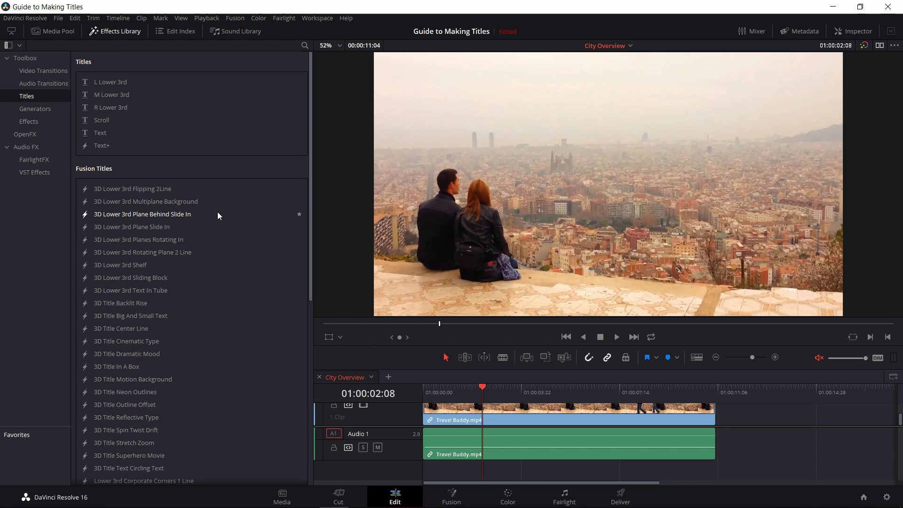
- View the Travel Buddy clip's node graph on the Fusion page, and return to the Edit page
left_click(447, 500)
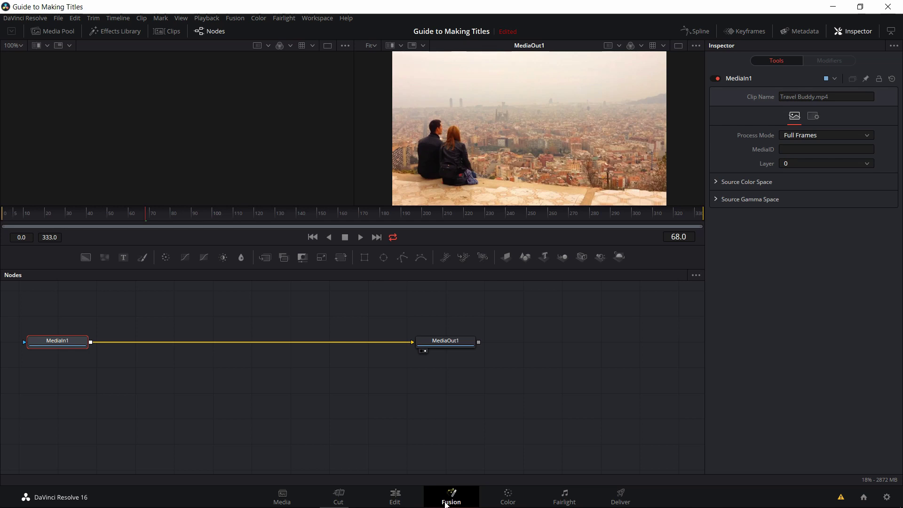
key("shift+4")
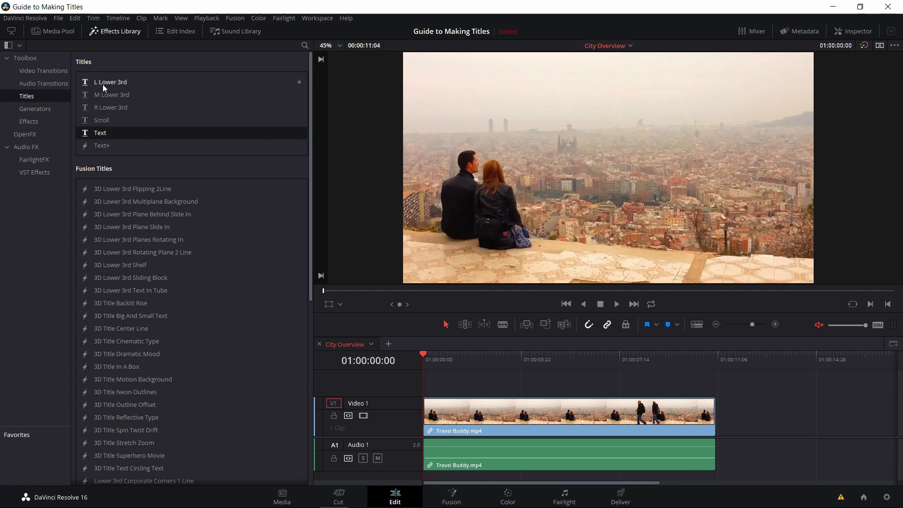
- Examine the available basic titles, Fusion titles and subtitles in the effects library, and give the timeline more height
scroll(137, 144, "down", 2)
scroll(118, 103, "down", 8)
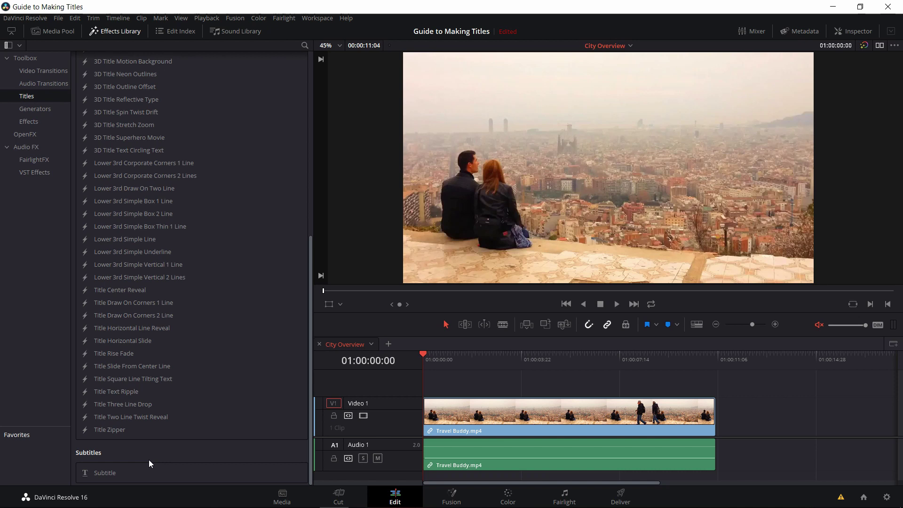
scroll(168, 164, "up", 10)
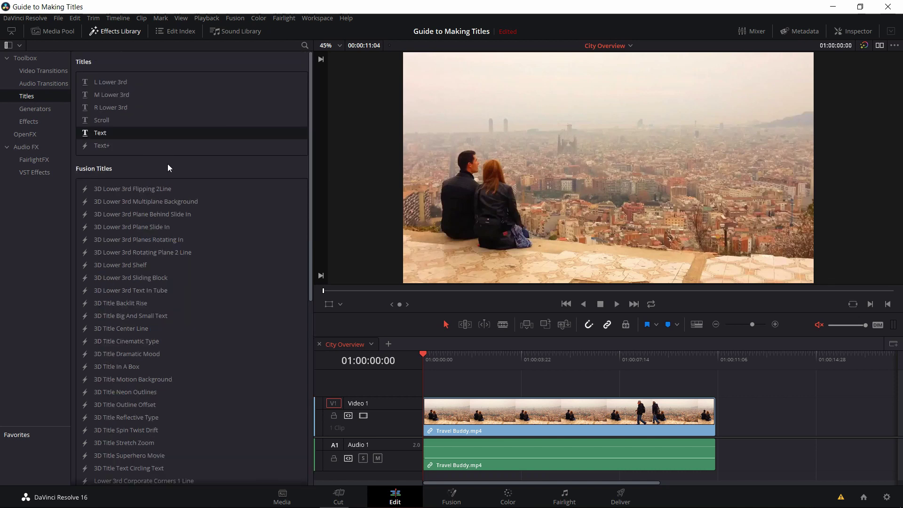
scroll(168, 165, "down", 10)
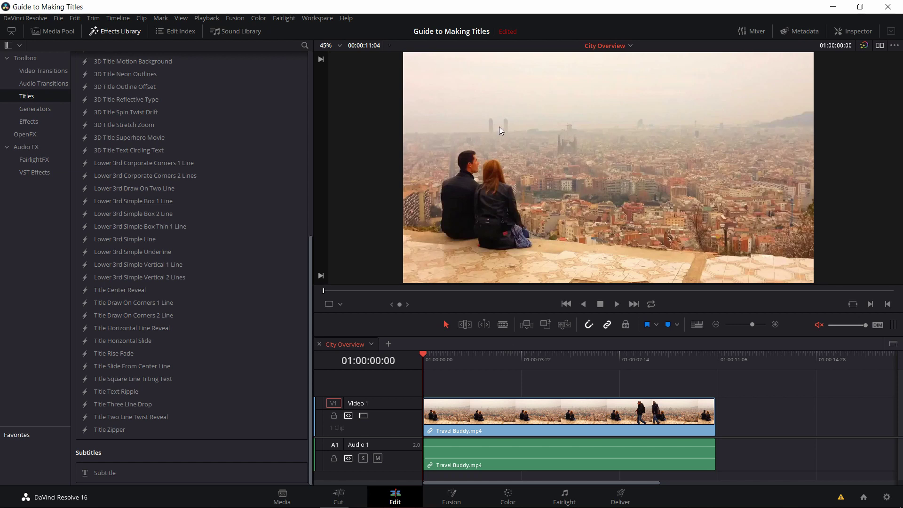
scroll(194, 207, "up", 10)
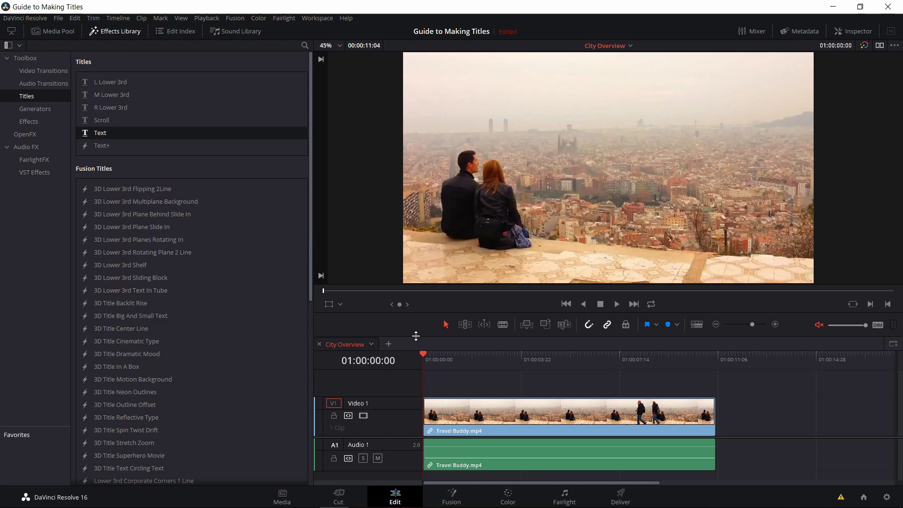
left_click_drag(416, 336, 416, 305)
scroll(131, 464, "down", 8)
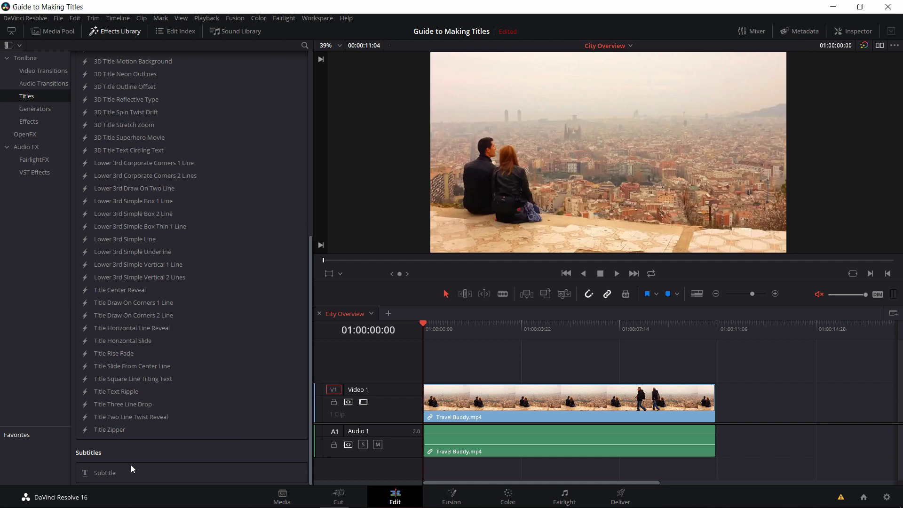
scroll(213, 66, "up", 7)
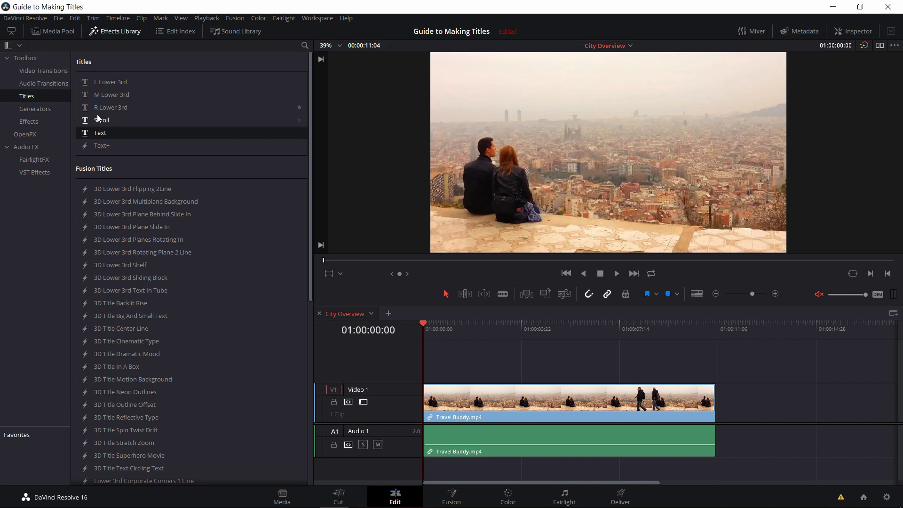
- Add a basic Text title above the start of the Travel Buddy clip and show its settings with the playhead at 01:00:00:15
left_click_drag(103, 144, 421, 378)
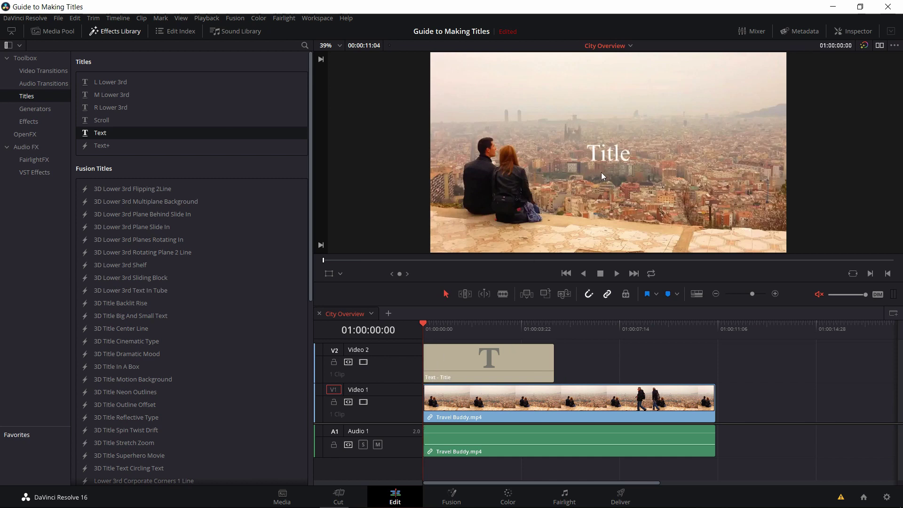
left_click_drag(428, 330, 436, 348)
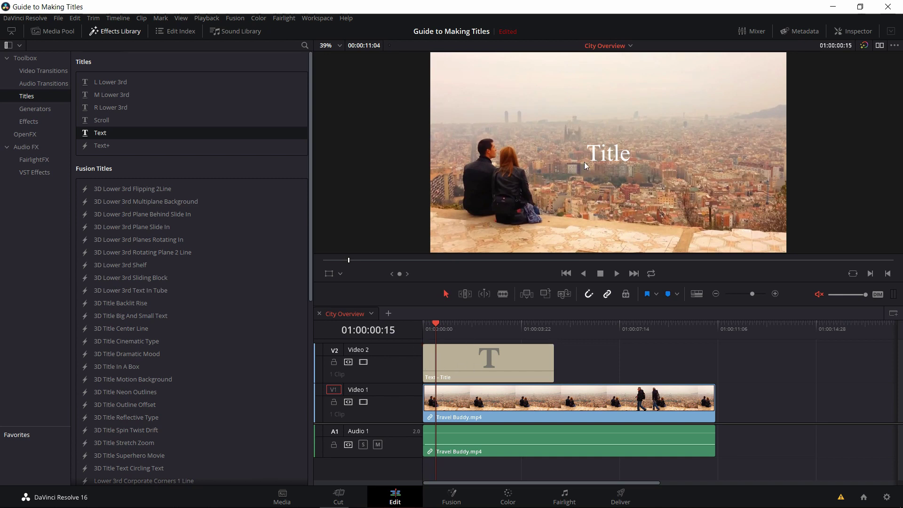
left_click(507, 371)
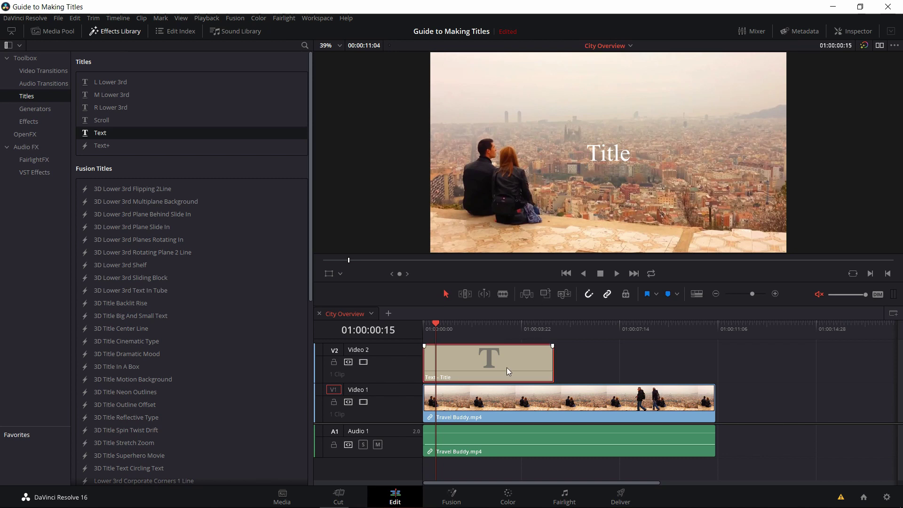
left_click(850, 31)
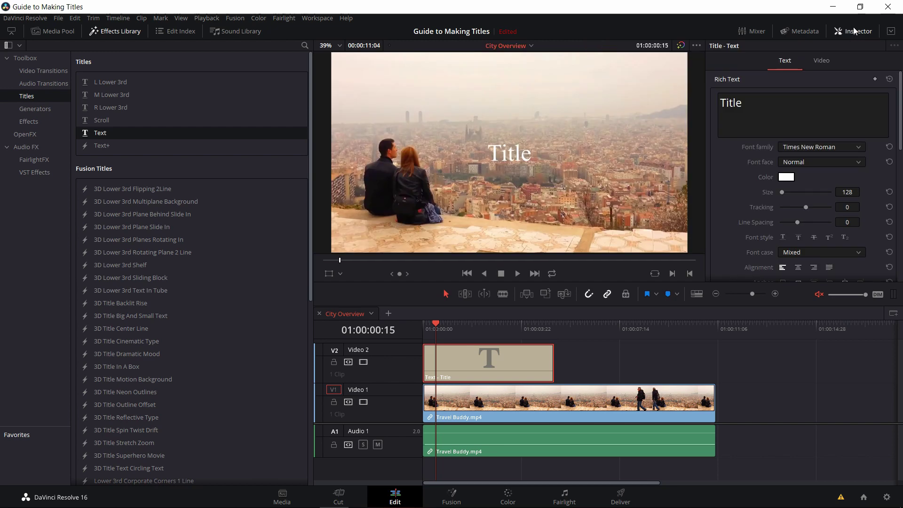
- Examine the title's rich text, drop shadow, stroke and background settings
scroll(732, 184, "down", 3)
scroll(727, 184, "down", 8)
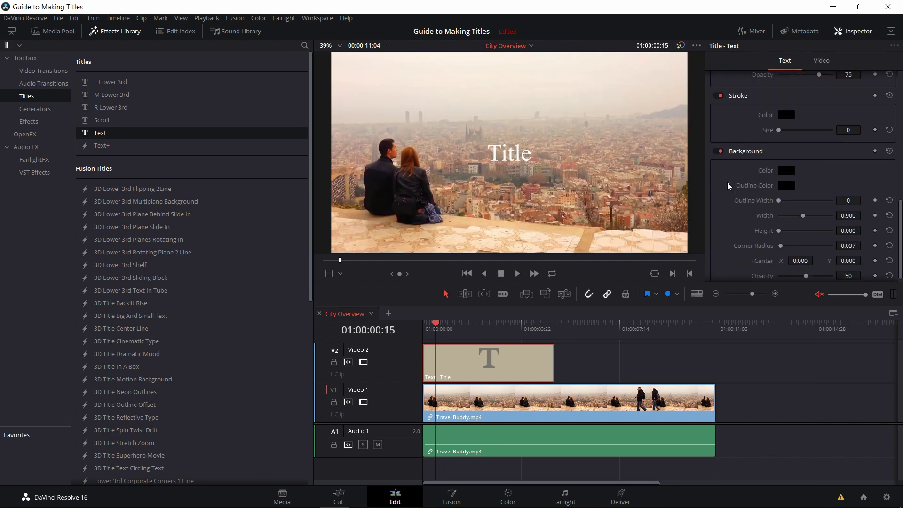
scroll(728, 182, "up", 11)
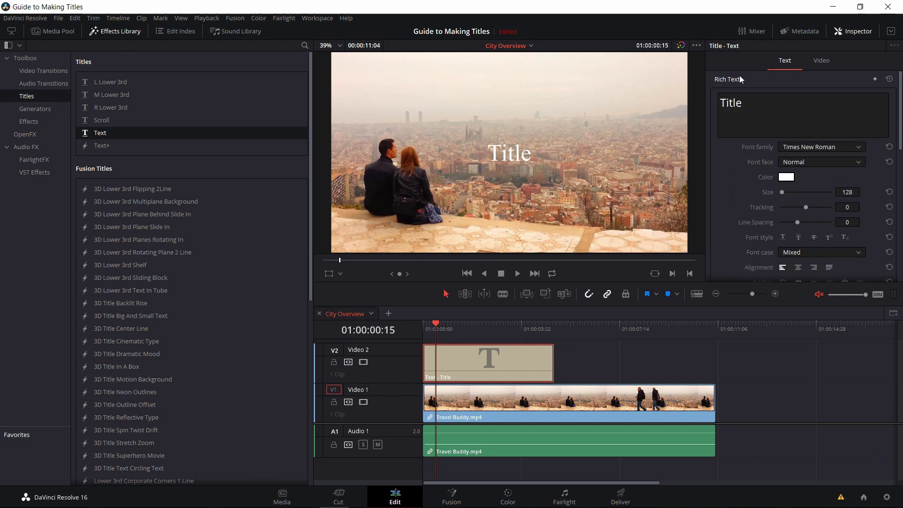
scroll(741, 82, "down", 6)
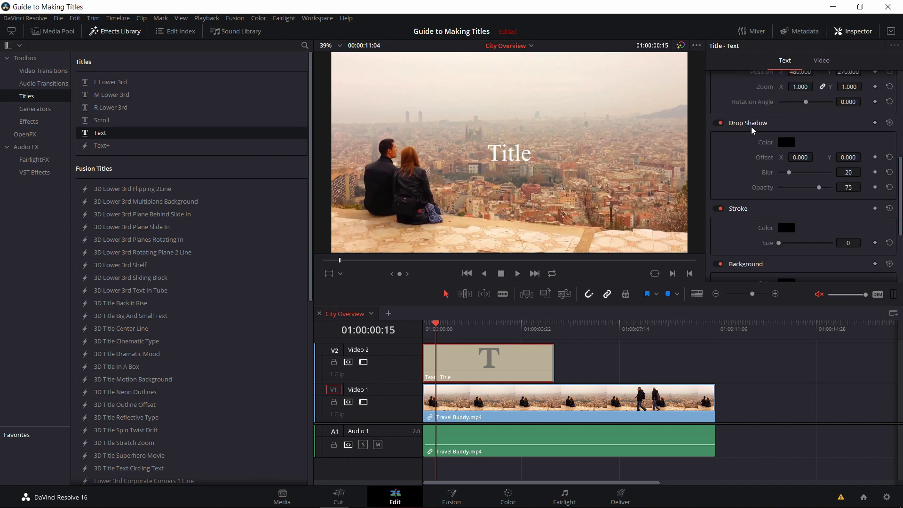
scroll(749, 134, "down", 3)
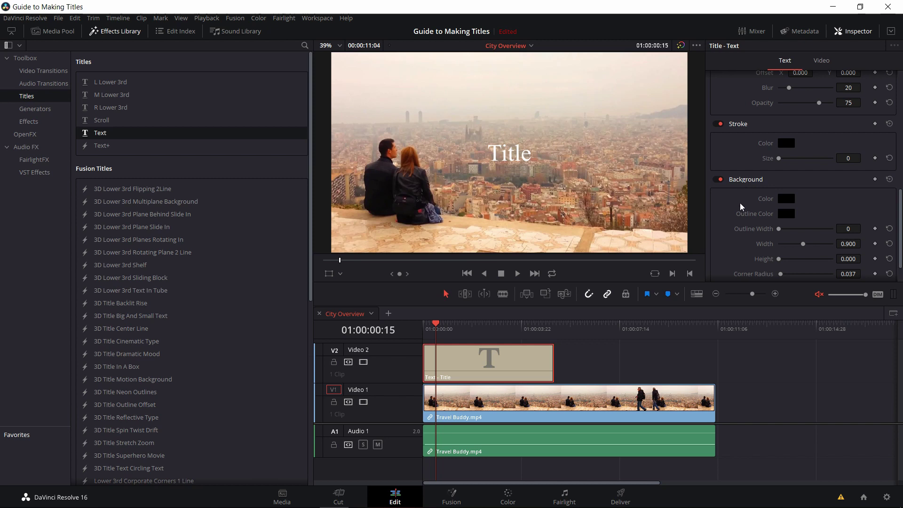
scroll(741, 207, "up", 1)
scroll(746, 211, "up", 4)
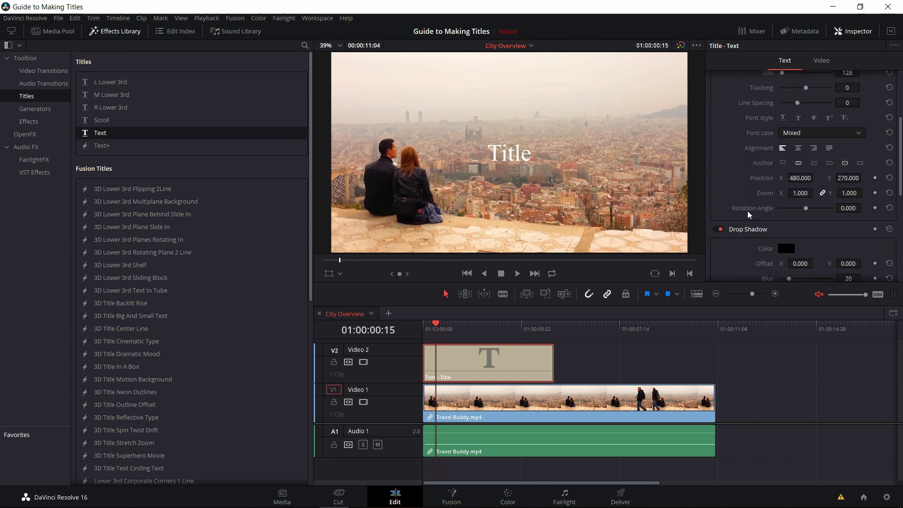
scroll(747, 211, "up", 3)
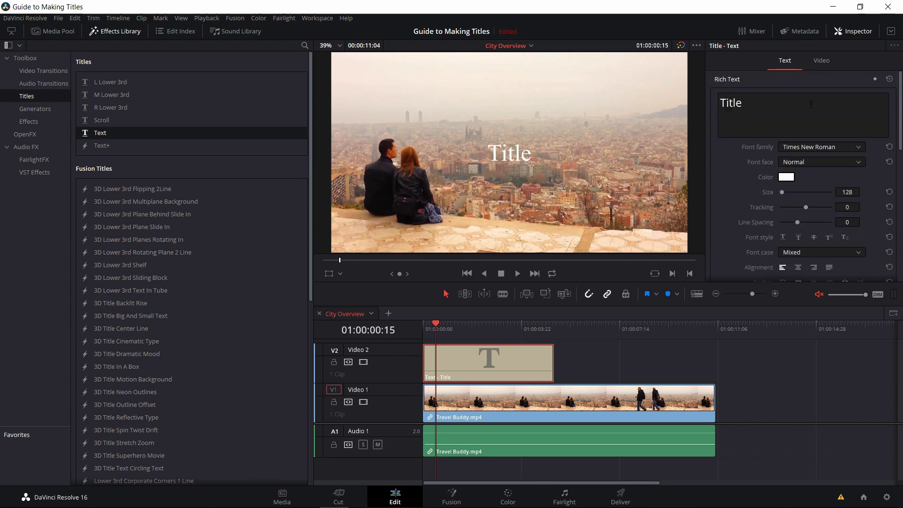
- Replace the title's default text with "Our Trip to the Big City"
left_click(768, 101)
key("ctrl+a")
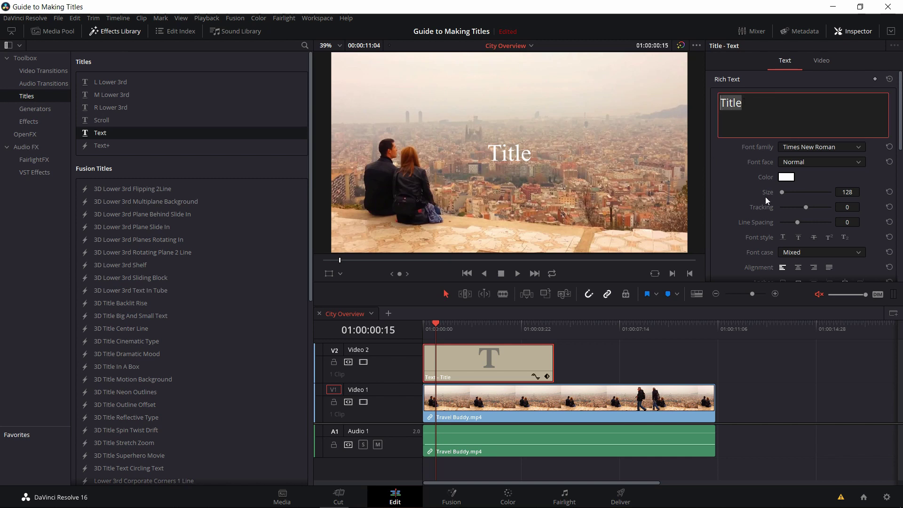
key("BackSpace")
type("Our Trip to the Big City")
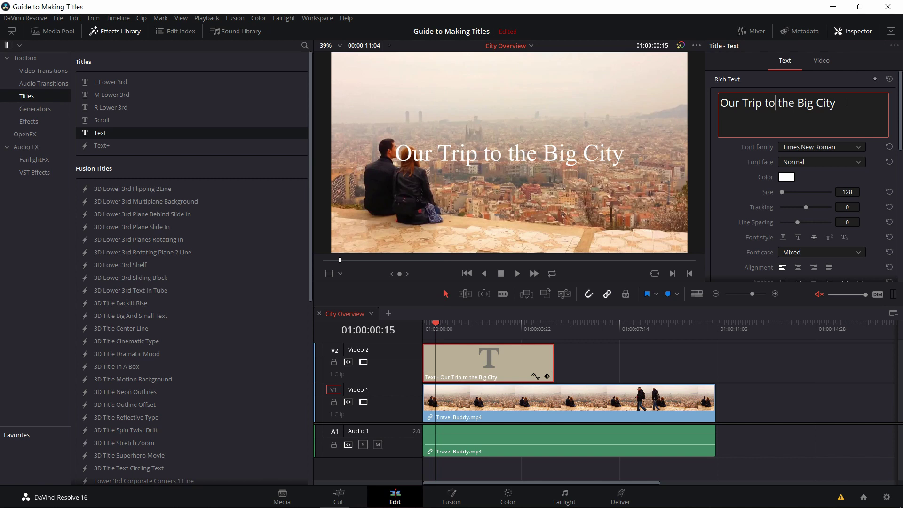
- Break the title text into two lines before "the Big City" and remove the leading space on the second line
key("Return")
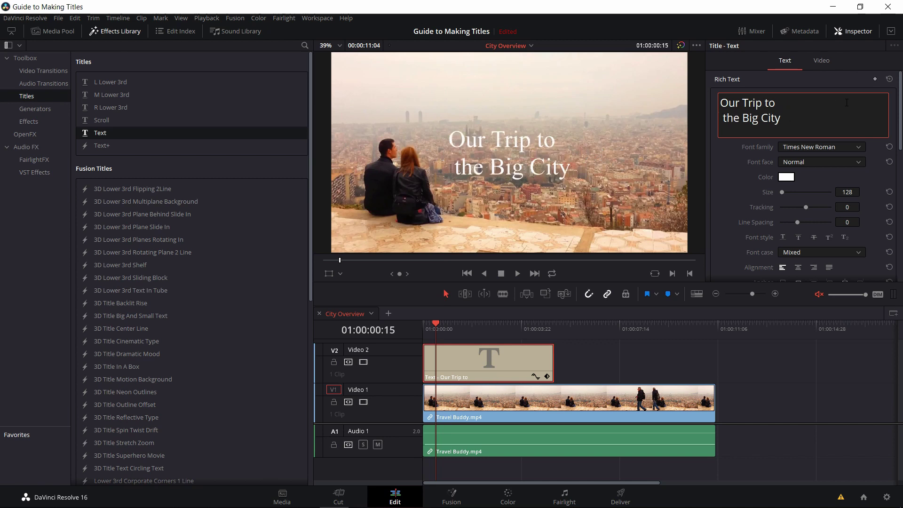
mouse_move(796, 121)
left_mouse_down()
mouse_move(714, 102)
mouse_move(742, 119)
mouse_move(792, 121)
left_mouse_up()
left_click(792, 121)
left_click(727, 119)
key("BackSpace")
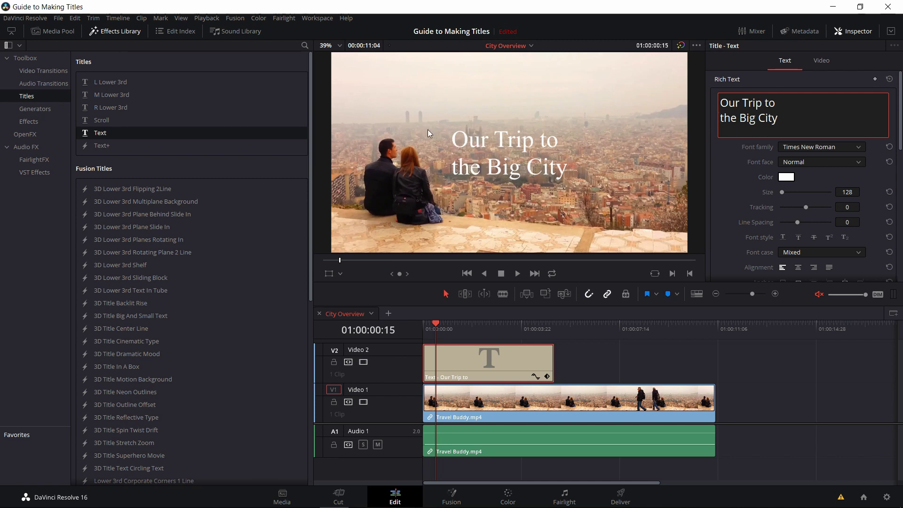
key("ctrl+z")
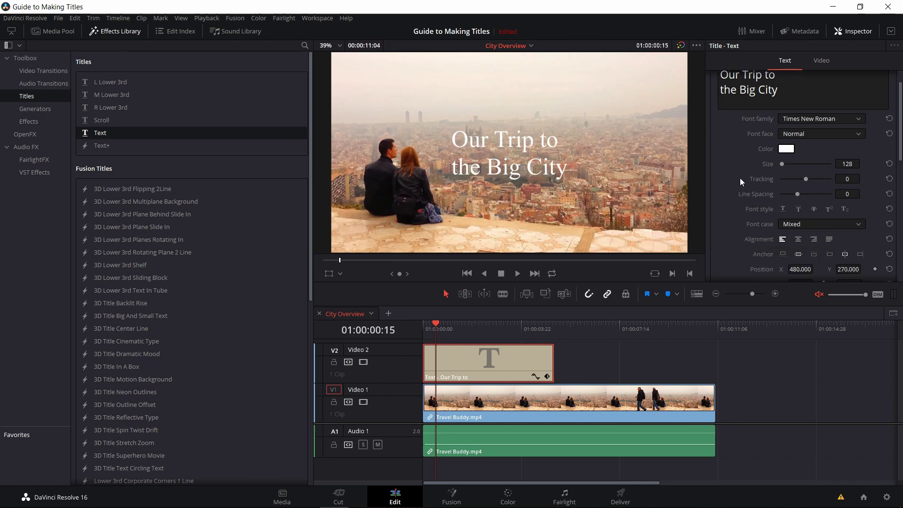
key("BackSpace")
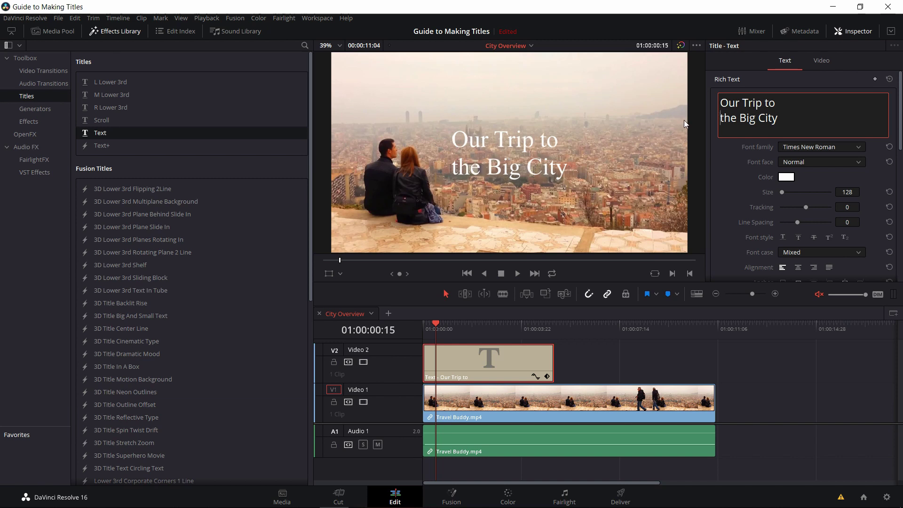
- Try center and right alignment on the two title lines, and return them to left alignment
scroll(733, 181, "down", 1)
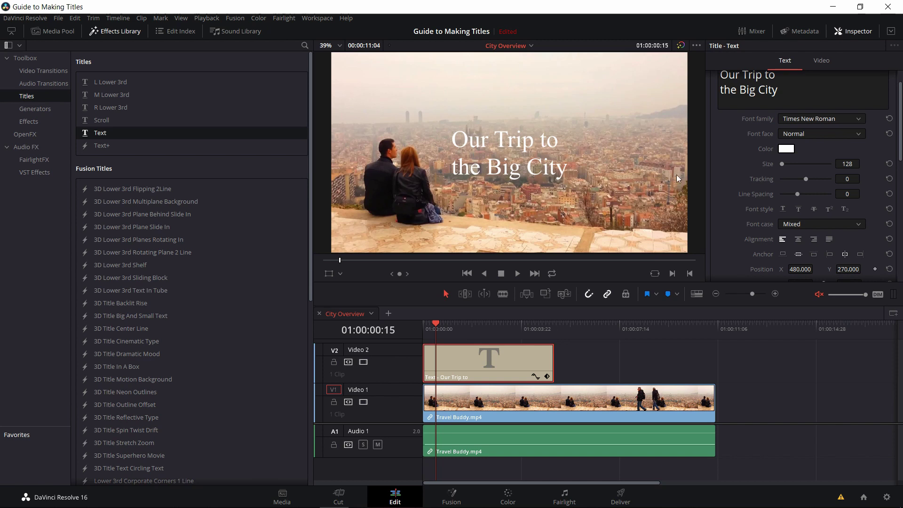
left_click(798, 239)
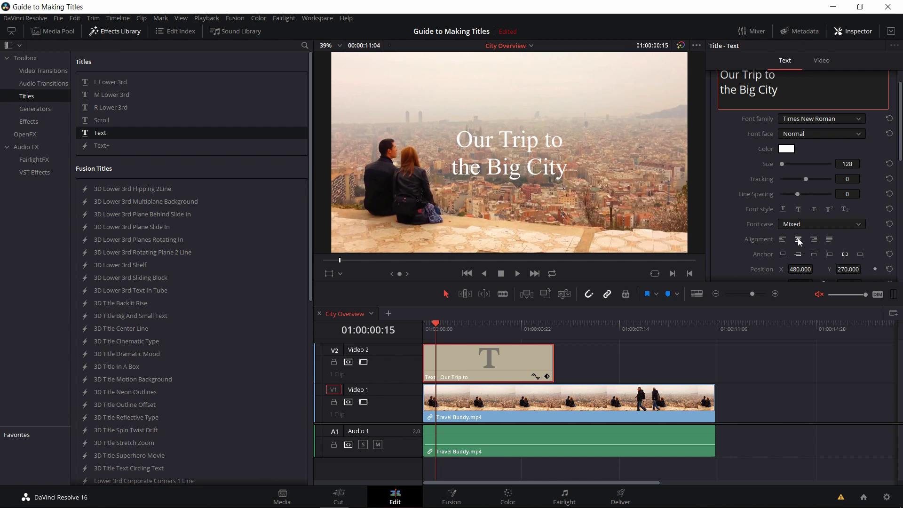
left_click(814, 239)
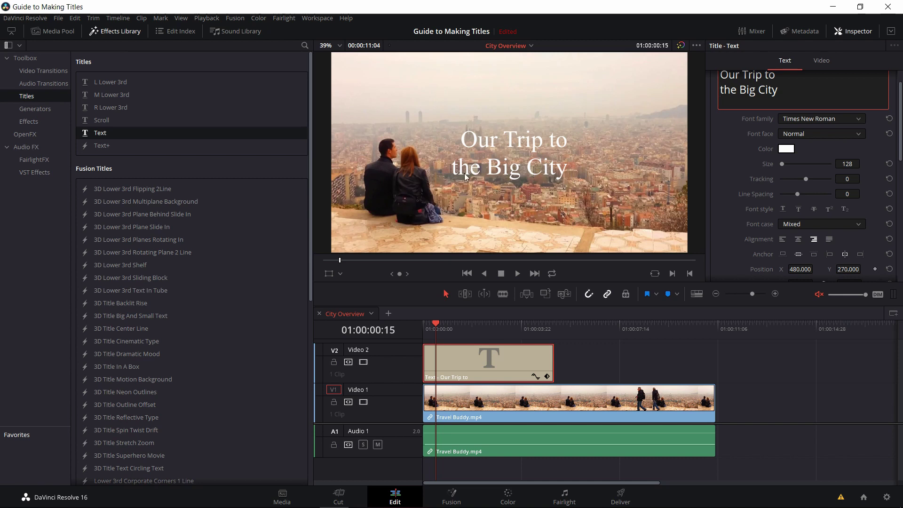
left_click(782, 239)
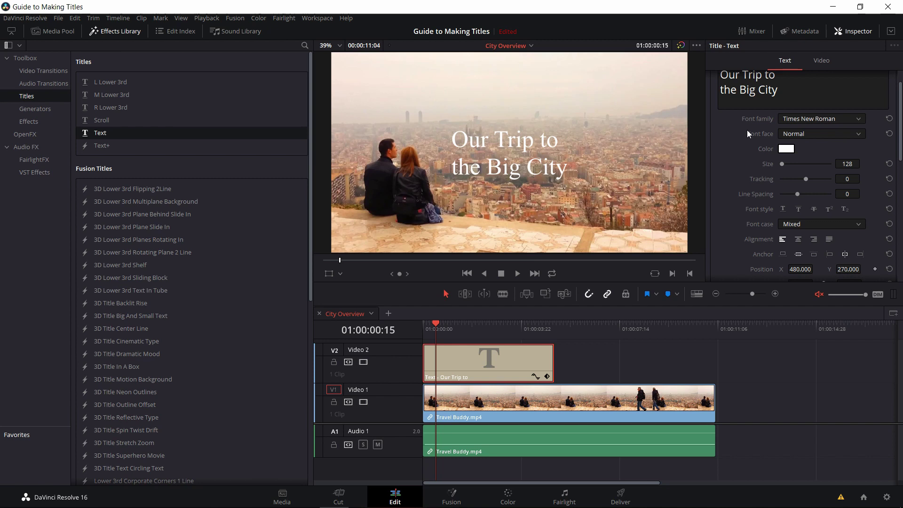
- Change the title's font family to Bebas Neue
left_click(793, 120)
scroll(814, 142, "up", 10)
scroll(830, 147, "up", 15)
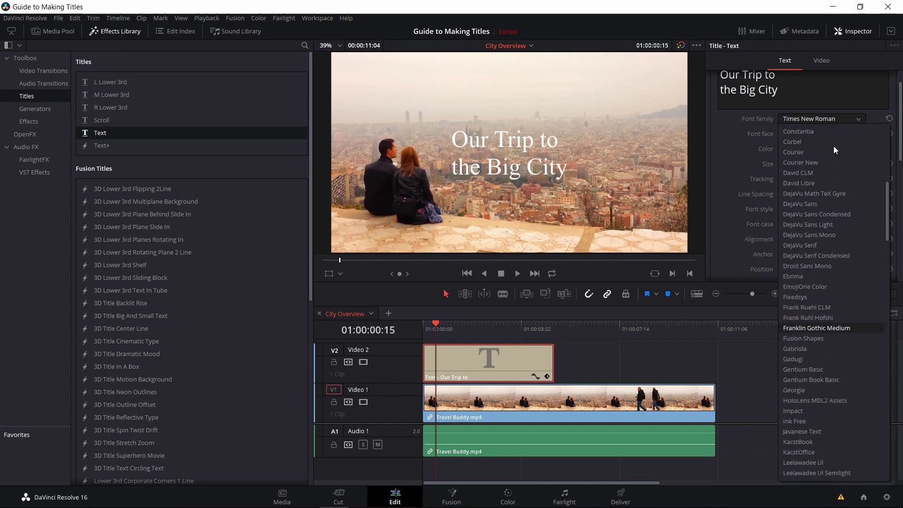
scroll(838, 148, "up", 7)
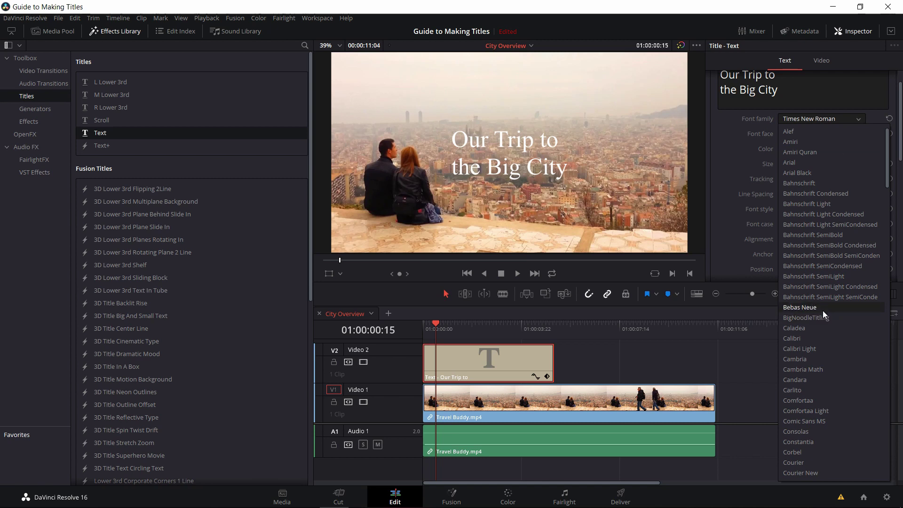
left_click(823, 310)
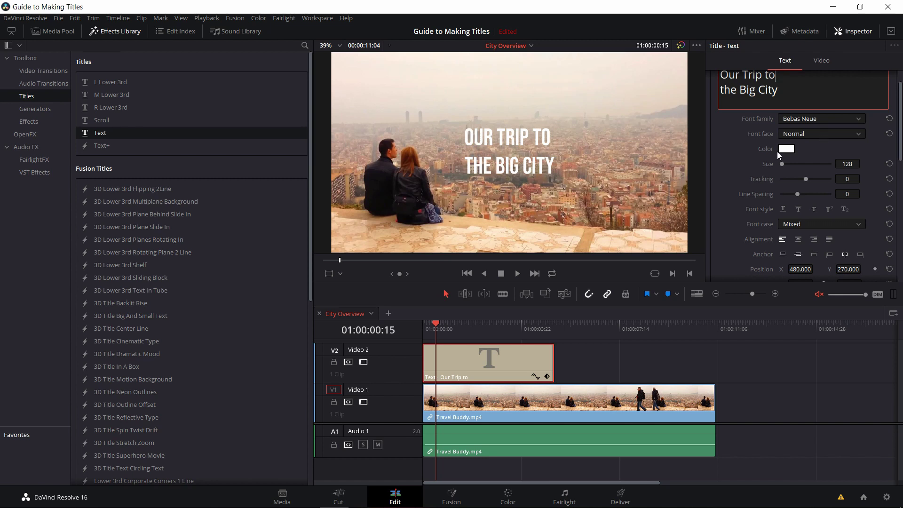
- Enlarge the title text to size 307
scroll(762, 179, "up", 7)
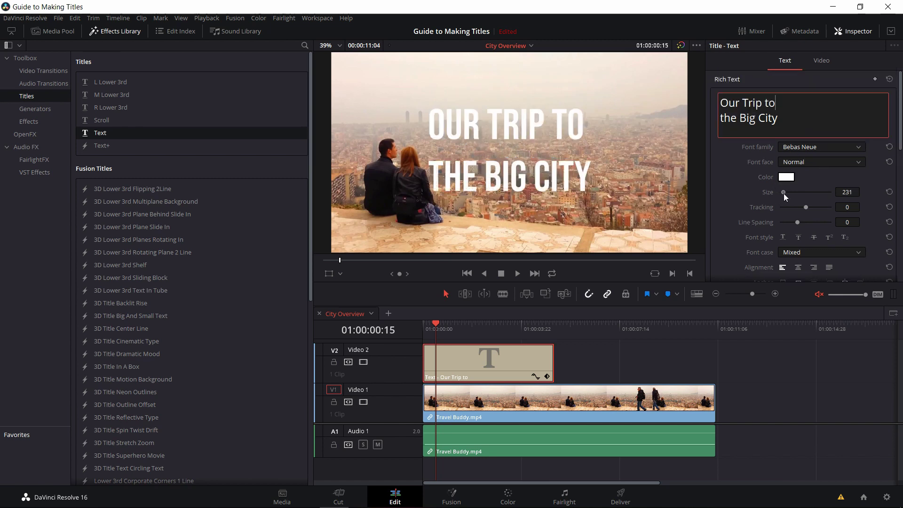
scroll(784, 193, "up", 3)
left_click(712, 191)
- Try the Italic font face on the title and settle on Bold Italic
left_click(803, 161)
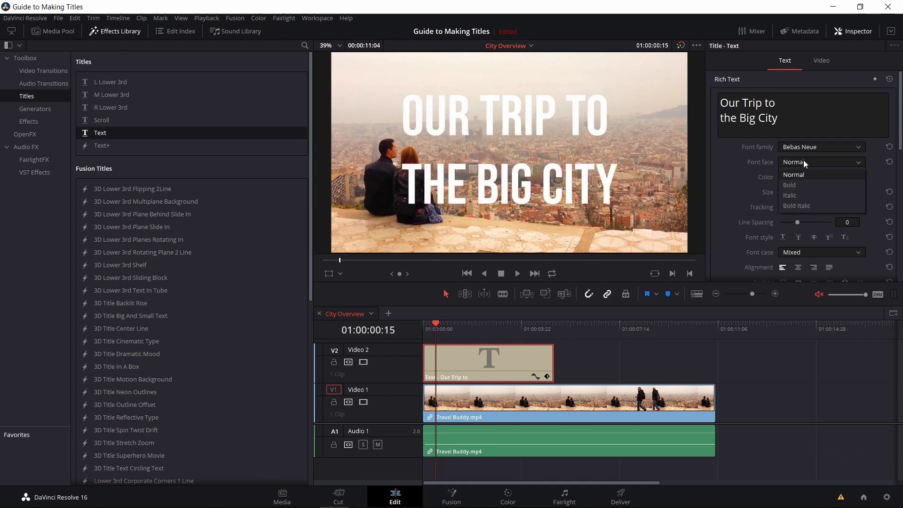
left_click(807, 194)
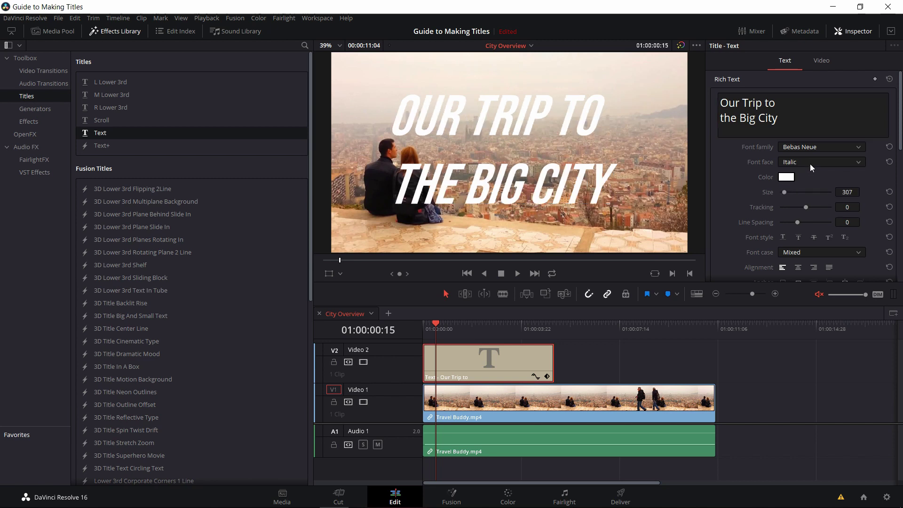
left_click(810, 162)
left_click(799, 206)
scroll(746, 222, "down", 3)
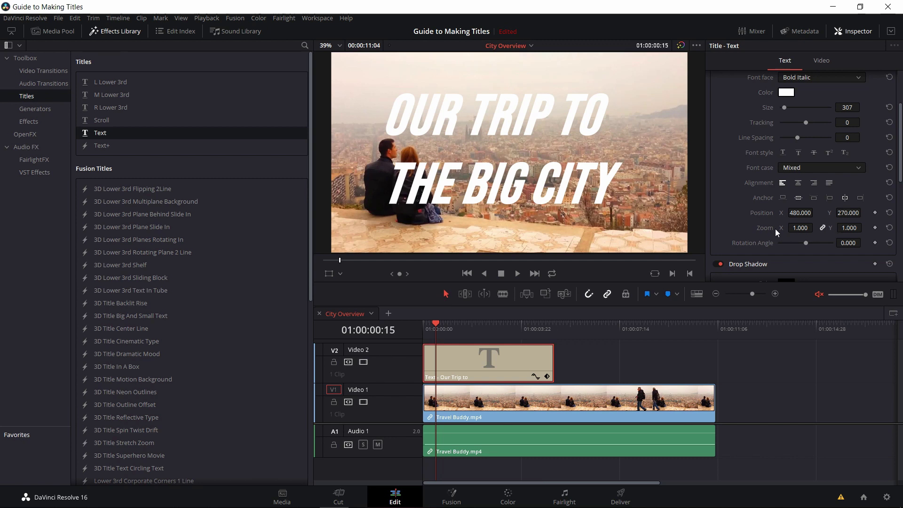
- Add a zoom keyframe to the title at 01:00:01:09, keeping its zoom at 1.000
mouse_move(800, 227)
left_mouse_down()
mouse_move(815, 227)
mouse_move(790, 227)
left_mouse_up()
left_click(456, 326)
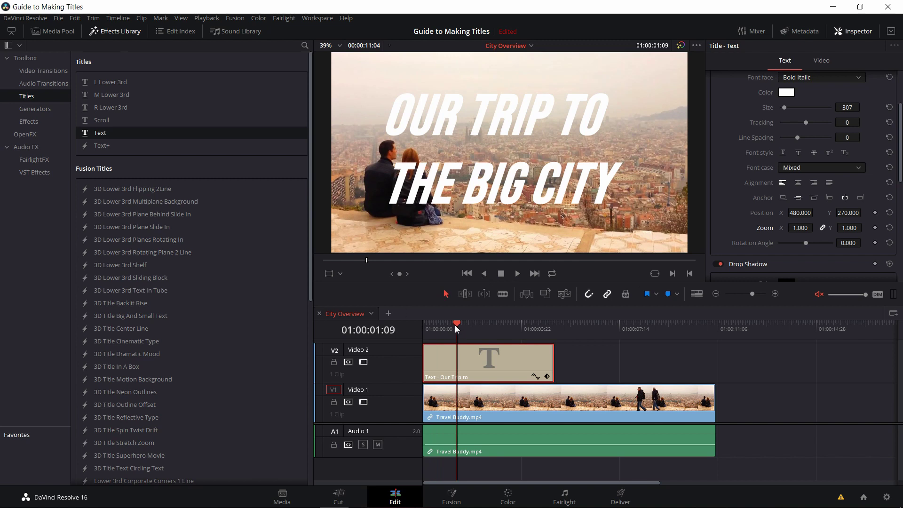
left_click(874, 228)
- Set the title's zoom to 0.25 at the first frame and play back the growing animation
left_click_drag(464, 325, 423, 323)
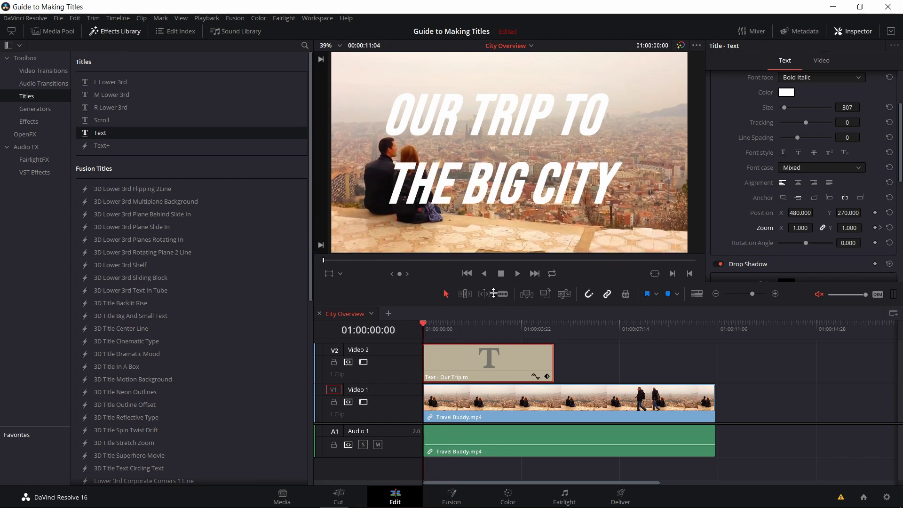
left_click(800, 228)
left_click(807, 227)
key("BackSpace")
key("BackSpace")
key("BackSpace")
key("BackSpace")
key("BackSpace")
type("0.25")
key("Return")
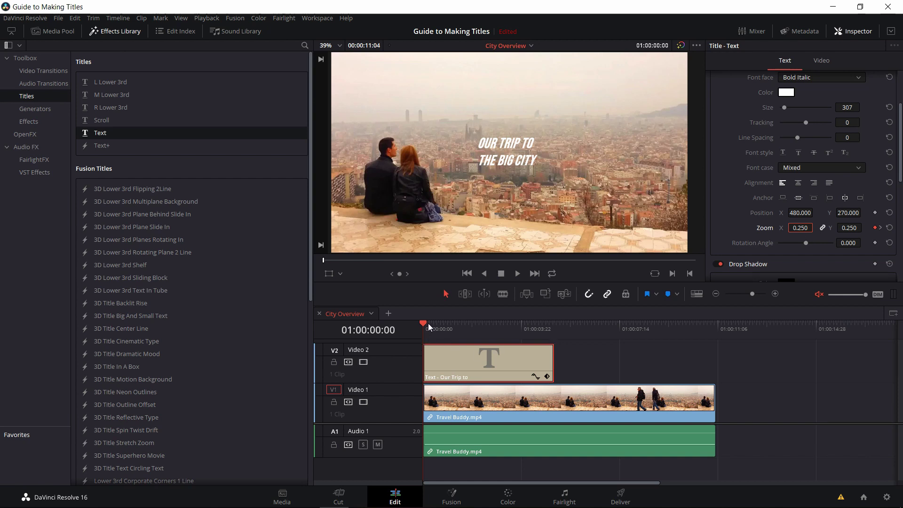
key("space")
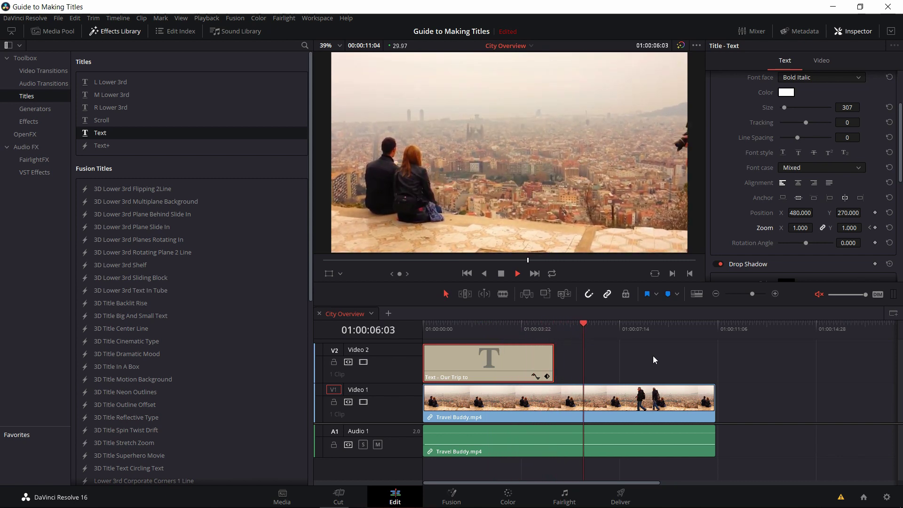
key("space")
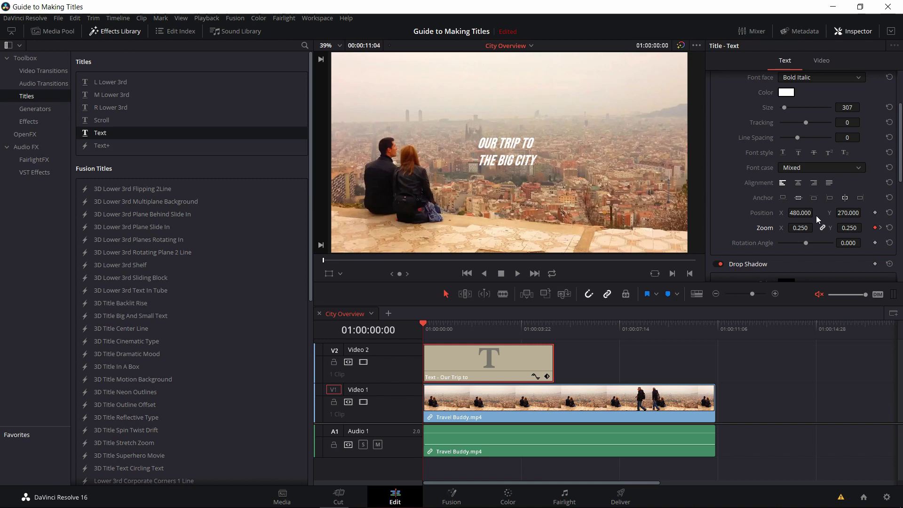
- Keyframe the title's position at 01:00:01:09 and start it from X -31, Y -67 at the first frame
left_click(880, 229)
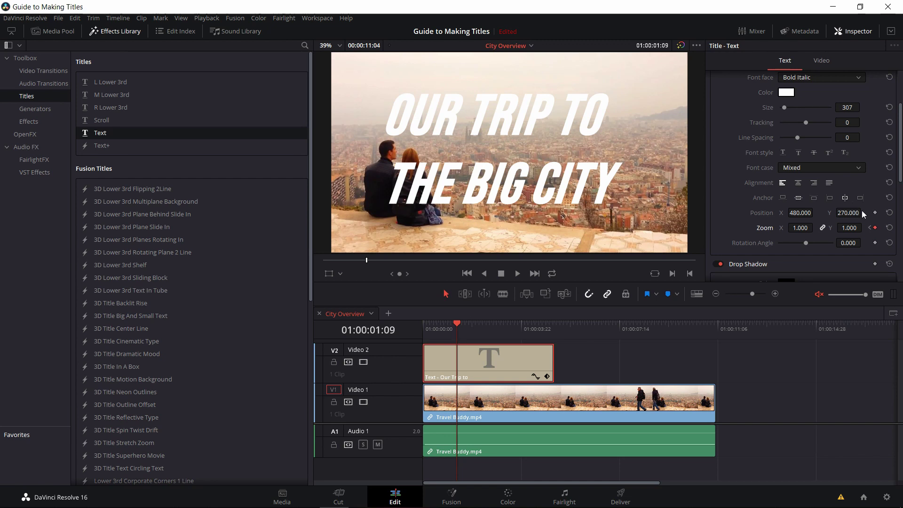
left_click(875, 213)
left_click_drag(455, 328, 402, 329)
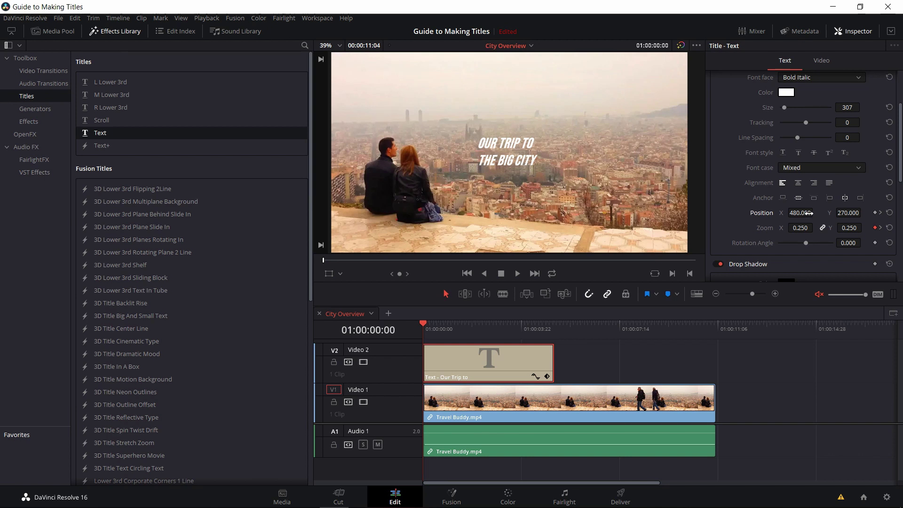
left_click_drag(815, 213, 752, 212)
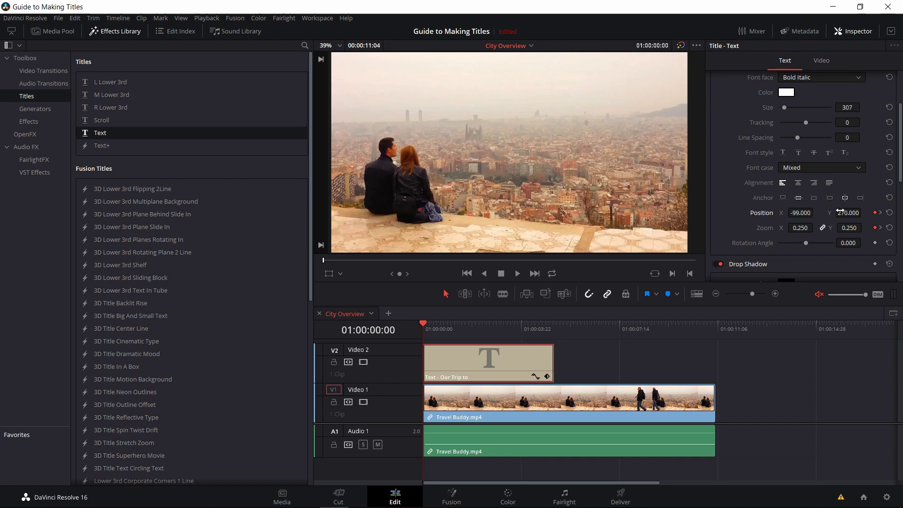
mouse_move(807, 214)
left_mouse_down()
mouse_move(839, 212)
mouse_move(797, 213)
left_mouse_up()
left_click_drag(801, 212, 791, 213)
key("space")
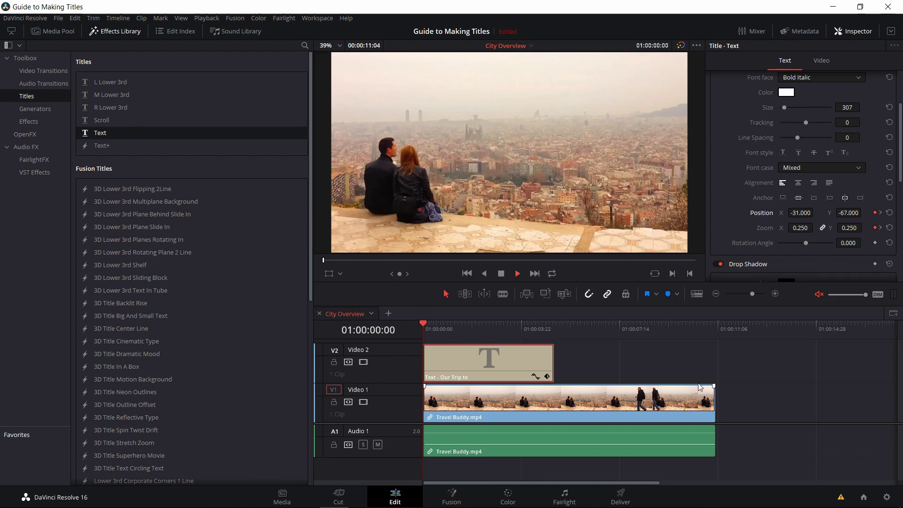
key("space")
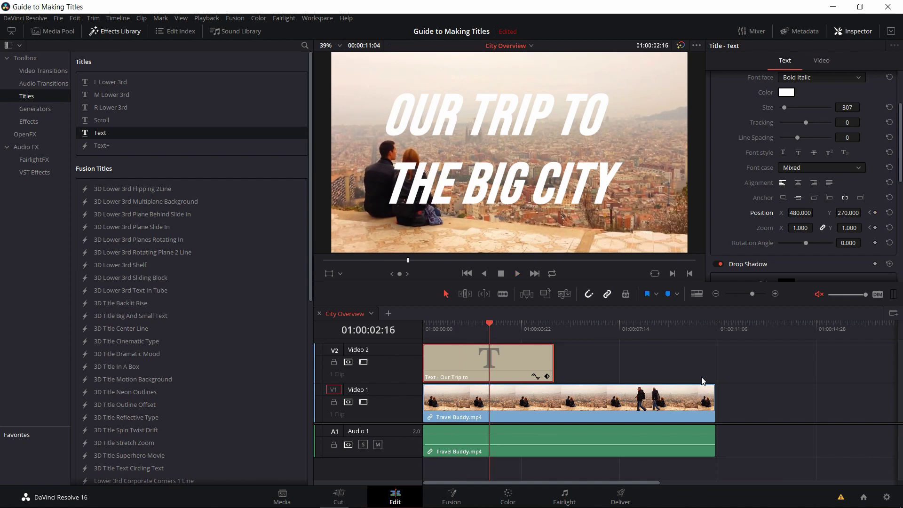
- Offset the title's drop shadow to X -10 and Y -6
scroll(757, 197, "down", 3)
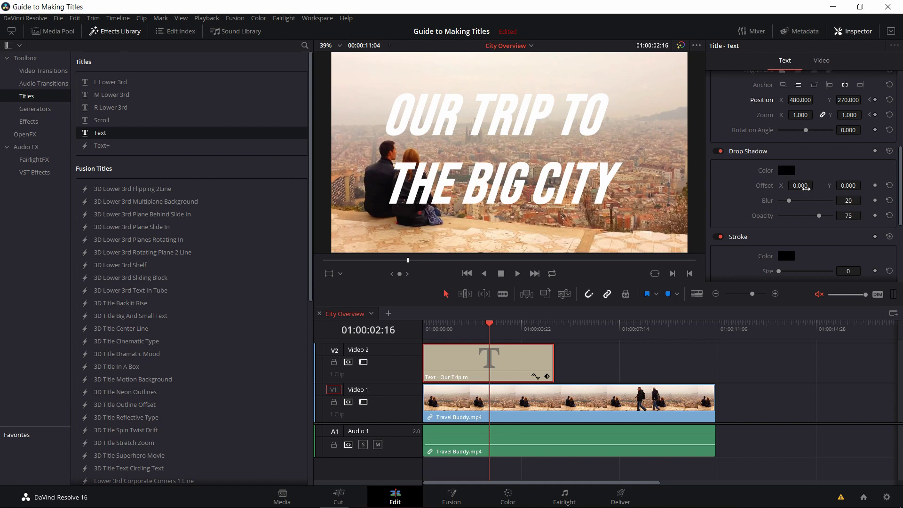
left_click_drag(794, 186, 816, 185)
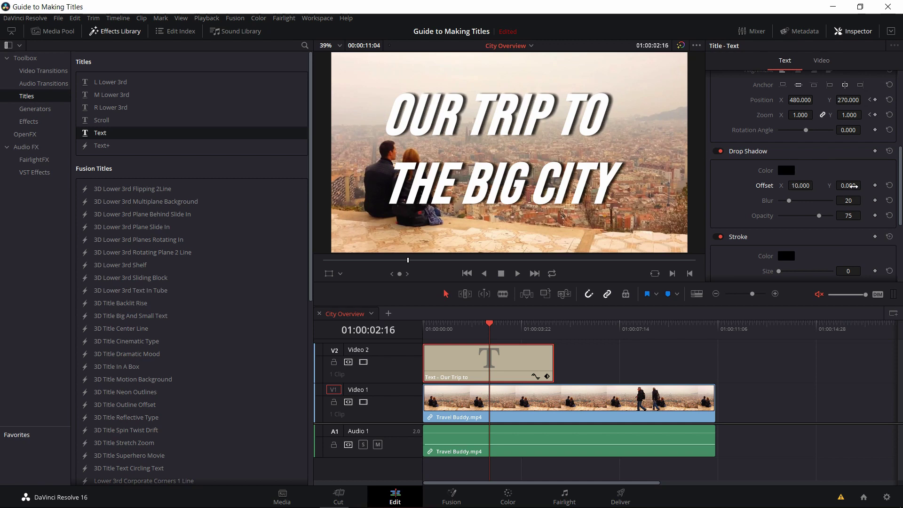
left_click_drag(864, 186, 863, 186)
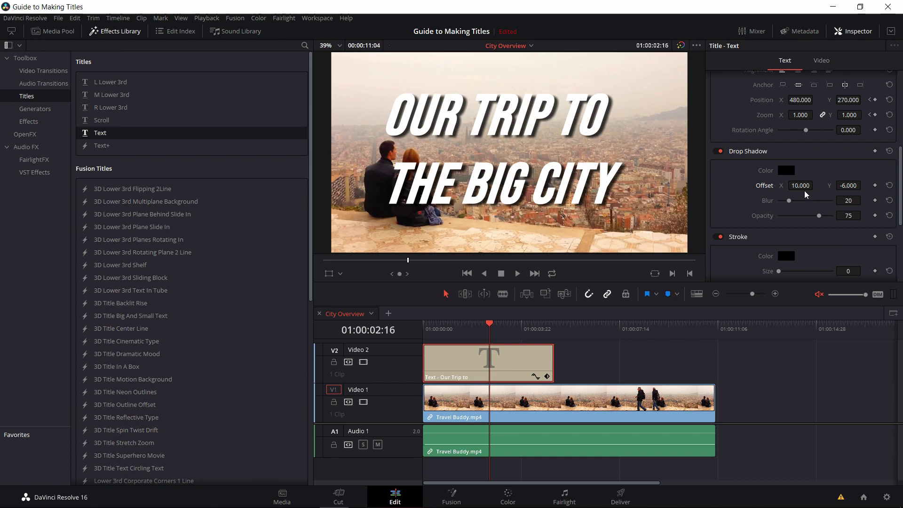
mouse_move(802, 186)
left_mouse_down()
mouse_move(787, 186)
mouse_move(811, 186)
left_mouse_up()
- Keyframe the drop shadow offset at 01:00:01:09 and set it to X 0, Y 0 at the first frame
left_click(870, 115)
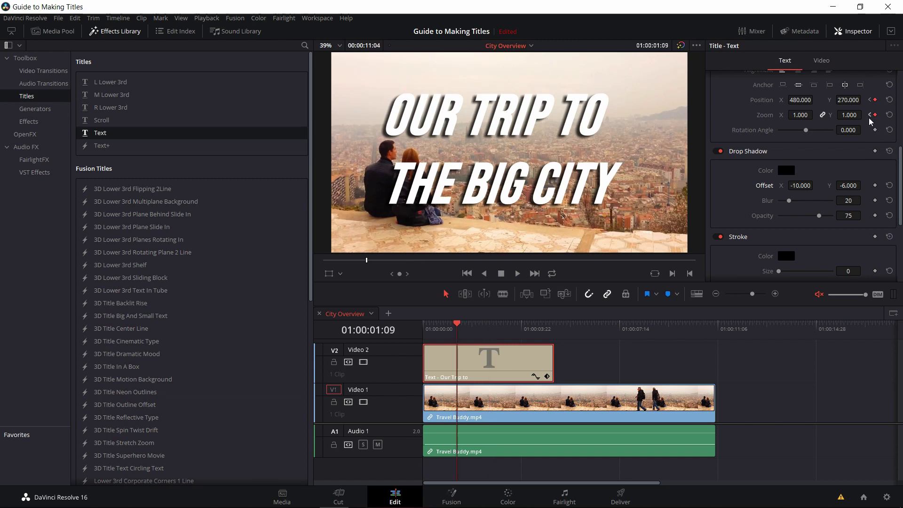
left_click(874, 185)
left_click_drag(455, 329, 415, 329)
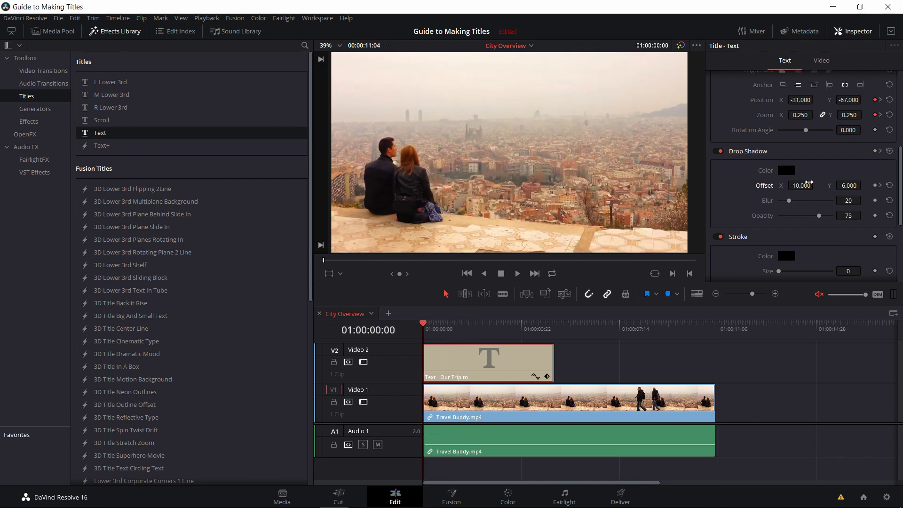
left_click(808, 185)
type("0")
key("Return")
left_click(854, 185)
type("0")
key("Return")
left_click(644, 358)
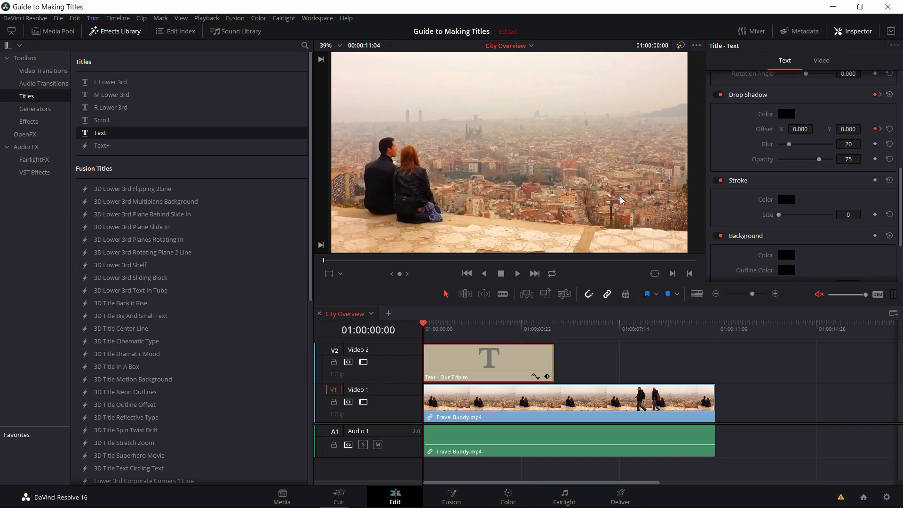
key("space")
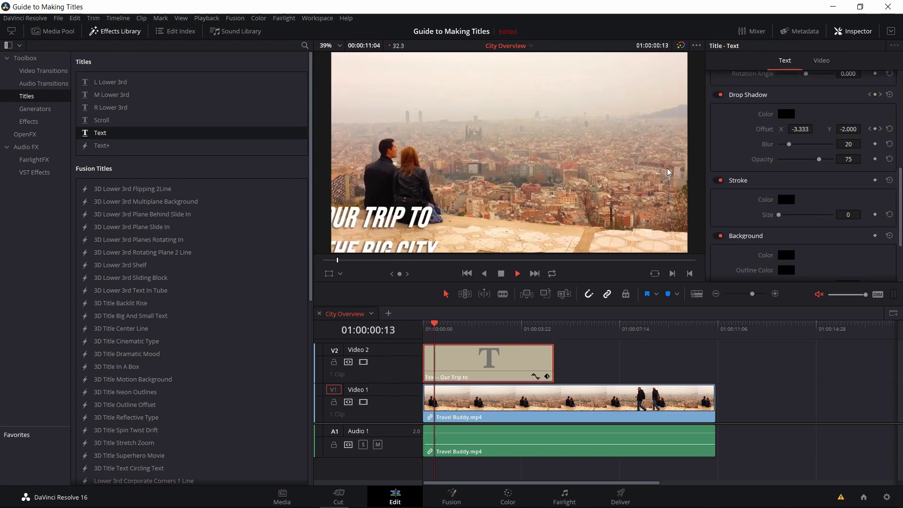
key("space")
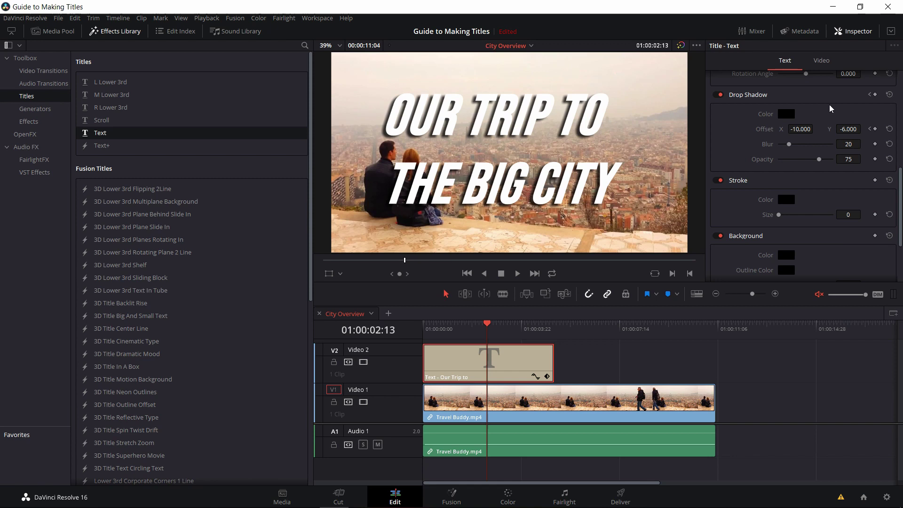
- Try a drop shadow X offset of -36 at the first frame, then restore it to 0
key("Home")
left_click_drag(800, 129, 794, 129)
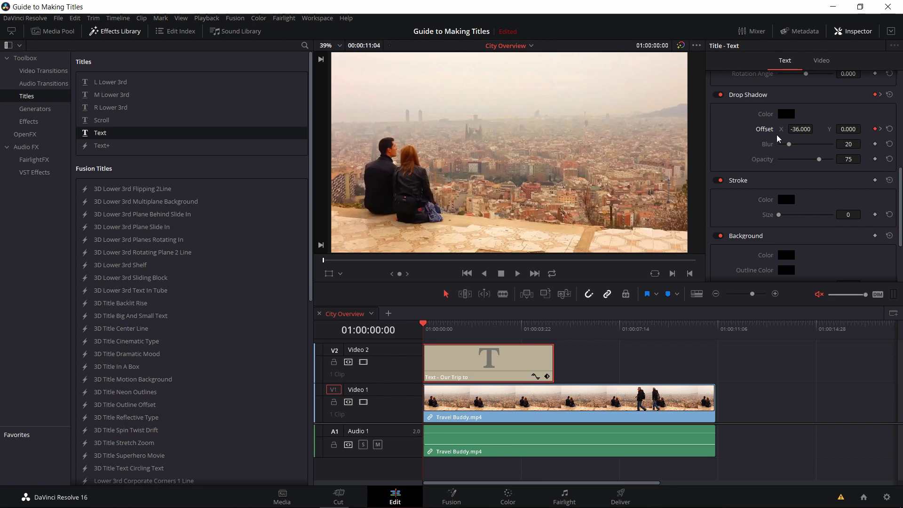
key("space")
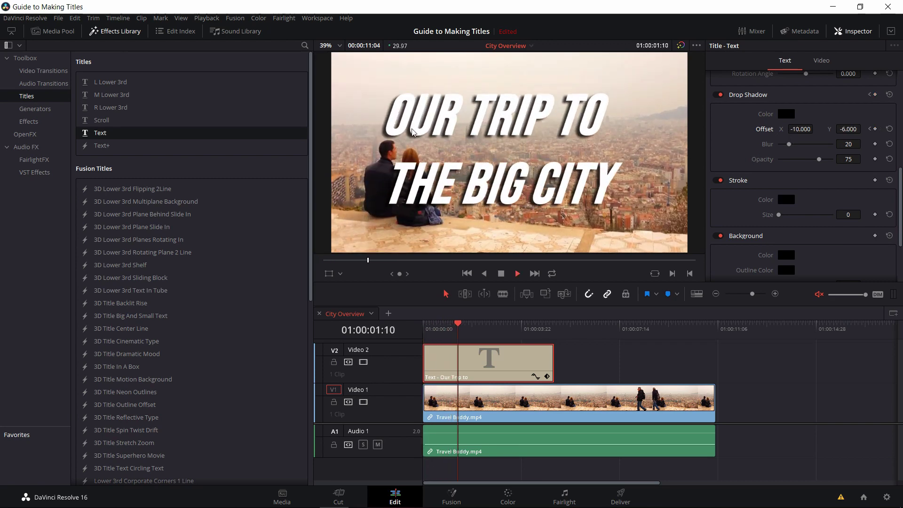
key("space")
key("Home")
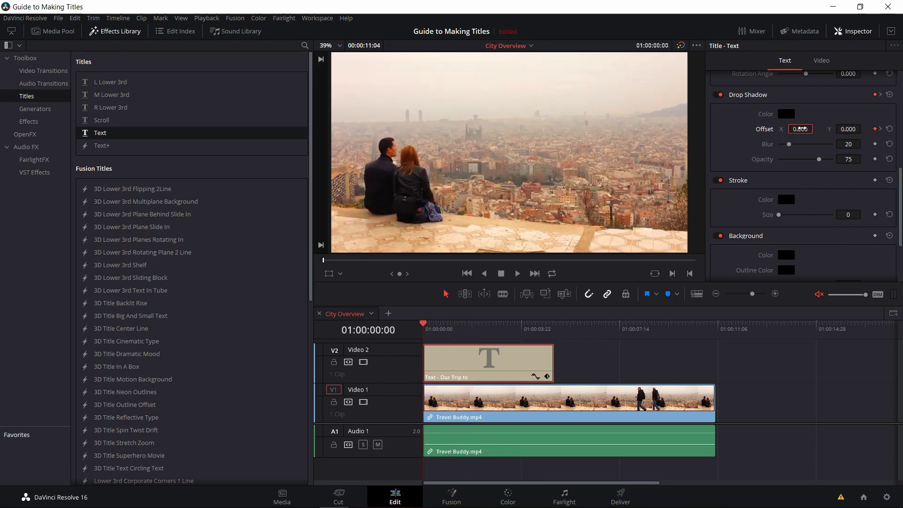
- Play the title animation to 01:00:01:11 and set the title's stroke size to 4
key("space")
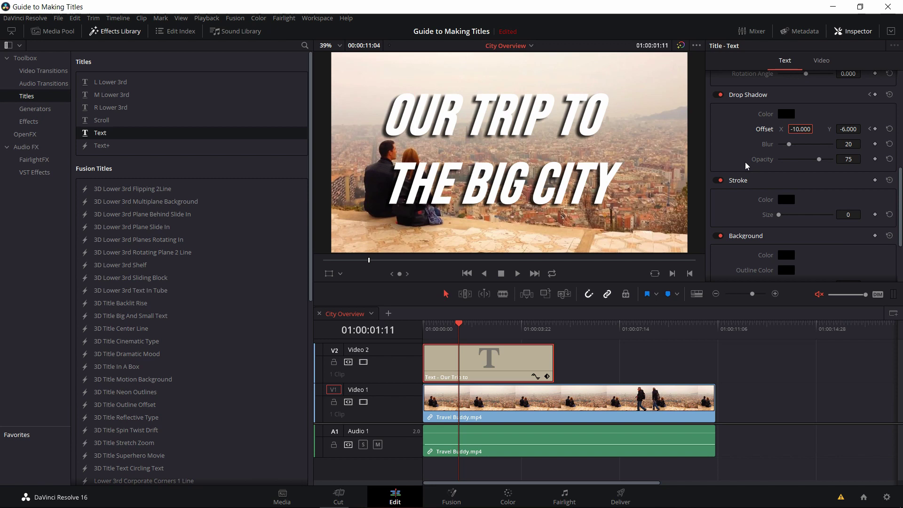
scroll(744, 142, "down", 1)
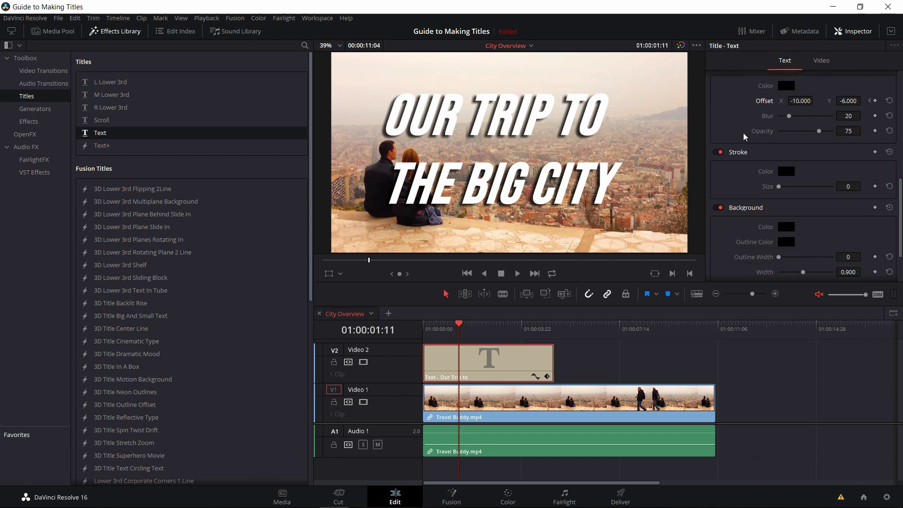
scroll(746, 172, "down", 1)
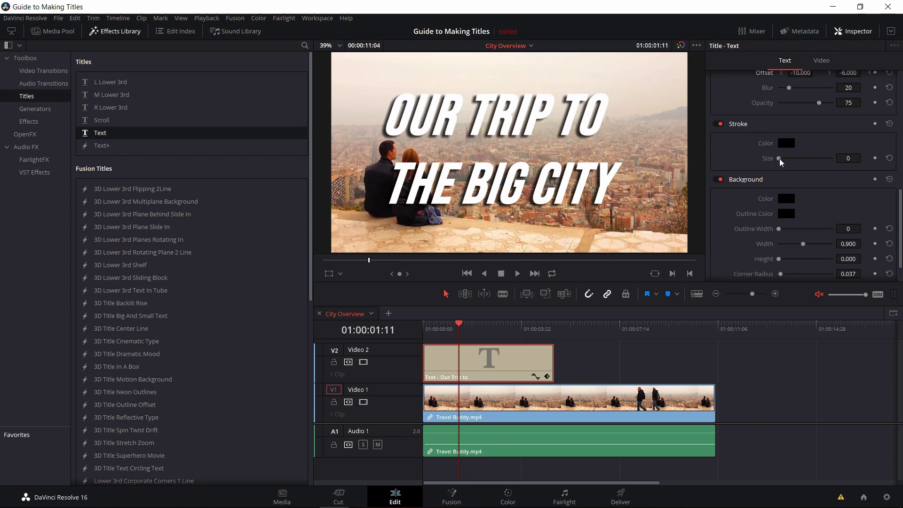
left_click_drag(781, 159, 795, 159)
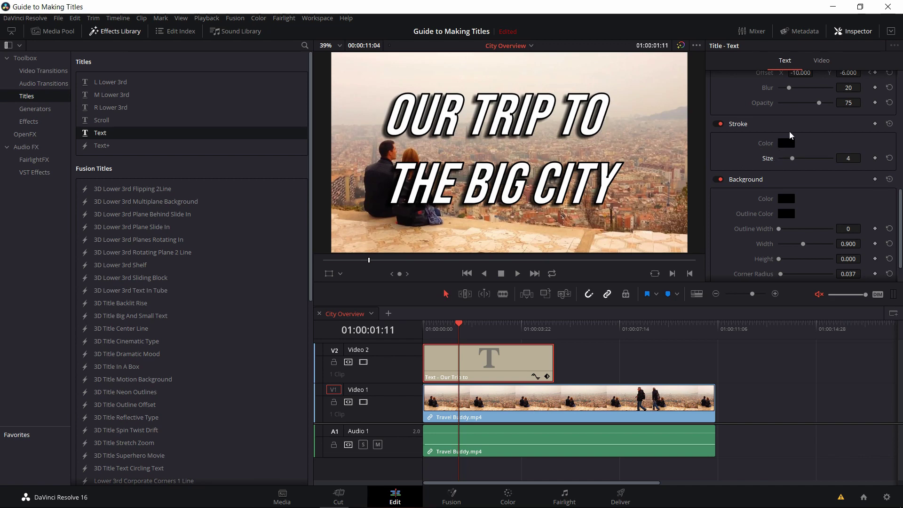
- Try dark red #a50000 as the title's stroke color and return it to black #000000
left_click(787, 144)
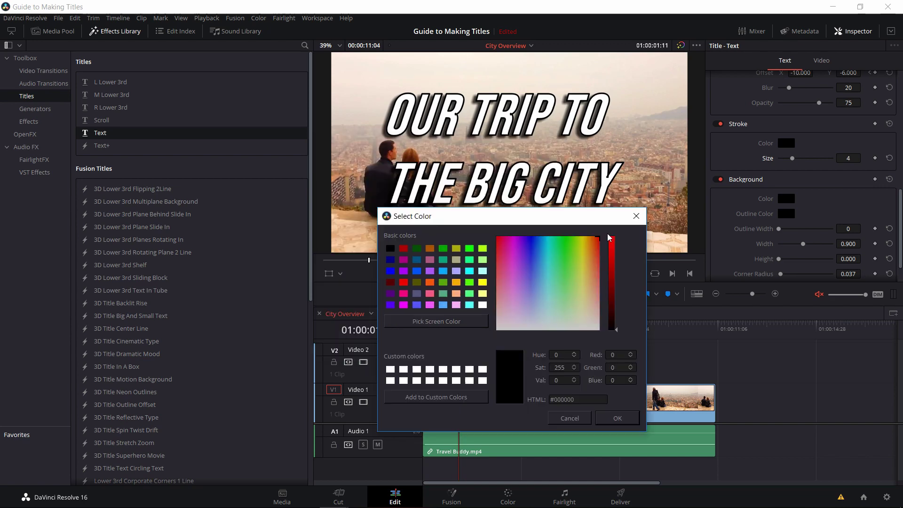
left_click_drag(596, 225, 575, 235)
left_click(592, 278)
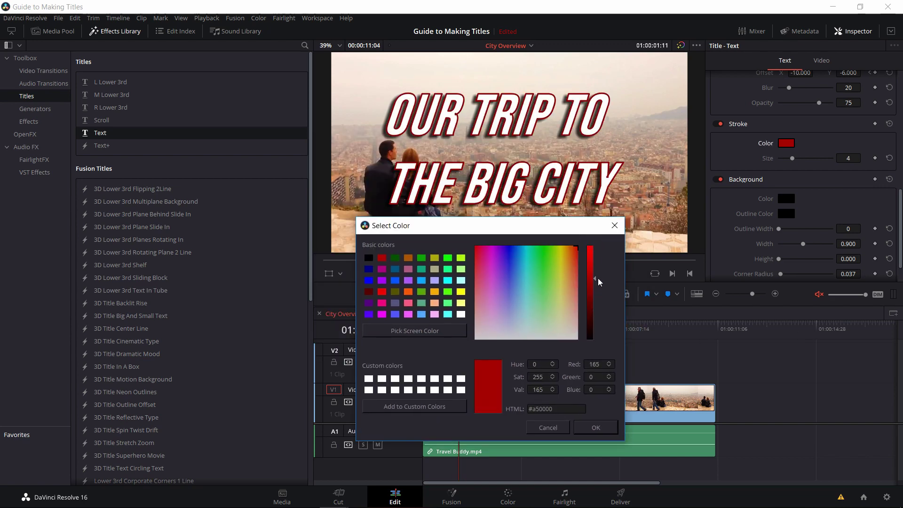
mouse_move(588, 275)
left_mouse_down()
mouse_move(592, 248)
mouse_move(602, 352)
left_mouse_up()
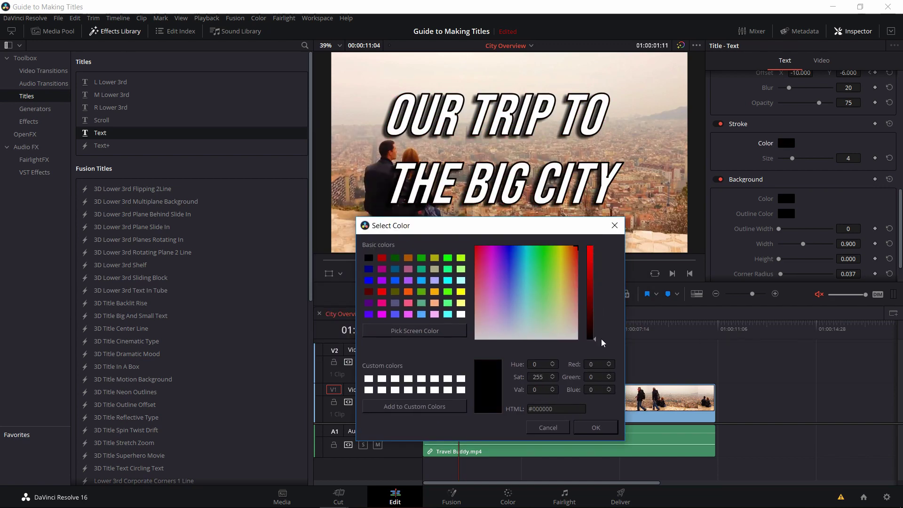
left_click(596, 430)
- Raise the title background's height to 0.713 and keyframe it at 01:00:01:11
scroll(776, 198, "down", 2)
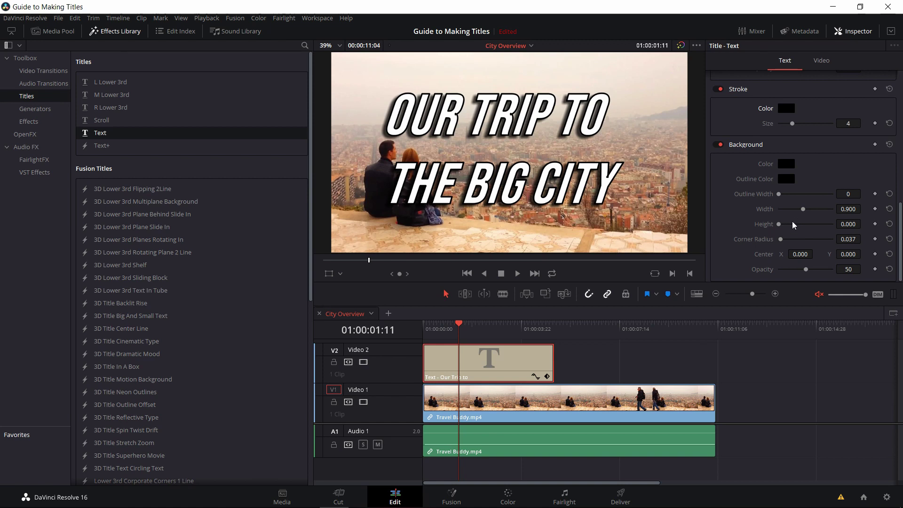
left_click_drag(779, 224, 797, 227)
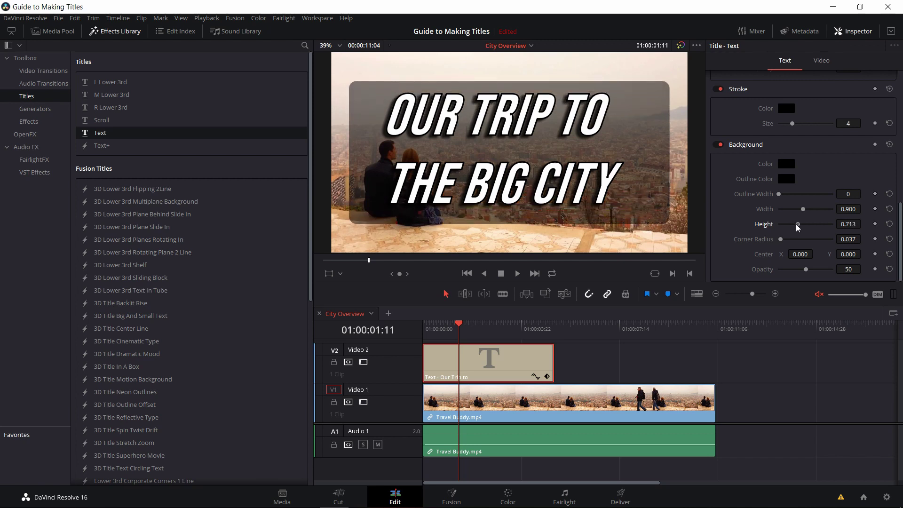
left_click(874, 225)
- Try a background height of 0 at the first frame and play back the opening animation
left_click_drag(470, 331, 418, 332)
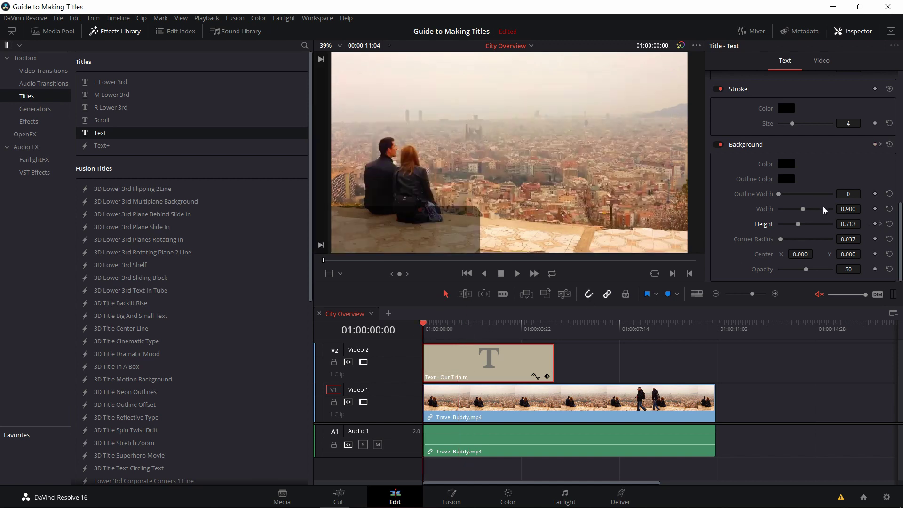
double_click(846, 222)
type("0")
key("Return")
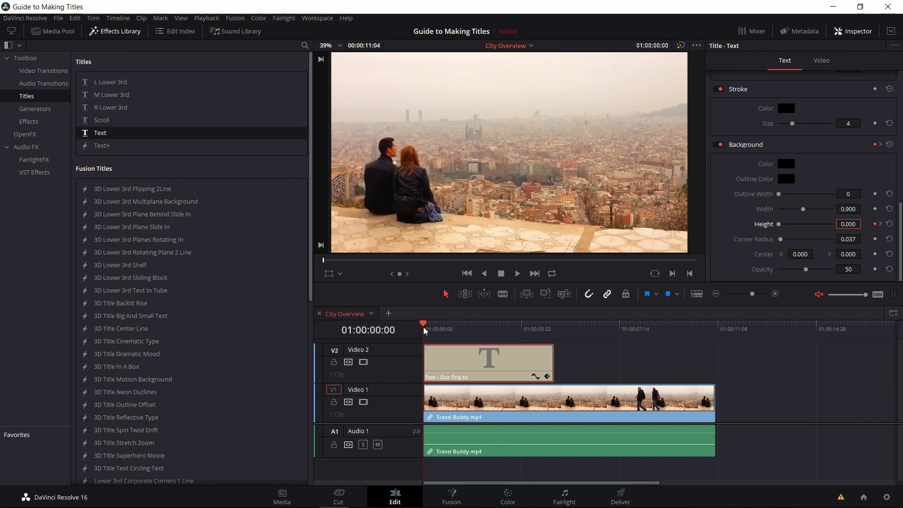
key("space")
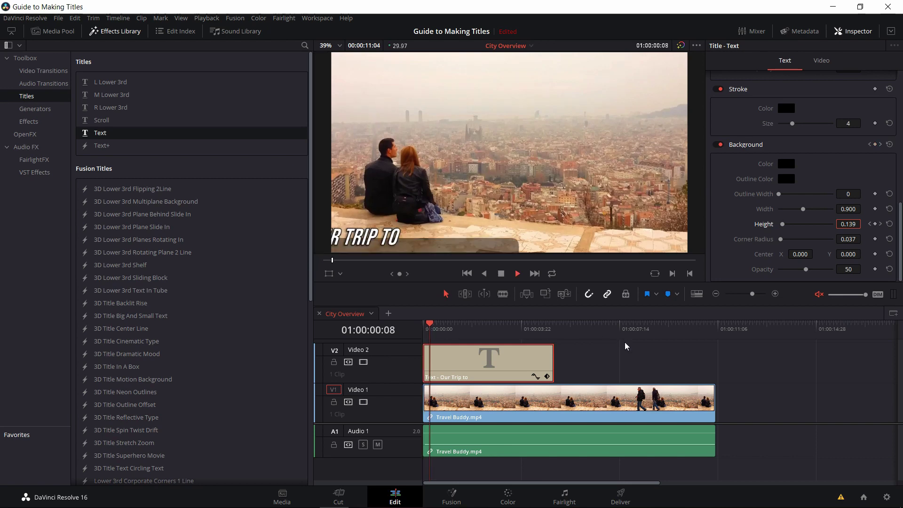
left_click(433, 324)
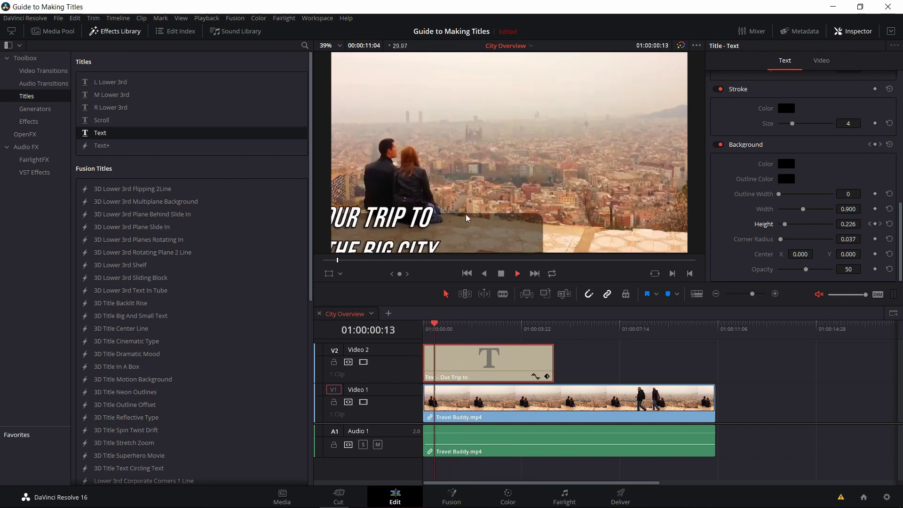
key("space")
key("Home")
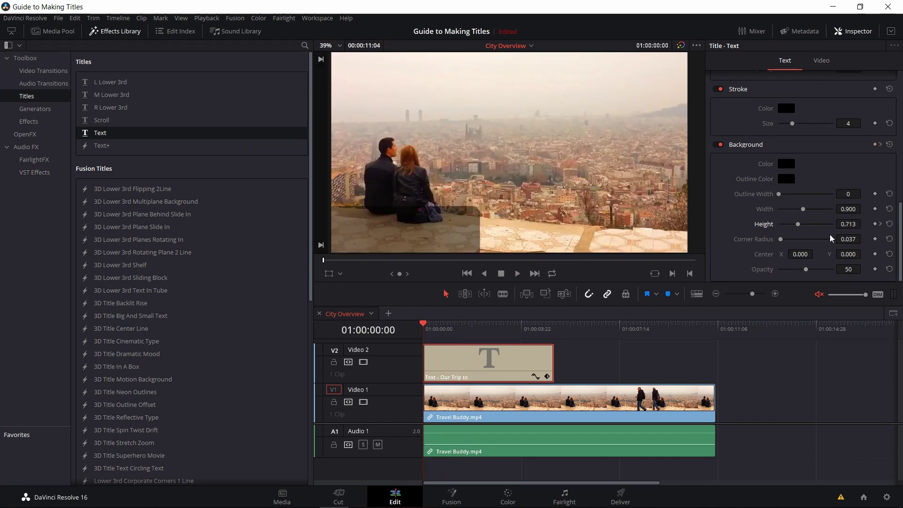
- Keyframe the title background's height at 0 on frame 01:00:01:08 and go to its following keyframe
left_click_drag(443, 330, 457, 332)
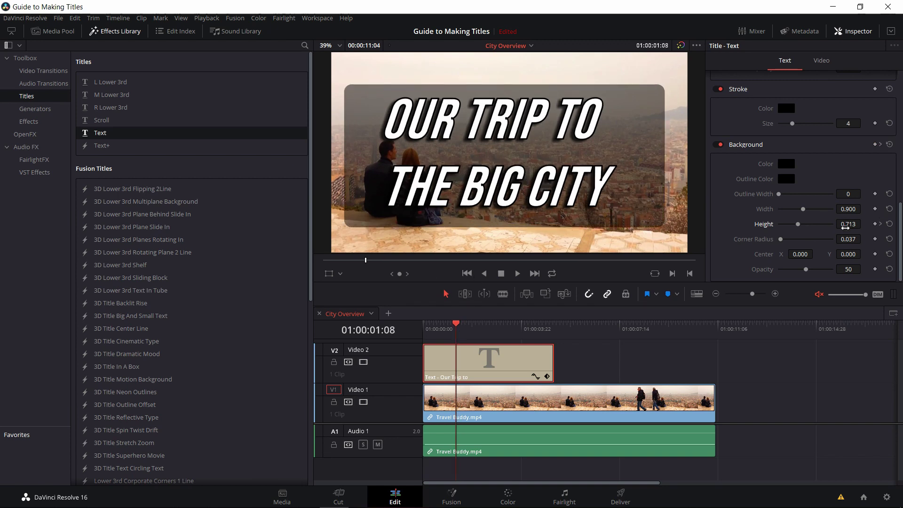
left_click(849, 224)
type("0")
key("Return")
left_click(880, 223)
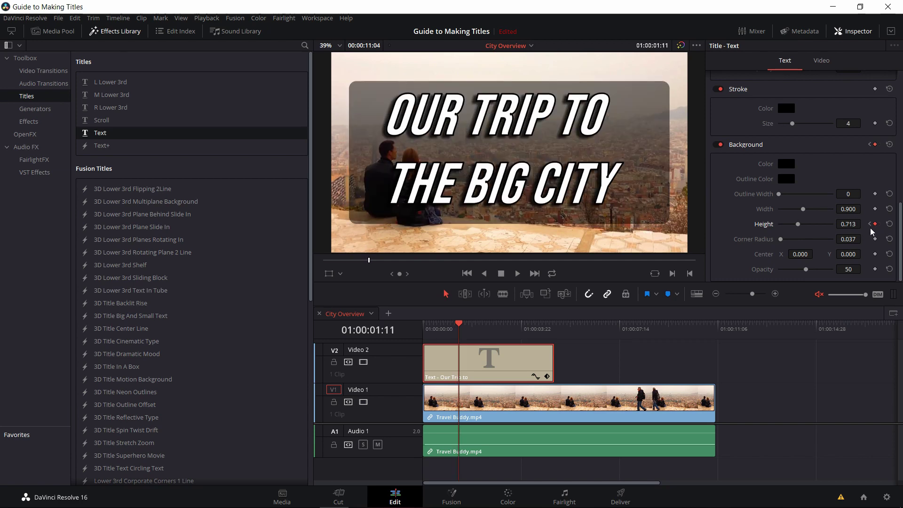
- Play the opening animation, add a background height keyframe at 01:00:01:26 and delete the one at 01:00:01:11
left_click(446, 332)
key("space")
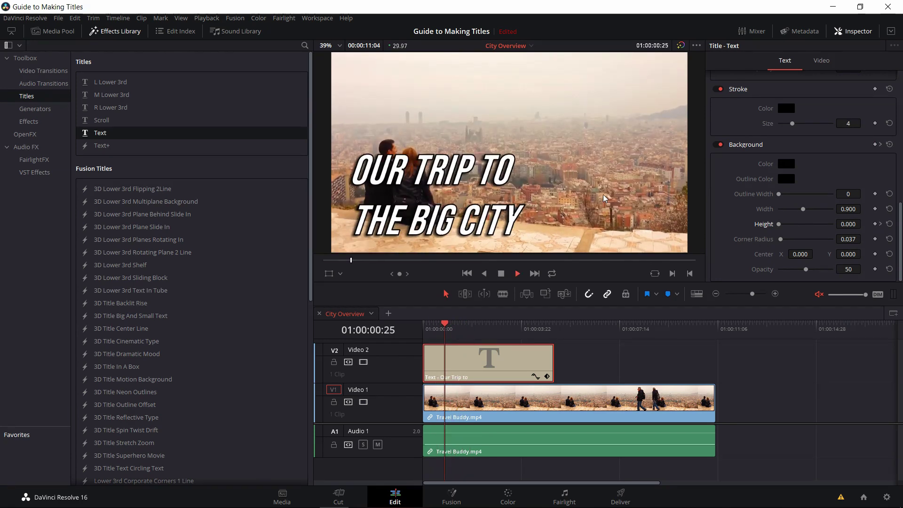
key("space")
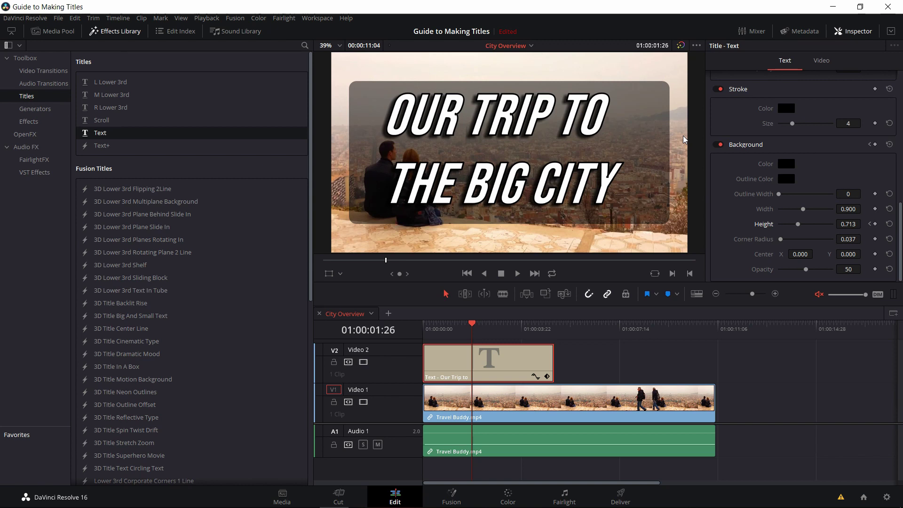
left_click(875, 224)
left_click(870, 225)
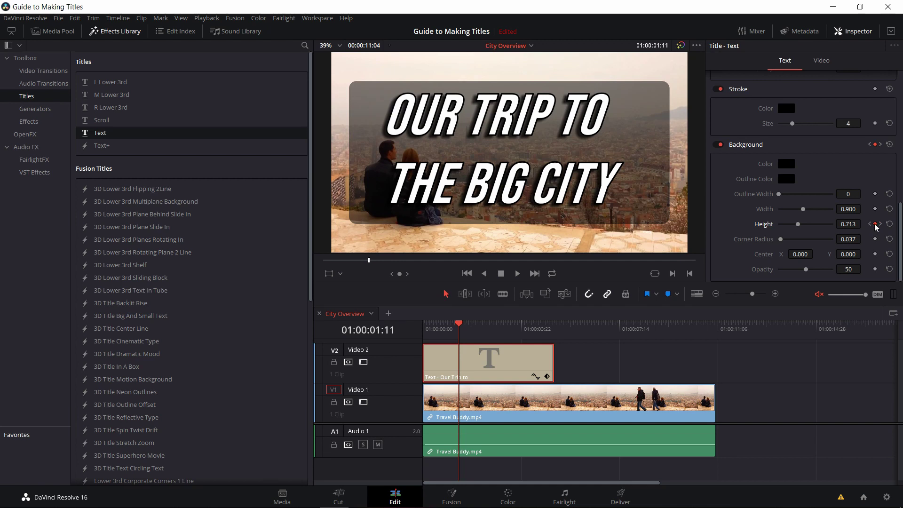
left_click(875, 224)
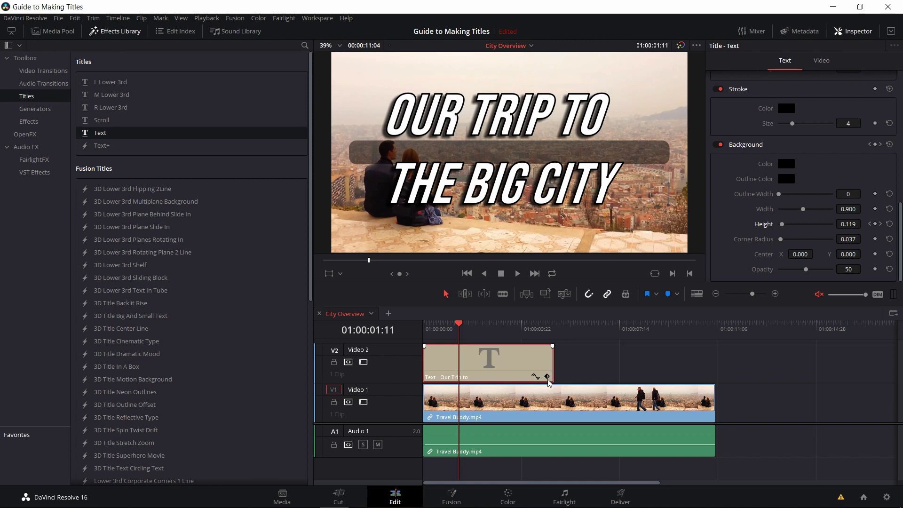
- Expand the title clip's keyframe tracks in the timeline and play the animation from the start
left_click(547, 377)
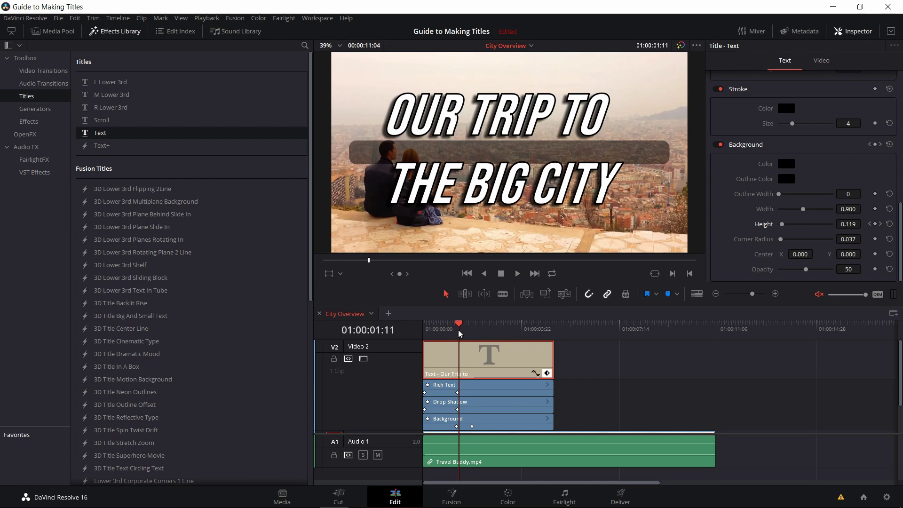
key("Home")
key("space")
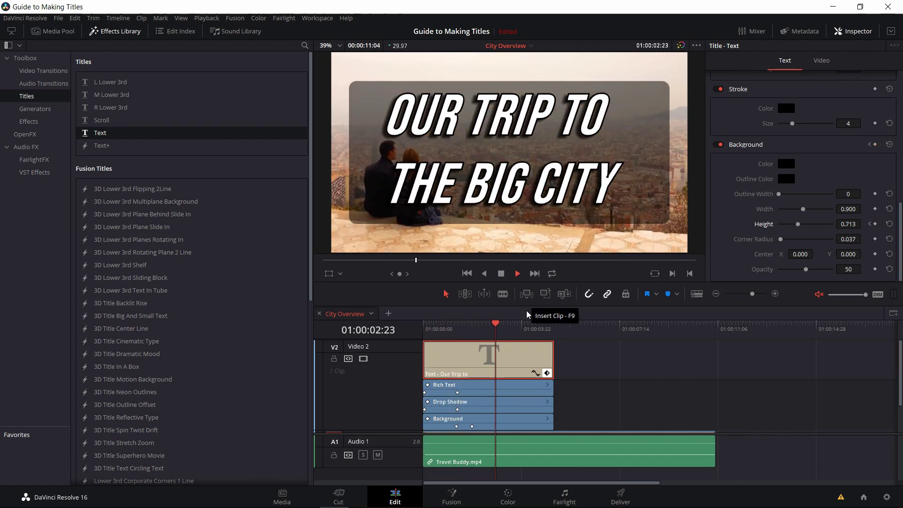
key("space")
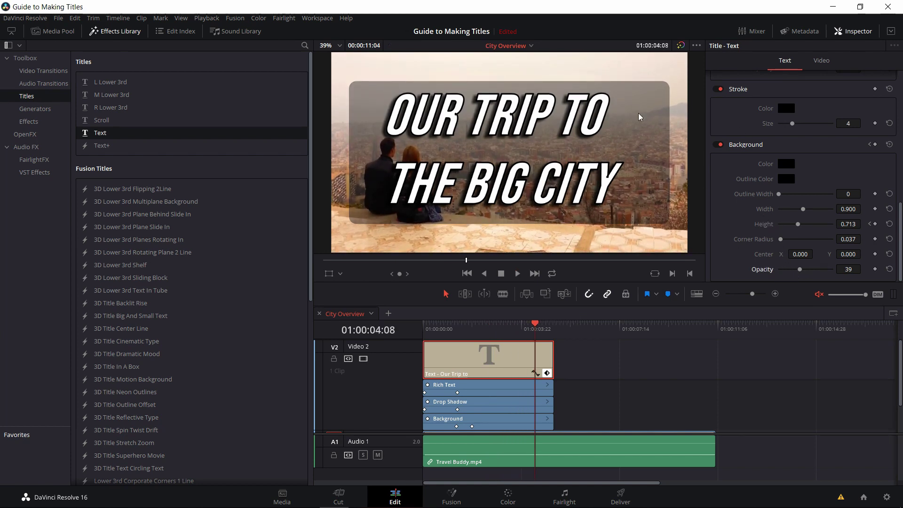
- Set the title background's opacity to 39 and its outline width to 4
mouse_move(779, 194)
left_mouse_down()
mouse_move(799, 196)
mouse_move(769, 197)
left_mouse_up()
left_click_drag(779, 194, 787, 196)
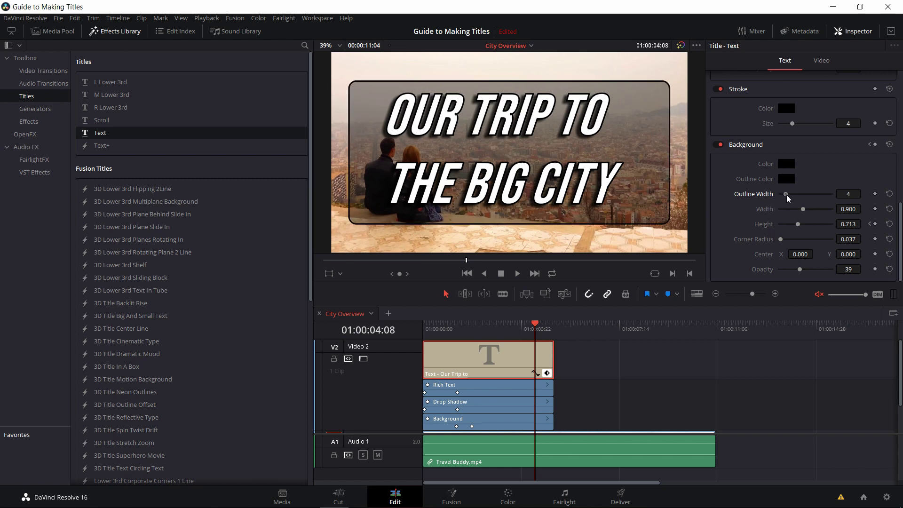
- Examine the title clip's composite opacity and transform settings alongside its text formatting settings
scroll(805, 68, "up", 10)
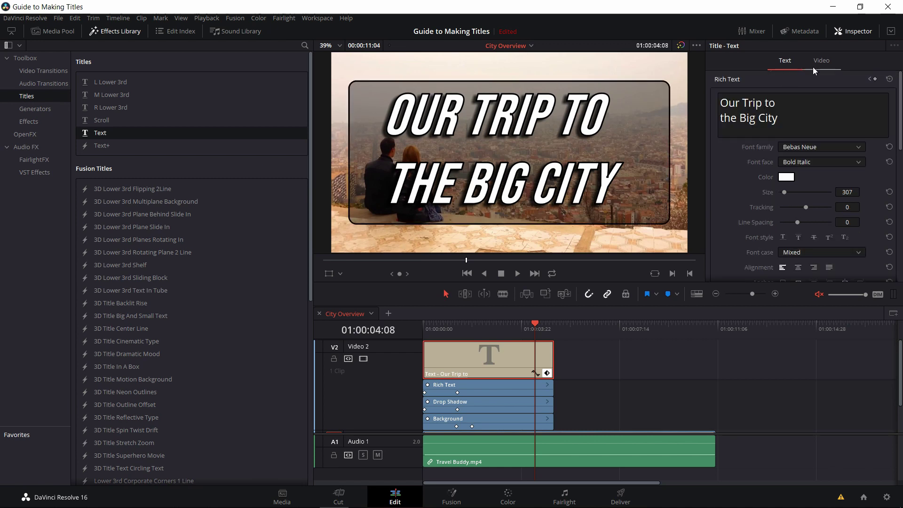
left_click(817, 63)
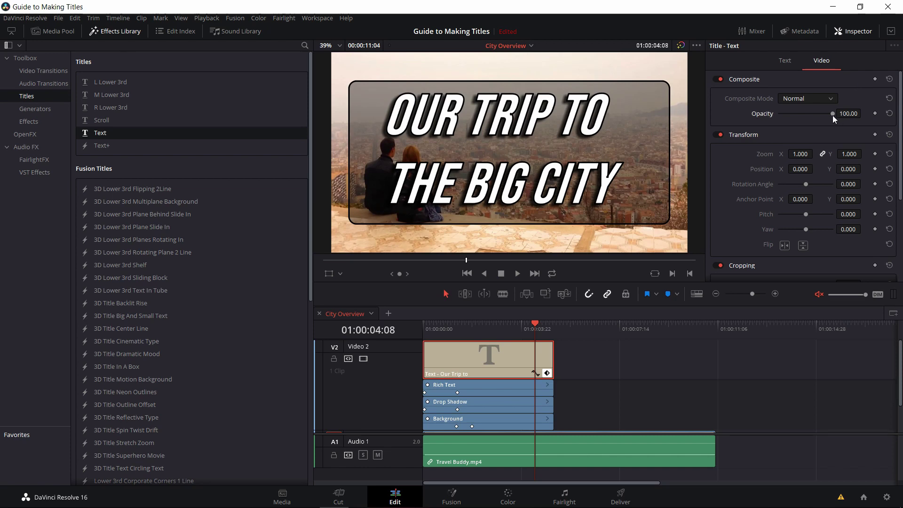
left_click_drag(832, 115, 856, 118)
left_click(783, 62)
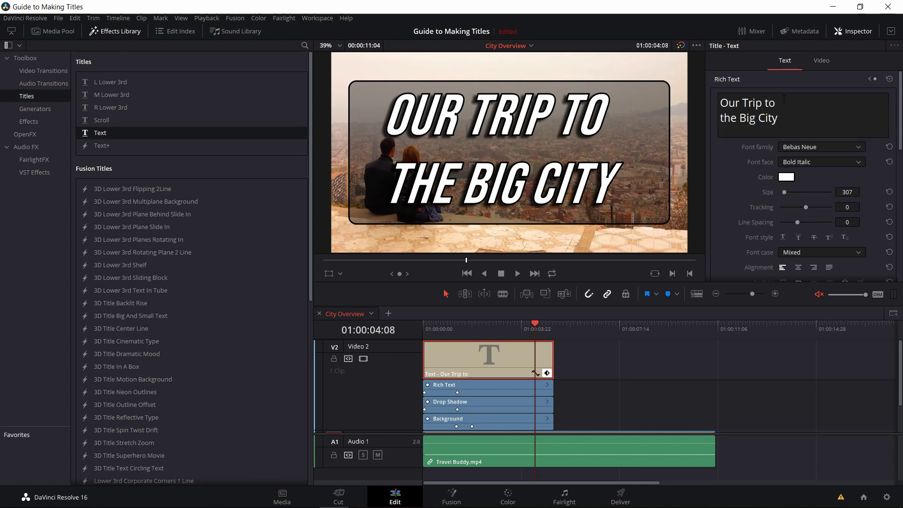
scroll(749, 123, "down", 8)
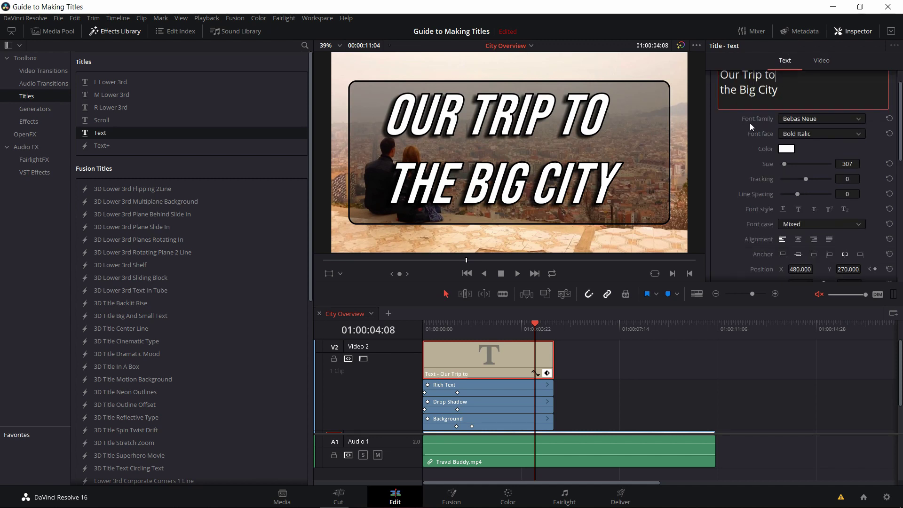
left_click(829, 65)
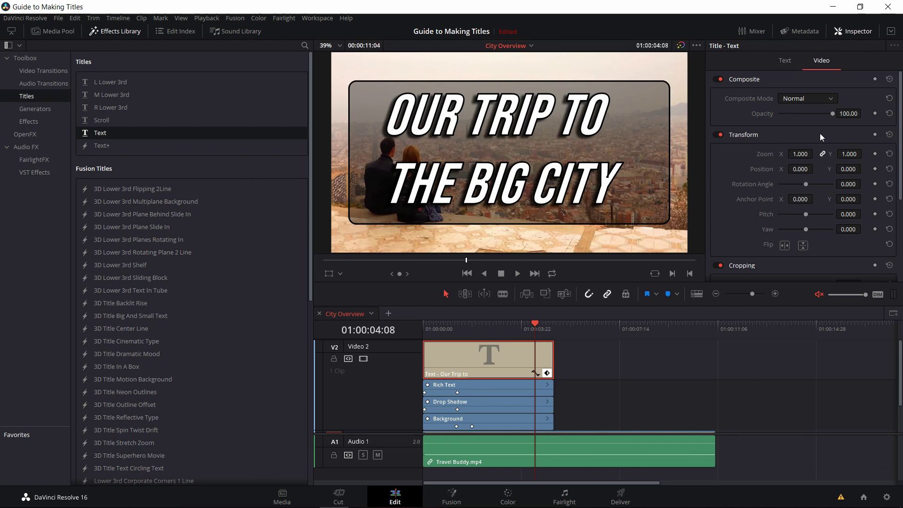
left_click_drag(808, 183, 808, 187)
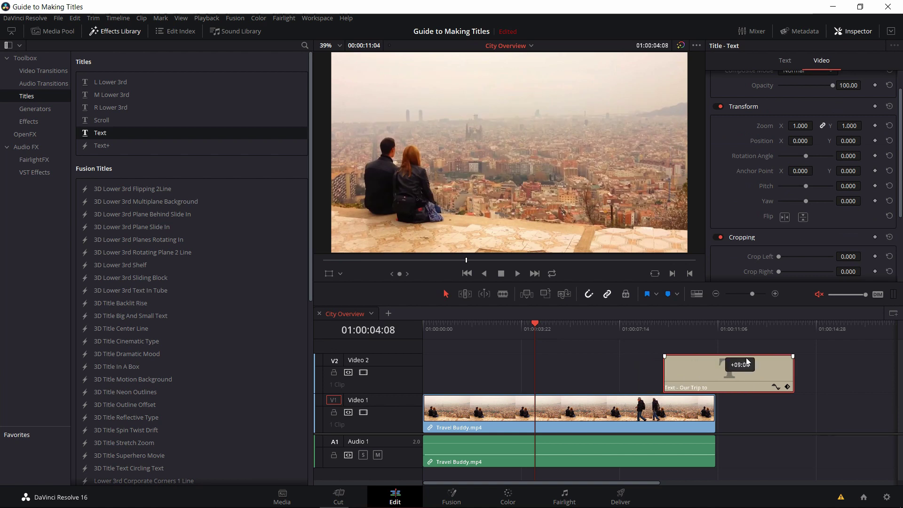
- Move the "Our Trip to the Big City" title past the end of the Travel Buddy clip and add a Scroll title on Video 2
left_click_drag(726, 359, 787, 360)
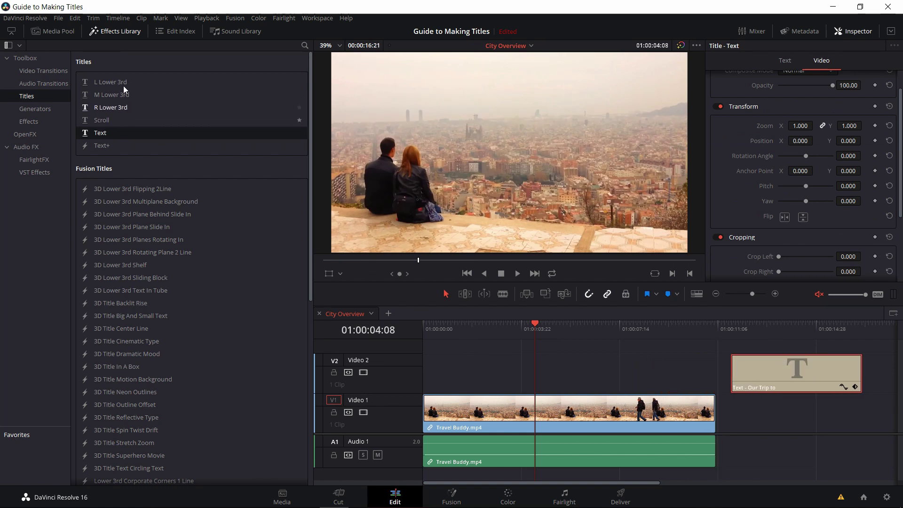
left_click_drag(106, 121, 435, 372)
left_click_drag(461, 329, 540, 324)
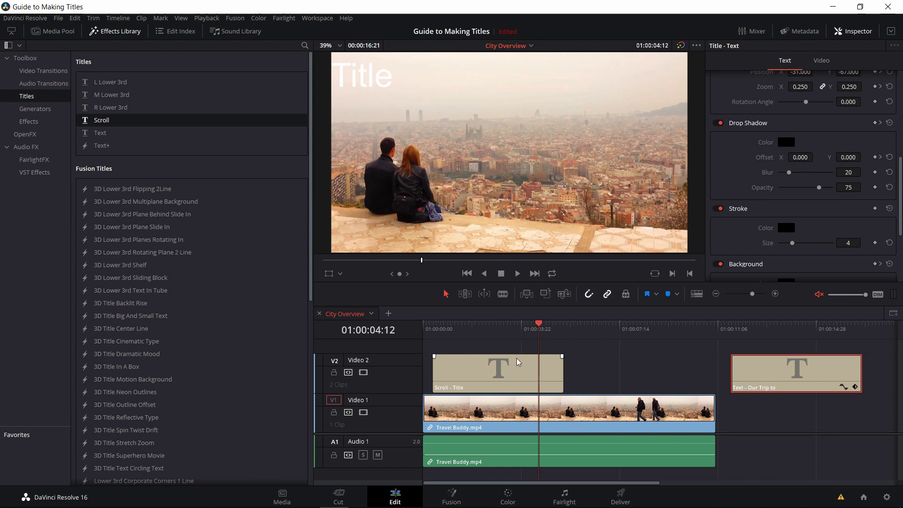
left_click(522, 371)
scroll(757, 174, "up", 3)
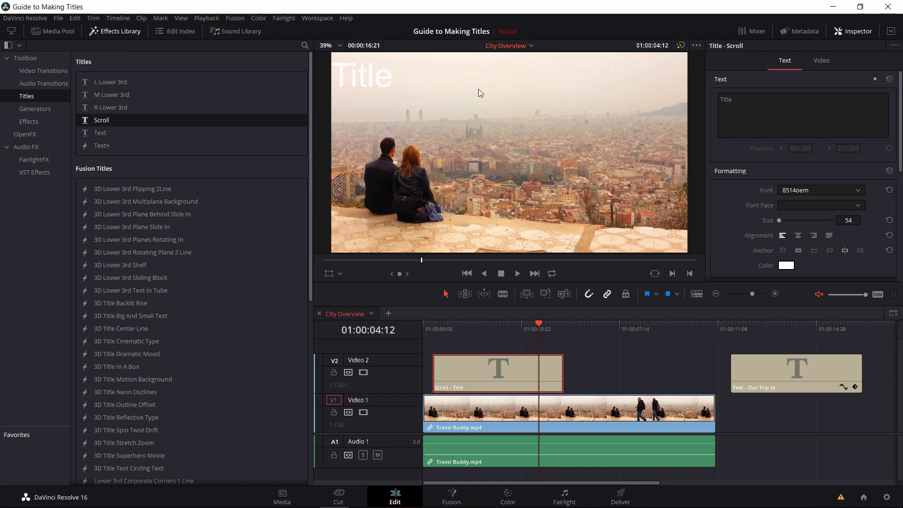
- Add placeholder lines reading "asdfasdf" below "Title" in the Scroll title's text
left_click(804, 111)
key("ctrl+a")
type("asdfasdf")
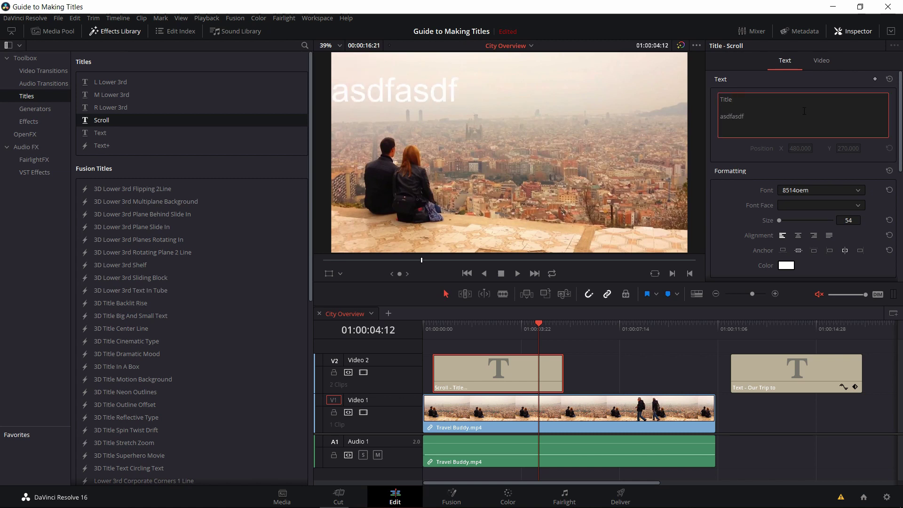
key("Return")
type("asdfasdf")
key("Return")
type("asdfasdf")
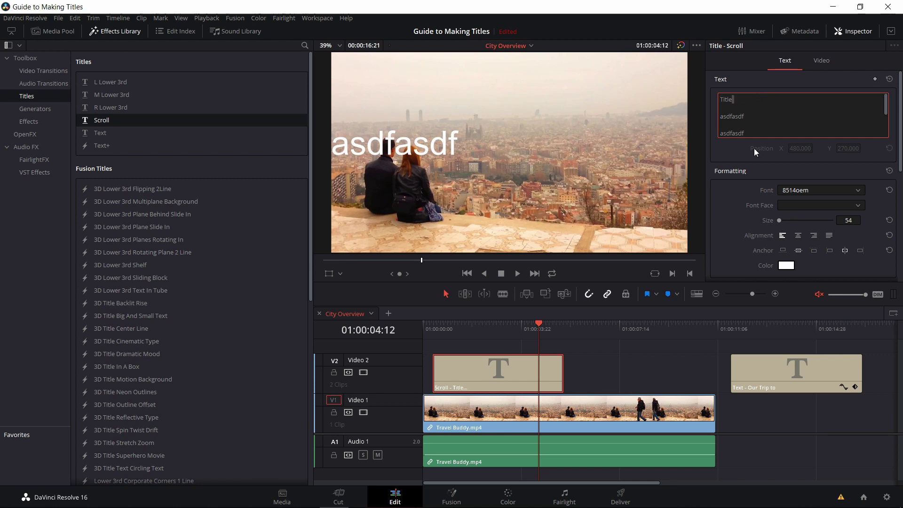
- Play the scrolling title from the start of the timeline and undo adding the Scroll title
left_click(401, 338)
key("Home")
key("space")
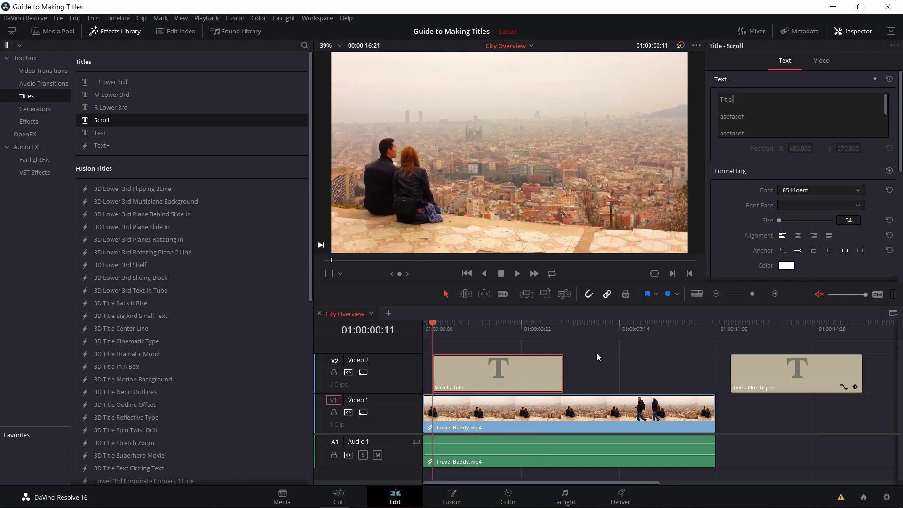
key("space")
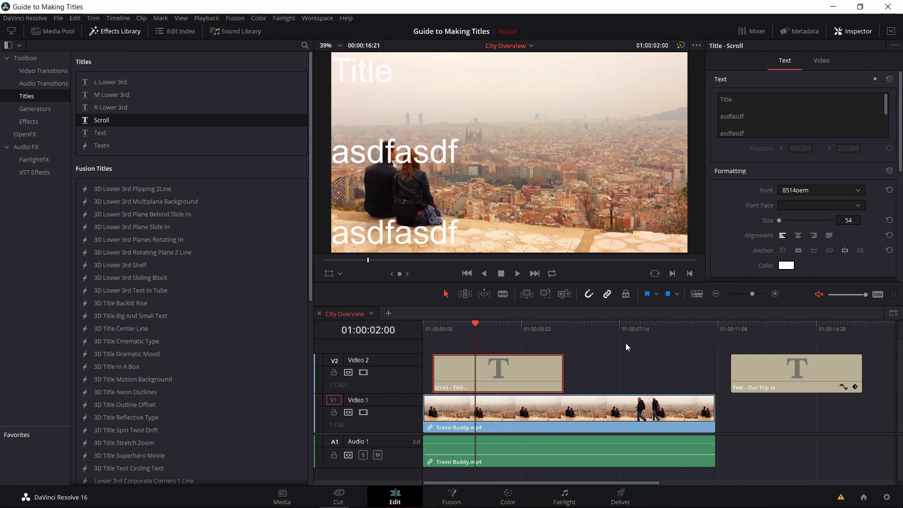
key("ctrl+z")
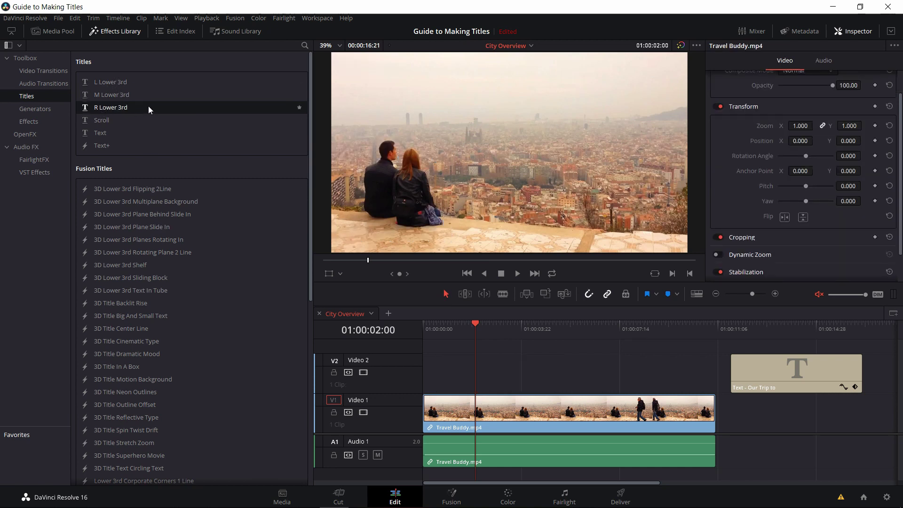
- Try an M Lower 3rd title over the Travel Buddy clip, check its second text line's size setting and undo the changes
left_click_drag(111, 94, 454, 383)
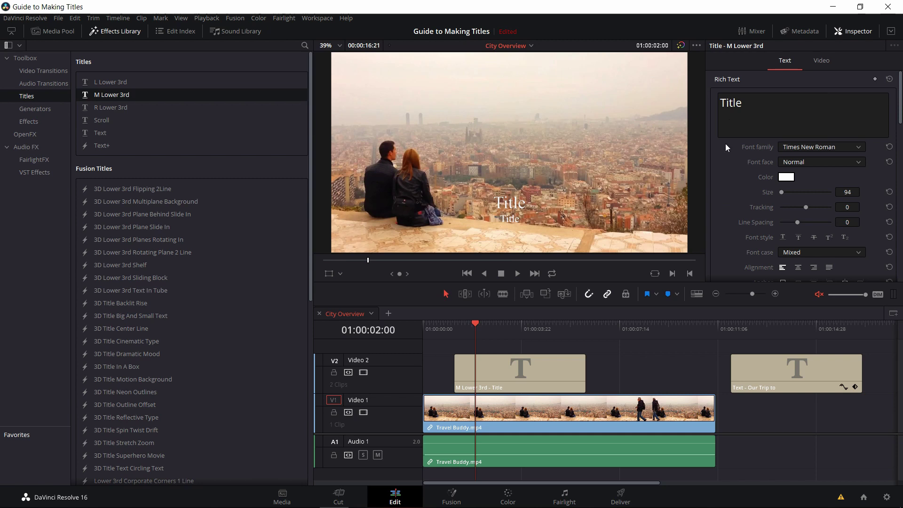
left_click(752, 155)
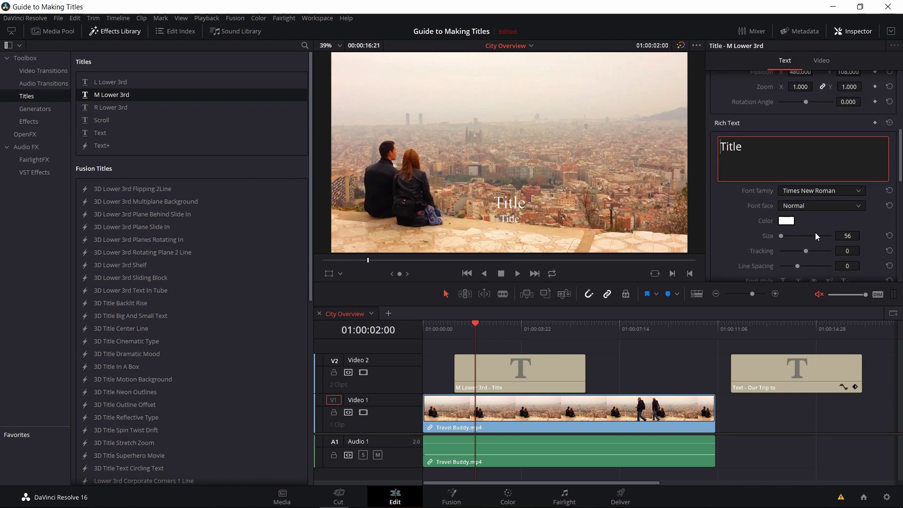
left_click_drag(784, 237, 782, 237)
key("ctrl+z")
key("ctrl+z")
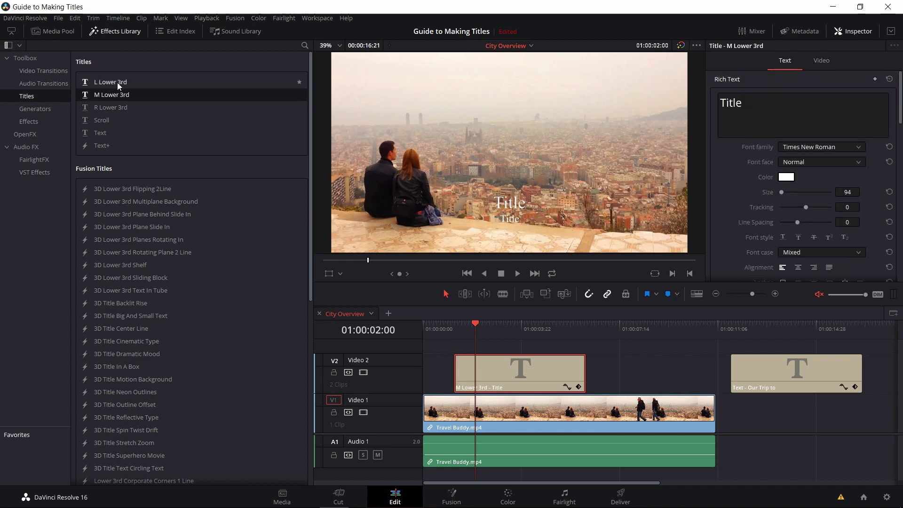
- Try the L Lower 3rd title over the Travel Buddy clip and use the R Lower 3rd title in its place
left_click_drag(118, 82, 452, 375)
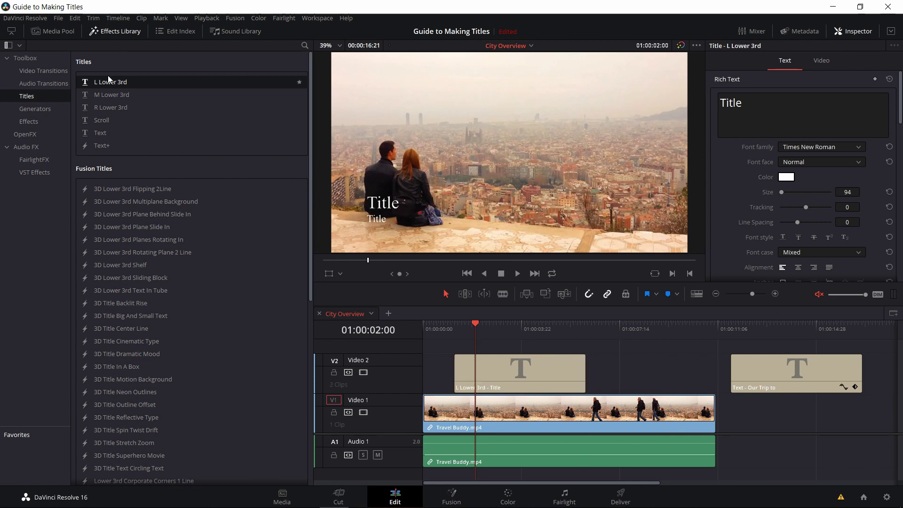
left_click_drag(103, 109, 459, 371)
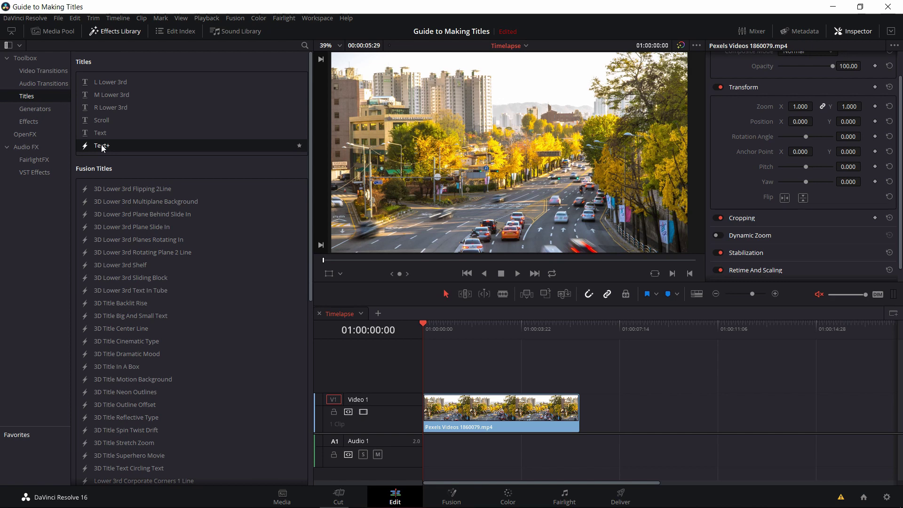
- Add a Text+ title at the start of Video 2 in the Timelapse timeline and examine its layout and transform settings
left_click_drag(103, 148, 423, 380)
left_click(444, 337)
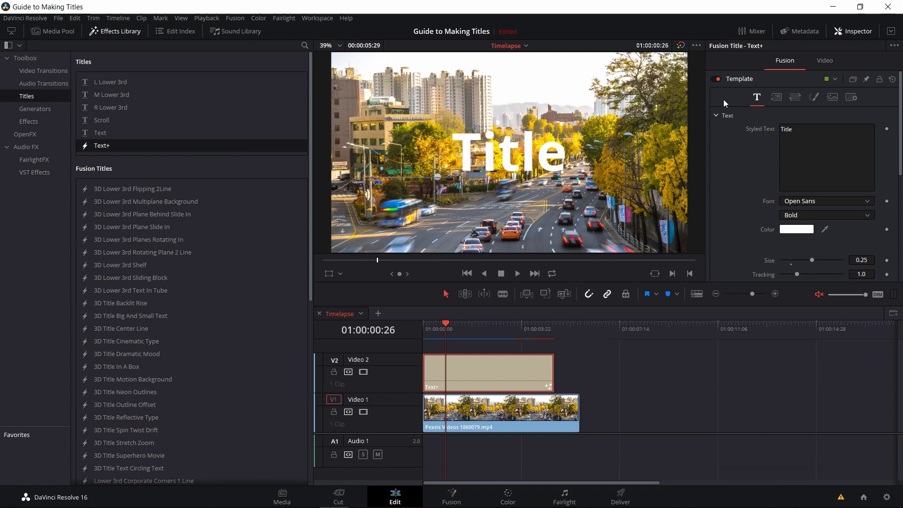
left_click(776, 103)
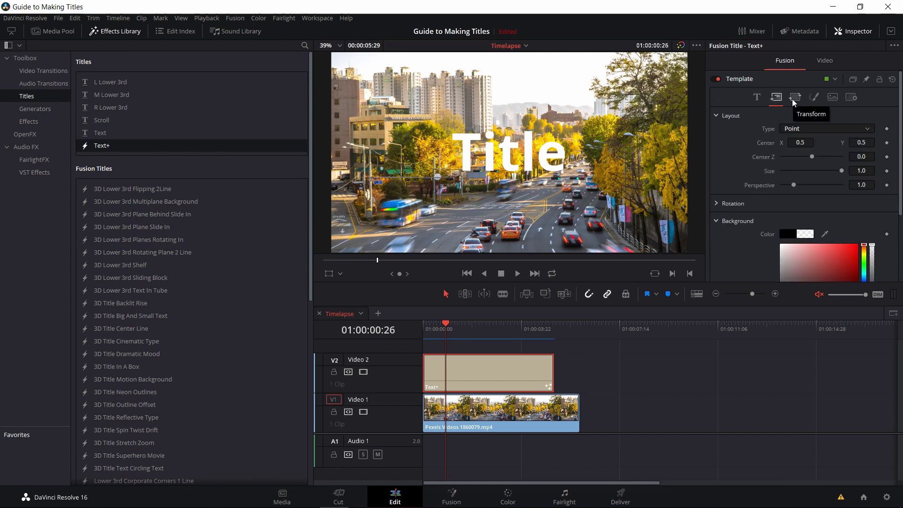
left_click(794, 98)
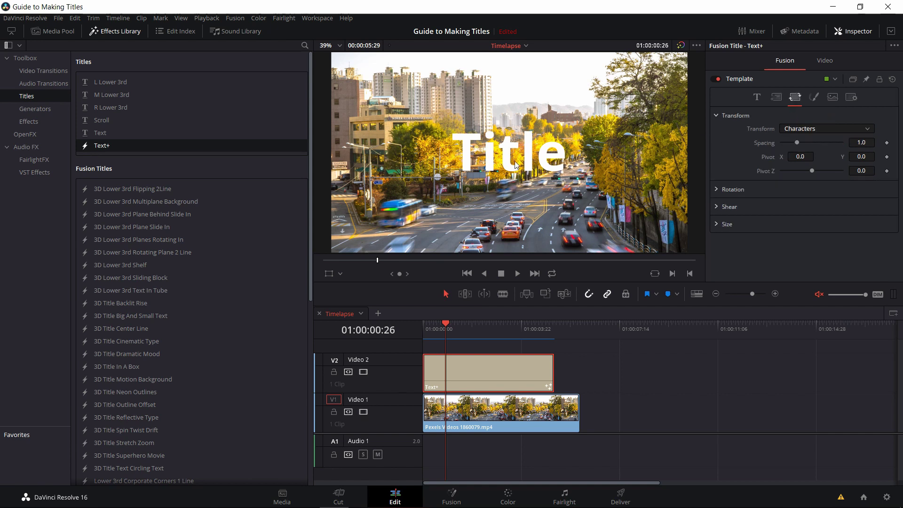
left_click(756, 97)
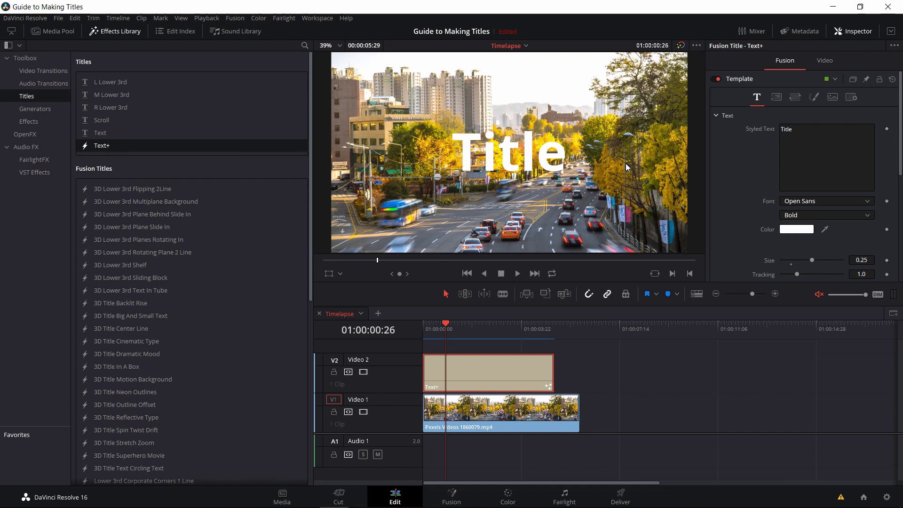
- Enable shading element 3, Black Shadow, on the Text+ title
left_click(815, 98)
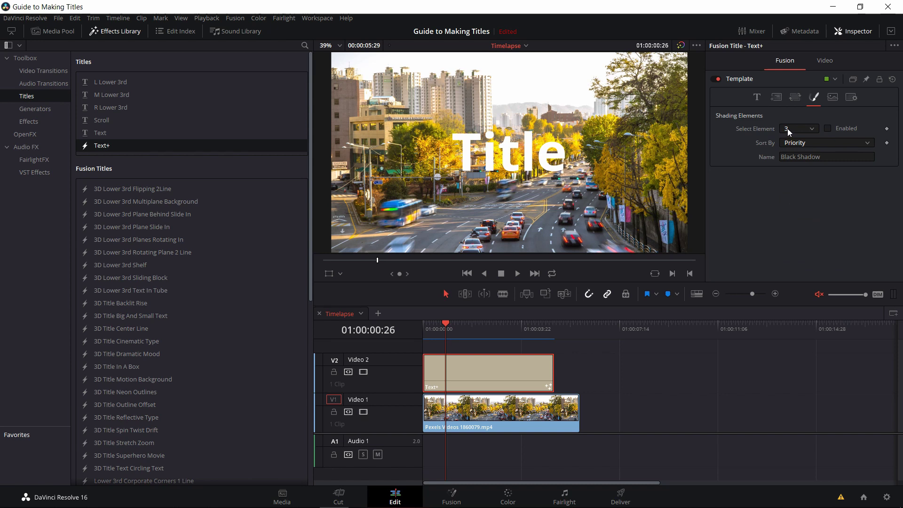
left_click(828, 128)
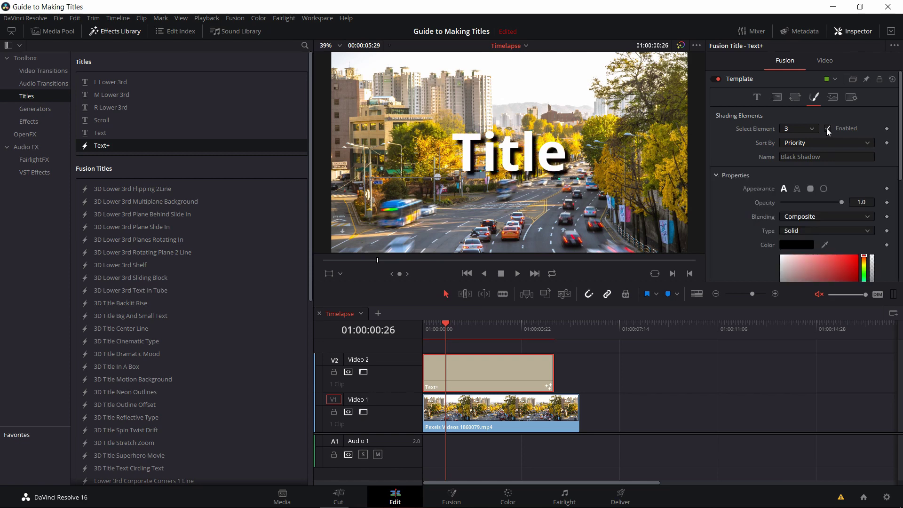
- Reduce the Black Shadow element's softness to about 2.52 in X and 1.57 in Y
scroll(750, 202, "down", 3)
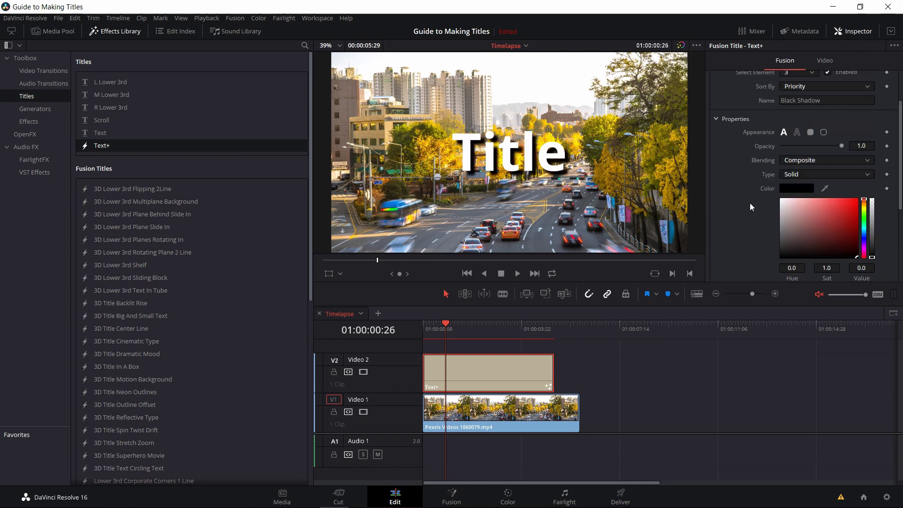
scroll(726, 188, "up", 2)
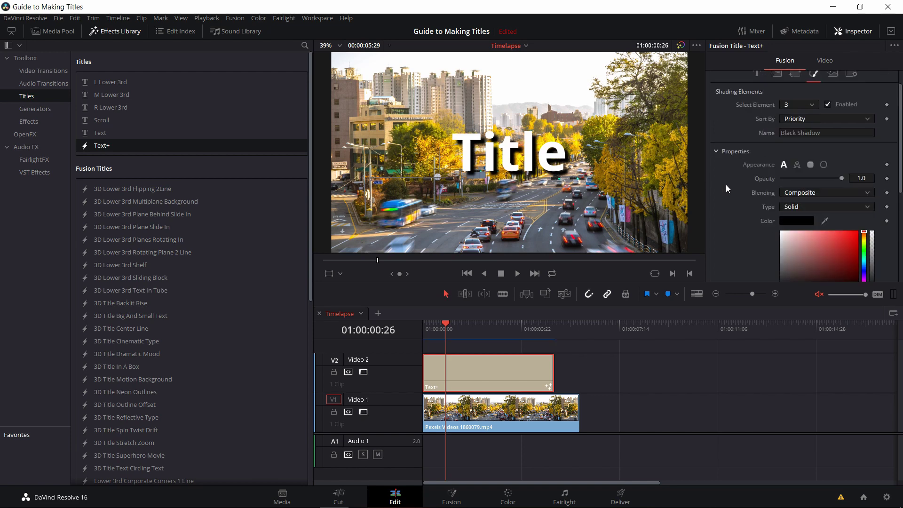
scroll(726, 197, "up", 2)
key("Home")
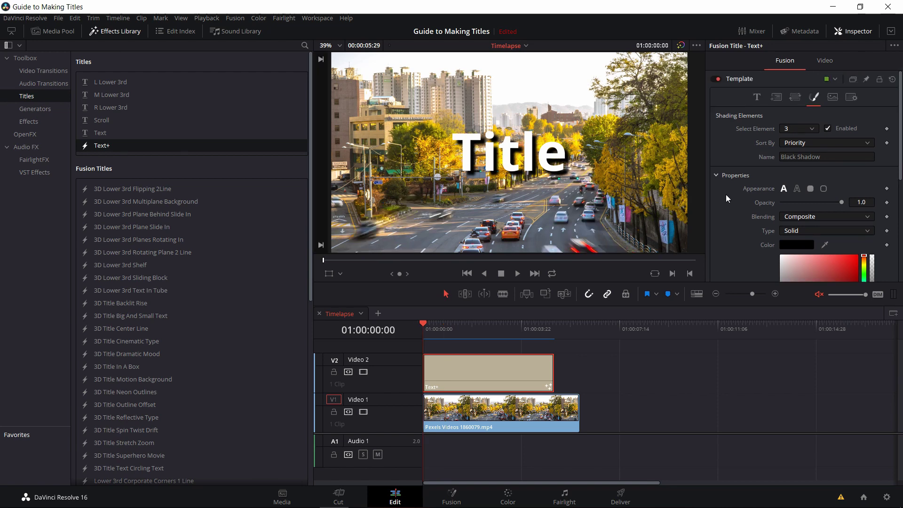
scroll(732, 193, "down", 4)
left_click(717, 215)
scroll(741, 190, "down", 2)
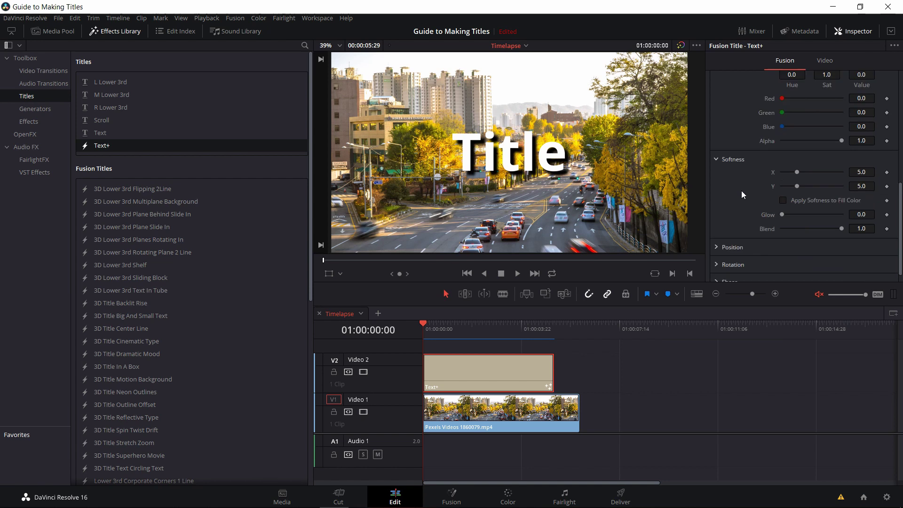
left_click_drag(797, 171, 787, 187)
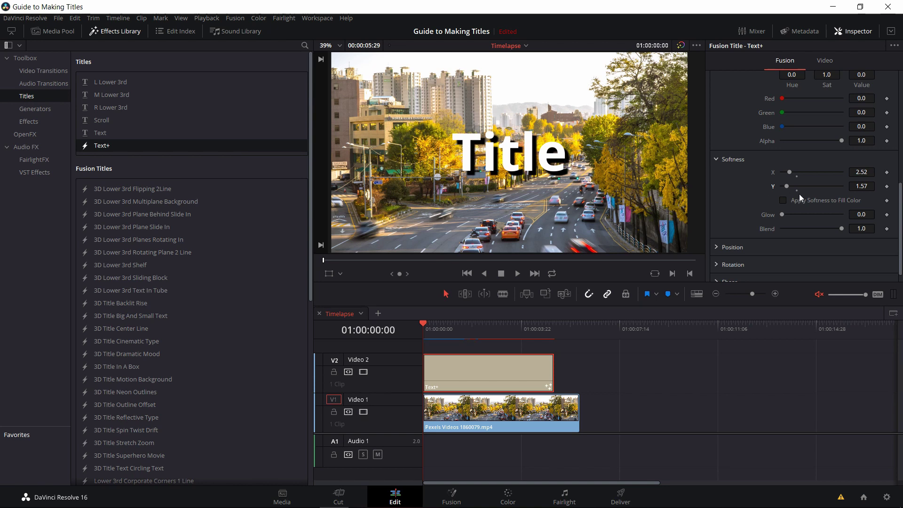
- Try rotating the Black Shadow element about its Y axis, ending with a value of 90
scroll(734, 203, "down", 2)
left_click(718, 208)
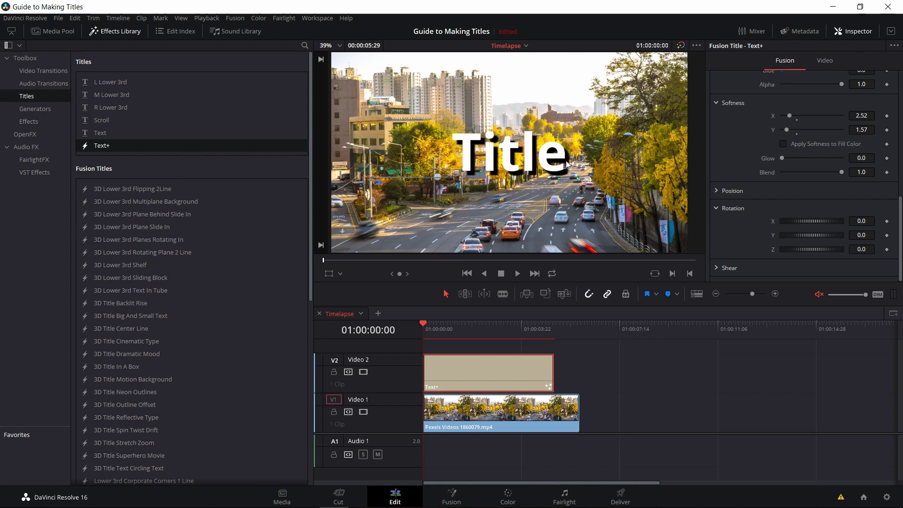
mouse_move(808, 235)
left_mouse_down()
mouse_move(820, 233)
mouse_move(781, 232)
mouse_move(794, 233)
left_mouse_up()
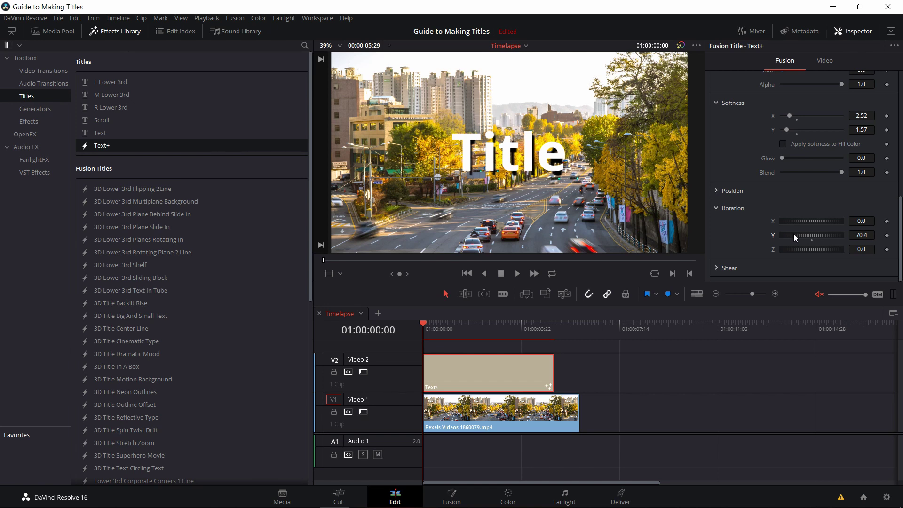
left_click_drag(798, 237, 827, 242)
left_click(856, 235)
type("90")
key("Tab")
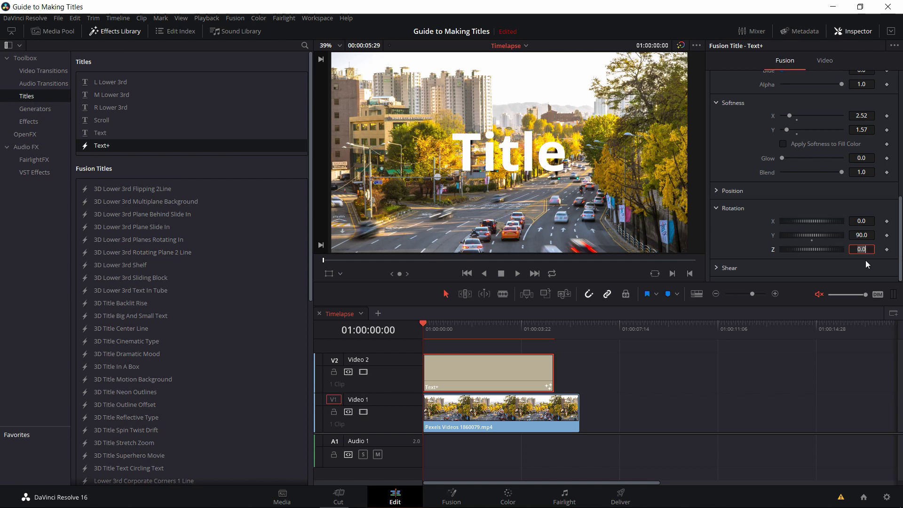
- Try X, Y and Z rotations on the Black Shadow element and reset them to 0
left_click_drag(790, 221, 811, 224)
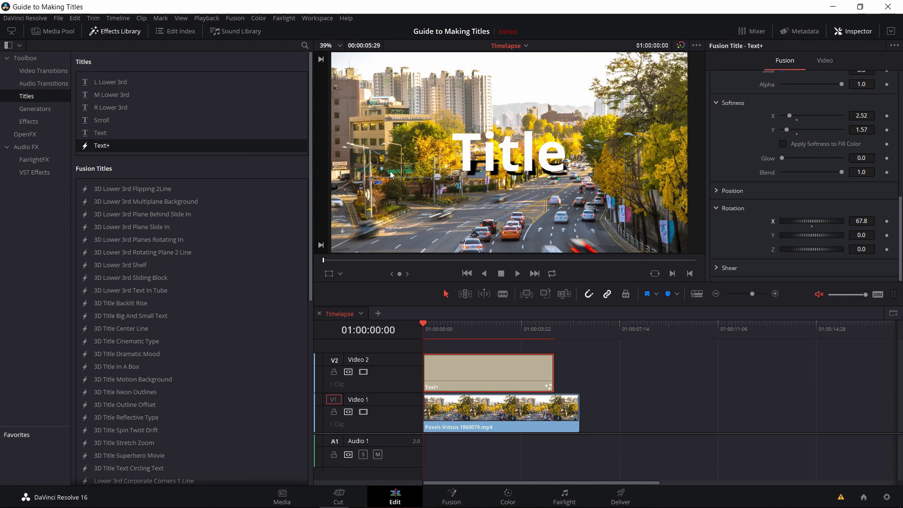
left_click_drag(787, 221, 853, 224)
left_click(811, 226)
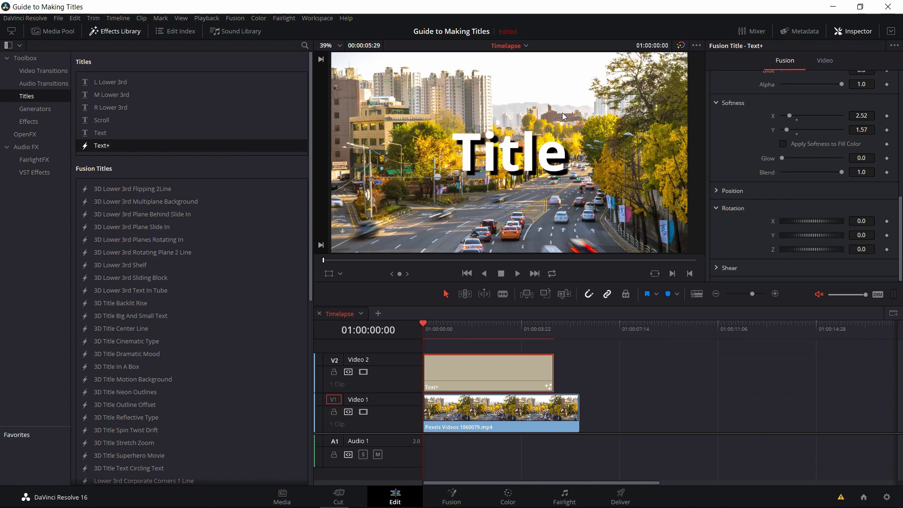
left_click_drag(777, 246, 880, 238)
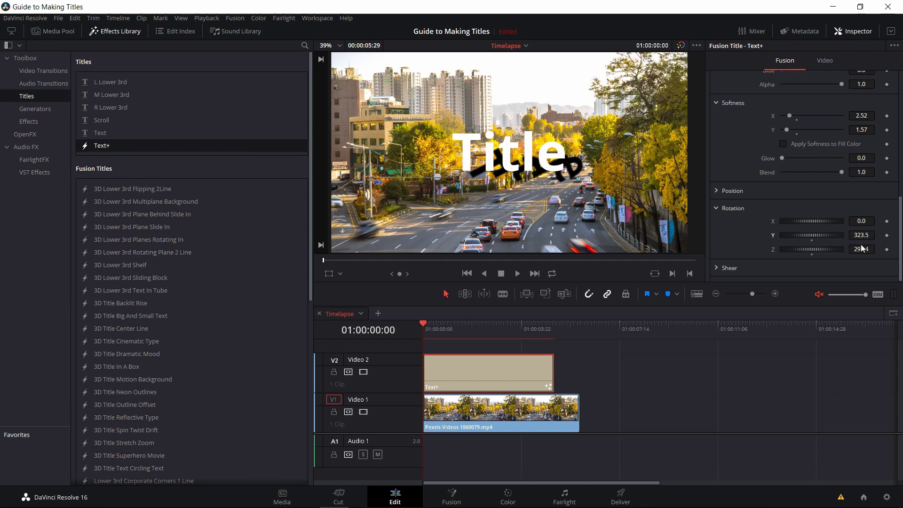
left_click(811, 255)
left_click(812, 240)
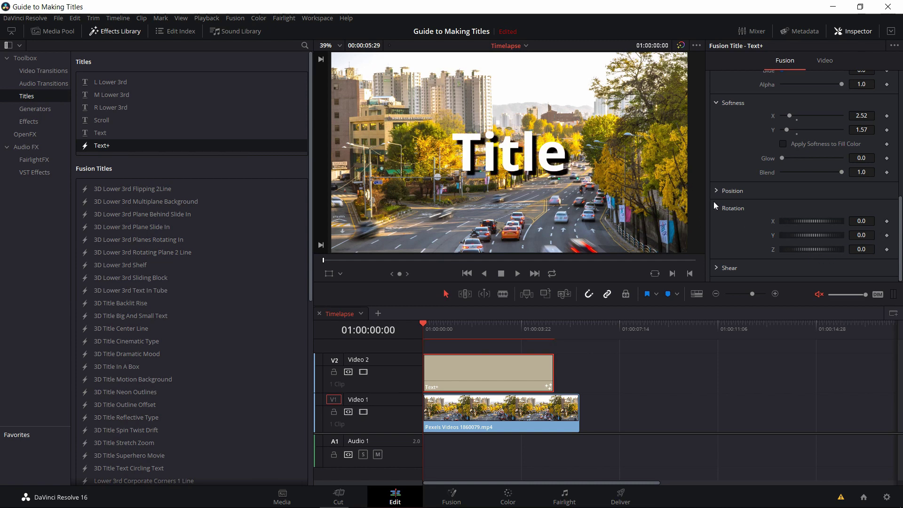
- Enable shading element 2, Red Outline, on the title and change the outline colour to black
scroll(713, 202, "up", 10)
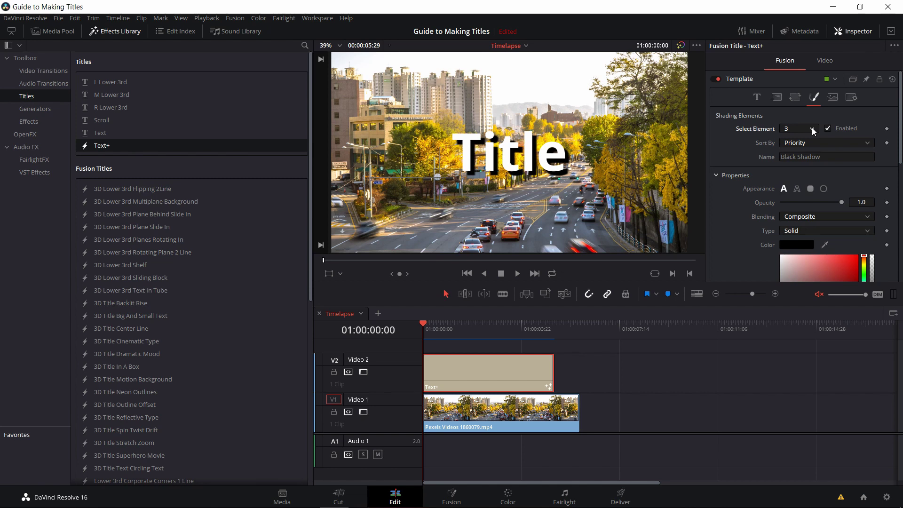
left_click(812, 129)
left_click(794, 153)
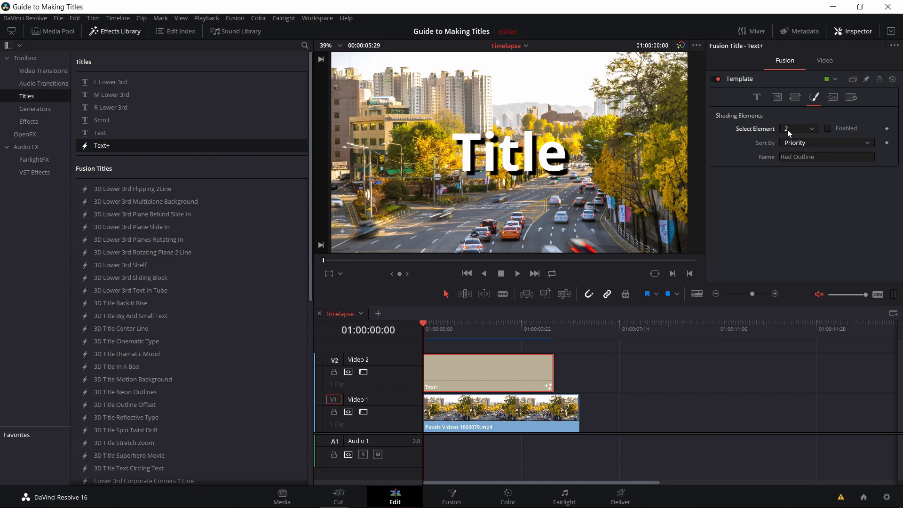
left_click(827, 130)
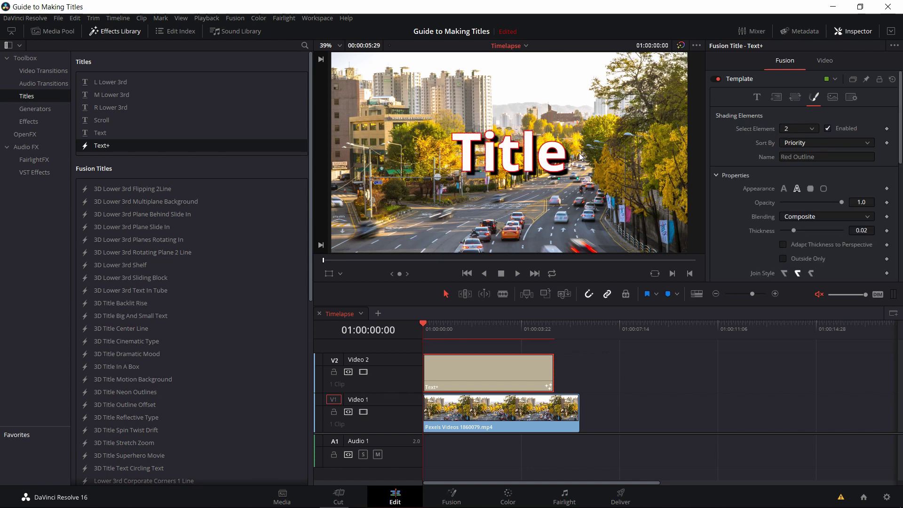
scroll(721, 230, "down", 5)
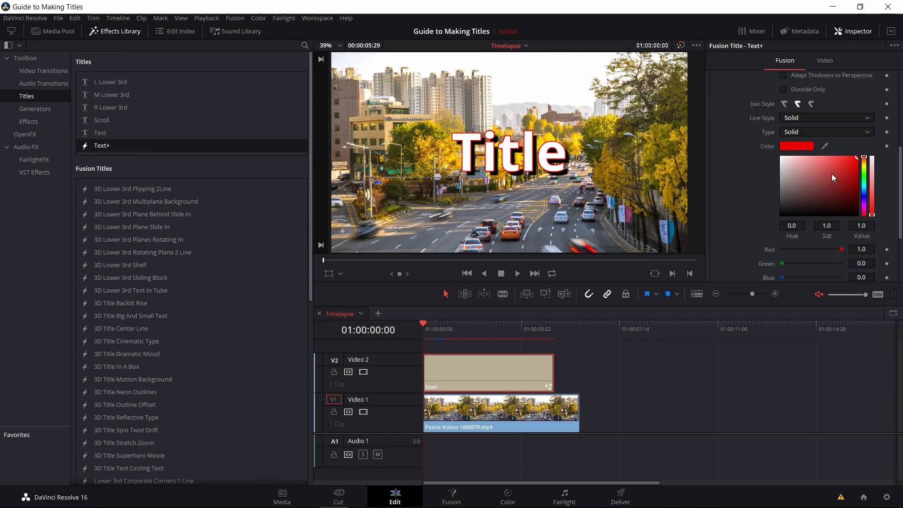
left_click(850, 213)
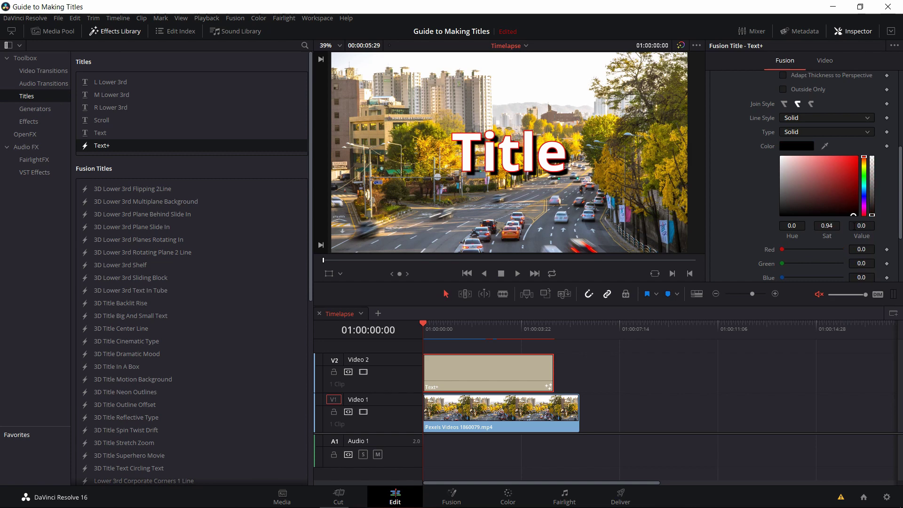
scroll(774, 184, "up", 5)
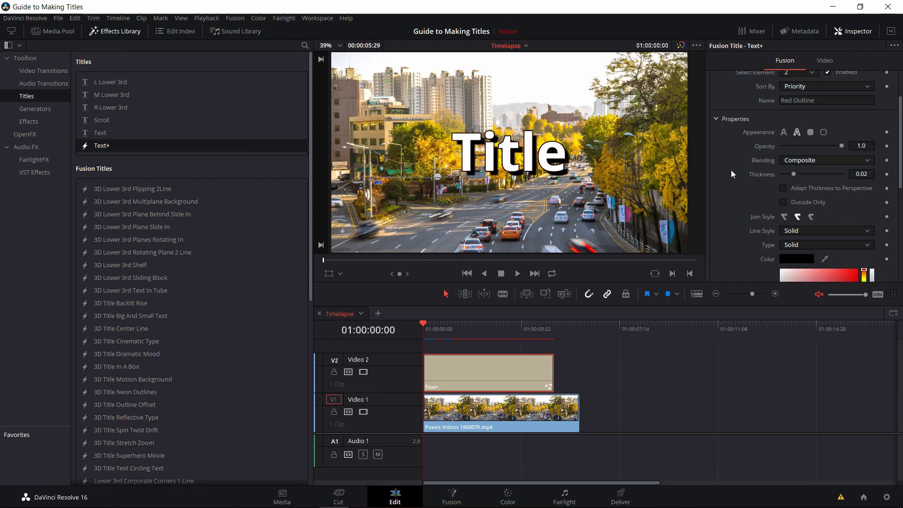
- Enable shading element 5 as a Border Fill and round its corners to about 0.102
scroll(753, 160, "up", 3)
left_click(801, 129)
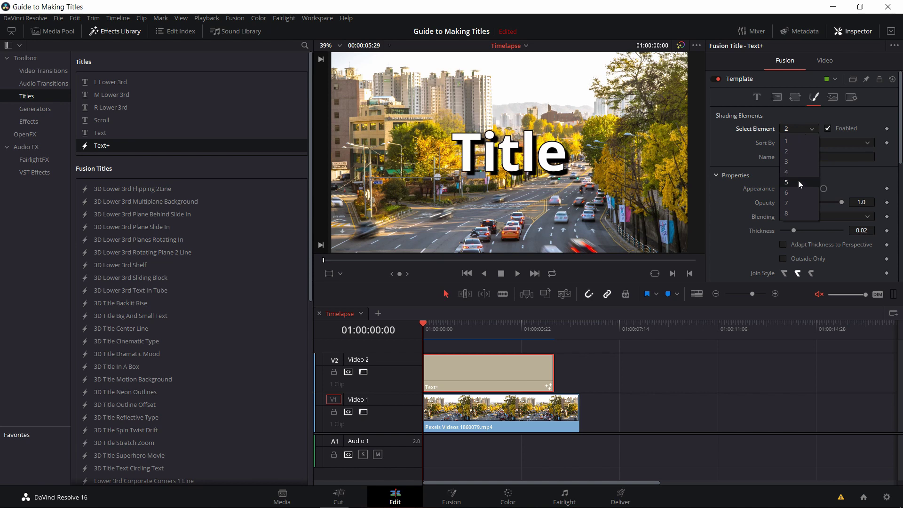
left_click(800, 181)
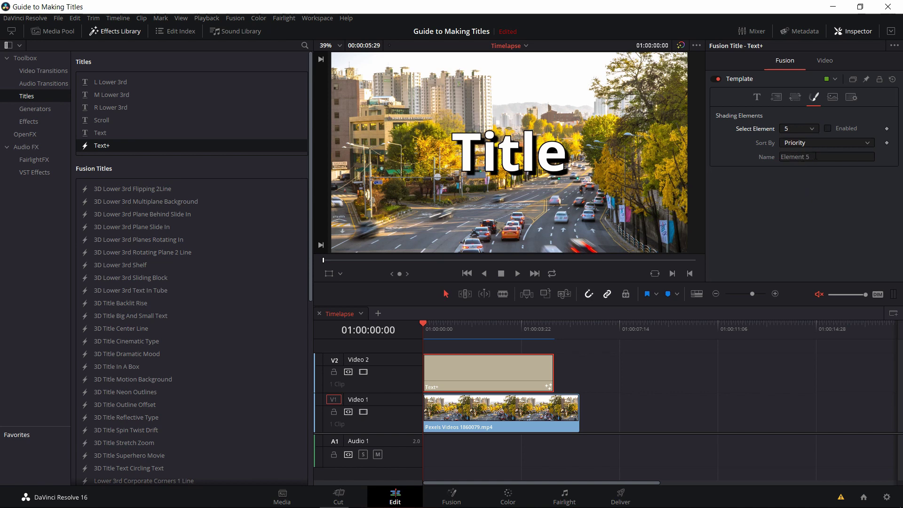
left_click(832, 129)
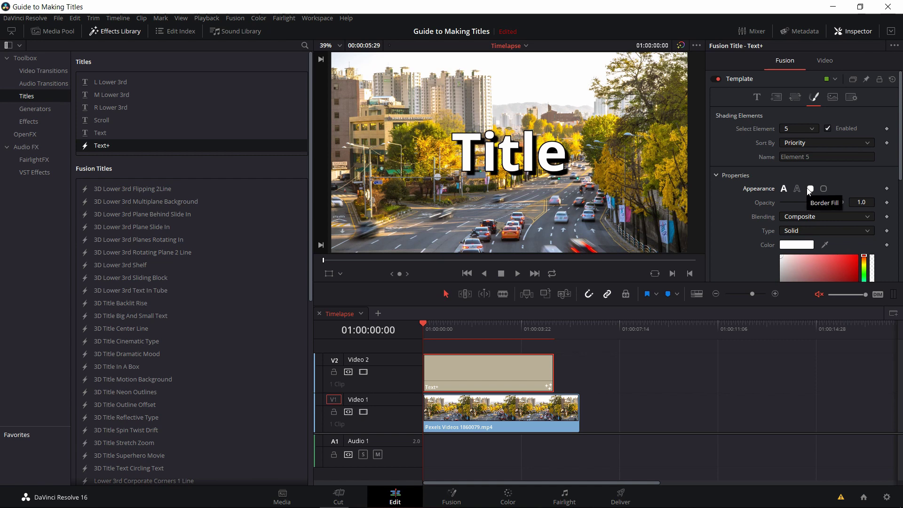
left_click(810, 189)
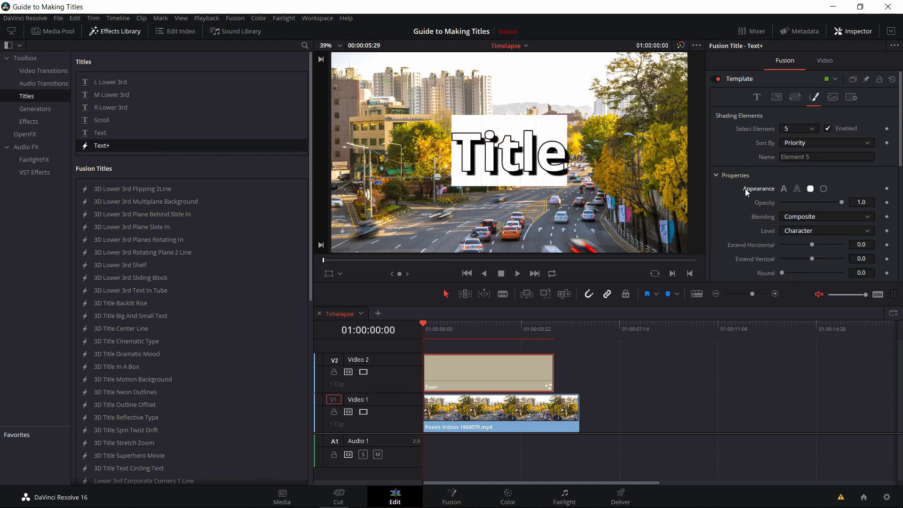
scroll(745, 188, "down", 2)
left_click_drag(782, 216, 782, 213)
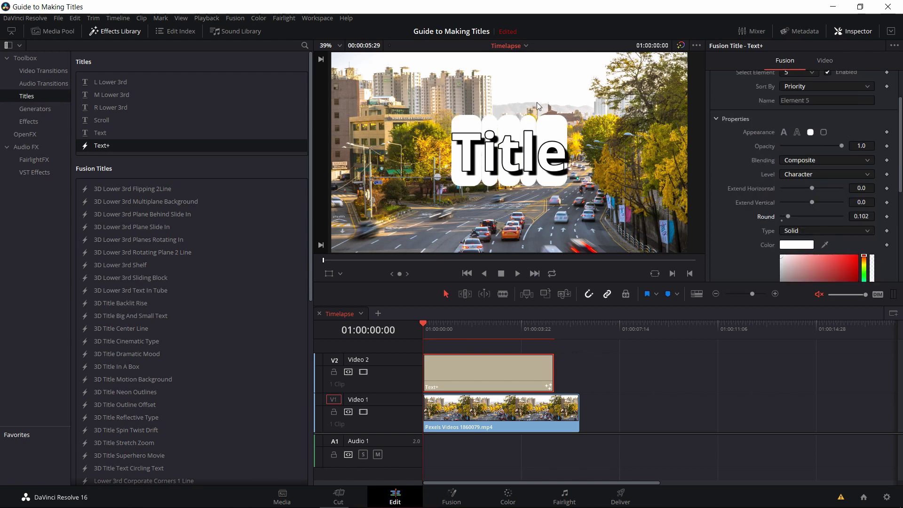
- Compare the Text, Line and Word levels for the border fill and set its level to Line
left_click(786, 174)
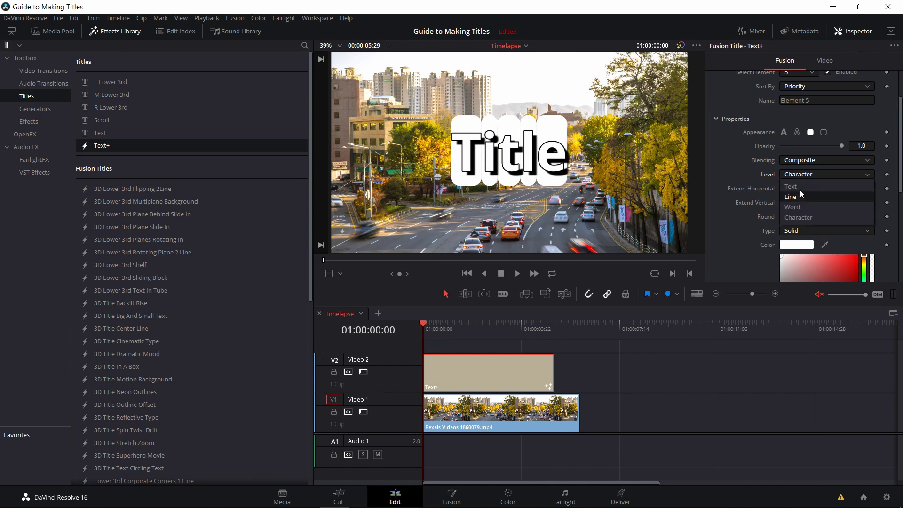
left_click(803, 186)
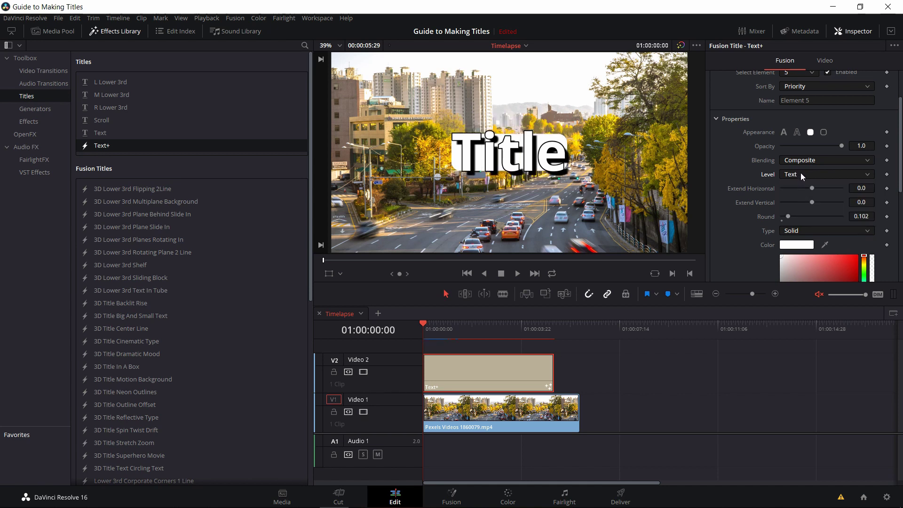
left_click(798, 175)
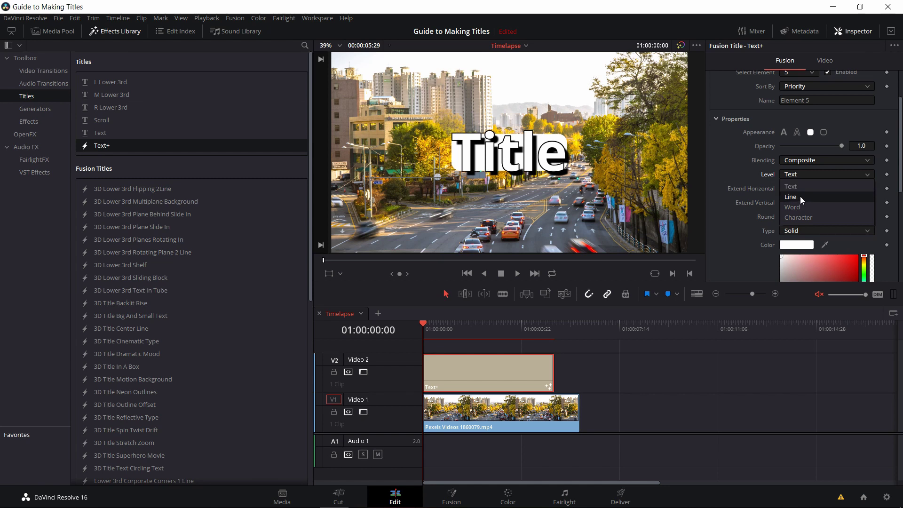
left_click(800, 197)
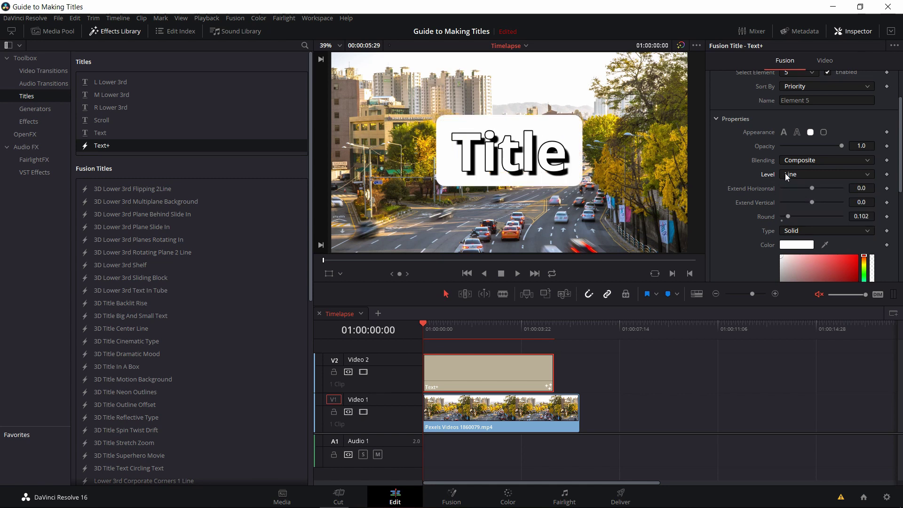
left_click(799, 174)
left_click(803, 205)
left_click(796, 174)
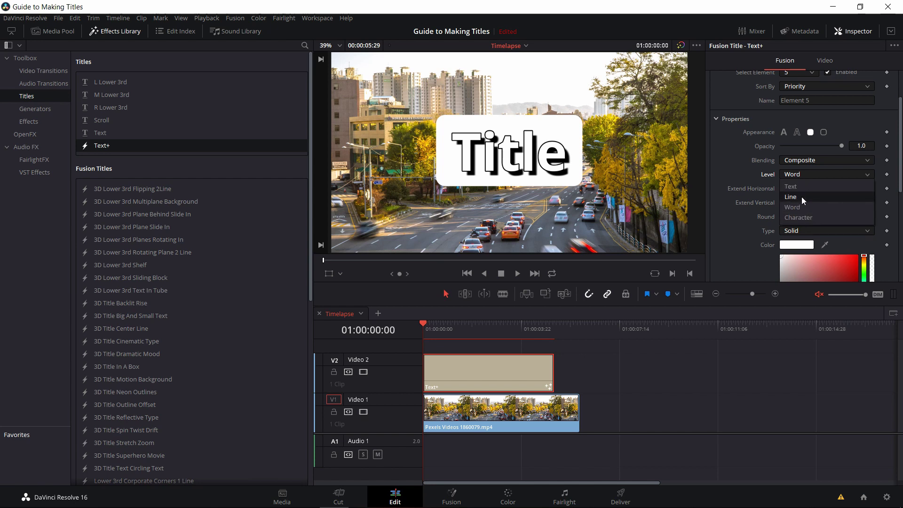
left_click(801, 196)
- Colour the border fill dark red, about 0.449 red and 0.173 green and blue, with alpha about 0.717
scroll(788, 163, "down", 4)
left_click_drag(841, 169, 827, 174)
scroll(731, 180, "down", 3)
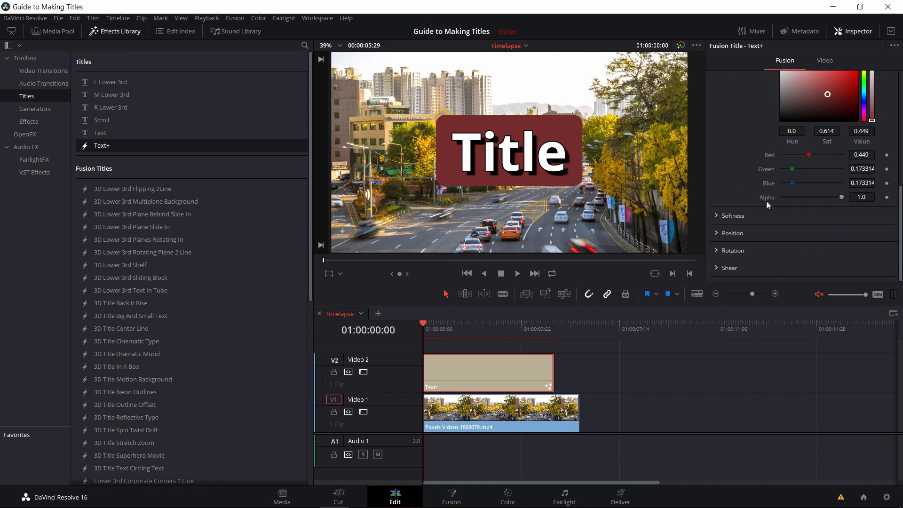
left_click_drag(842, 198, 825, 200)
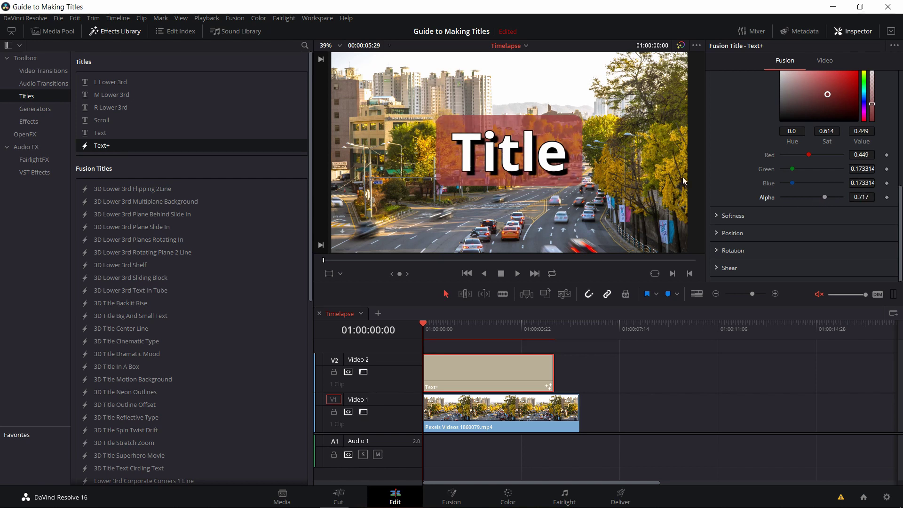
scroll(819, 198, "up", 5)
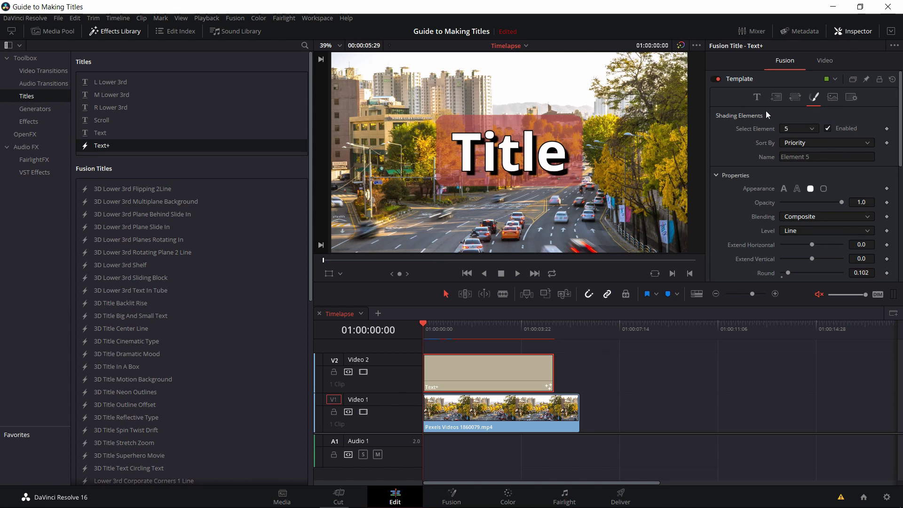
- Rotate the title's individual characters about the Y axis by about 10.4 degrees
left_click(795, 98)
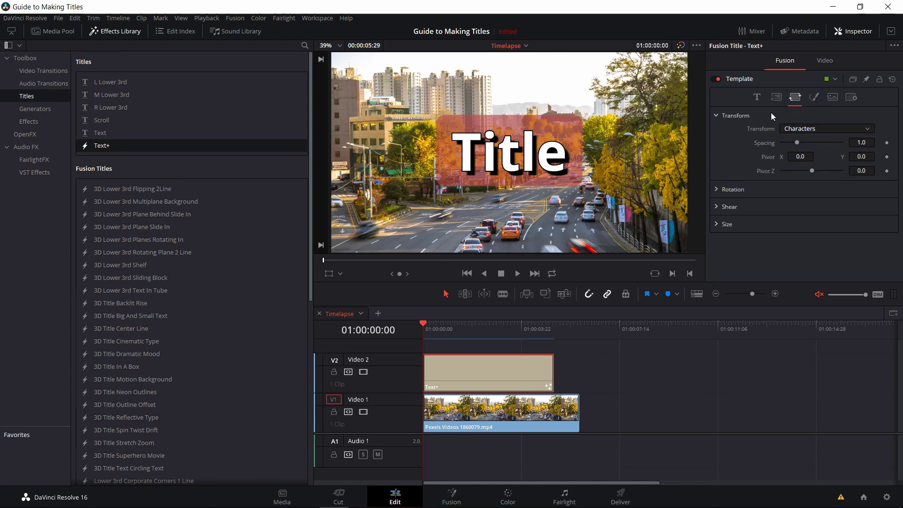
left_click(809, 133)
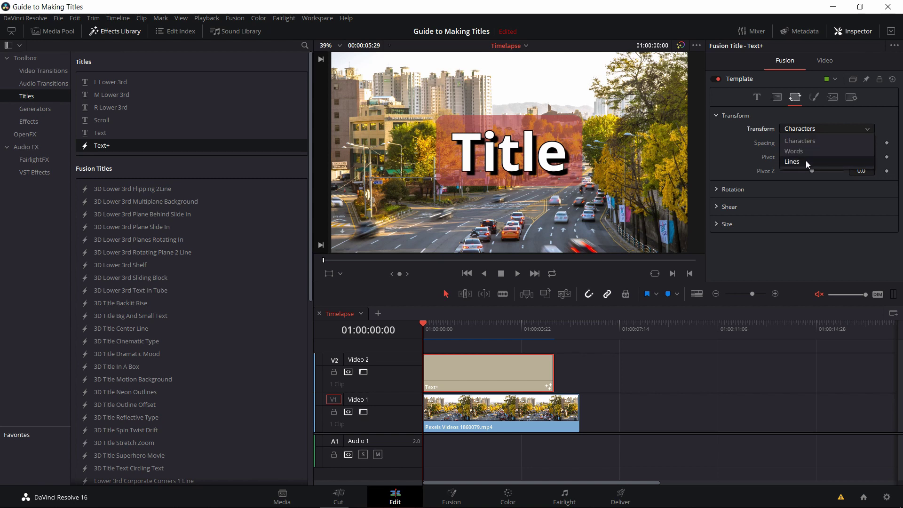
left_click(808, 142)
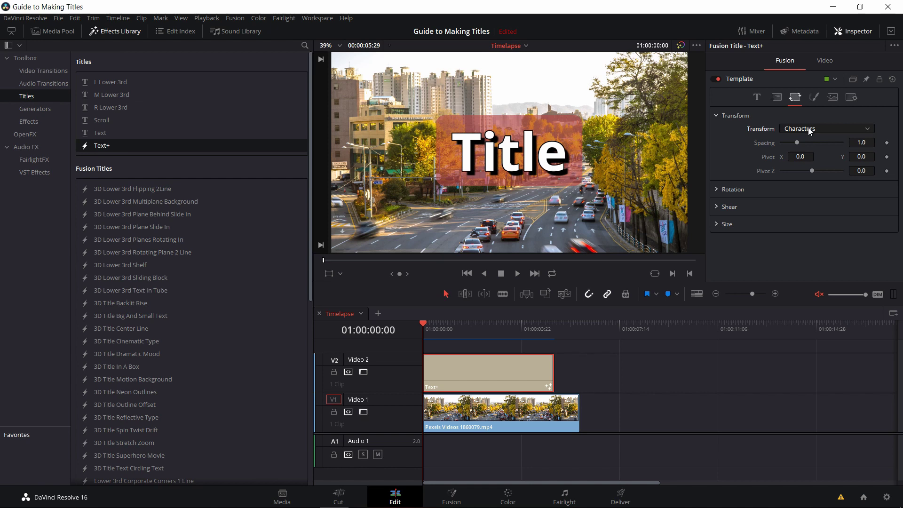
left_click(717, 189)
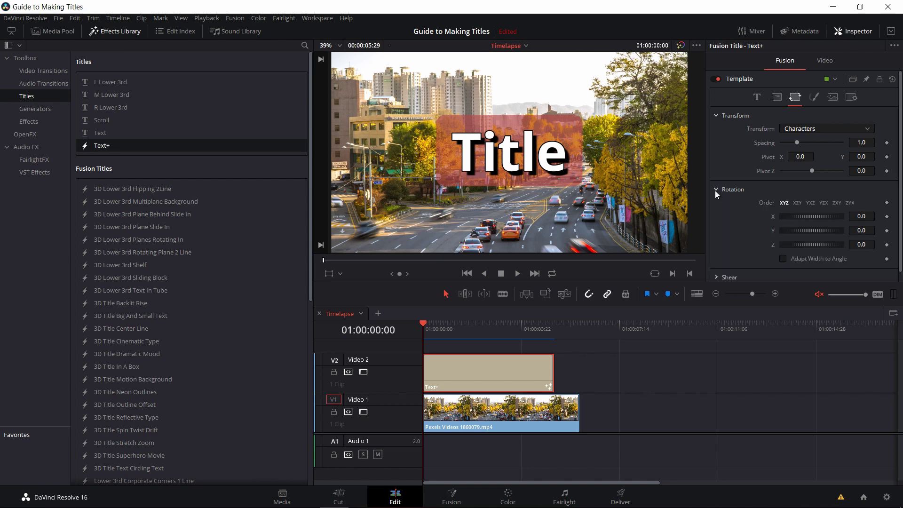
left_click_drag(791, 230, 833, 231)
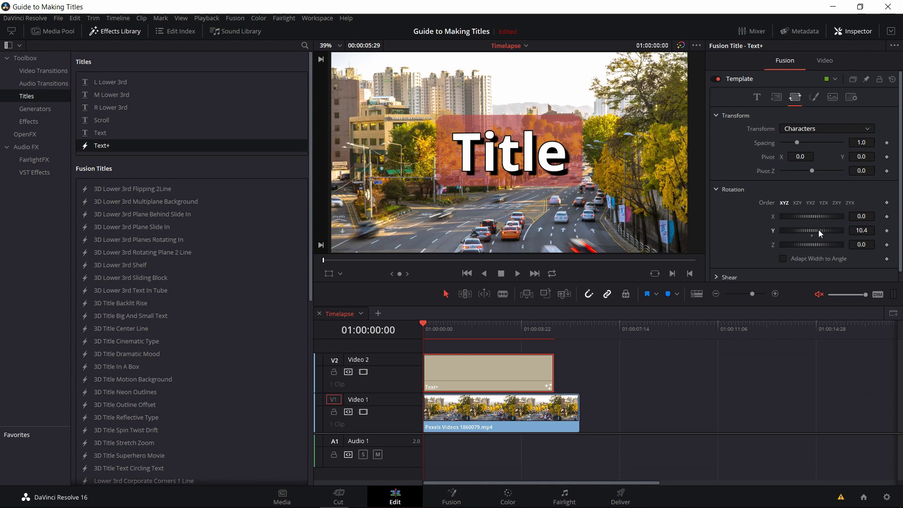
- Switch the title's transform level to Words and rotate the words about the Y axis by about 2.6 degrees
left_click(813, 129)
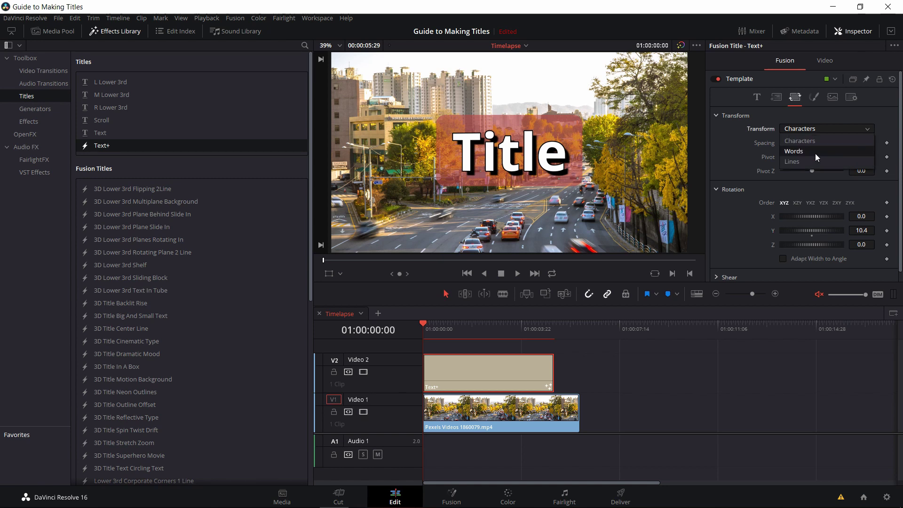
left_click(815, 151)
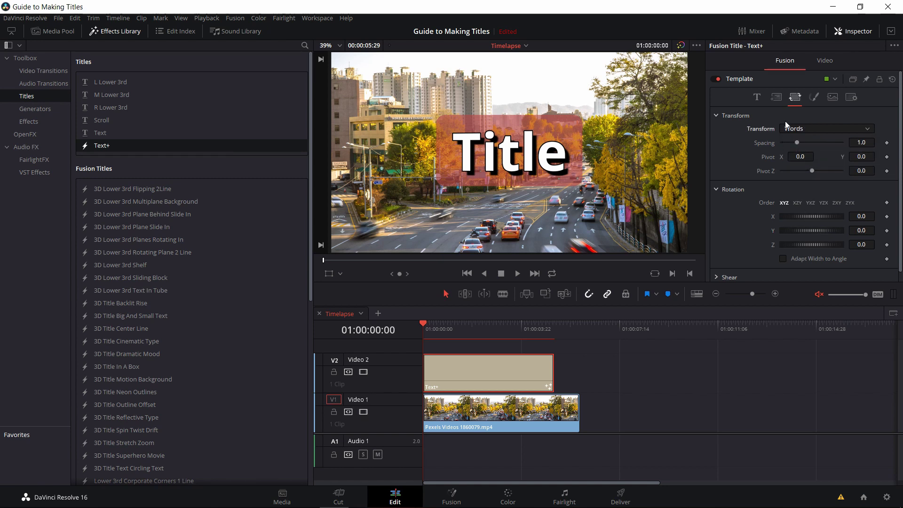
mouse_move(796, 232)
left_mouse_down()
mouse_move(865, 227)
mouse_move(799, 235)
left_mouse_up()
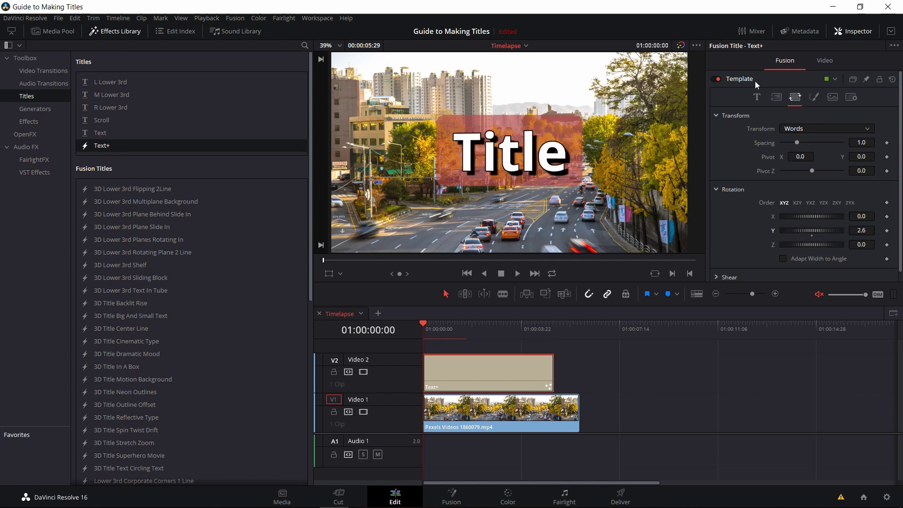
- Replace the title's styled text with City Tour
left_click(756, 97)
left_click(804, 146)
key("ctrl+a")
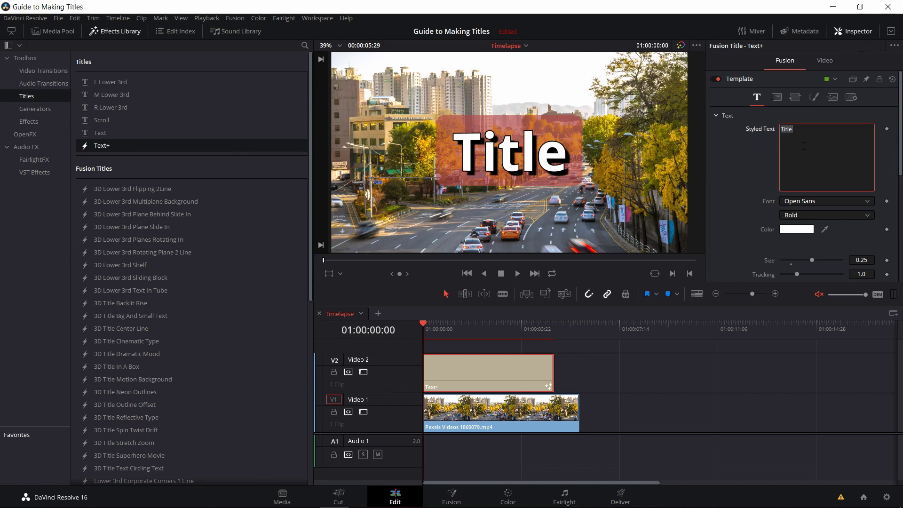
type("City Tour")
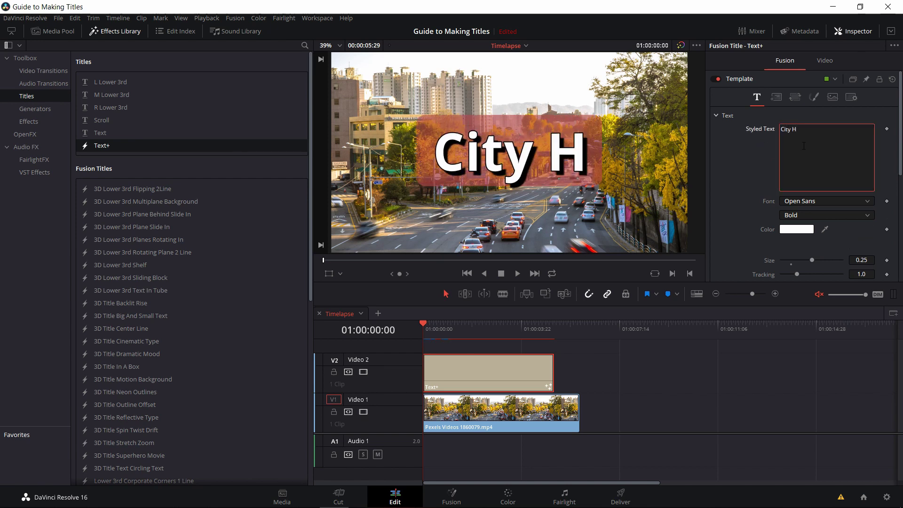
- Try out the Y rotation on the separate words of the title and reset it to 0
left_click(794, 97)
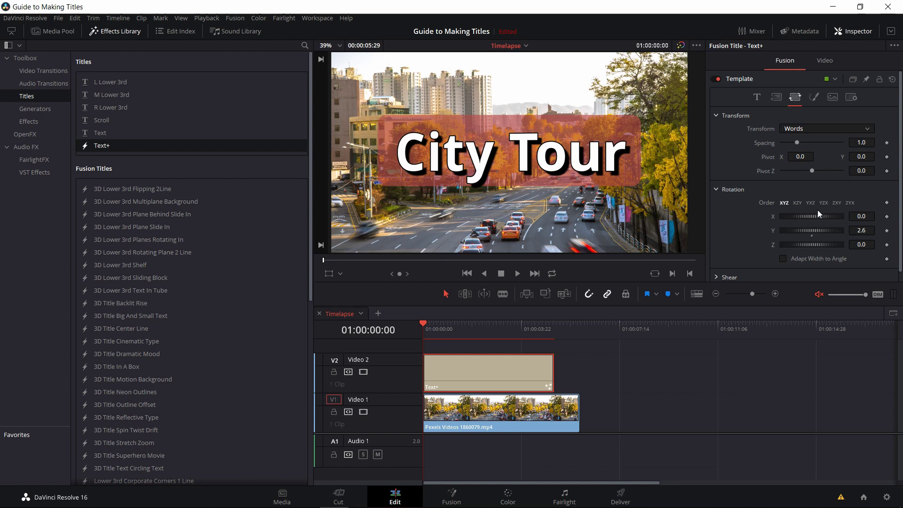
left_click_drag(814, 229, 815, 230)
mouse_move(822, 228)
left_mouse_down()
mouse_move(870, 231)
mouse_move(832, 233)
left_mouse_up()
double_click(832, 230)
- Switch the transform level to Lines, try a Y rotation of about 54.8 degrees and reset it to 0
left_click(794, 129)
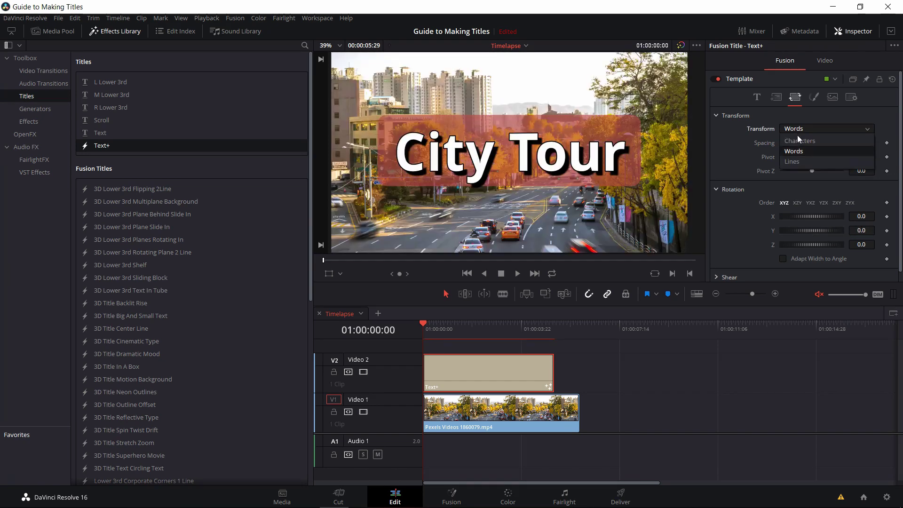
left_click(800, 160)
mouse_move(809, 232)
left_mouse_down()
mouse_move(871, 230)
mouse_move(819, 232)
left_mouse_up()
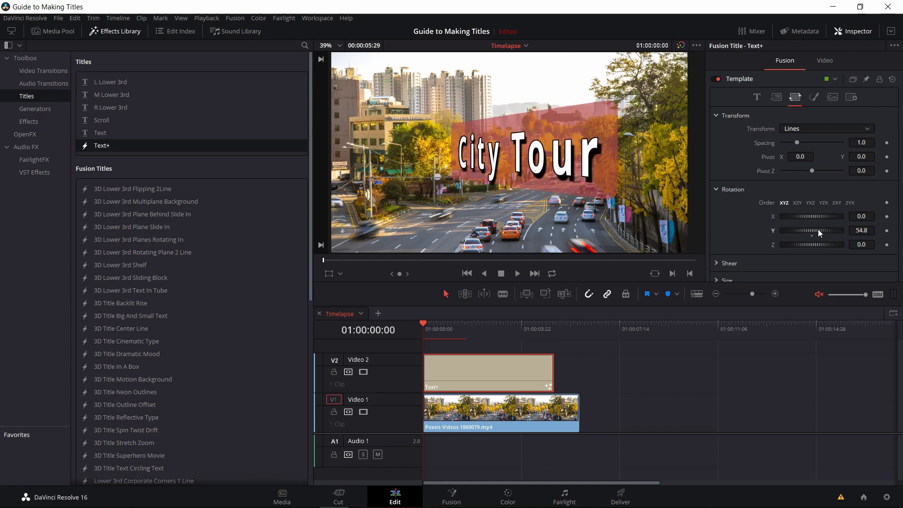
double_click(817, 230)
- Duplicate City Tour as a second line in the title's styled text
left_click(757, 97)
left_click(806, 140)
key("ctrl+c")
left_click(819, 141)
key("Return")
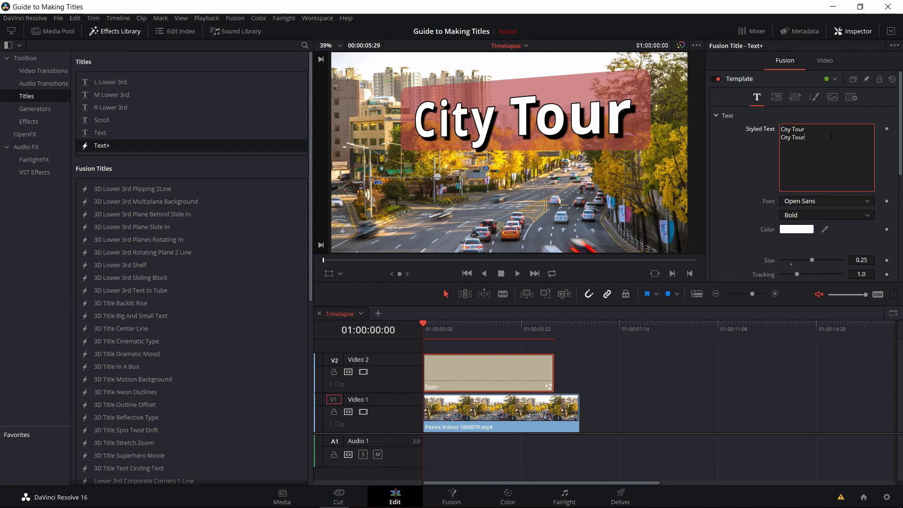
key("ctrl+v")
- Try rotating the two text lines about the Z axis and reset the rotation to 0
left_click(798, 97)
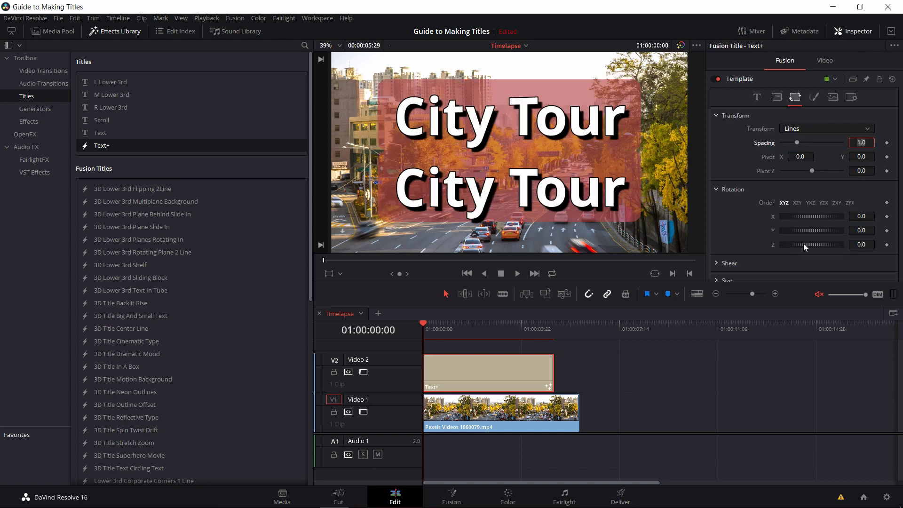
mouse_move(795, 245)
left_mouse_down()
mouse_move(808, 244)
mouse_move(792, 244)
left_mouse_up()
double_click(792, 243)
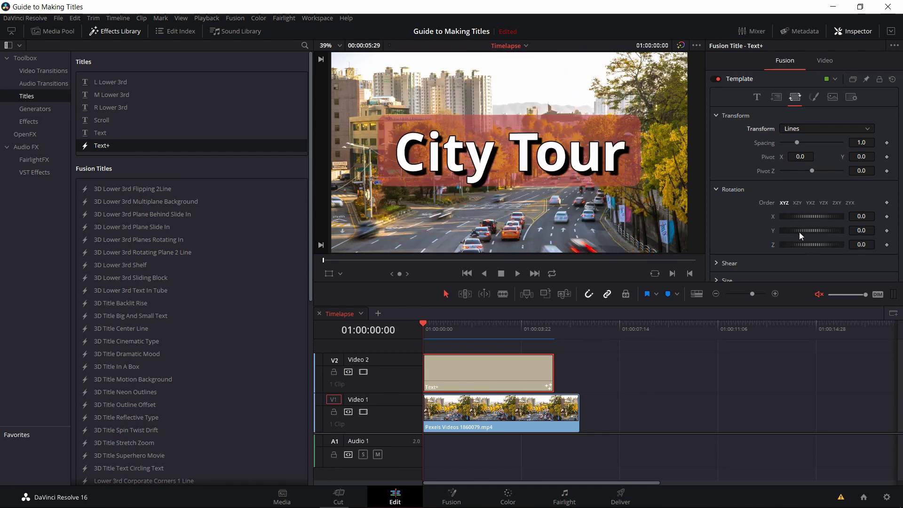
- Try and reset the line's Y rotation, and tilt the title about the Z axis by about 15.7 degrees
left_click_drag(800, 231, 810, 246)
double_click(800, 232)
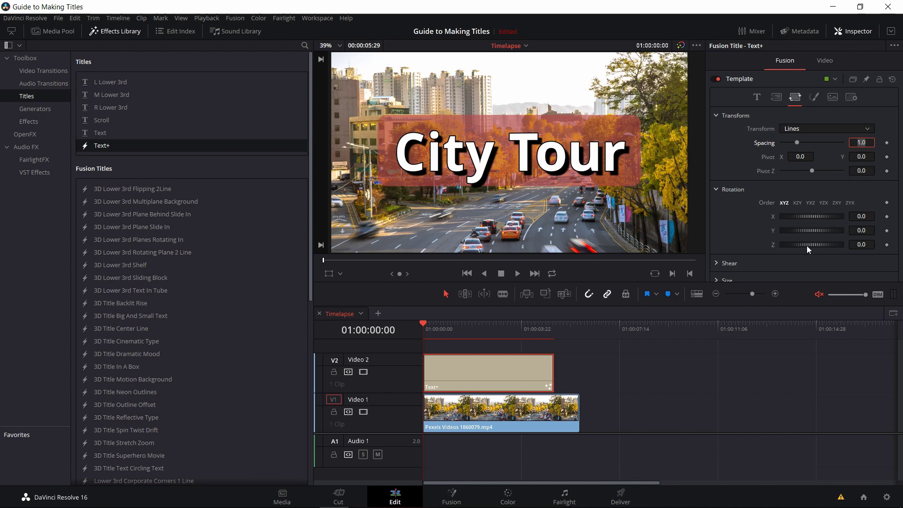
left_click_drag(806, 246, 811, 245)
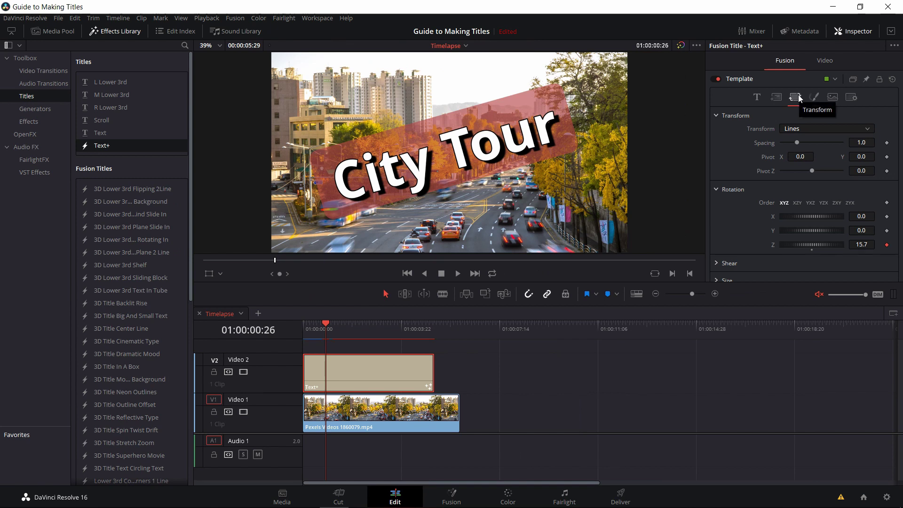
- Move the title's layout centre to about X 0.426 and Y 0.592
left_click(776, 99)
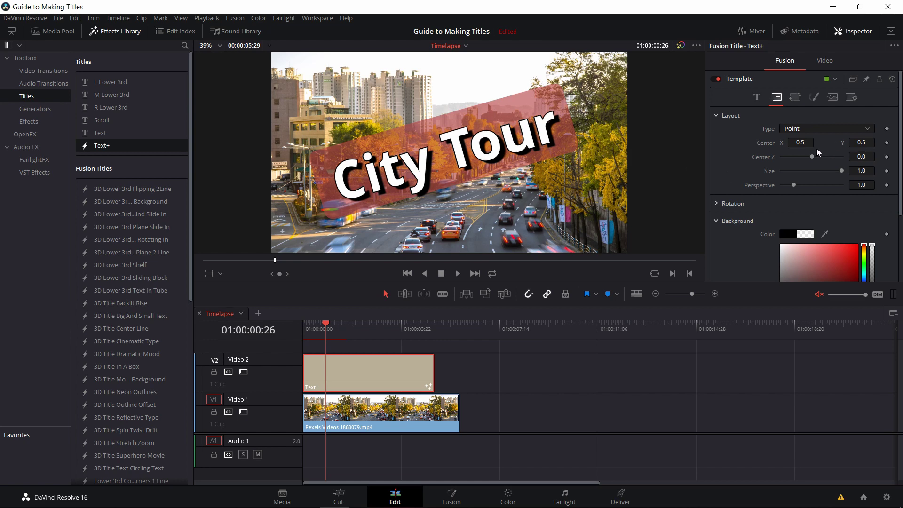
left_click_drag(862, 143, 884, 142)
key("ctrl+z")
left_click_drag(812, 143, 878, 146)
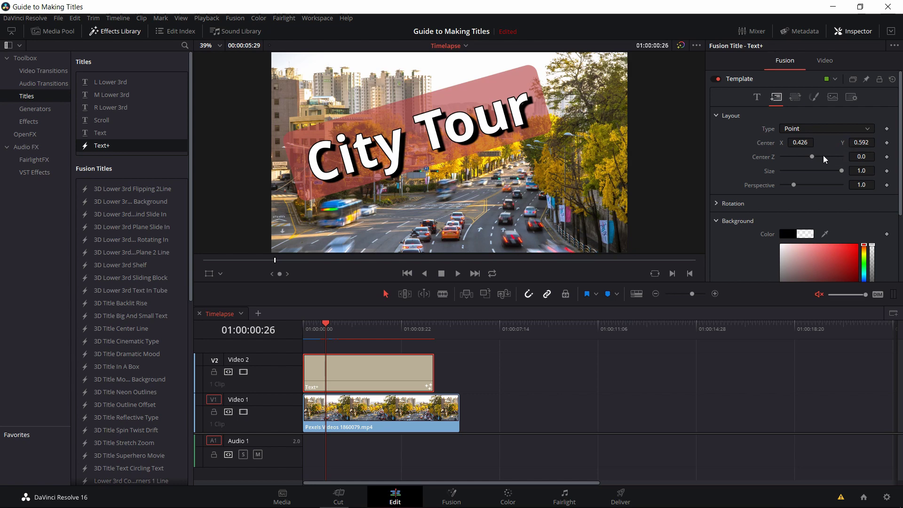
- Try different depths for the title and set the layout's Center Z to 1
left_click_drag(812, 157, 820, 160)
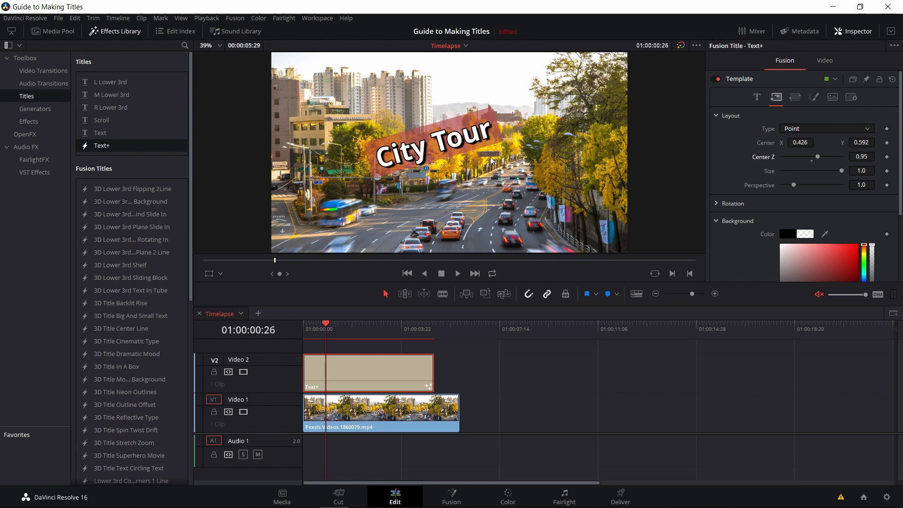
left_click_drag(817, 158, 807, 159)
key("ctrl+z")
left_click(860, 156)
type("1")
key("Return")
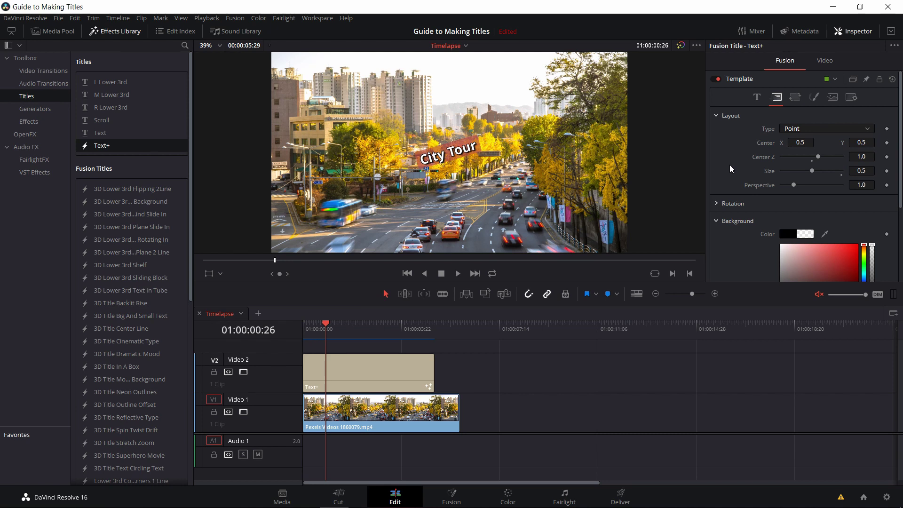
- Set the title's layout type to Frame and, on the Fusion page, enlarge the frame's height to about 0.98
left_click(802, 128)
left_click(806, 158)
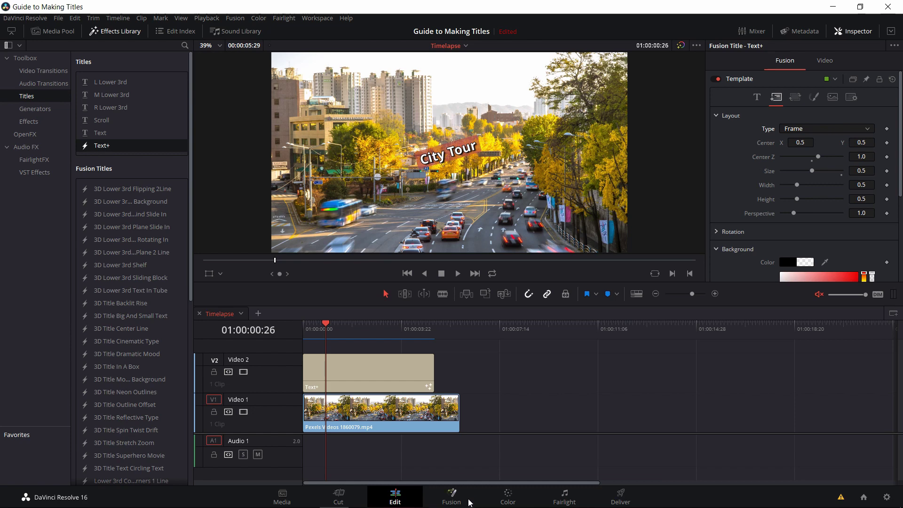
left_click(449, 496)
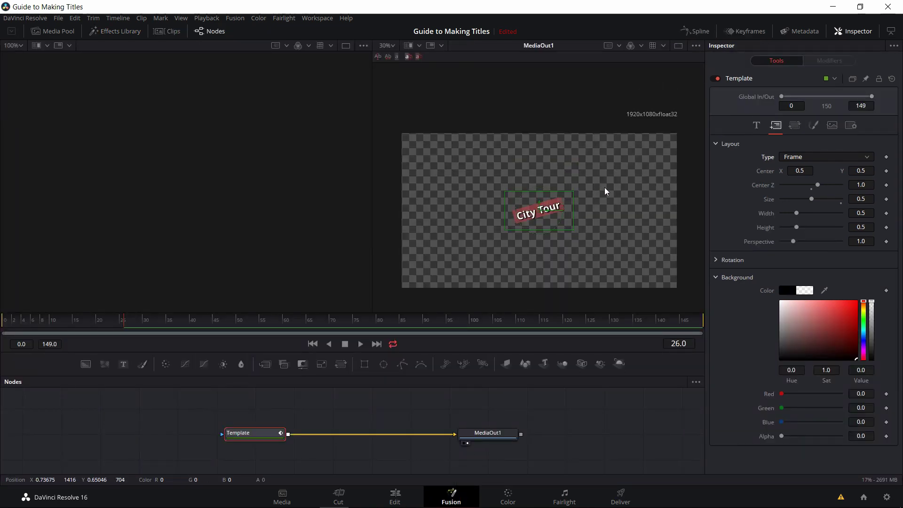
scroll(602, 188, "up", 2)
left_click_drag(371, 120, 234, 123)
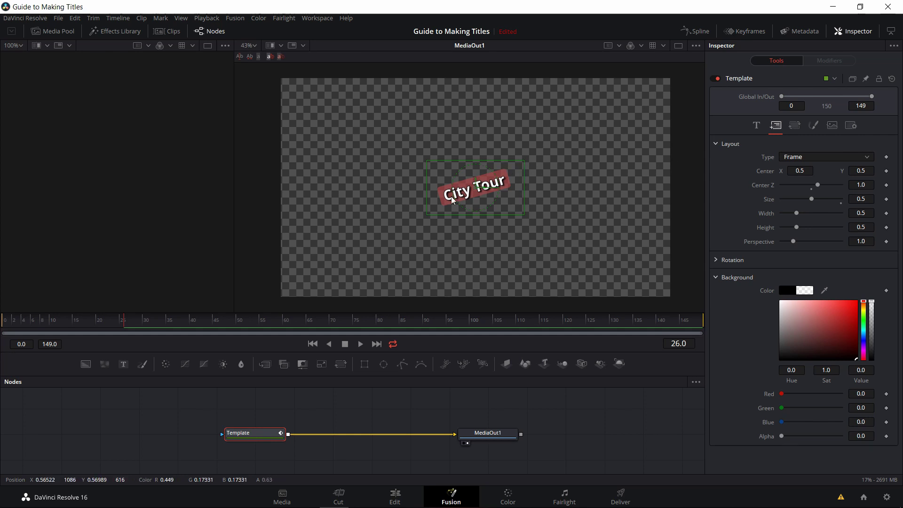
left_click_drag(492, 160, 491, 133)
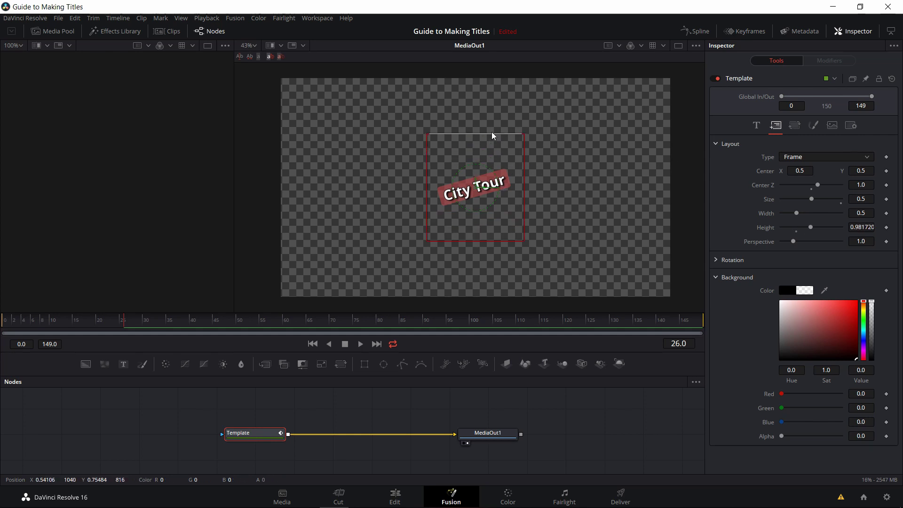
- Shift the text frame's centre to about X 0.487 and widen the frame to about 0.843
mouse_move(481, 194)
left_mouse_down()
mouse_move(494, 199)
mouse_move(443, 194)
mouse_move(521, 189)
mouse_move(423, 192)
mouse_move(476, 191)
left_mouse_up()
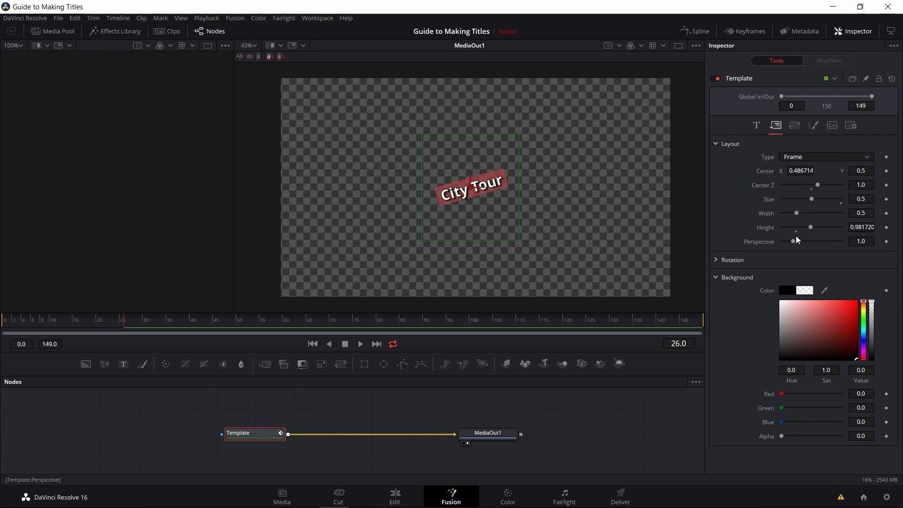
mouse_move(477, 188)
left_mouse_down()
mouse_move(493, 189)
mouse_move(443, 189)
mouse_move(476, 189)
left_mouse_up()
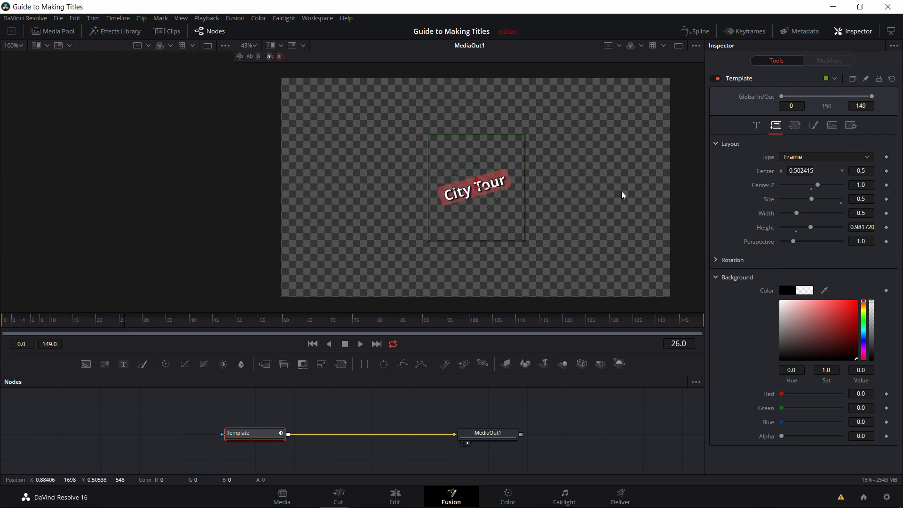
left_click_drag(793, 242, 780, 242)
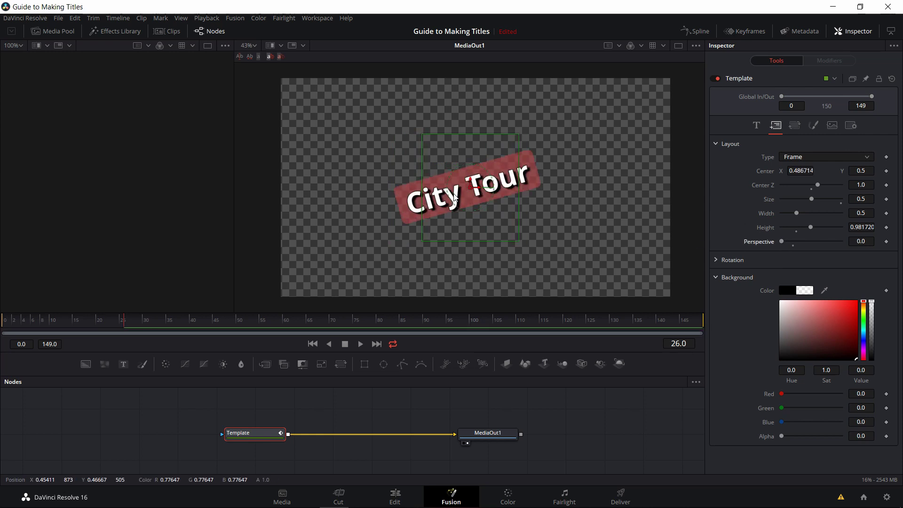
mouse_move(480, 189)
left_mouse_down()
mouse_move(545, 190)
mouse_move(405, 189)
mouse_move(485, 189)
mouse_move(411, 191)
mouse_move(475, 188)
left_mouse_up()
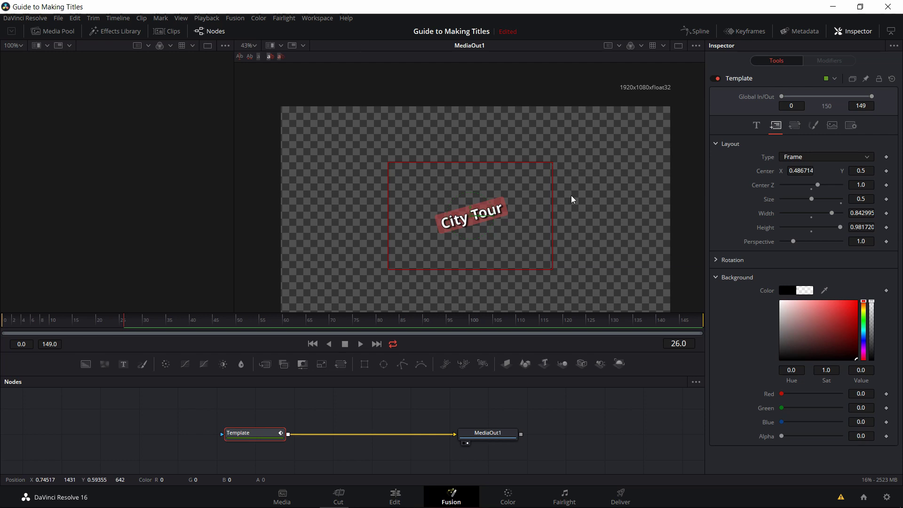
- Set the title text's horizontal anchor to the left, with a value of -1.0
left_click(758, 128)
scroll(741, 207, "down", 3)
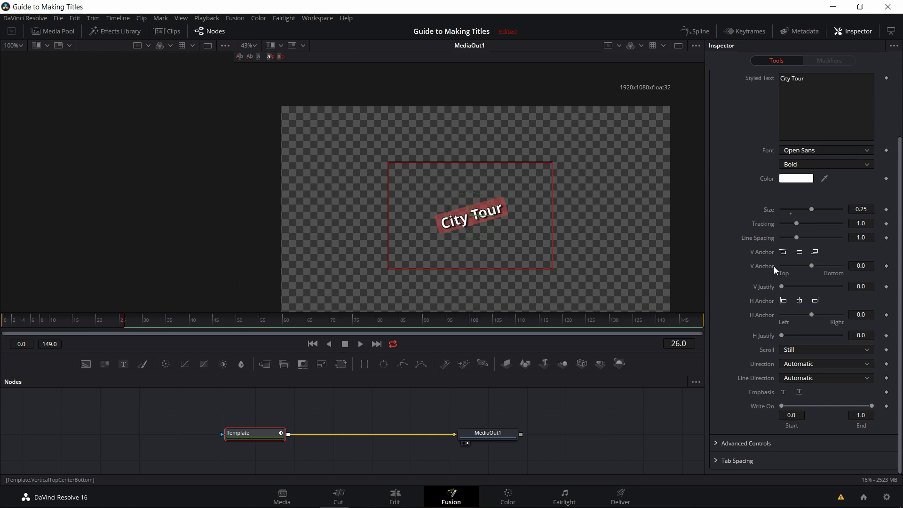
left_click(783, 301)
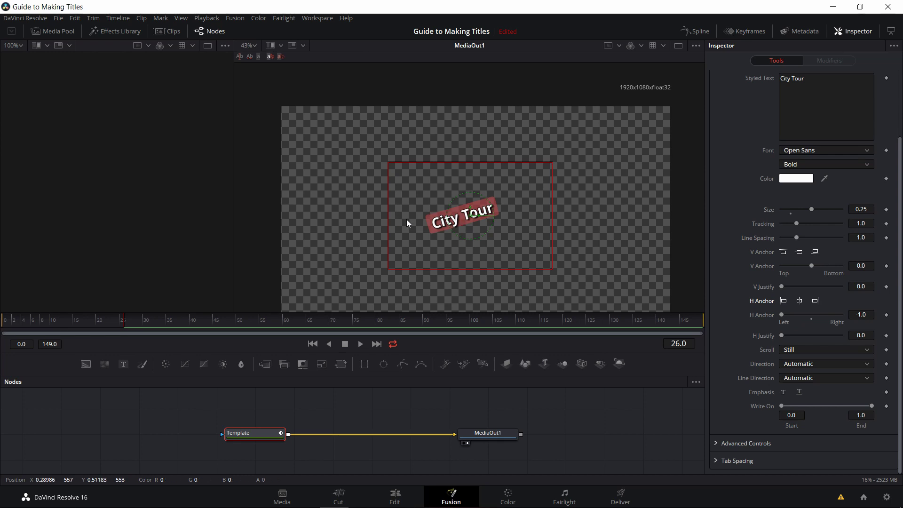
scroll(757, 111, "up", 3)
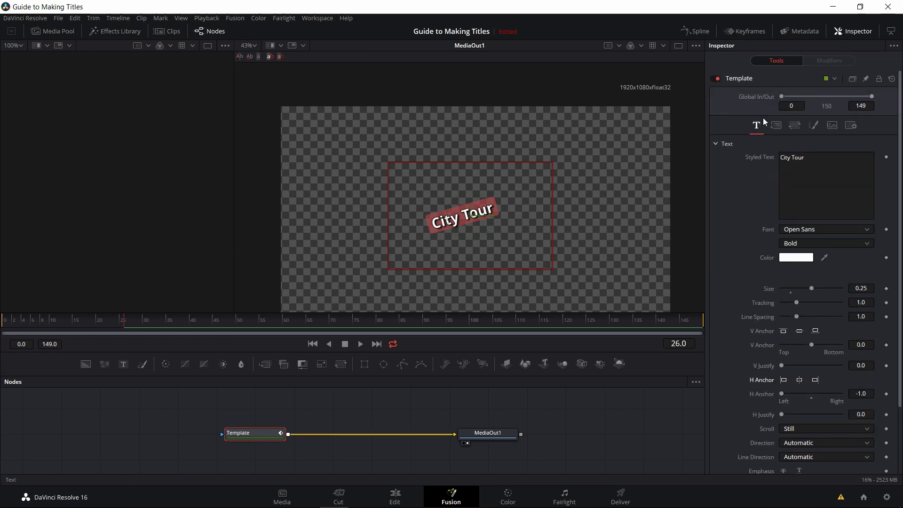
- Reduce the title layout's Perspective to 0
left_click(776, 126)
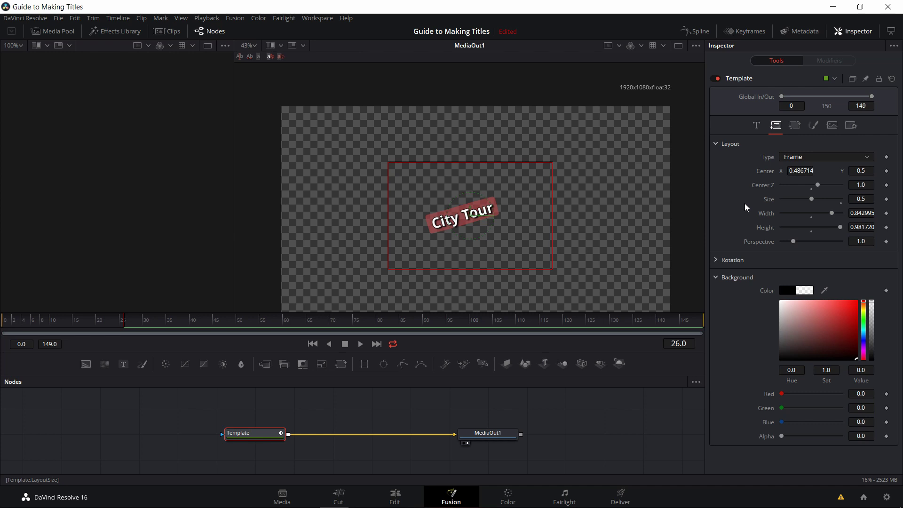
left_click_drag(793, 241, 766, 242)
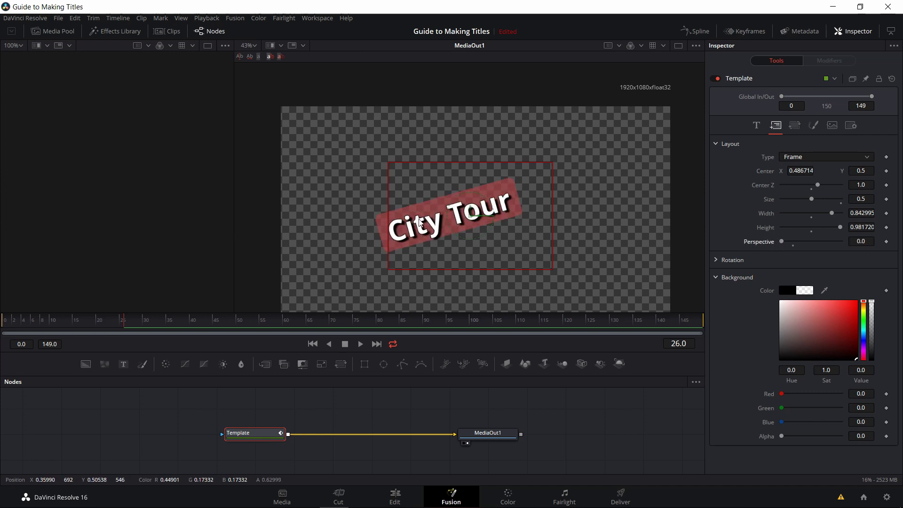
- Set the title's horizontal anchor to the right, with a value of 1.0, and enlarge the text frame in width and height
left_click(757, 127)
scroll(770, 256, "down", 3)
left_click(815, 301)
left_click_drag(552, 218, 620, 197)
left_click_drag(475, 161, 487, 133)
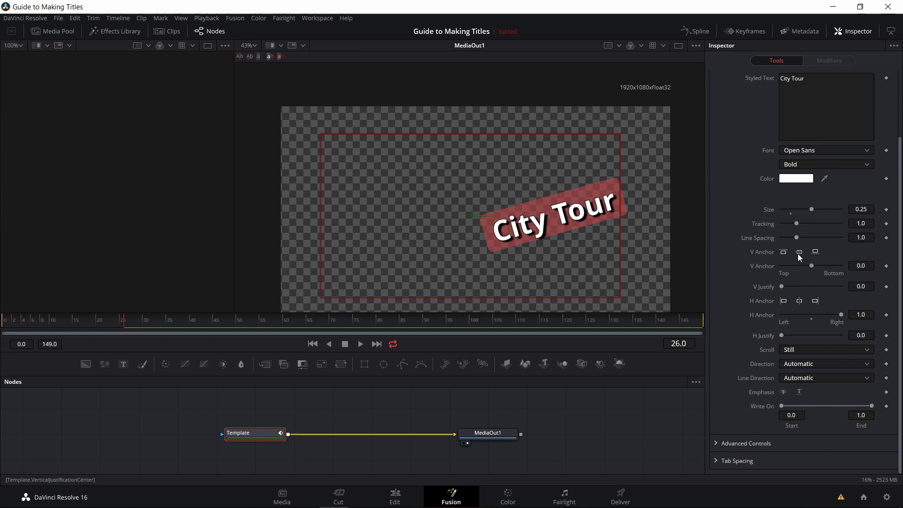
- Try the bottom and top vertical anchors, return to centre, and resize the text frame to about 1.234 wide and 1.085 high
left_click(816, 253)
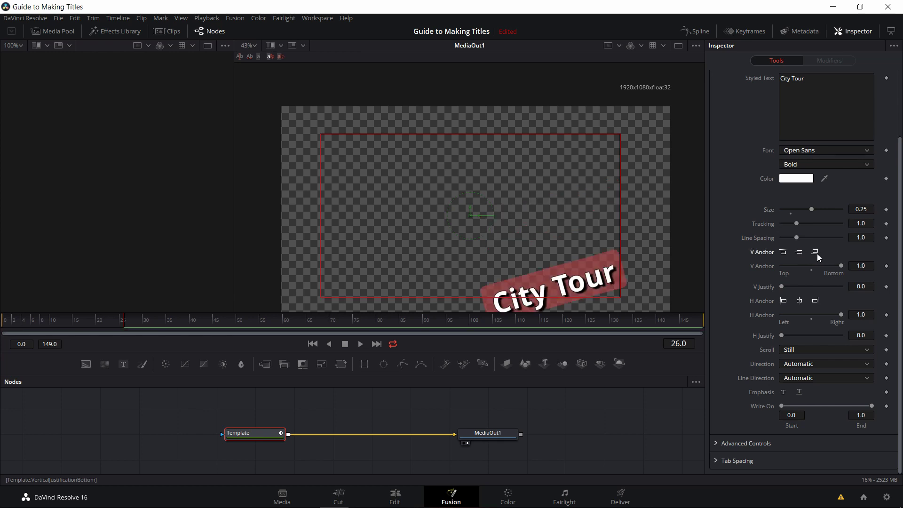
left_click(784, 253)
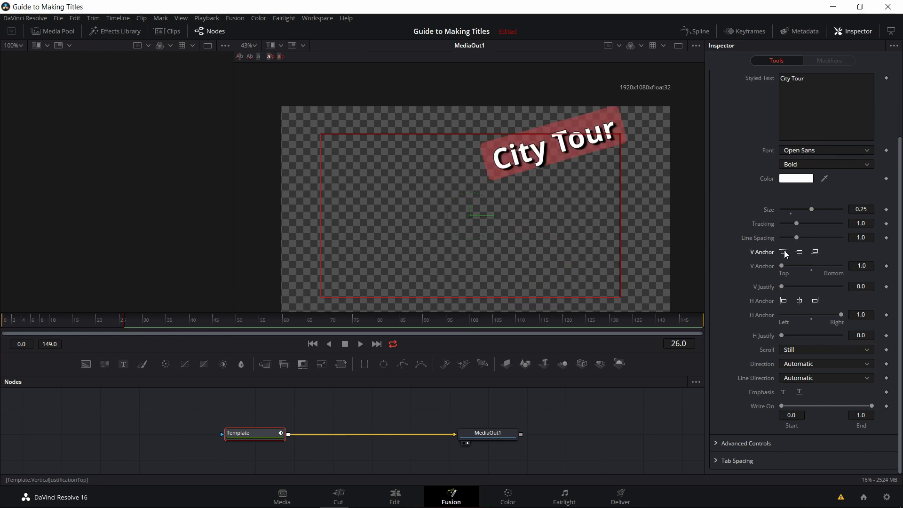
left_click(800, 252)
mouse_move(549, 135)
left_mouse_down()
mouse_move(548, 200)
mouse_move(548, 145)
left_mouse_up()
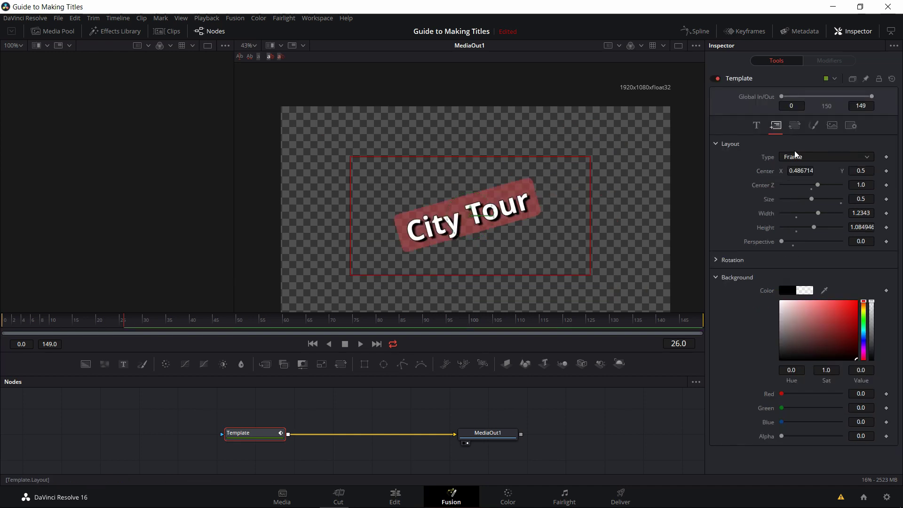
- Set the title's layout type to Point and shift its centre to about Y 0.494
left_click(796, 156)
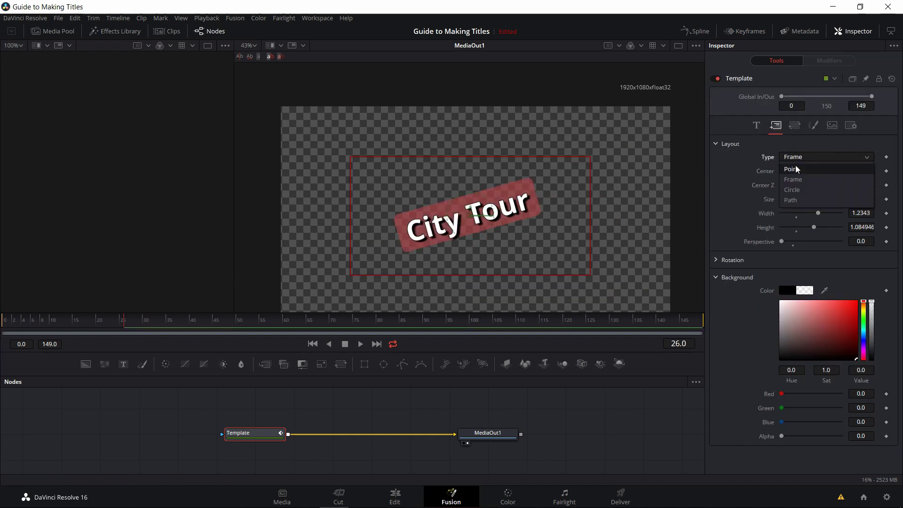
left_click(796, 169)
mouse_move(471, 209)
left_mouse_down()
mouse_move(475, 162)
mouse_move(477, 210)
left_mouse_up()
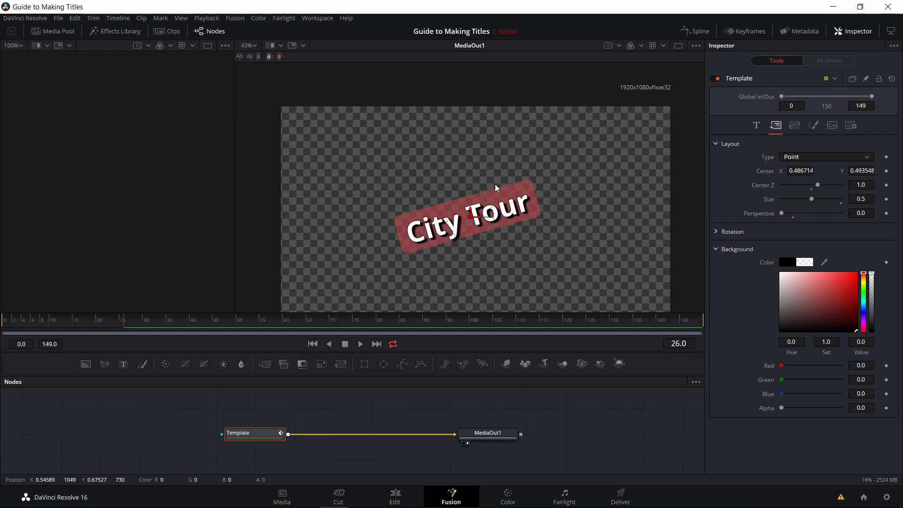
- Set the title text's vertical anchor to the bottom, with a value of 1.0
left_click(756, 126)
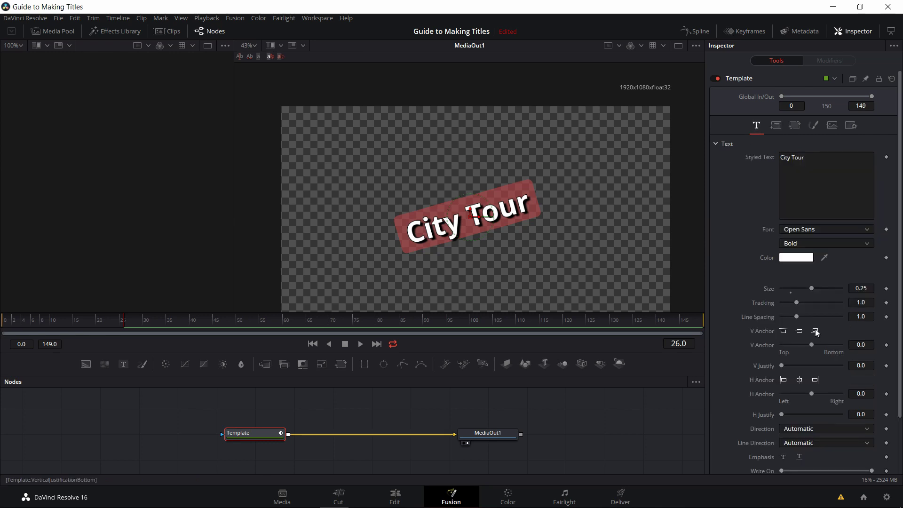
left_click(815, 331)
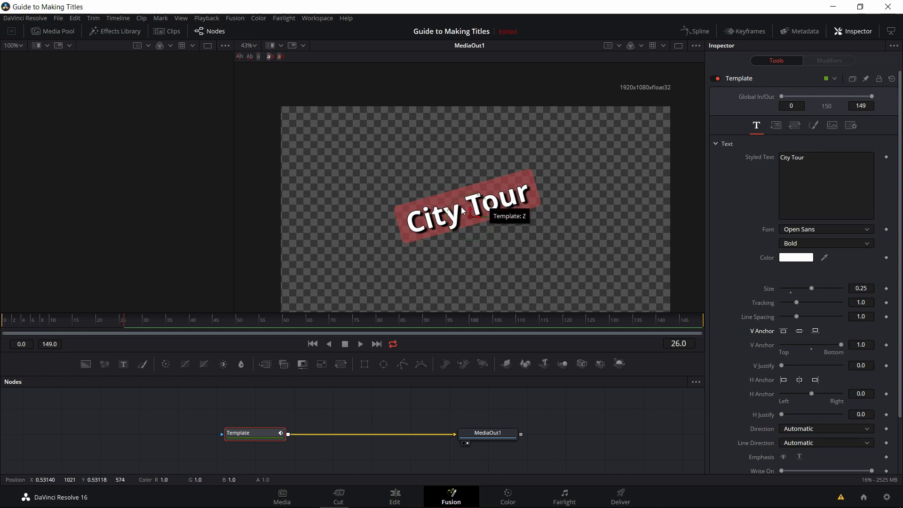
- Set the title's layout type to Circle, with Center Z 0.87, size 0.236 and width 1.543
left_click(775, 125)
left_click(801, 157)
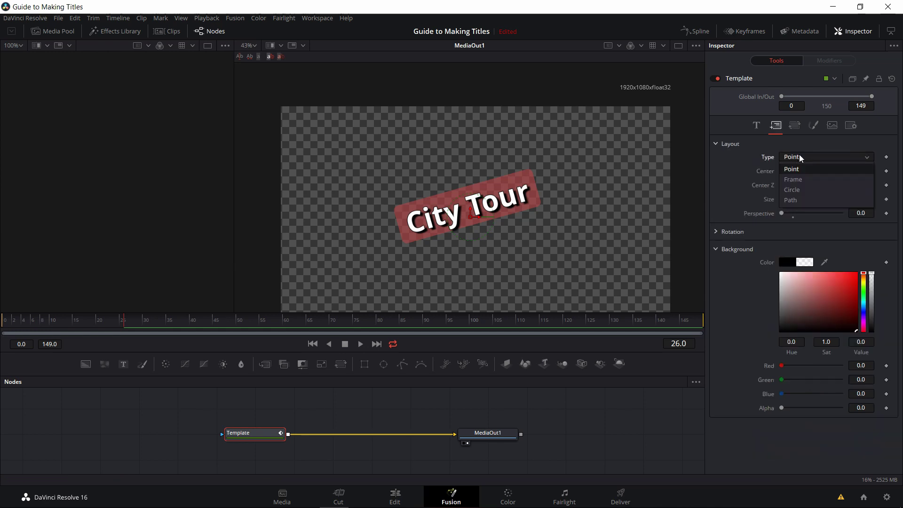
left_click(803, 188)
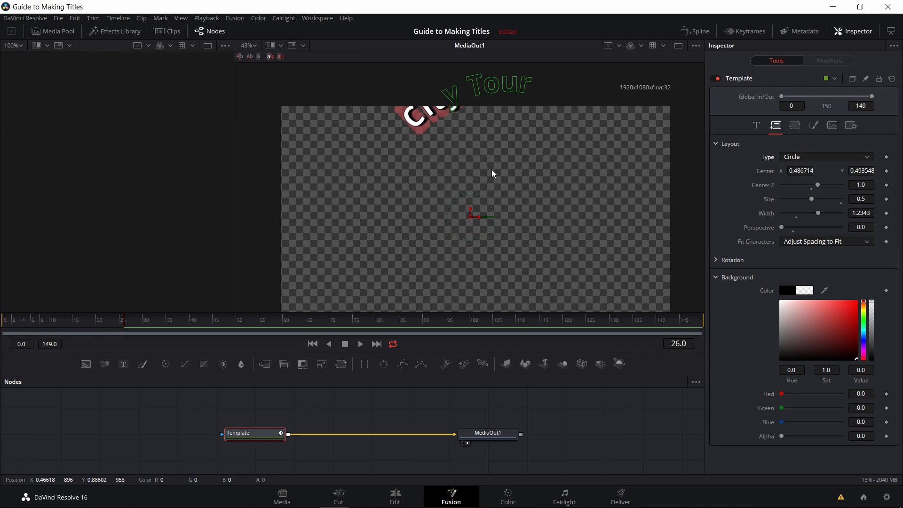
left_click_drag(812, 200, 794, 202)
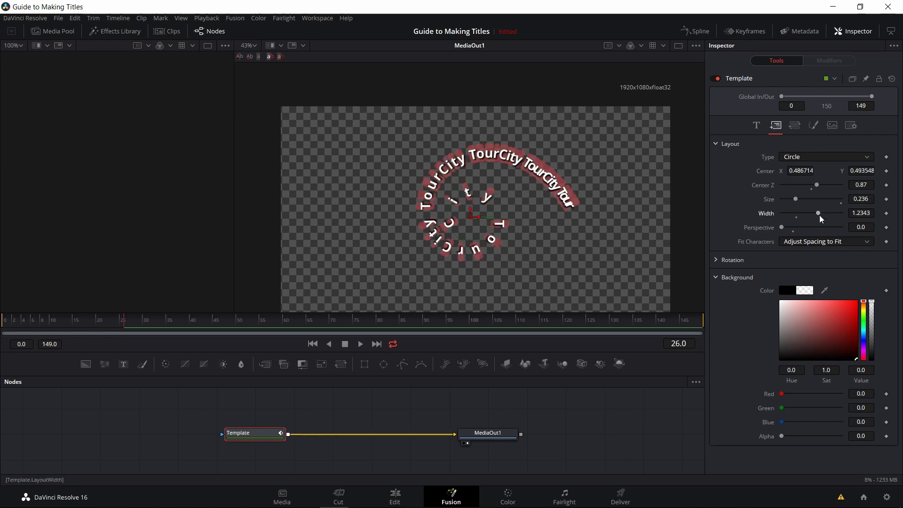
left_click_drag(820, 216, 829, 213)
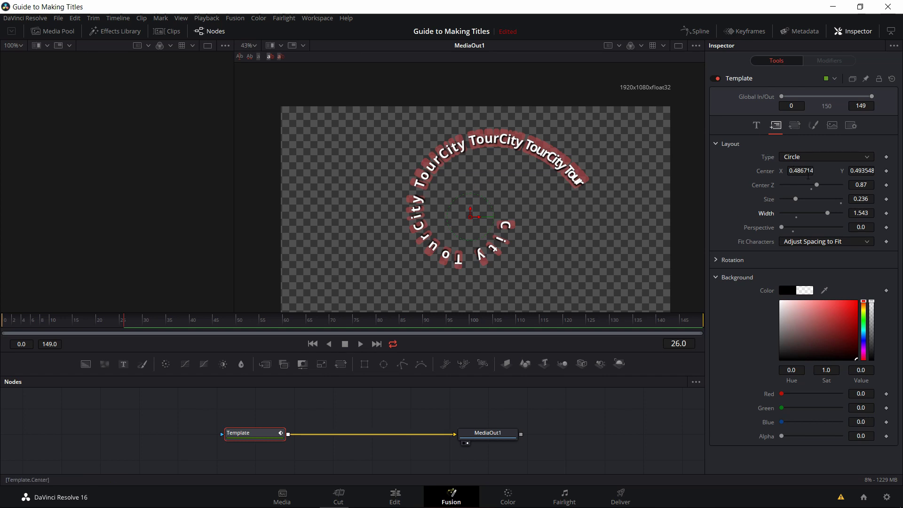
- Try fitting the circular text with Adjust Horizontal Size to Fit and Adjust Size to Fit, and return to Adjust Spacing to Fit
left_click(809, 242)
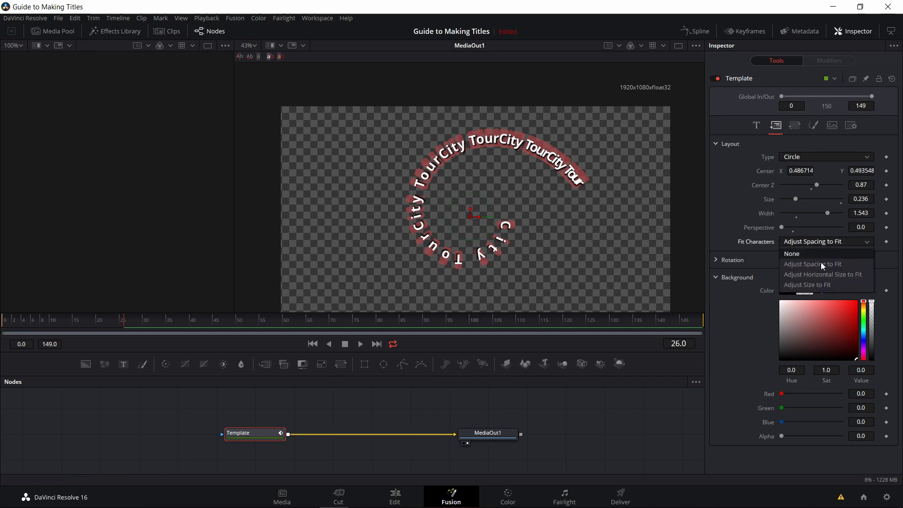
left_click(822, 275)
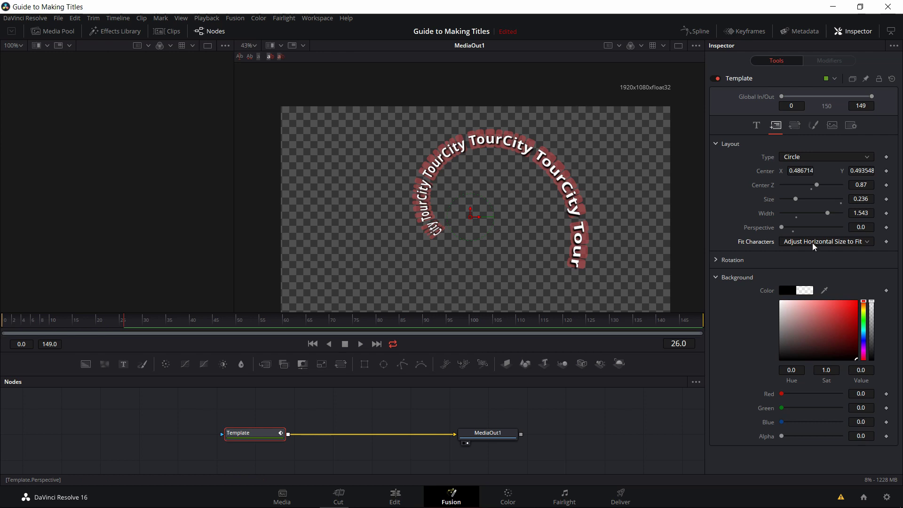
left_click(829, 241)
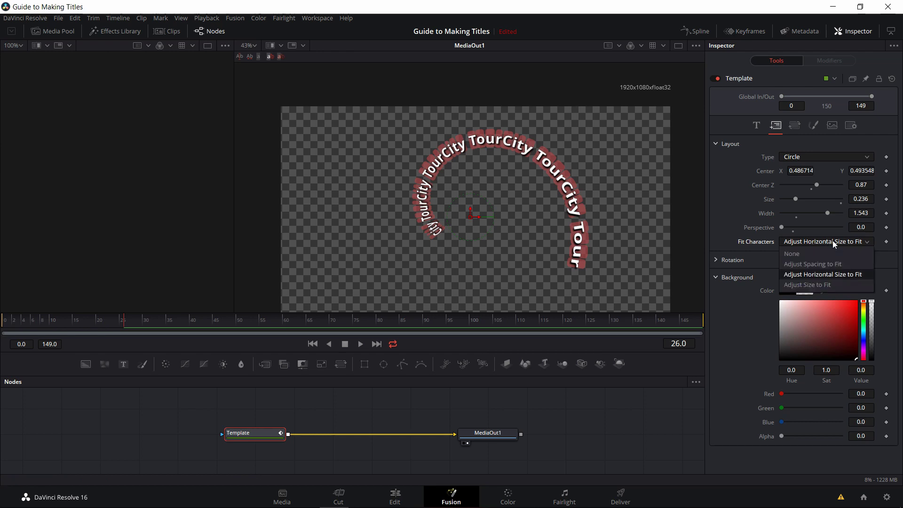
left_click(821, 284)
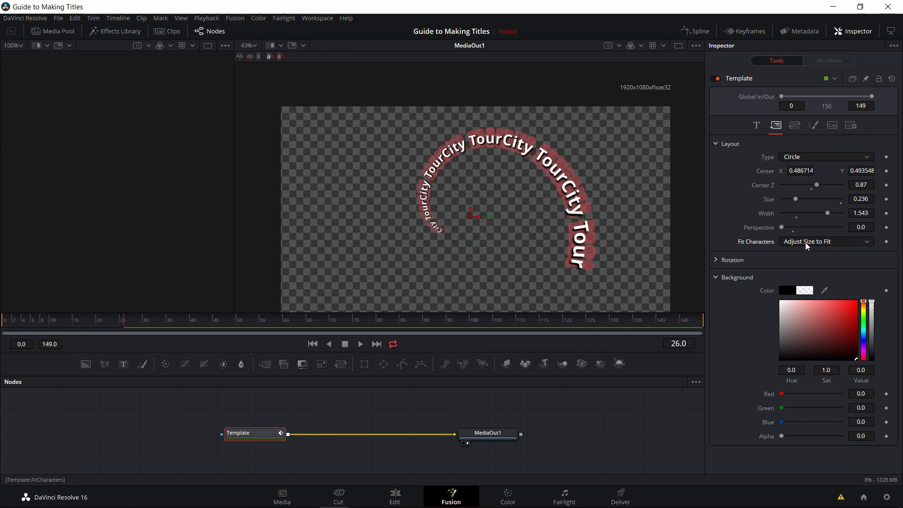
left_click(813, 244)
left_click(814, 264)
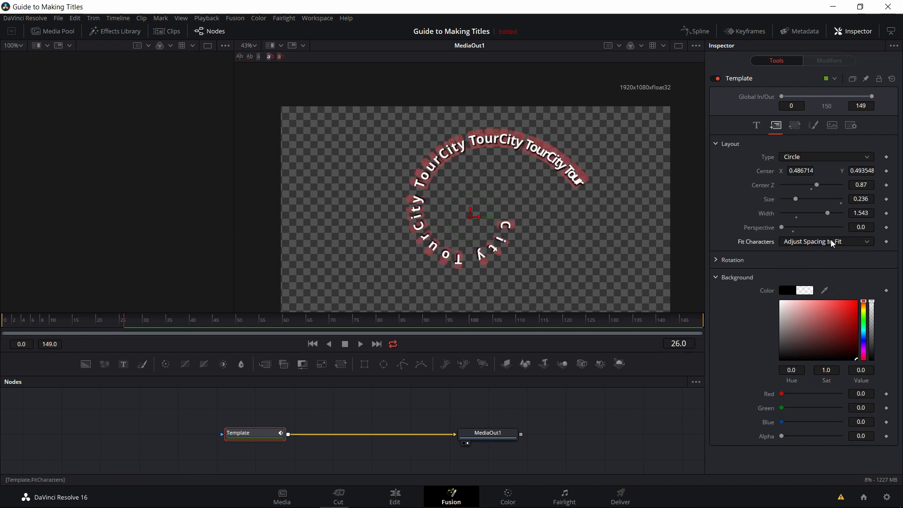
- Shorten the styled text to "City Tour City Tour City" and centre its vertical anchor at 0.0
left_click(756, 126)
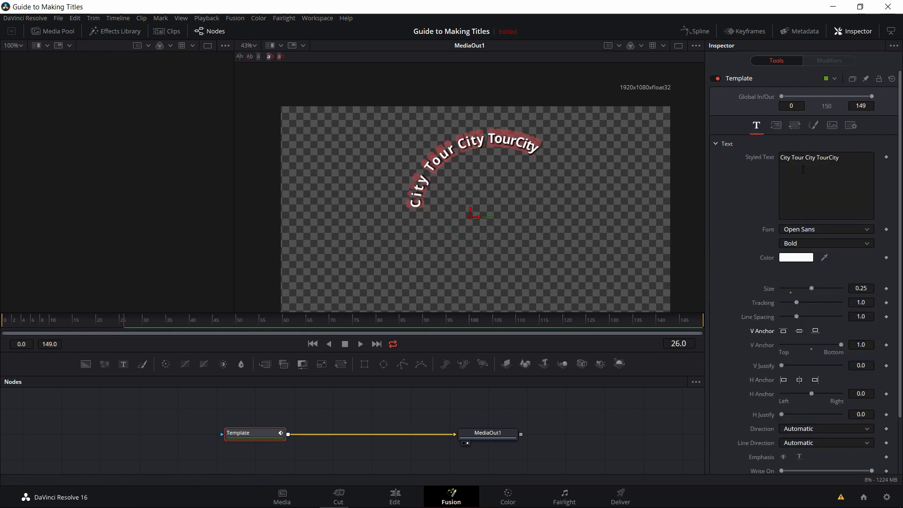
left_click(829, 157)
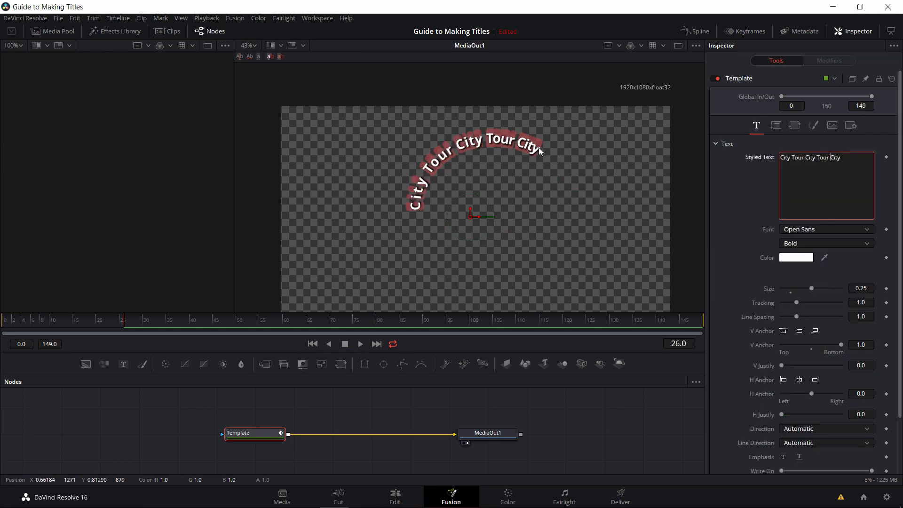
left_click(799, 332)
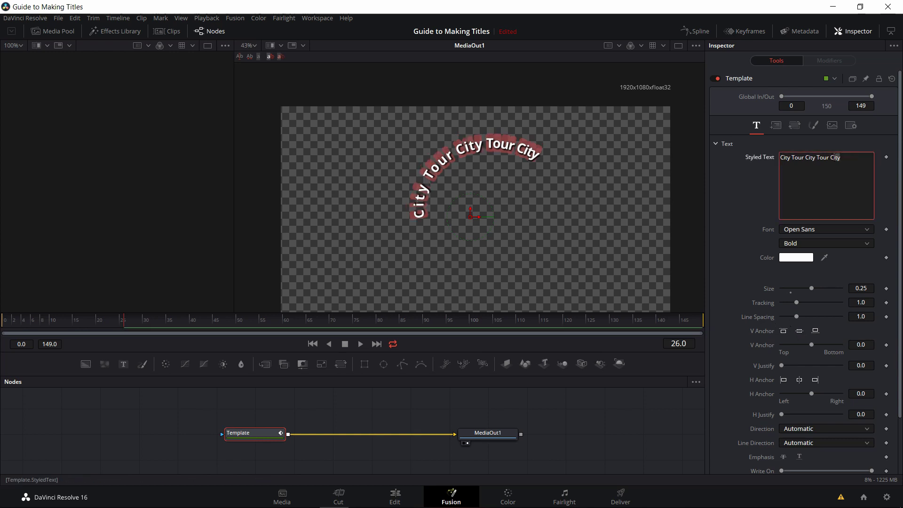
scroll(800, 272, "down", 3)
left_click(800, 316)
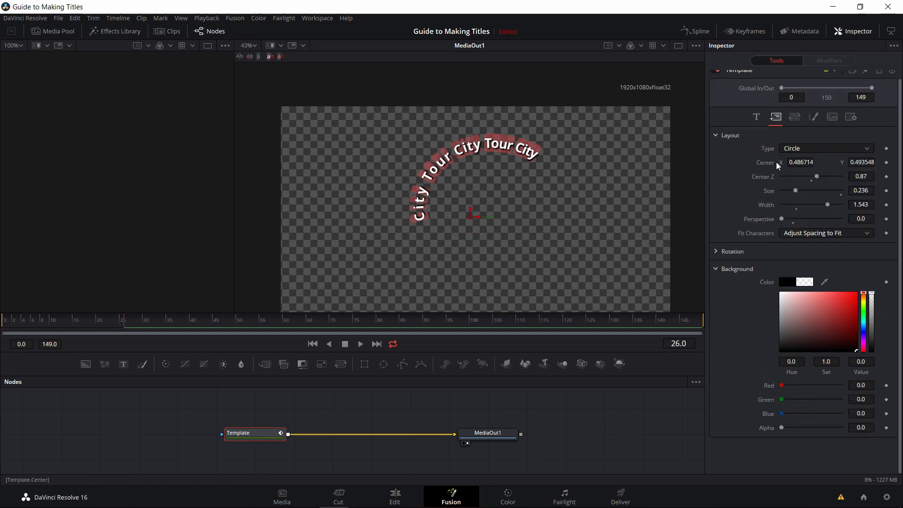
- Set the title's layout type to Path and draw a nearly horizontal two-point path below the centre of the canvas
left_click(794, 150)
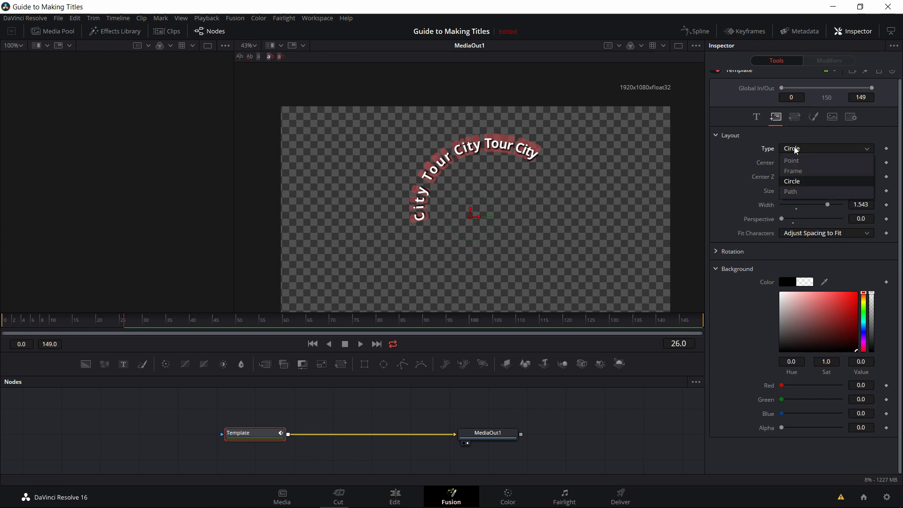
left_click(793, 192)
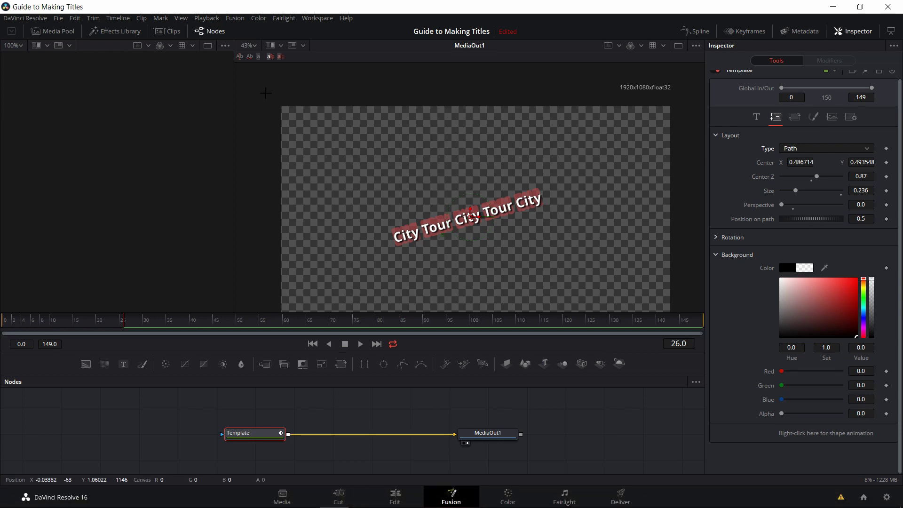
left_click(334, 254)
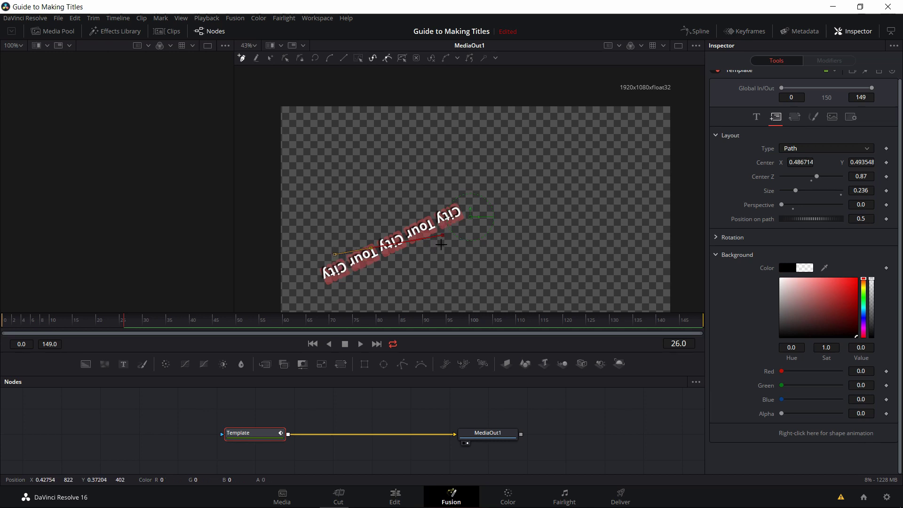
left_click_drag(334, 254, 578, 228)
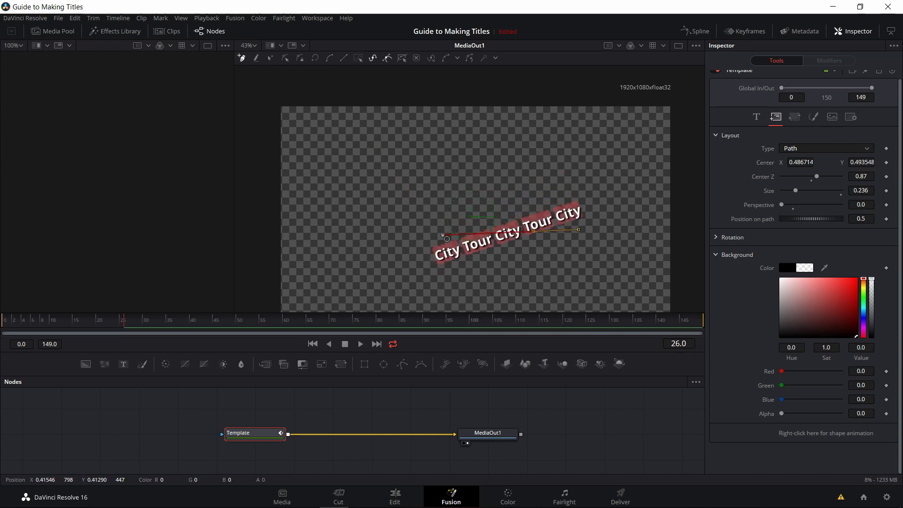
- Bend the text path into an upward arc by pulling its end point's handle up
scroll(518, 242, "up", 2)
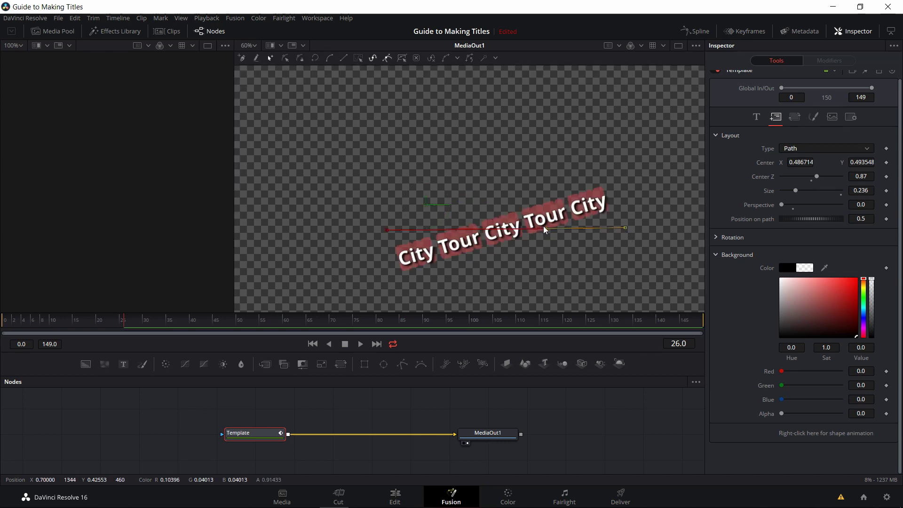
left_click_drag(655, 230, 597, 228)
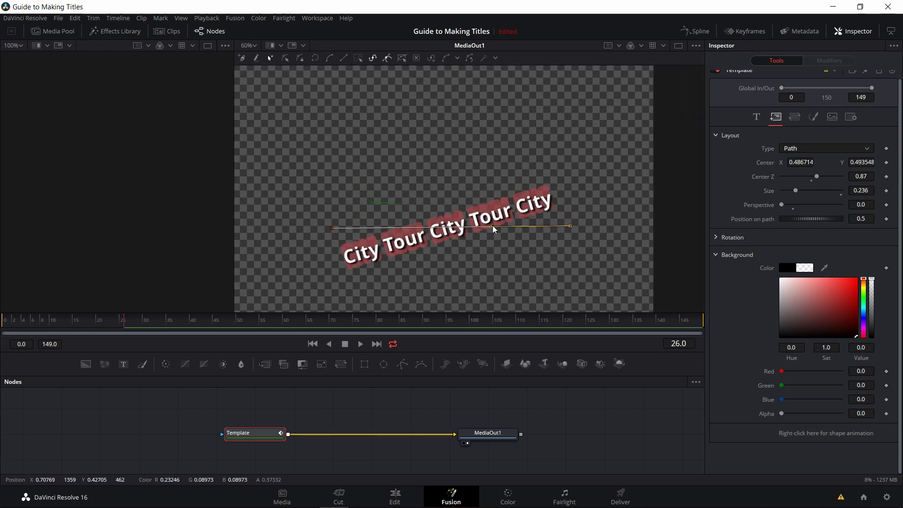
left_click_drag(484, 218, 477, 152)
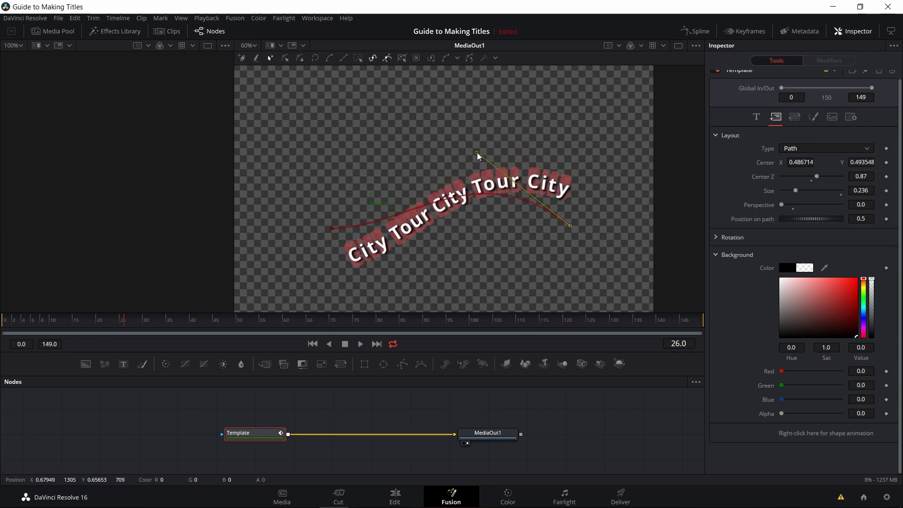
- Extend the text path beyond its end with another point and curve the new section into a downward dip
left_click(242, 60)
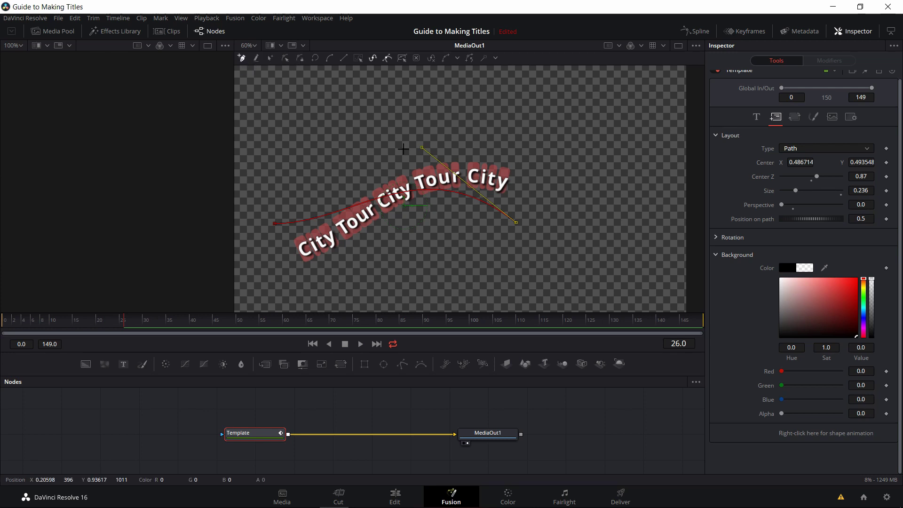
left_click(616, 272)
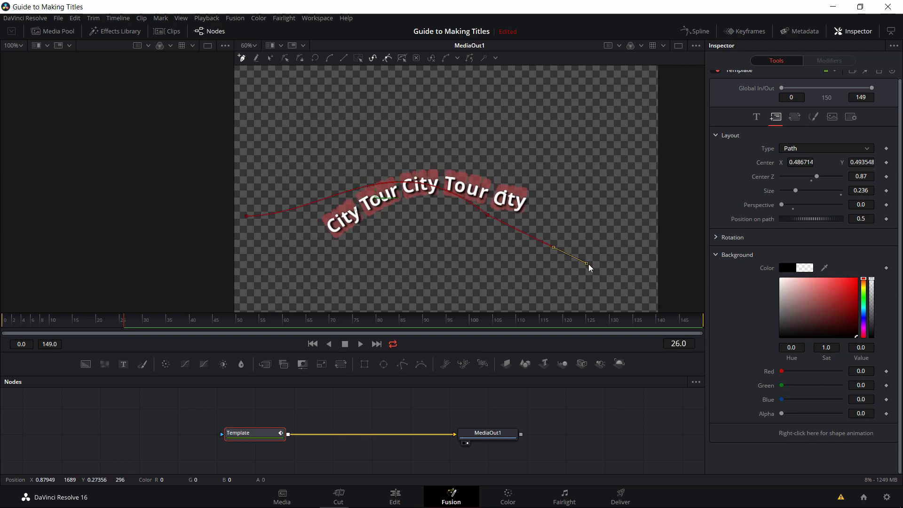
left_click_drag(588, 266, 541, 276)
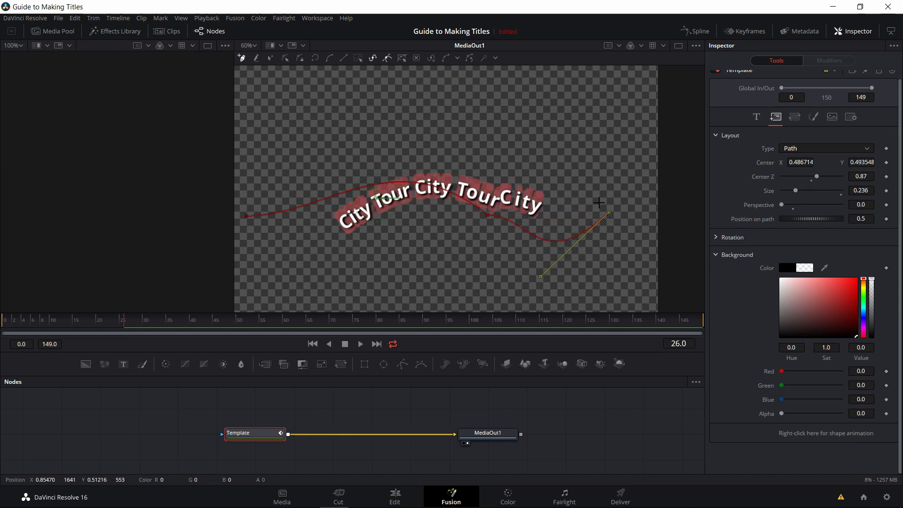
- Reshape the path's middle curve with that point's handles and lower the path's end point to about X 0.935, Y 0.375
left_click(489, 216)
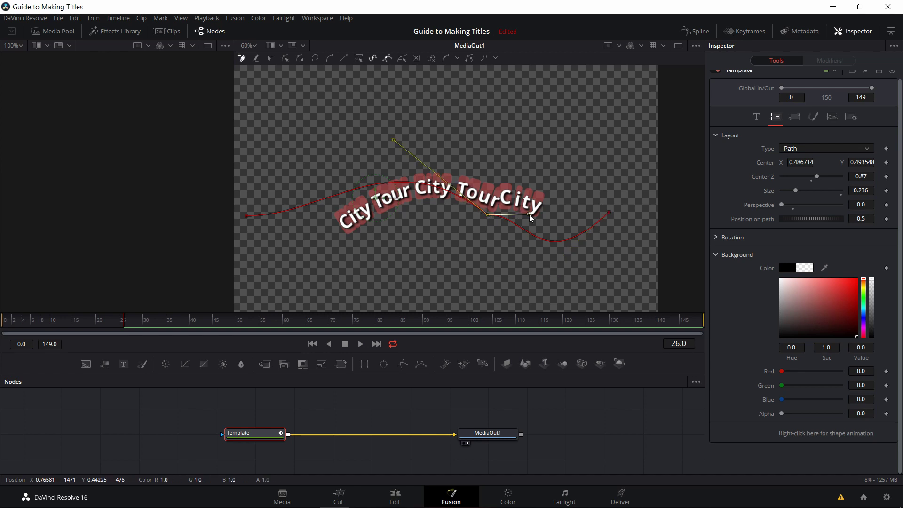
left_click_drag(529, 215, 545, 228)
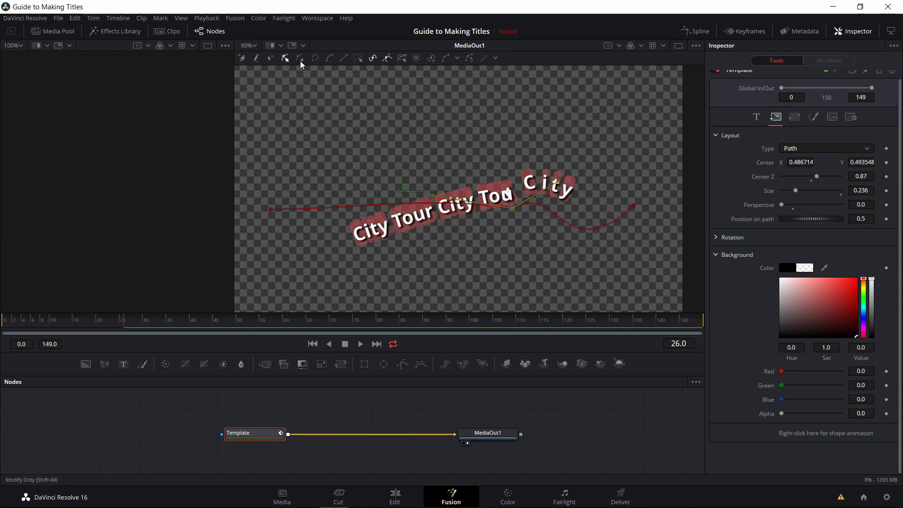
left_click(330, 59)
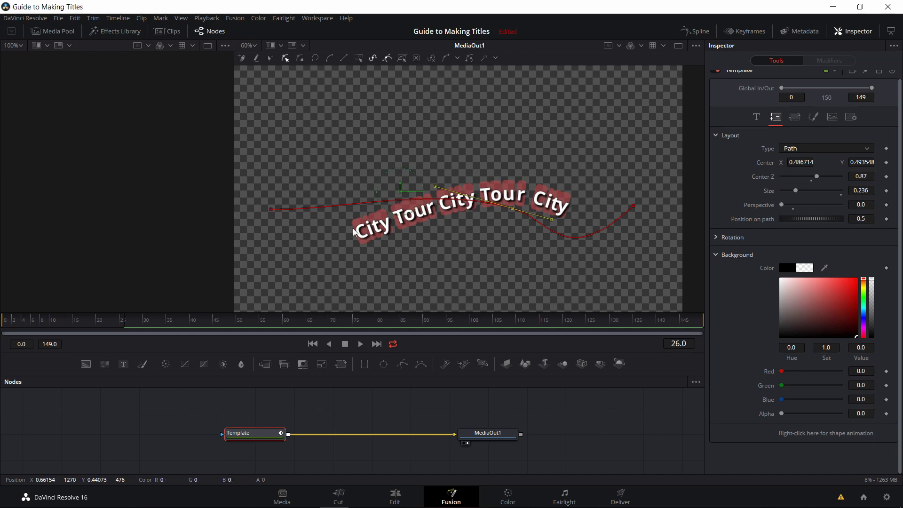
left_click(634, 207)
left_click_drag(634, 210, 649, 238)
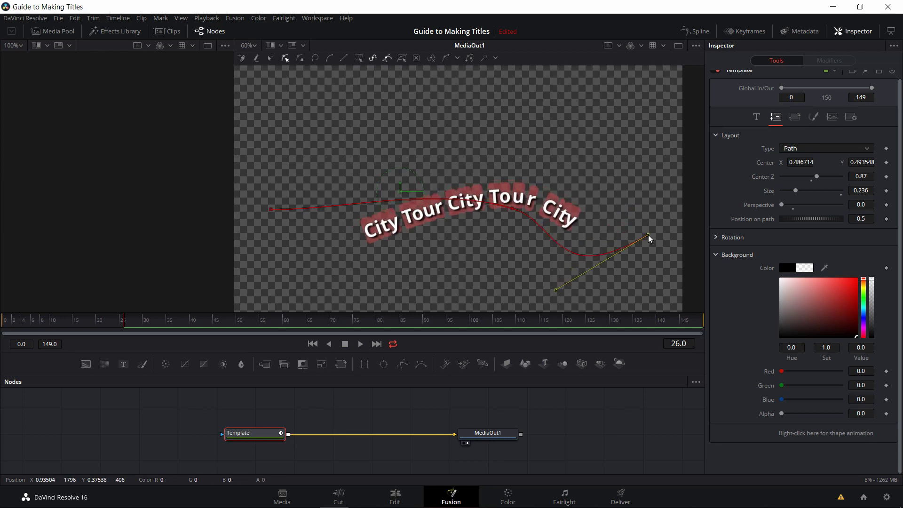
- Lower the text path's start point so the first section climbs more steeply toward the middle point
left_click_drag(272, 213, 267, 254)
left_click_drag(485, 193, 498, 170)
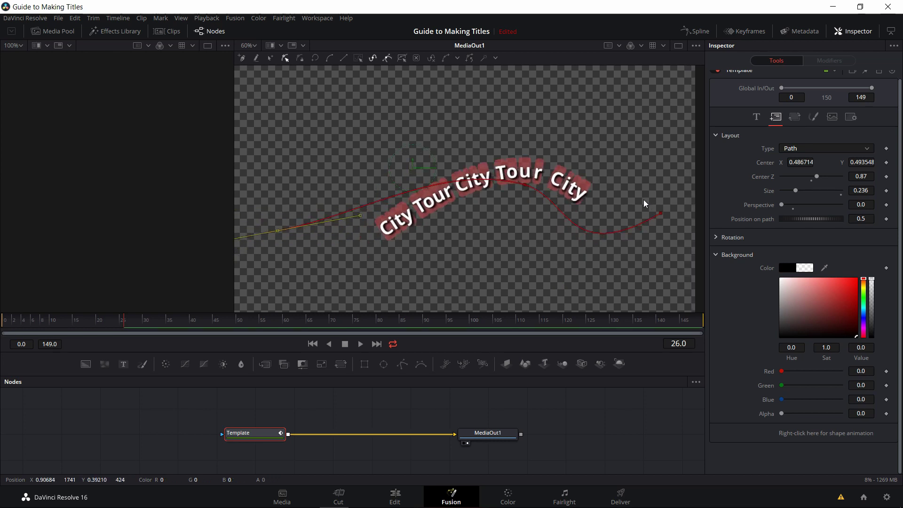
scroll(646, 202, "down", 1)
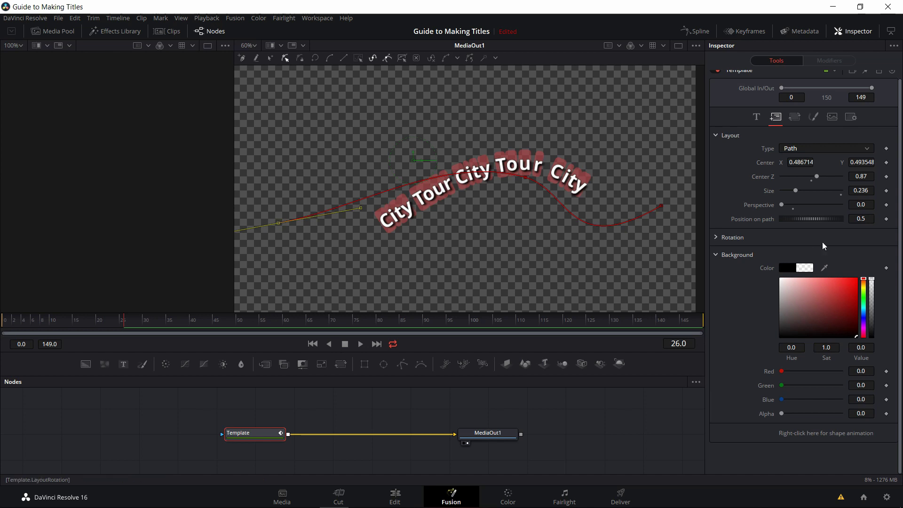
- Set the title's position on path to 0
left_click_drag(818, 219, 786, 223)
double_click(861, 218)
type("0")
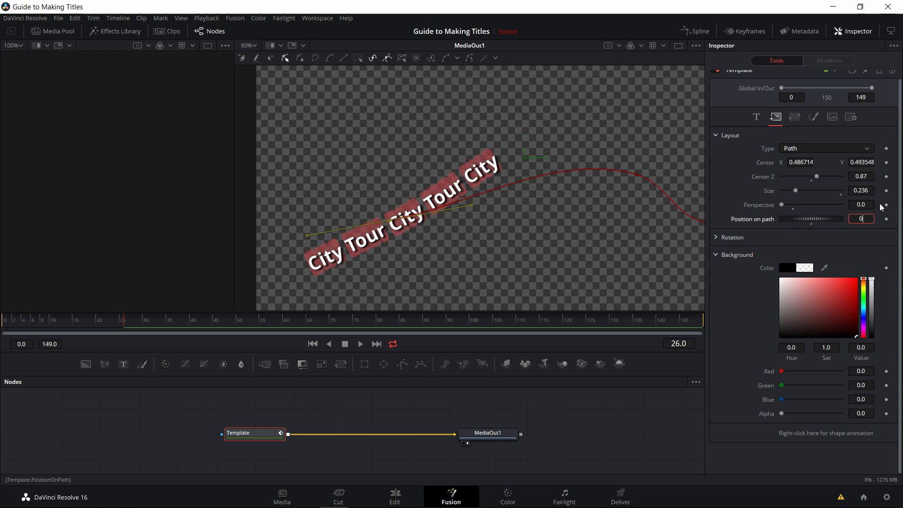
key("Tab")
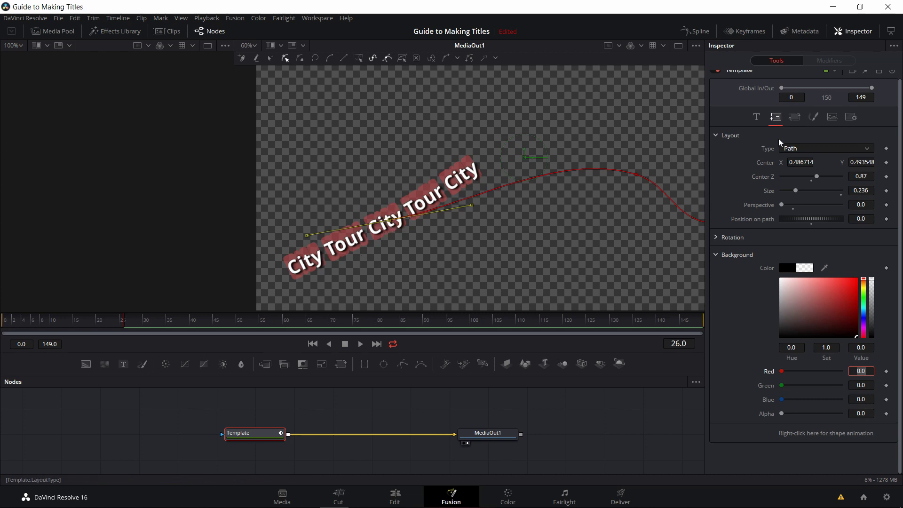
- Anchor the title text horizontally to the left and vertically to the bottom
left_click(756, 116)
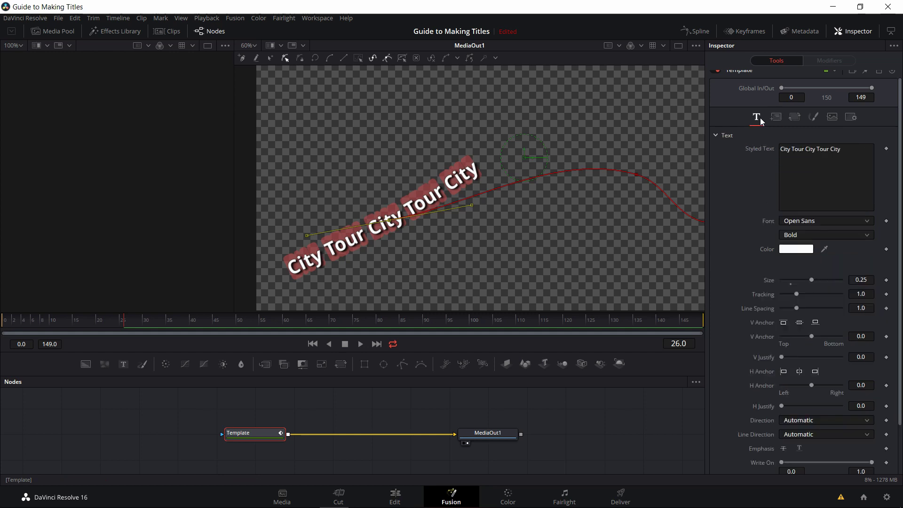
scroll(748, 192, "down", 1)
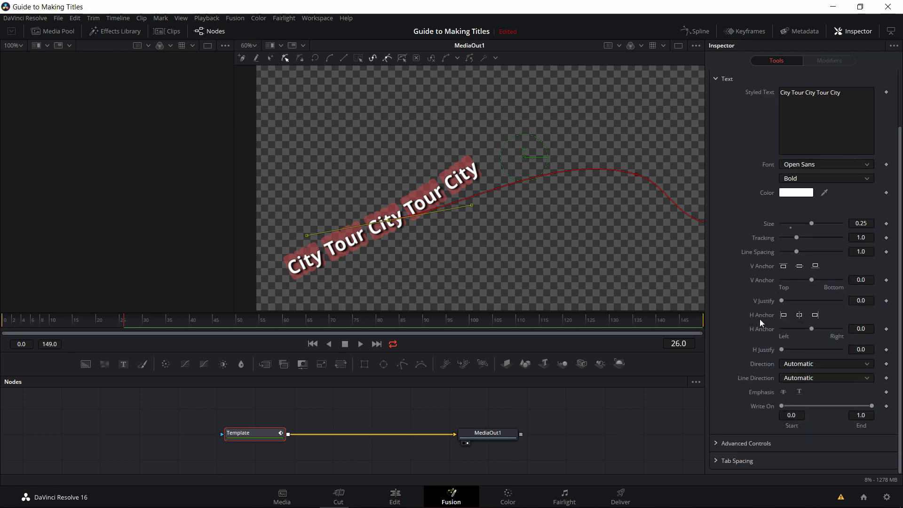
left_click(784, 316)
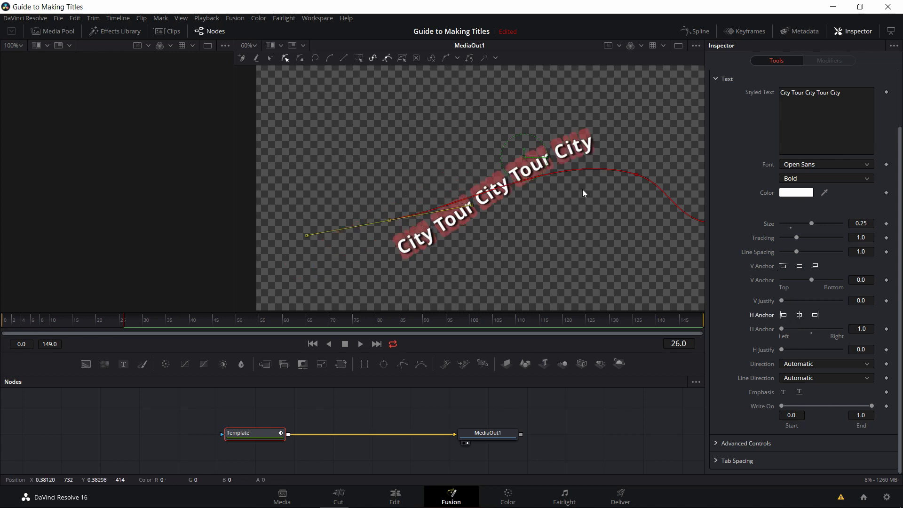
left_click(817, 267)
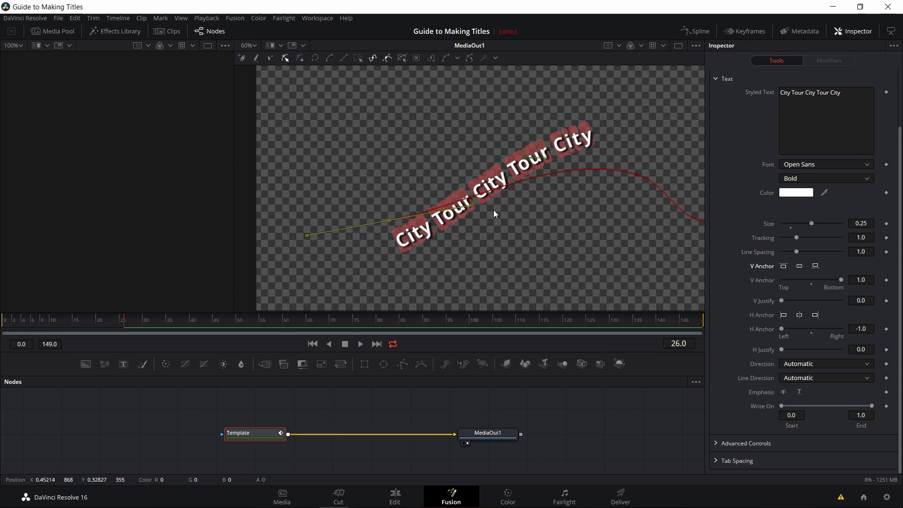
left_click_drag(530, 211, 466, 214)
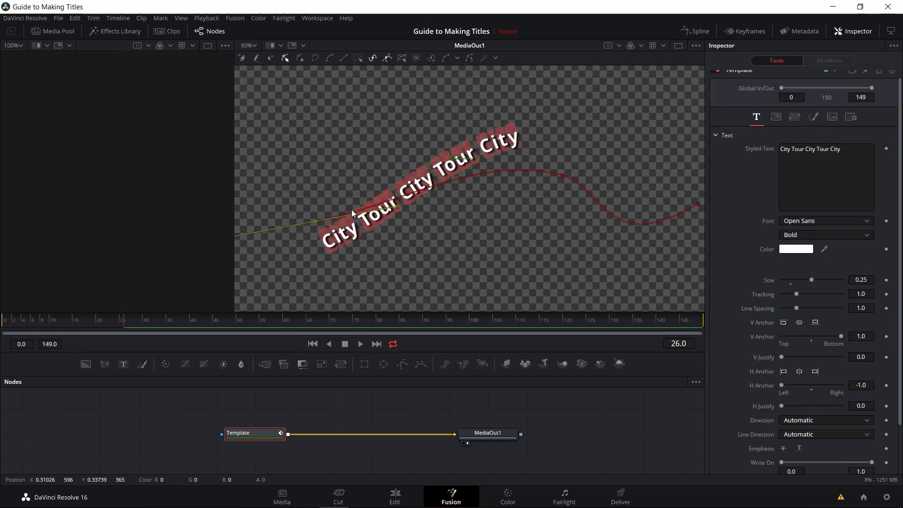
- Set the Z rotation of the title's line transform to 0
left_click(795, 117)
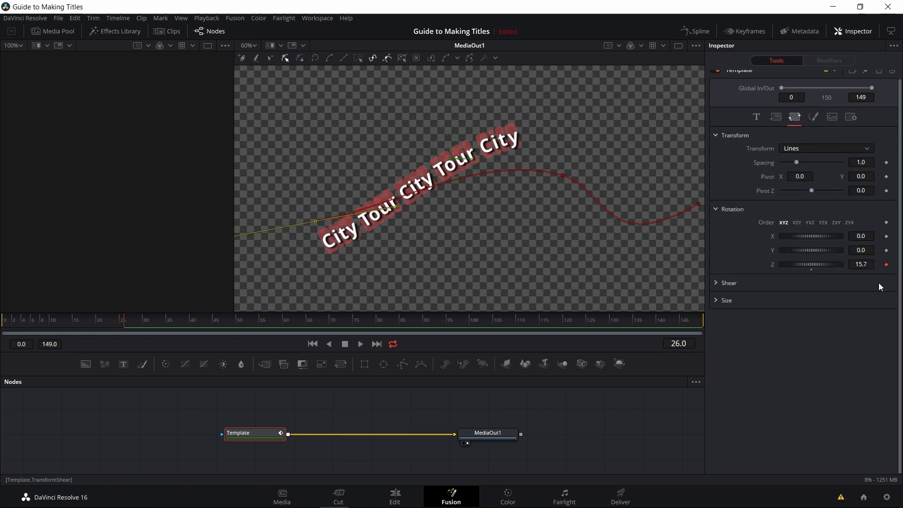
left_click(862, 264)
type("0")
key("Return")
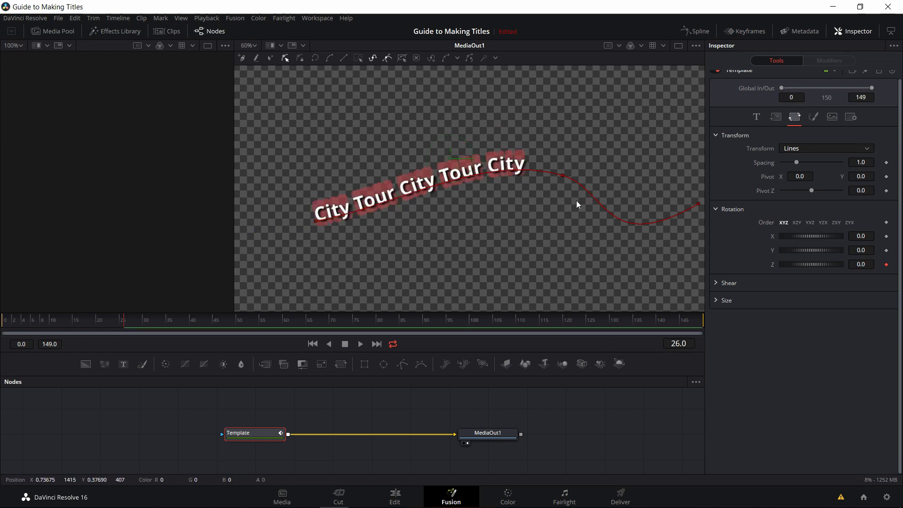
left_click_drag(576, 200, 516, 230)
- Enlarge the path layout to a size of 0.339 and move its center to about X 0.396, Y 0.640
left_click(776, 117)
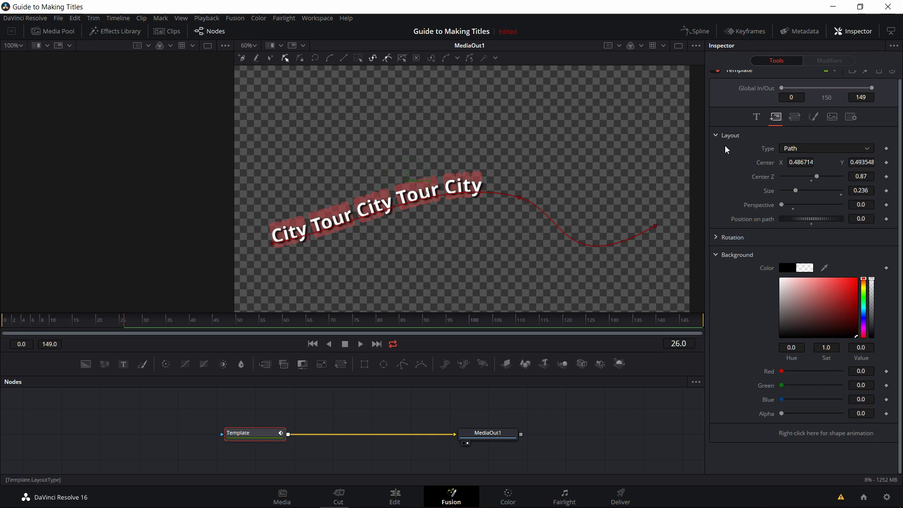
left_click(794, 117)
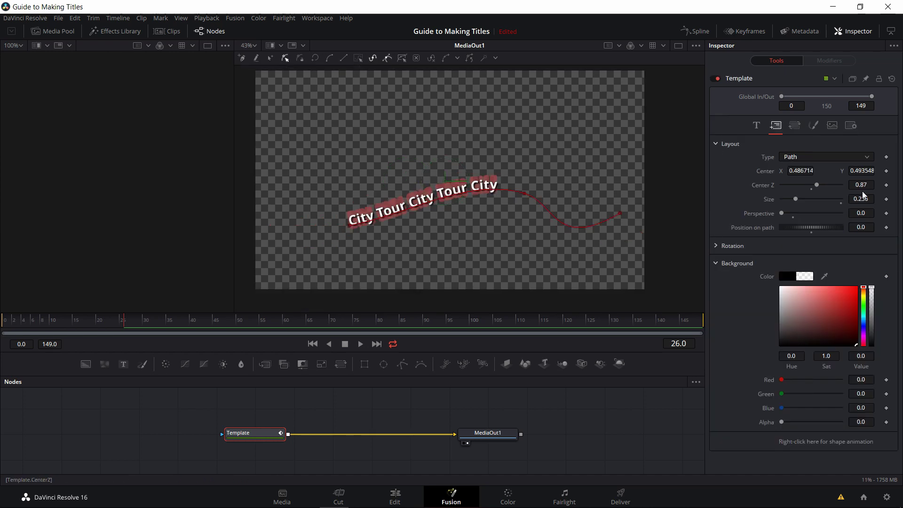
left_click_drag(796, 199, 803, 201)
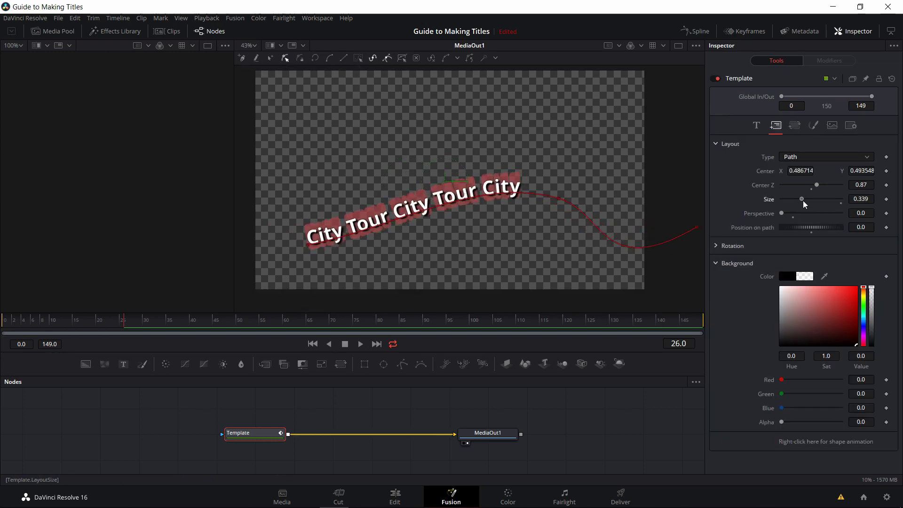
left_click_drag(445, 175, 419, 148)
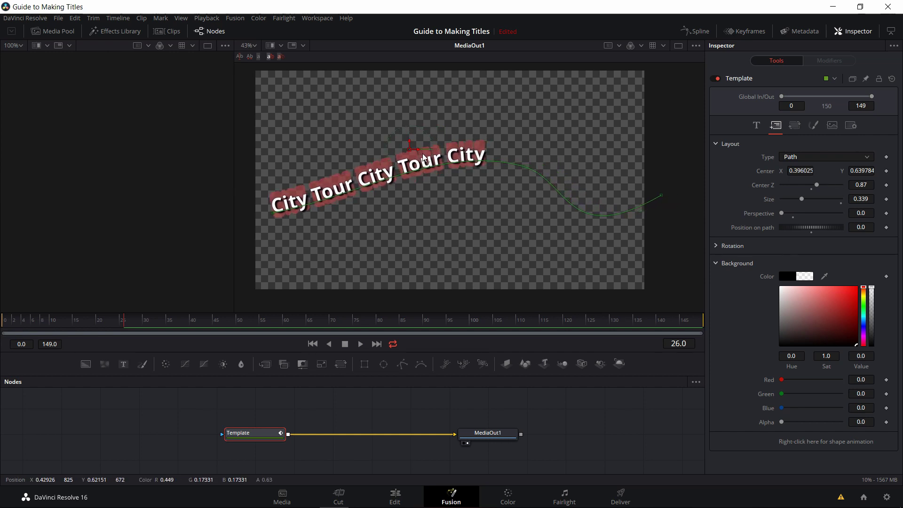
- Extend the title text so it reads "City Tour City Tour City Says Hello!"
left_click(679, 174)
type("Sa")
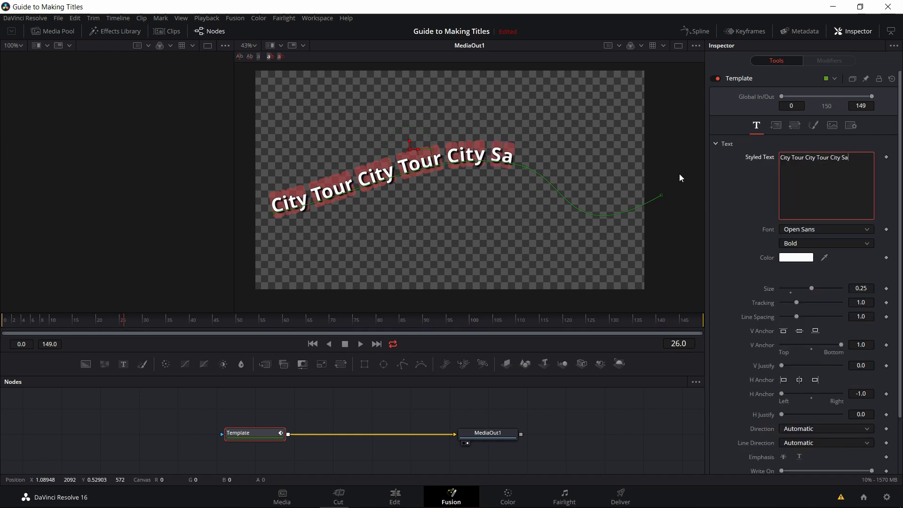
type("ys Hello!")
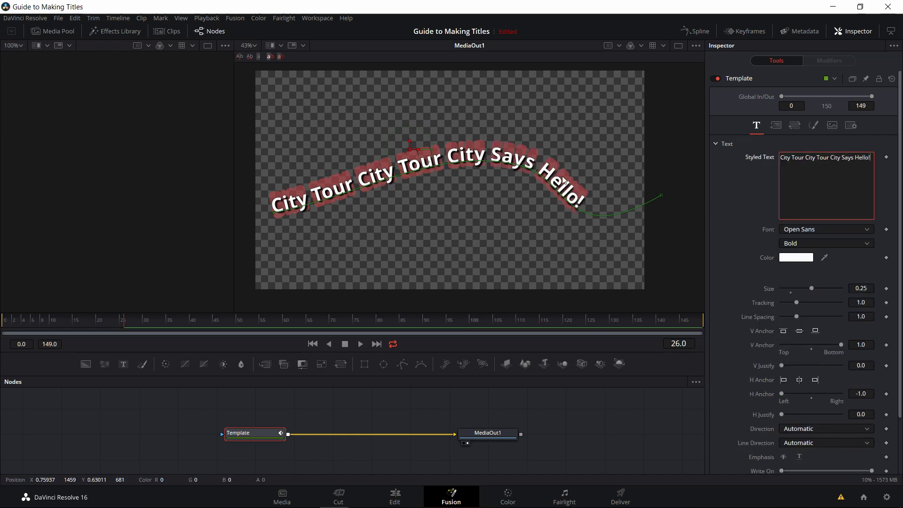
- Return to the Edit page, browse the Fusion Titles, and shift the Text+ clip on Video 2 well past the video clip's end
left_click(392, 496)
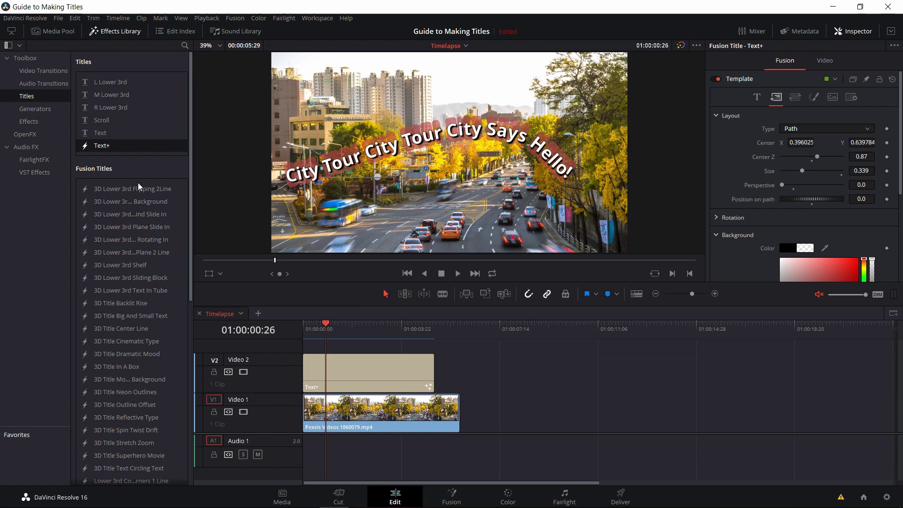
scroll(139, 191, "down", 4)
scroll(139, 191, "up", 4)
scroll(96, 181, "down", 7)
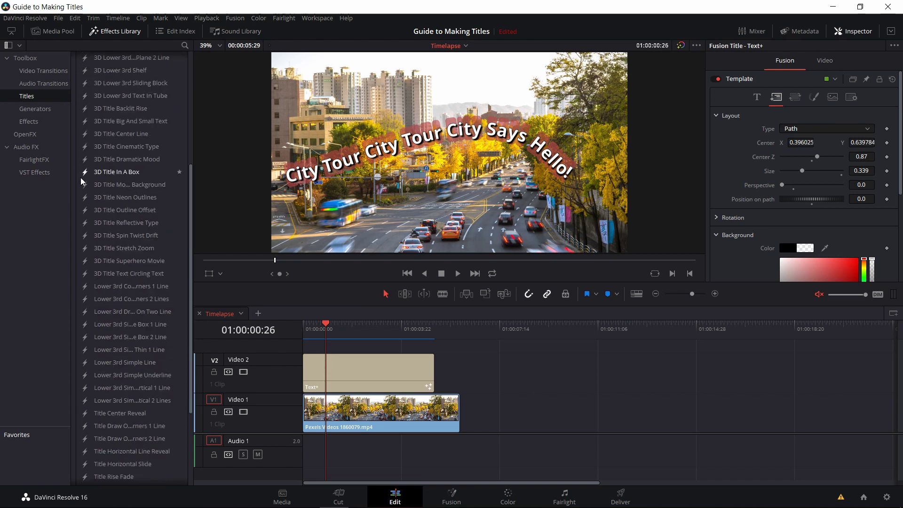
scroll(116, 302, "up", 4)
scroll(116, 301, "up", 4)
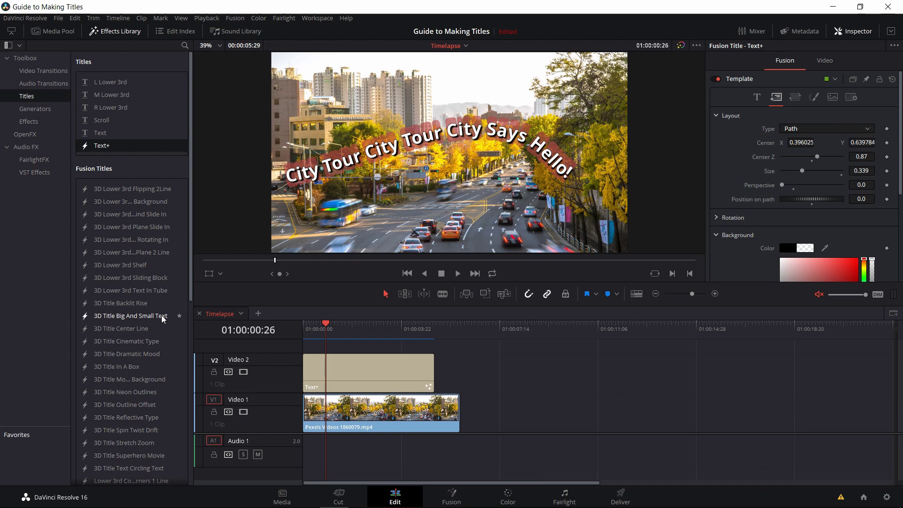
left_click(321, 367)
left_click_drag(334, 366, 659, 354)
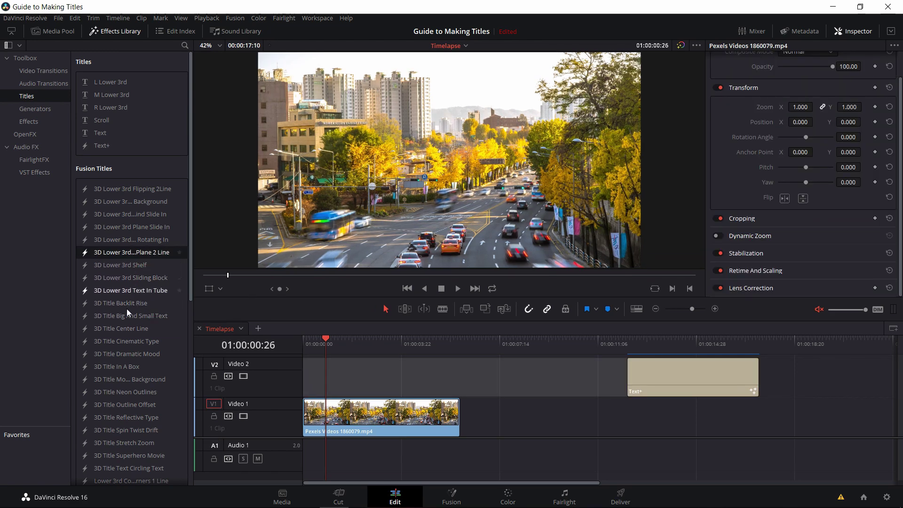
- Add the 3D Title Cinematic Type title at the start of Video 2 and preview it at 01:00:01:08
left_click_drag(141, 342, 307, 371)
left_click_drag(318, 341, 311, 346)
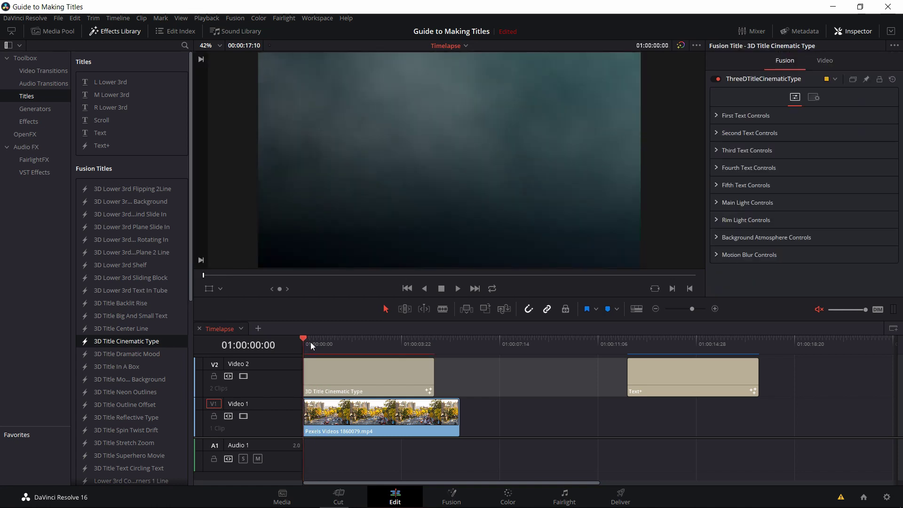
left_click(336, 344)
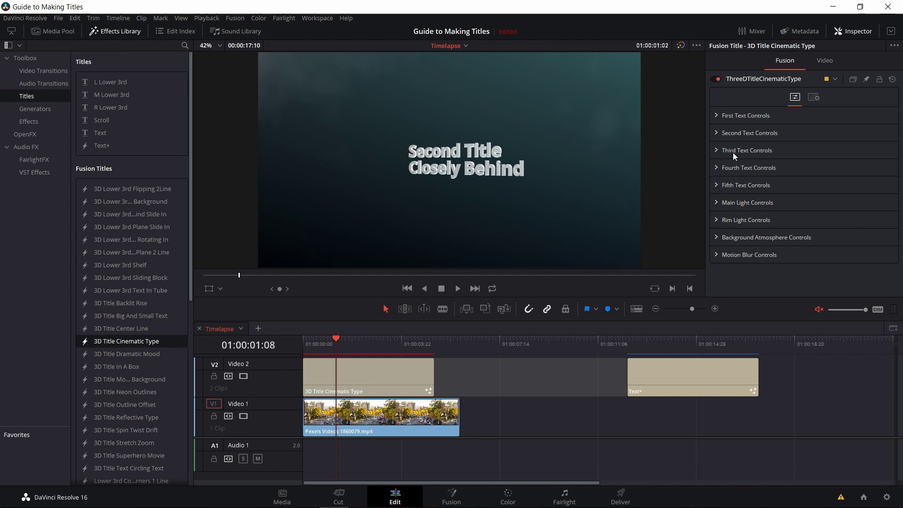
- Examine the cinematic title's First and Second Text Controls, including text, font, size, extrusion and bevel settings
left_click(339, 361)
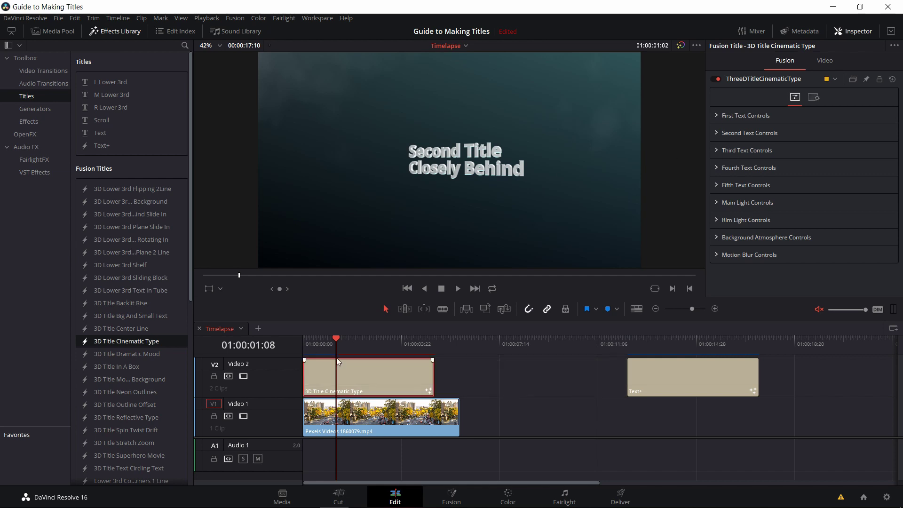
left_click(719, 115)
left_click(719, 115)
left_click(718, 133)
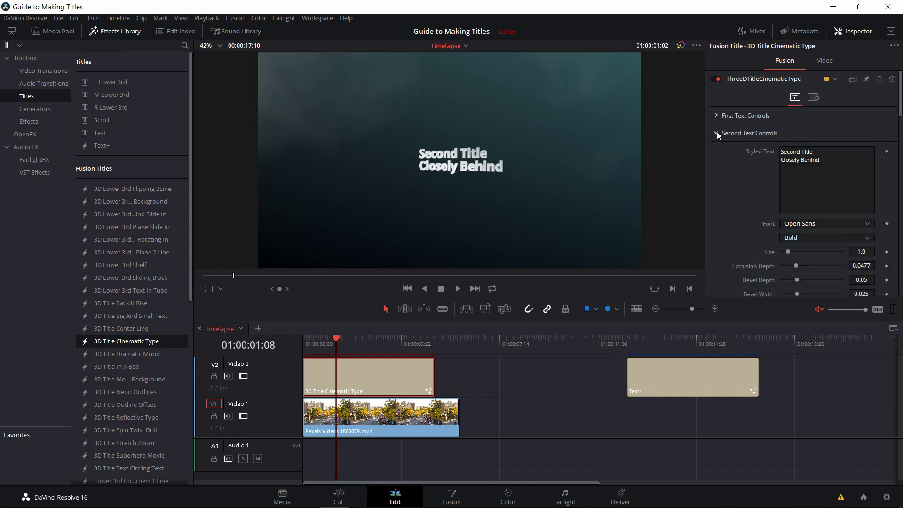
scroll(736, 154, "down", 5)
scroll(736, 154, "up", 3)
scroll(736, 154, "down", 5)
scroll(744, 189, "up", 7)
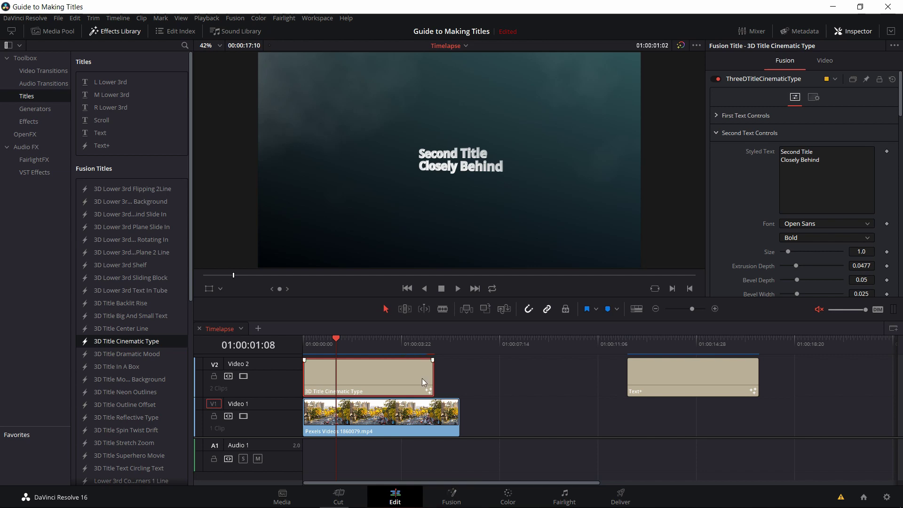
- Open the cinematic title on the Fusion page and expand the ThreeDTitleCinematicType group to lay out its internal nodes
left_click(452, 495)
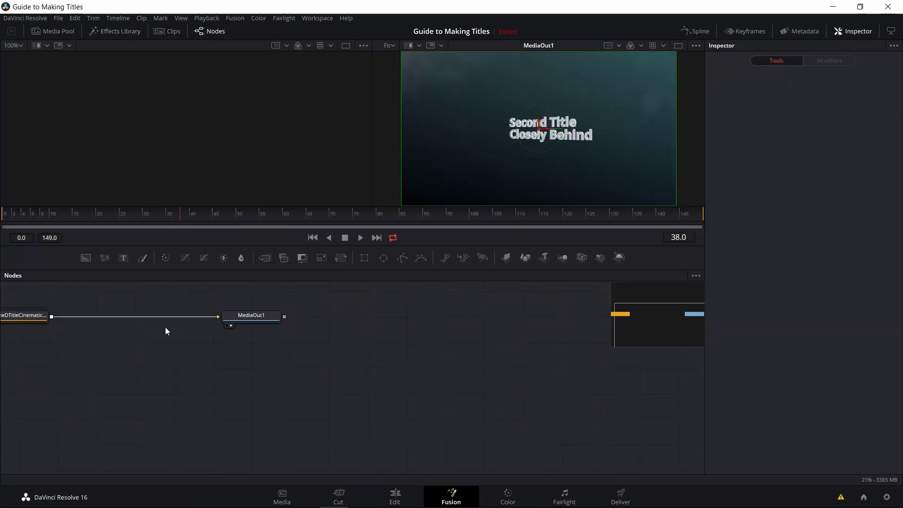
left_click(303, 356)
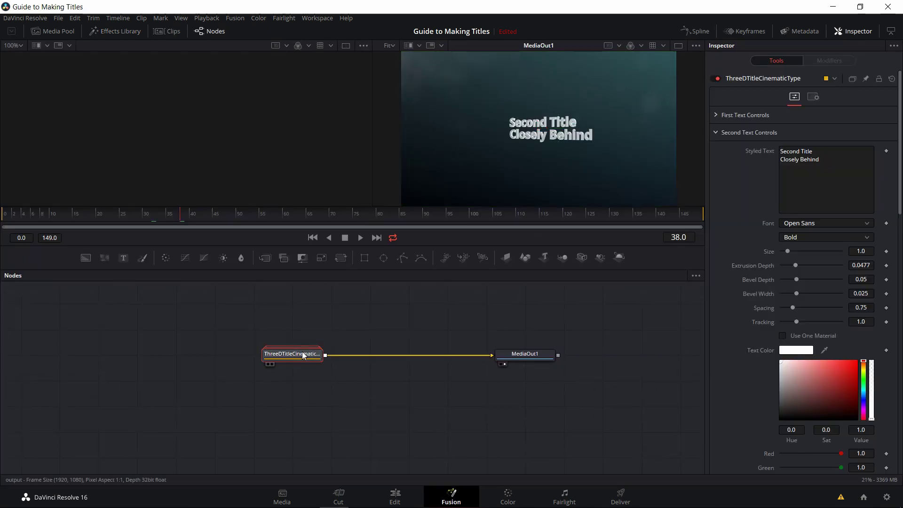
left_click_drag(314, 355, 301, 361)
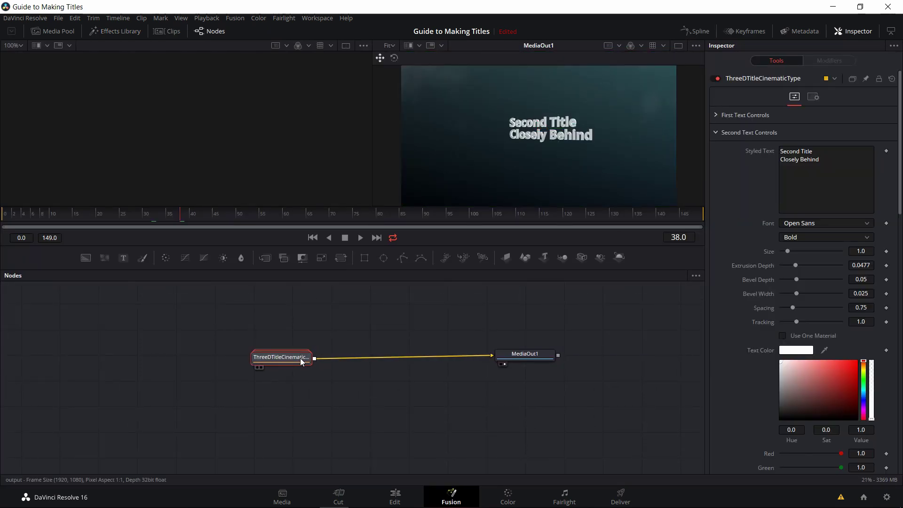
double_click(301, 359)
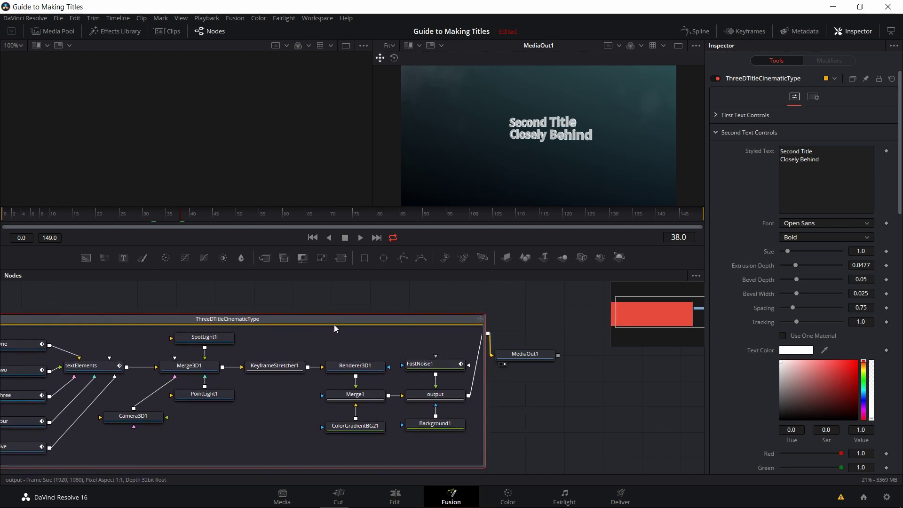
left_click(677, 343)
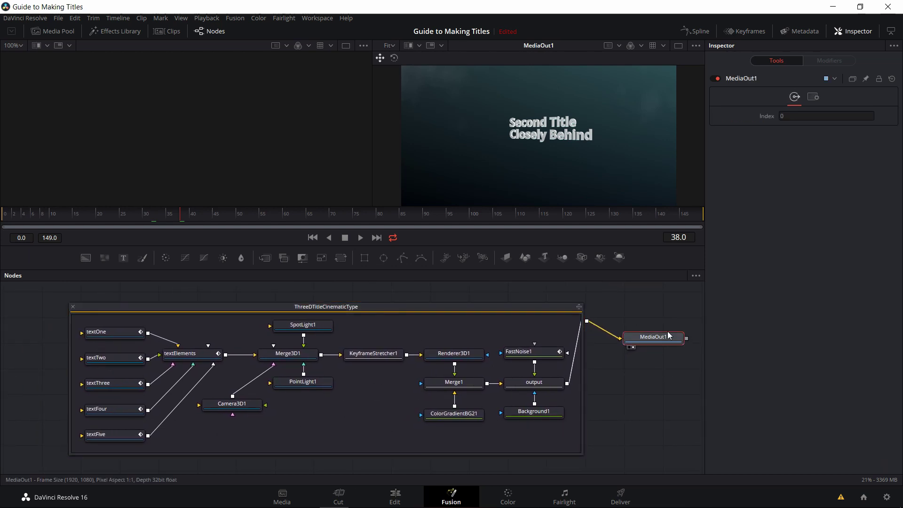
left_click(533, 335)
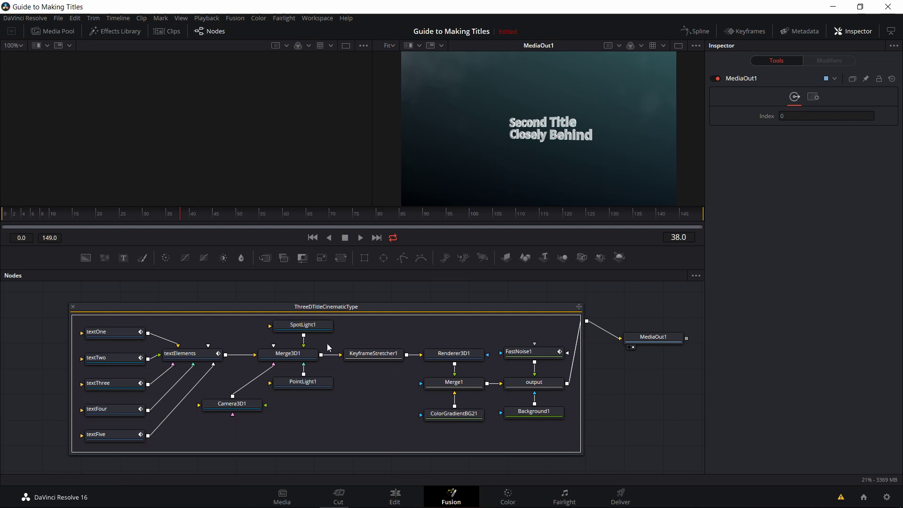
- Inspect the text settings of the textOne, textTwo and textThree nodes inside the title group
left_click(108, 332)
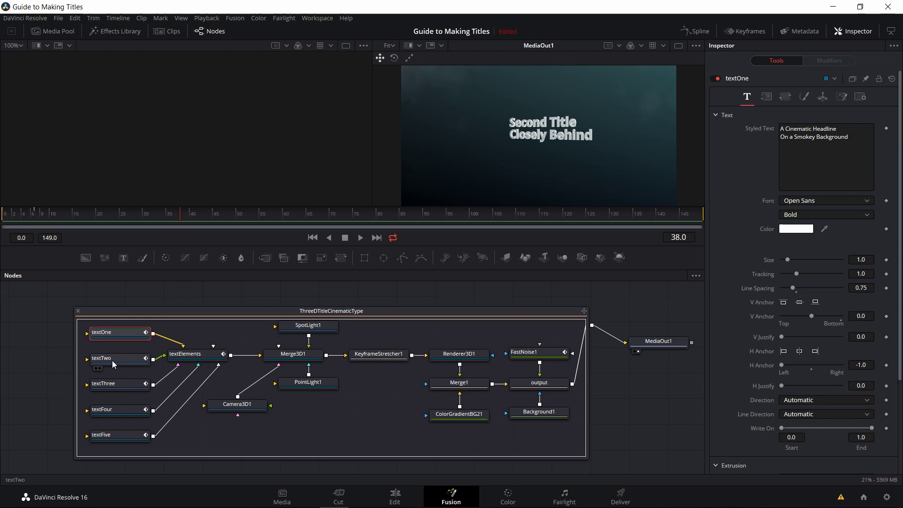
left_click(128, 356)
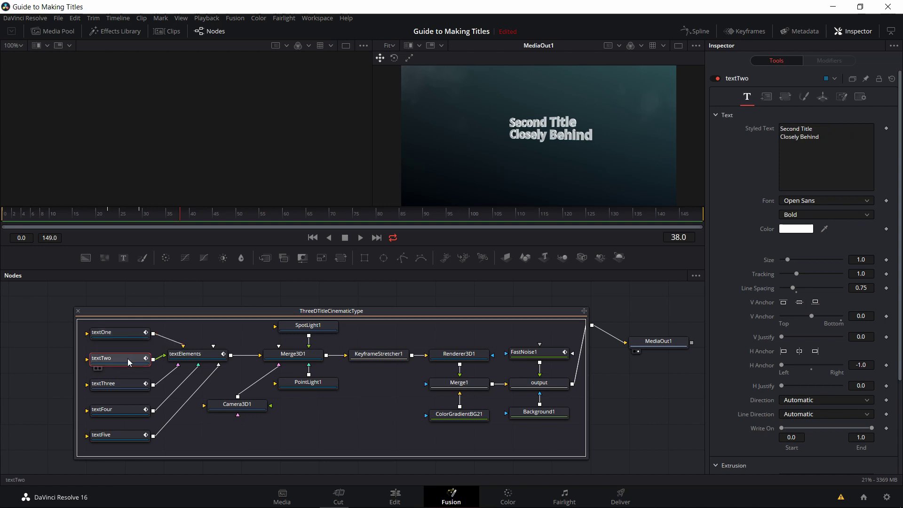
left_click(122, 383)
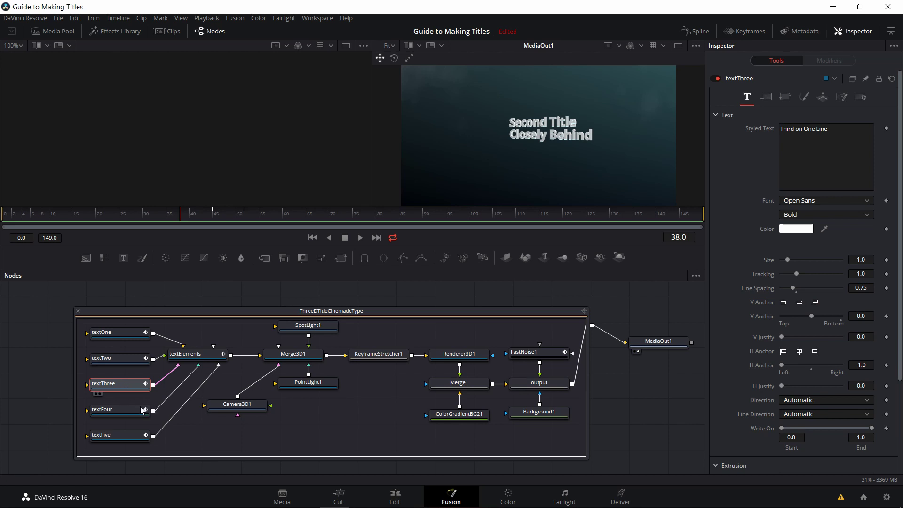
- Inspect the title group's textFour, textElements, SpotLight1, Camera3D1, PointLight1, KeyframeStretcher1 and Renderer3D1 nodes
left_click(120, 411)
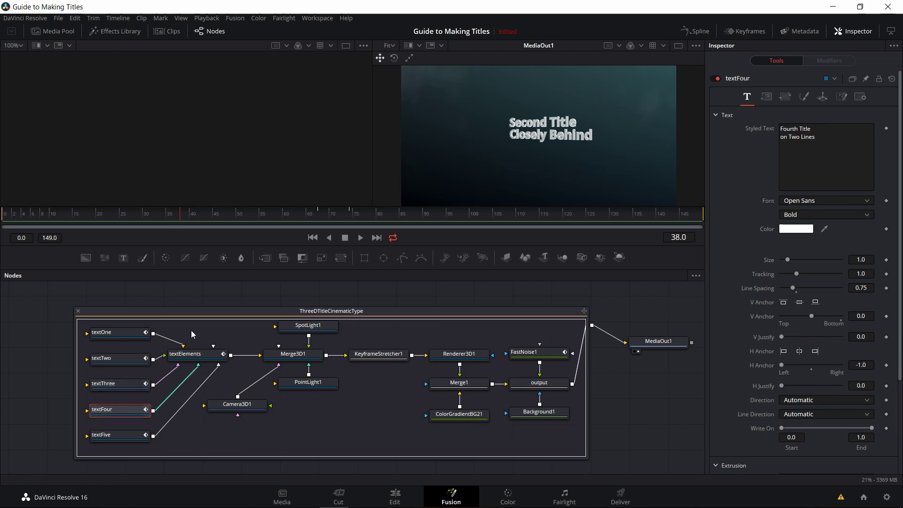
left_click(204, 355)
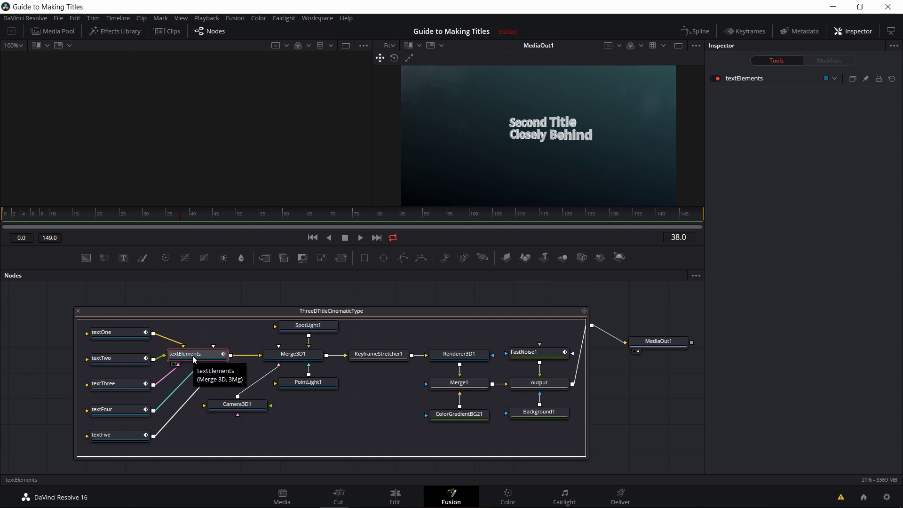
left_click(301, 330)
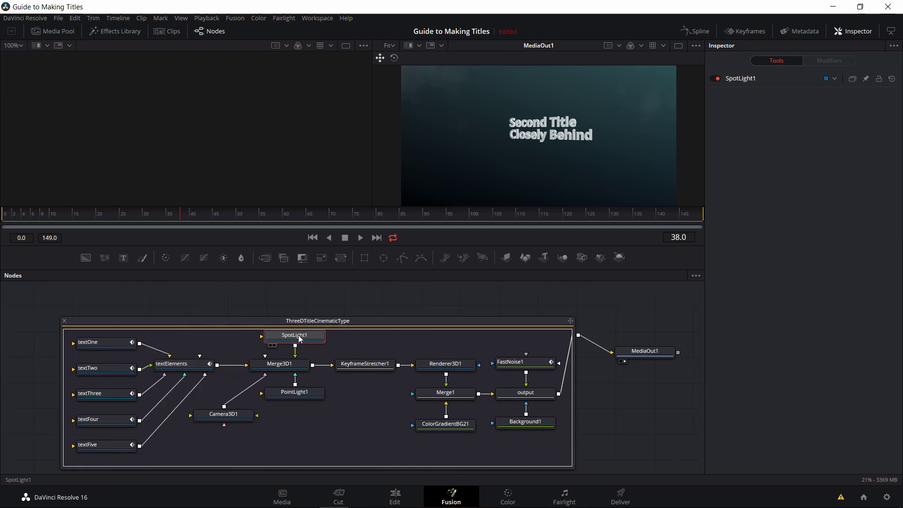
left_click_drag(301, 333, 299, 339)
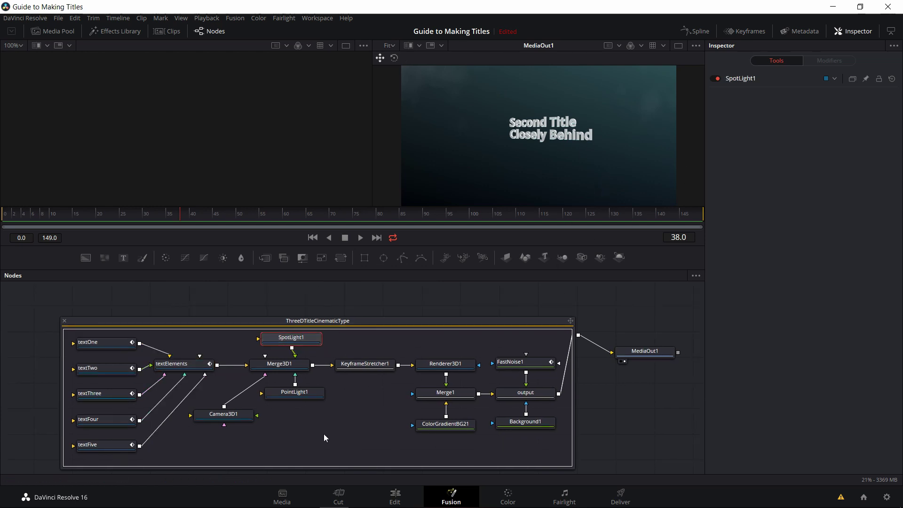
left_click(238, 413)
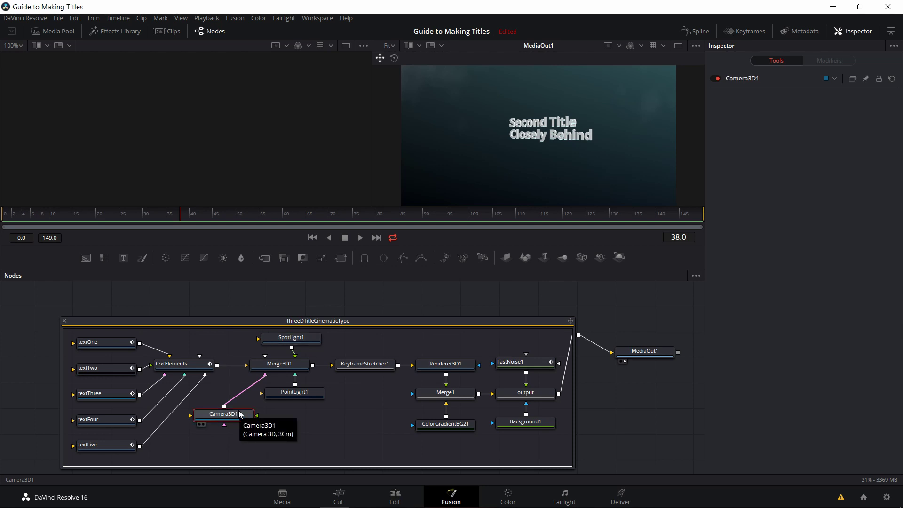
left_click(312, 393)
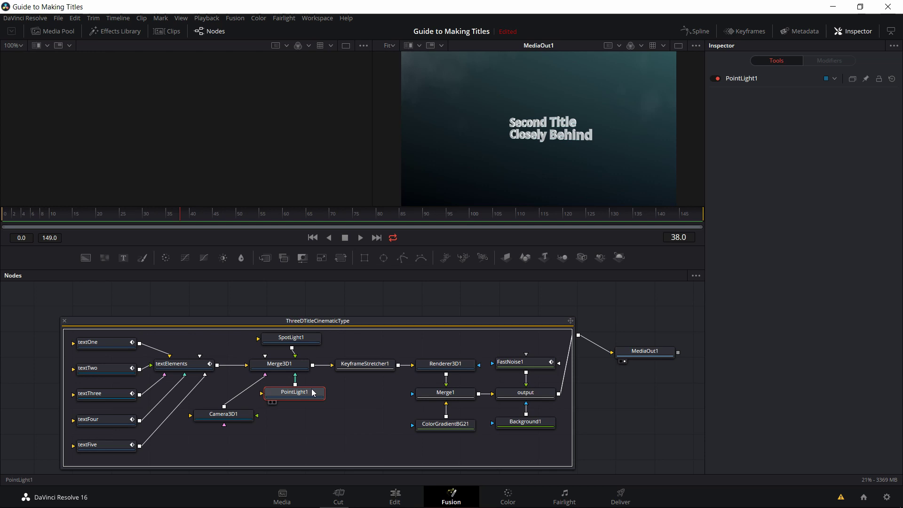
left_click(362, 364)
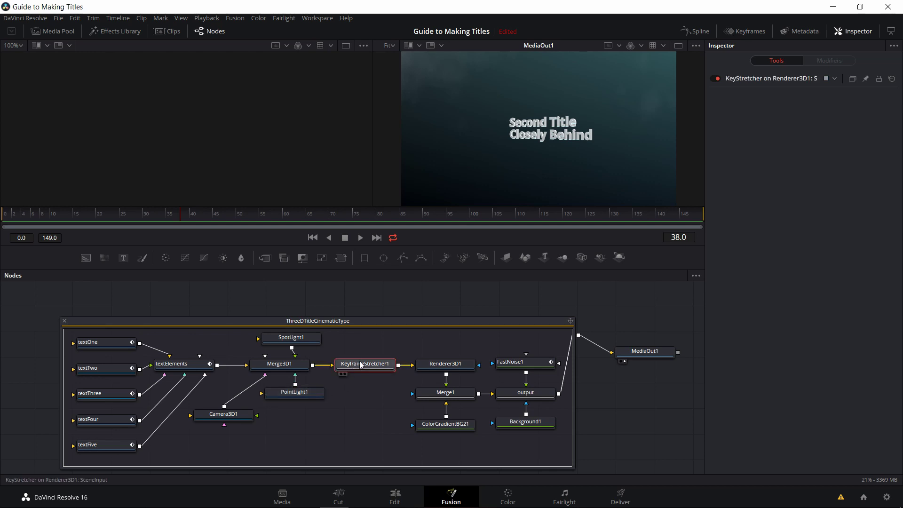
left_click(403, 369)
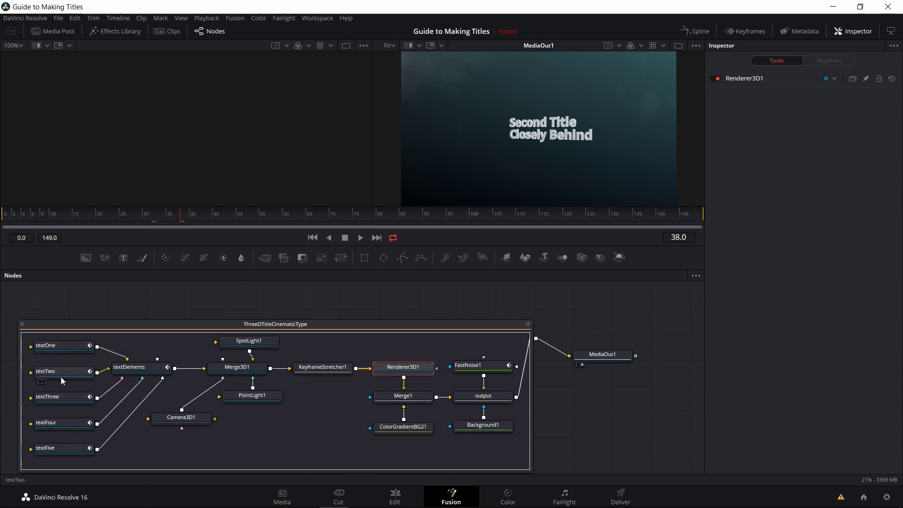
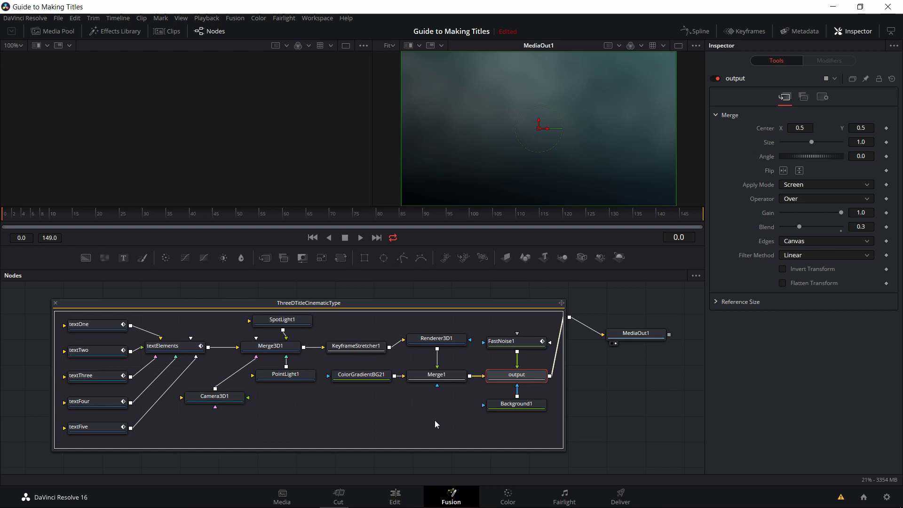
- Return to the Edit page and review the cinematic title's First Text Controls, including its styled text
left_click(414, 502)
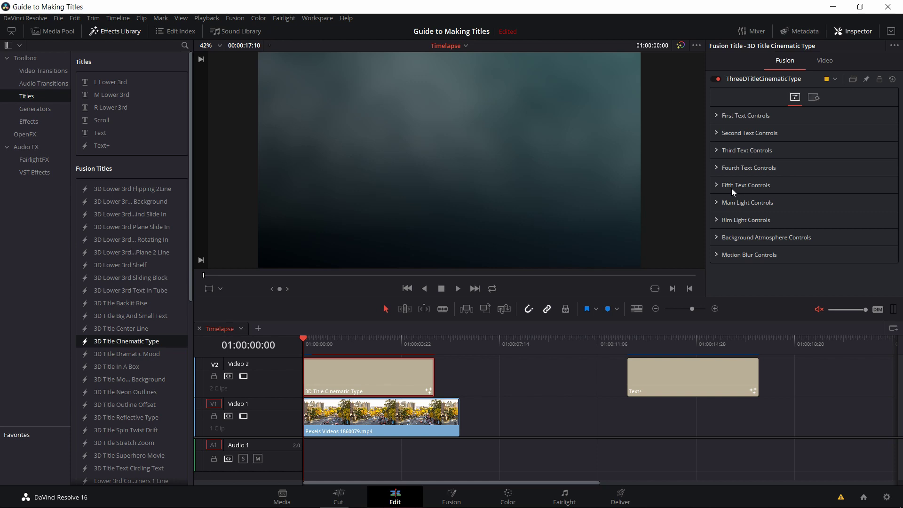
left_click(717, 117)
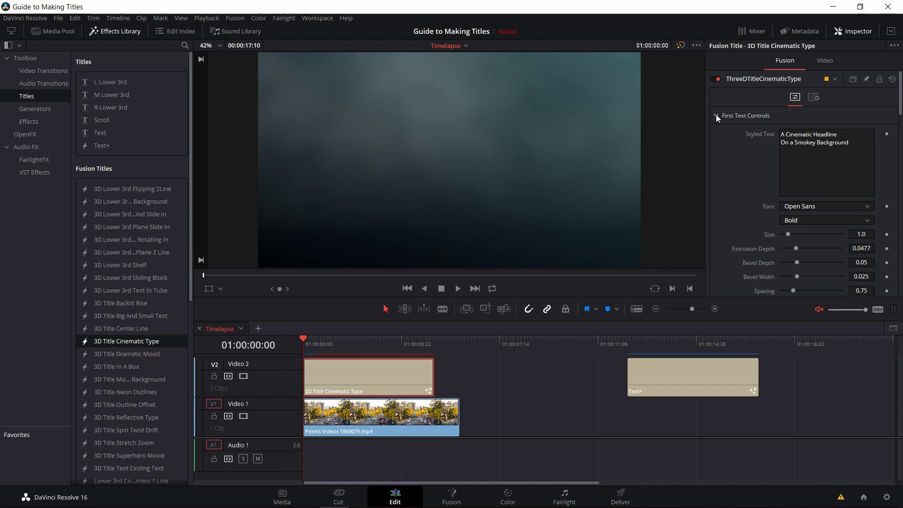
left_click(717, 116)
left_click(717, 116)
left_click(861, 145)
key("ctrl+a")
left_click(860, 146)
scroll(842, 186, "down", 3)
scroll(842, 186, "up", 3)
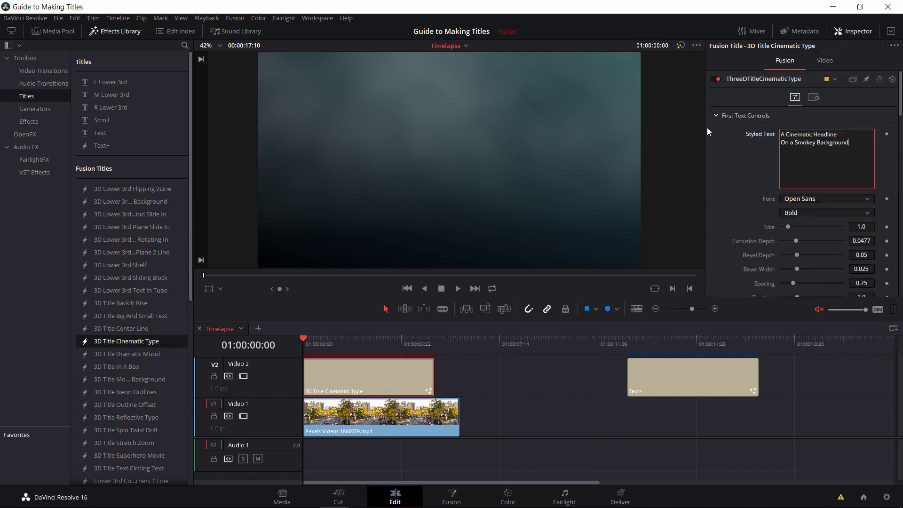
left_click(716, 116)
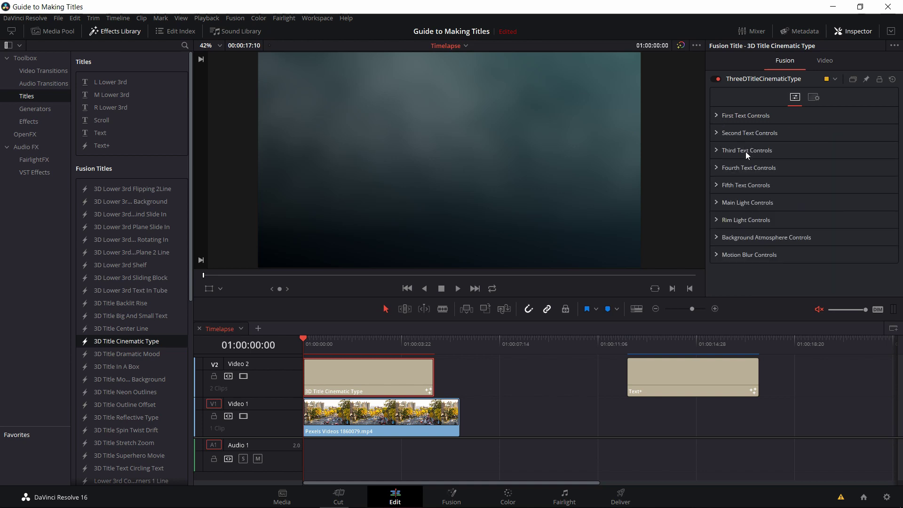
- Examine the title's Main Light Controls, including colour, intensity, cone angle and penumbra angle
left_click(715, 203)
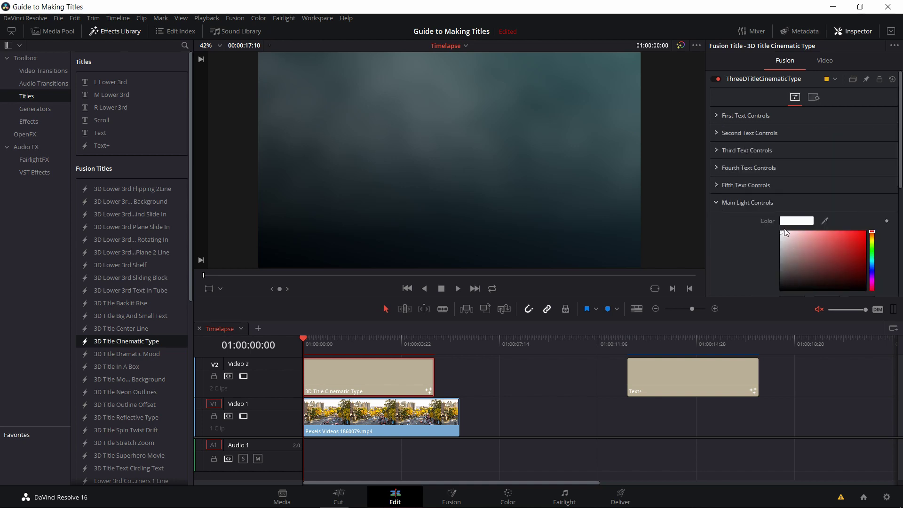
scroll(769, 227, "down", 5)
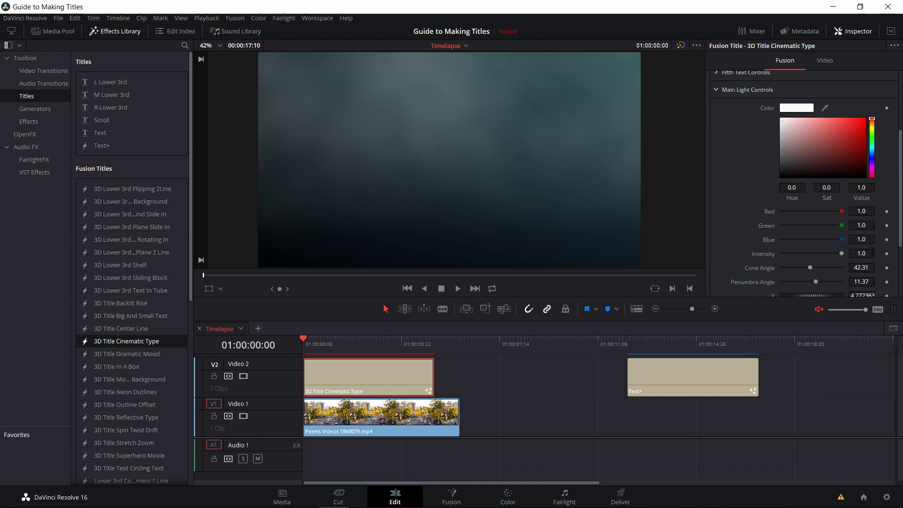
left_click(715, 90)
scroll(718, 141, "up", 2)
- Try a Noise Detail of 1.42 in the title's Background Atmosphere Controls
left_click(717, 181)
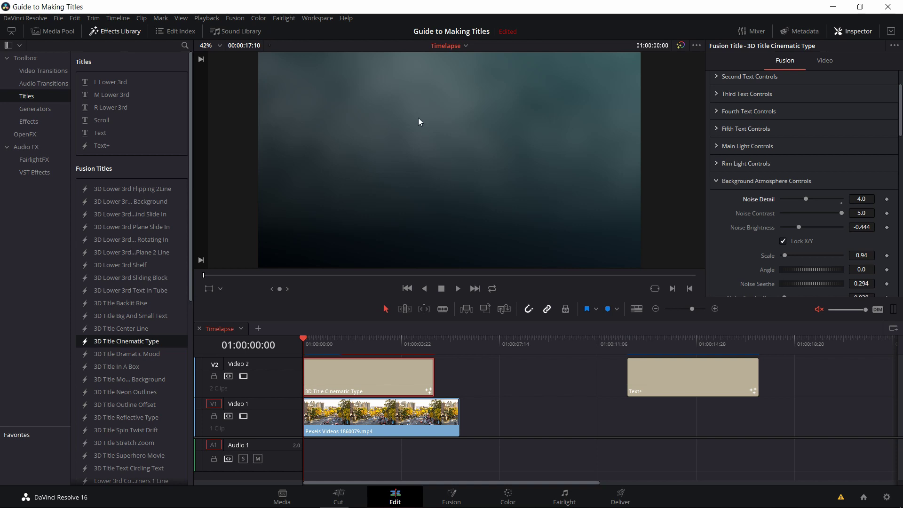
mouse_move(806, 199)
left_mouse_down()
mouse_move(828, 199)
mouse_move(819, 202)
left_mouse_up()
left_click(791, 199)
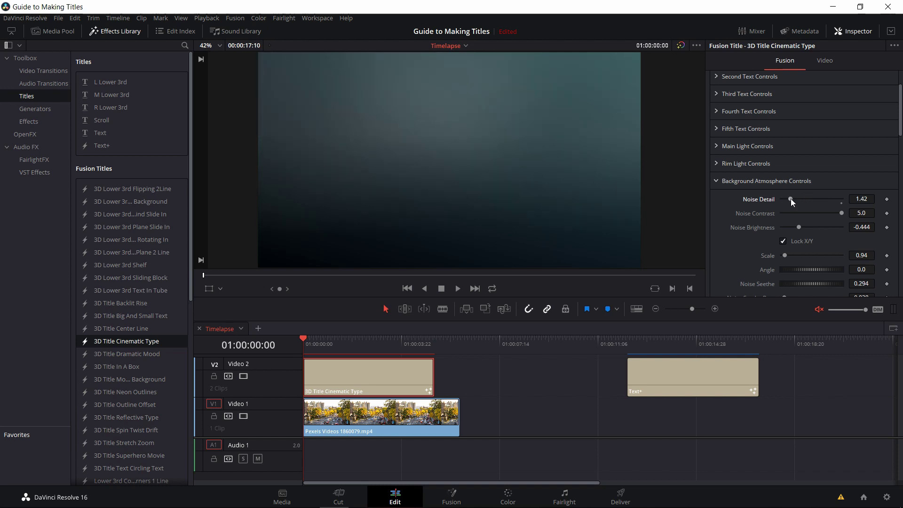
left_click(790, 180)
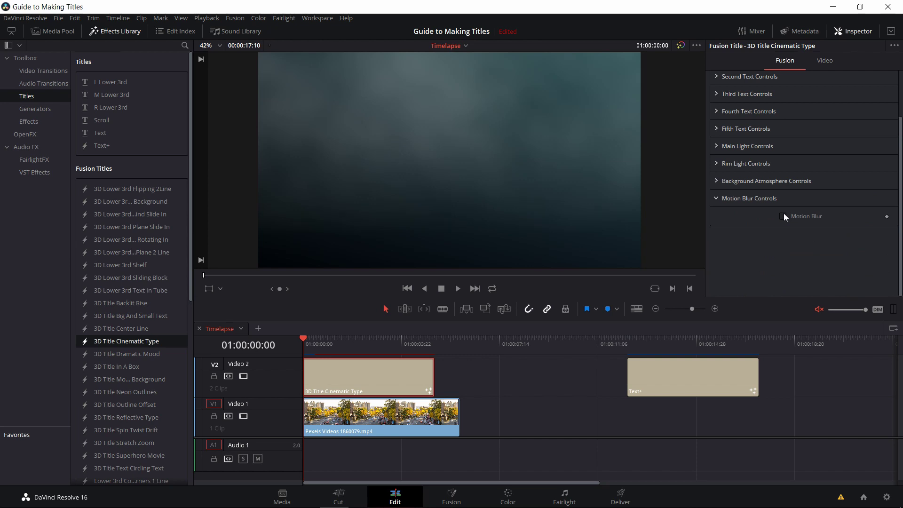
- Play the cinematic title's opening without motion blur, enable Motion Blur and play it again from the start
key("space")
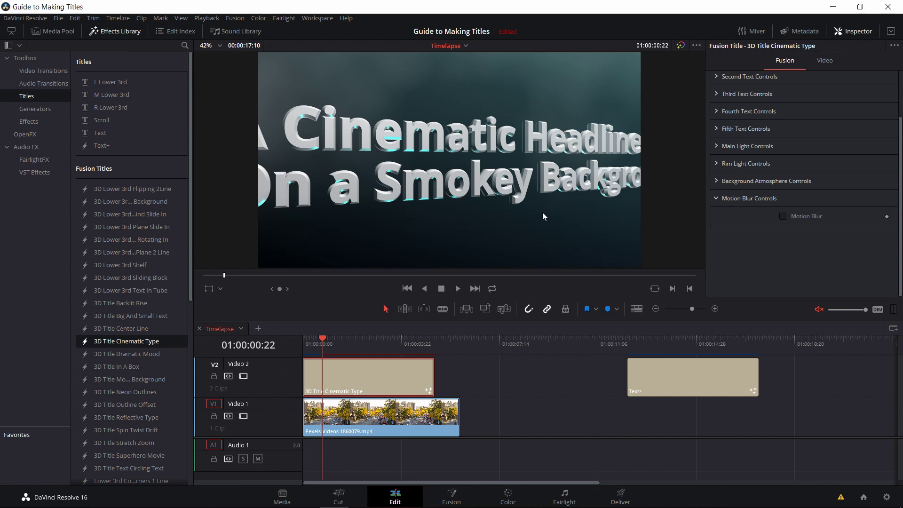
key("Home")
left_click(783, 216)
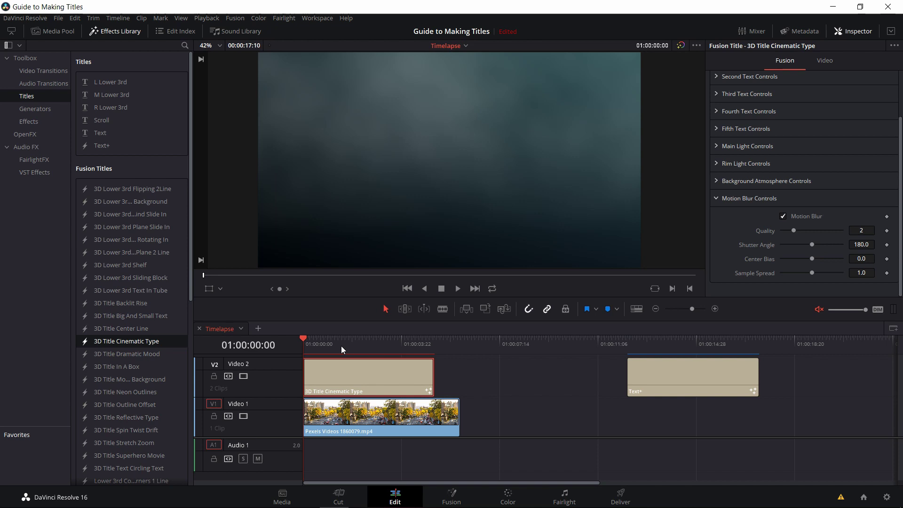
key("space")
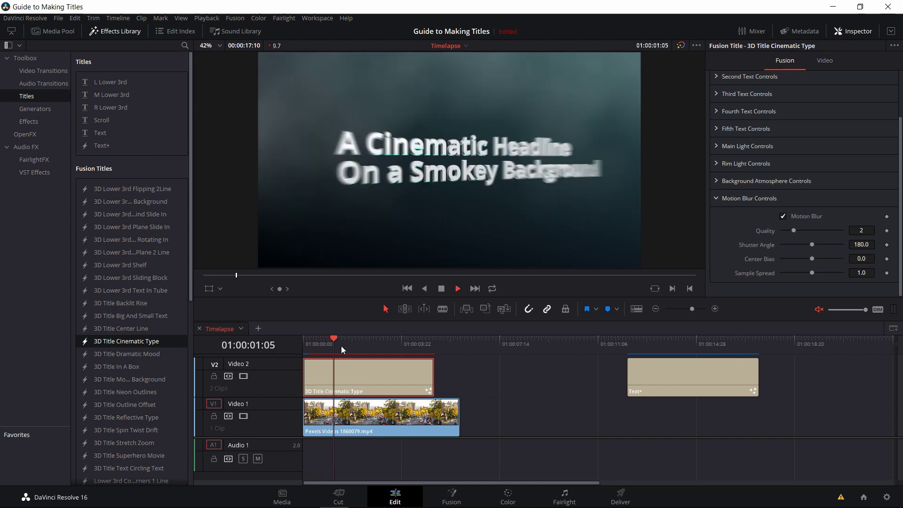
key("space")
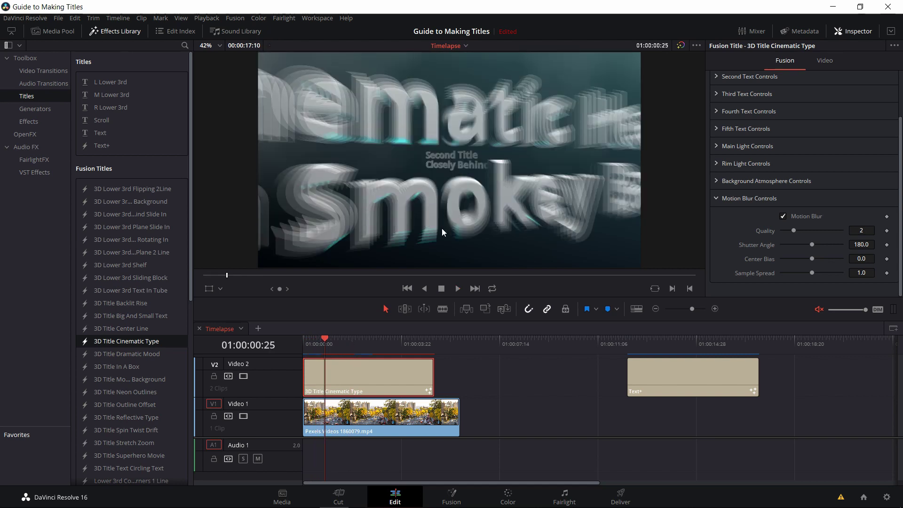
- Toggle the title's Motion Blur off and on to compare at 01:00:00:25, leaving it off
left_click(786, 215)
left_click(787, 216)
left_click(784, 215)
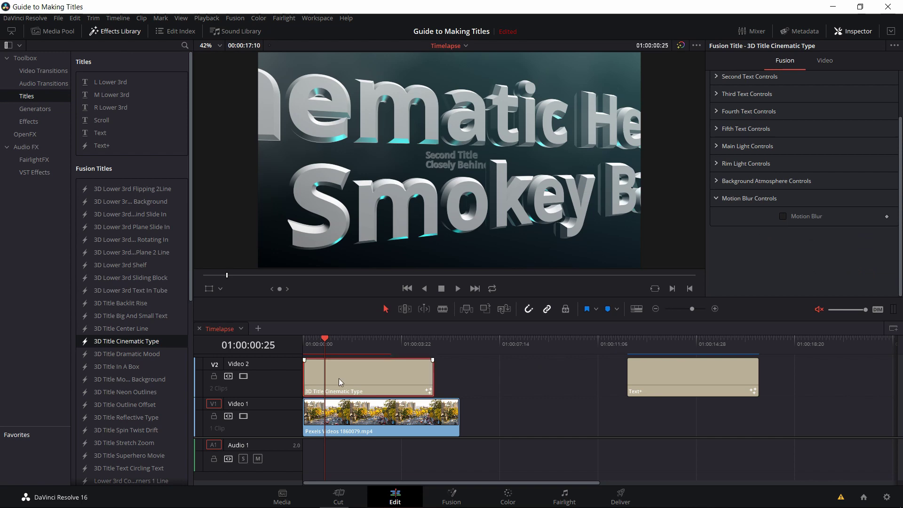
- Replace the 3D Title Cinematic Type clip with a Title Horizontal Line Reveal at the start of Video 2 and preview it at 01:00:01:17
key("Delete")
scroll(167, 296, "down", 5)
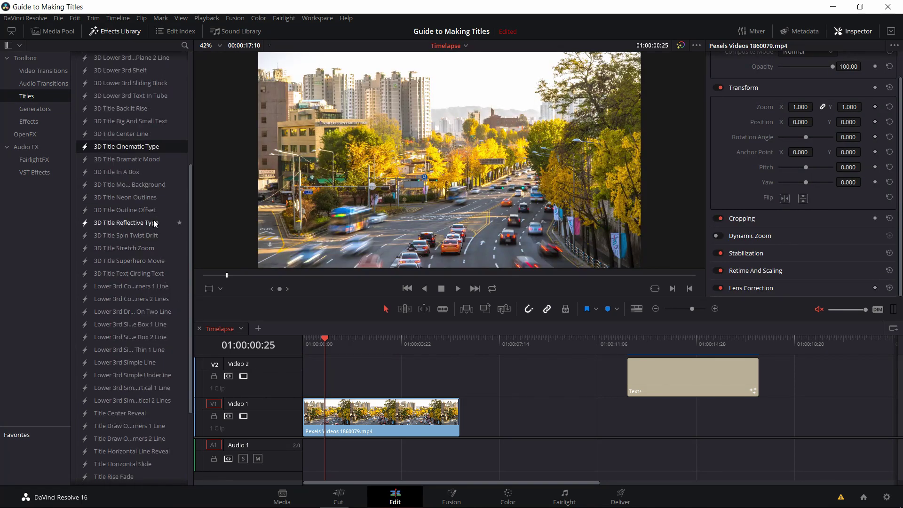
scroll(153, 202, "down", 2)
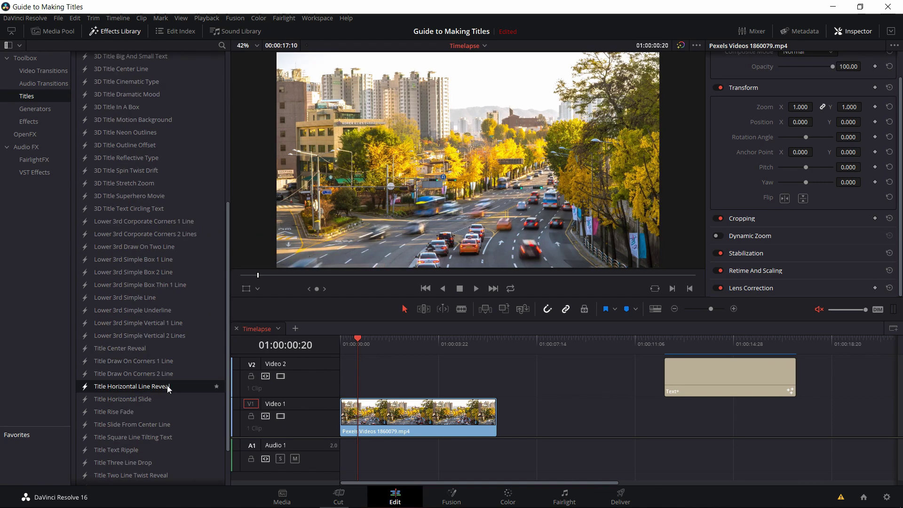
left_click_drag(167, 386, 342, 381)
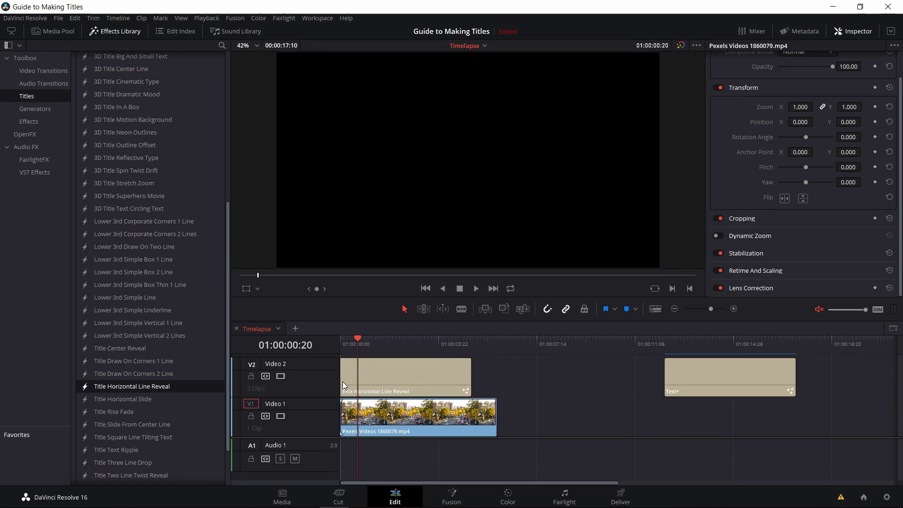
left_click_drag(374, 344, 384, 343)
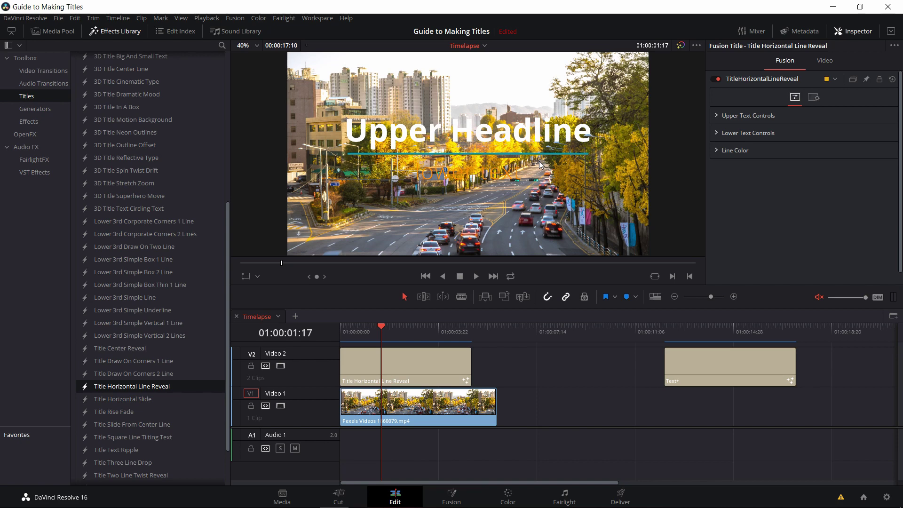
- Move the Title Horizontal Line Reveal clip up to Video 3 and add a Solid Color generator beneath it on Video 2
left_click_drag(525, 309, 528, 276)
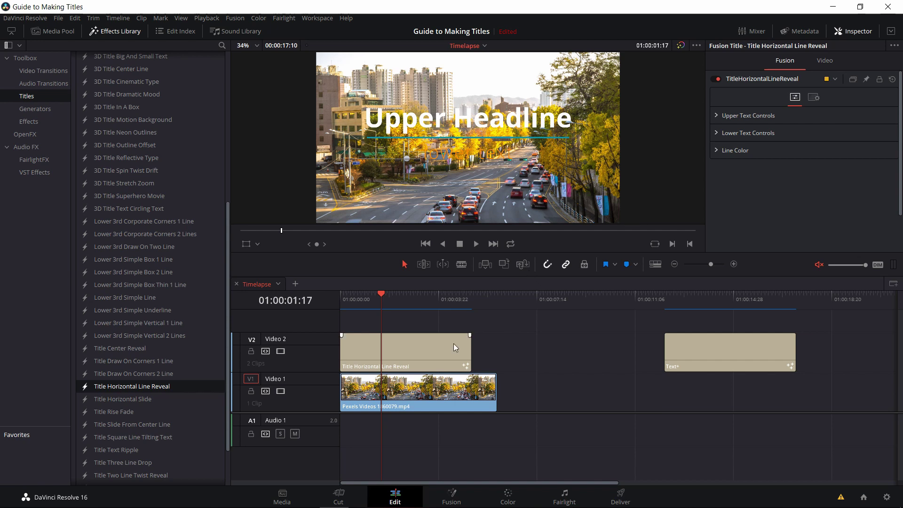
left_click_drag(316, 413, 318, 443)
left_click_drag(387, 384, 399, 354)
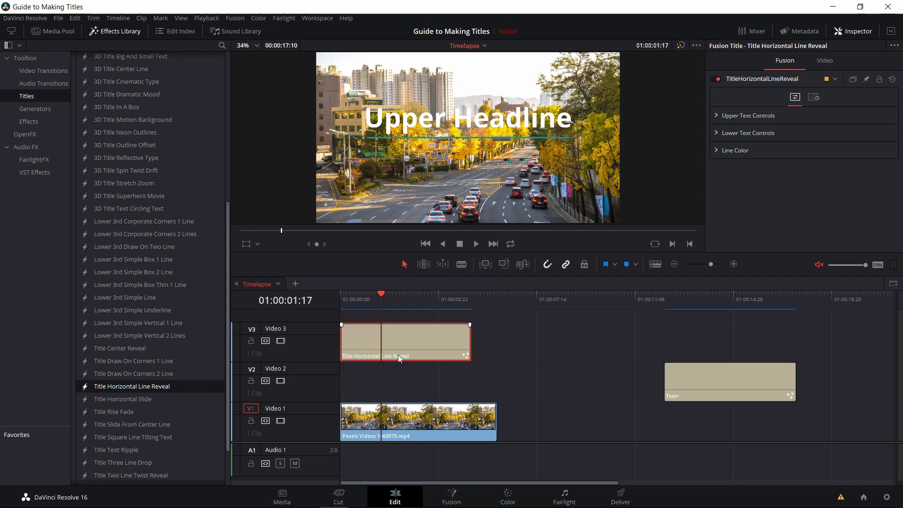
left_click(51, 108)
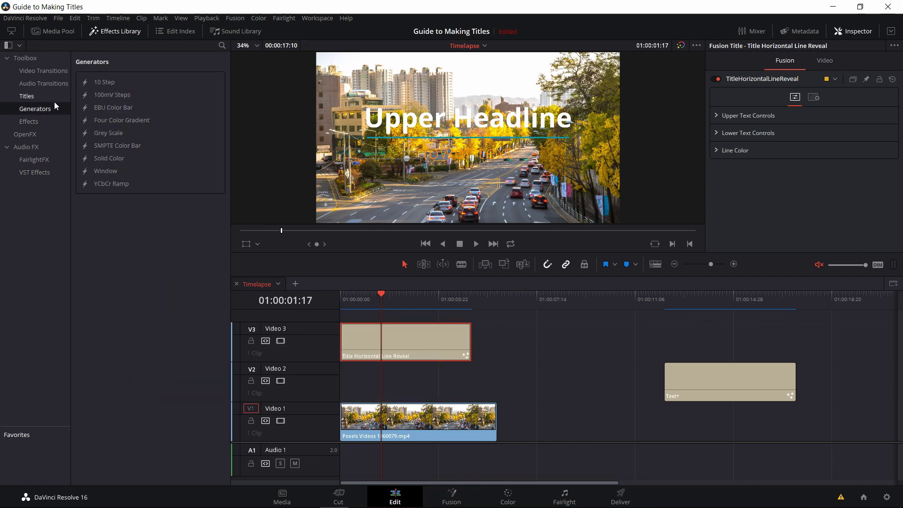
left_click_drag(116, 157, 340, 380)
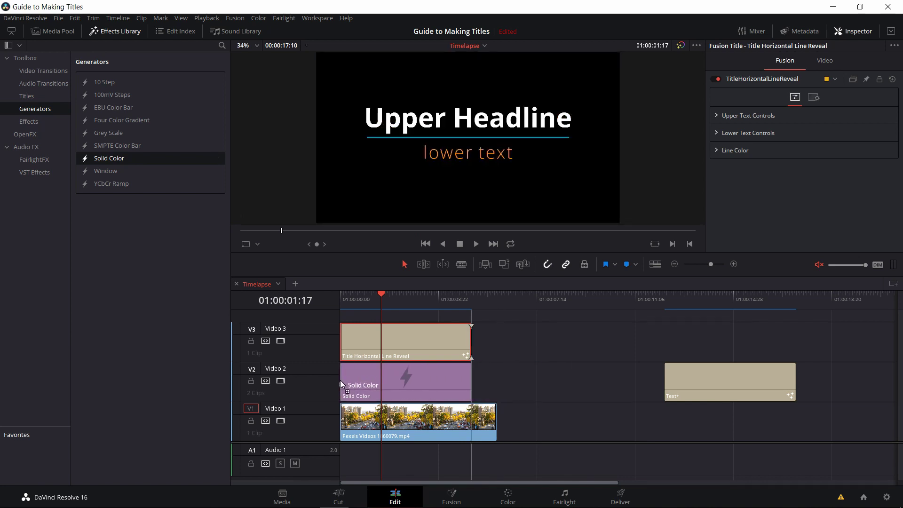
- Set the Solid Color clip's opacity to 50
left_click(456, 381)
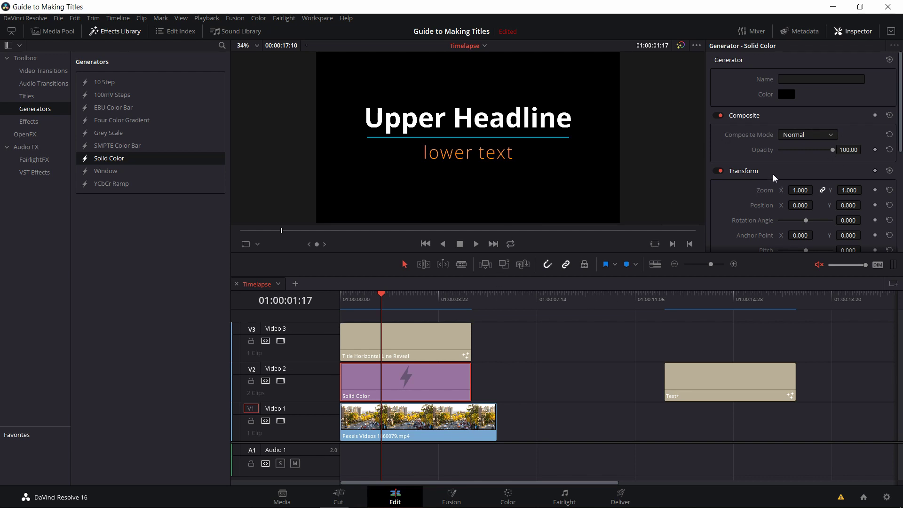
left_click(831, 150)
left_click_drag(832, 151, 805, 150)
left_click(859, 150)
type("50")
key("Return")
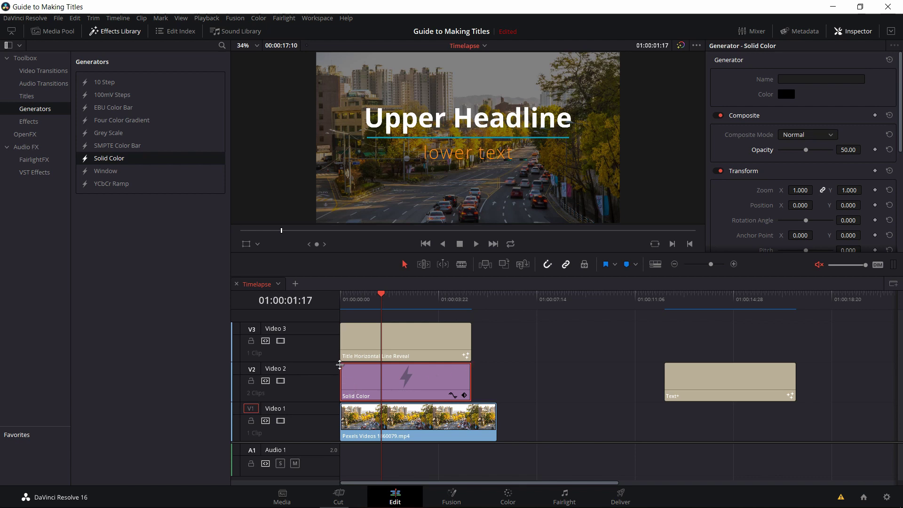
- Add a fade-in and a fade-out to the Solid Color clip and return the playhead to the timeline start
left_click_drag(469, 365, 444, 365)
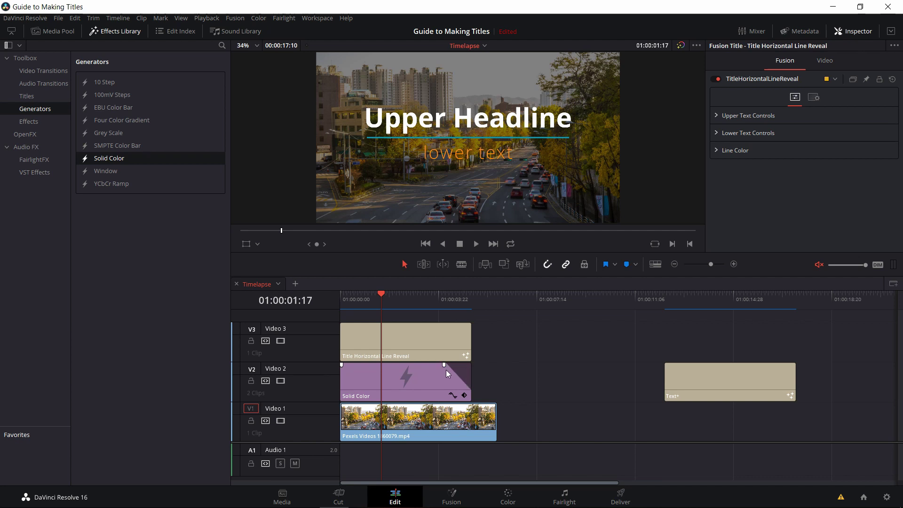
left_click_drag(342, 365, 362, 365)
left_click(364, 301)
key("Home")
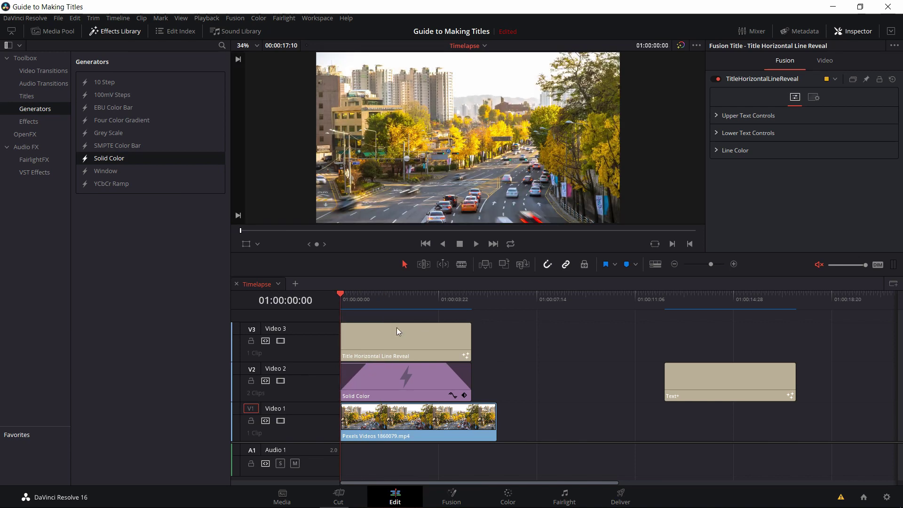
- Play the title over its fading Solid Color background and review the fade-out between 01:00:03:13 and 01:00:04:12
key("space")
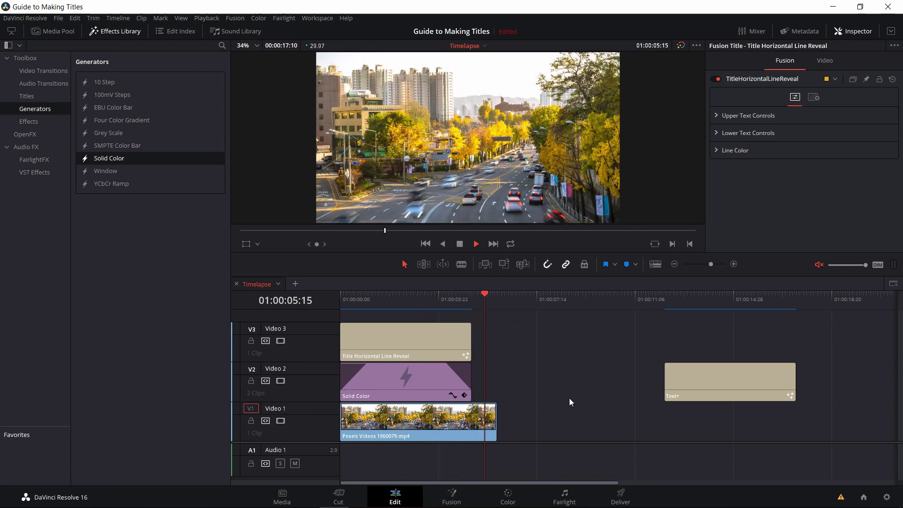
left_click(431, 300)
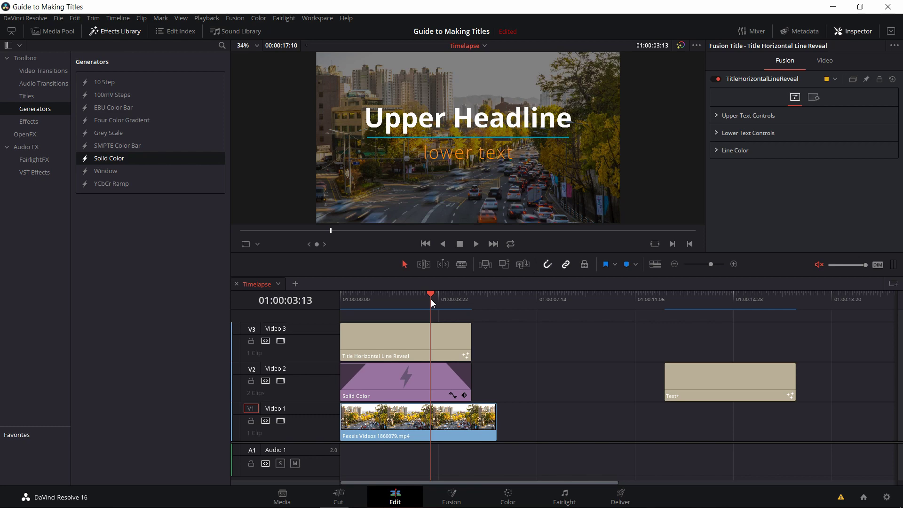
key("space")
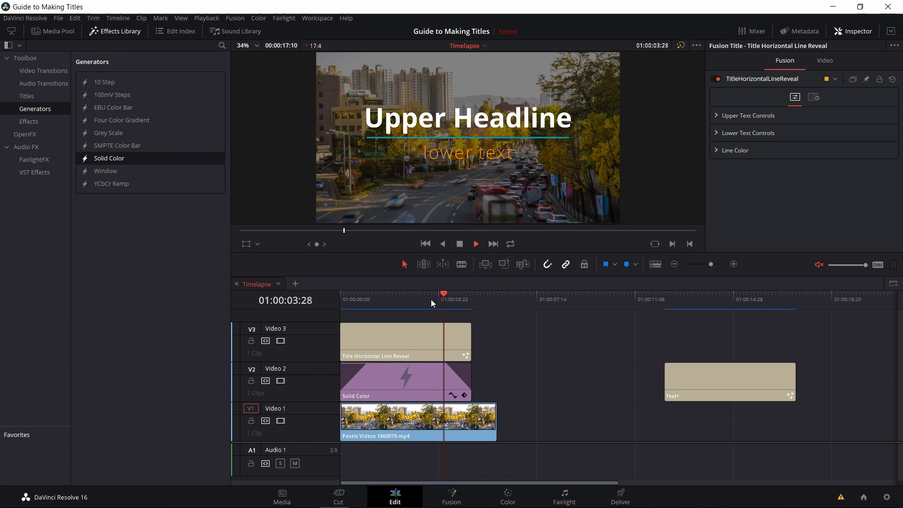
left_click(443, 306)
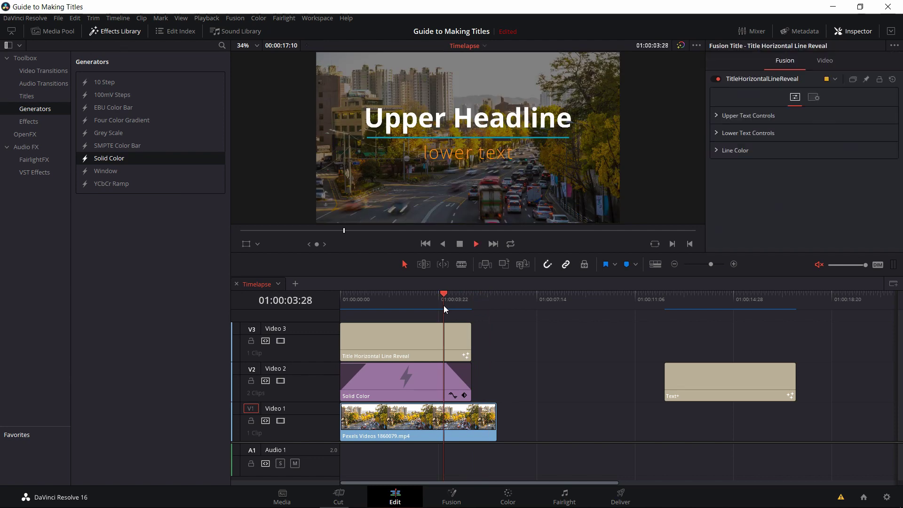
left_click(445, 301)
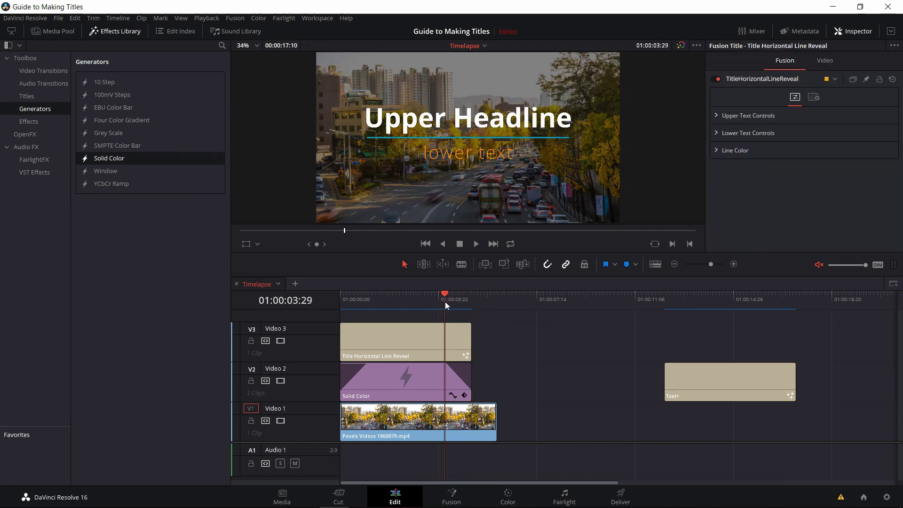
key("space")
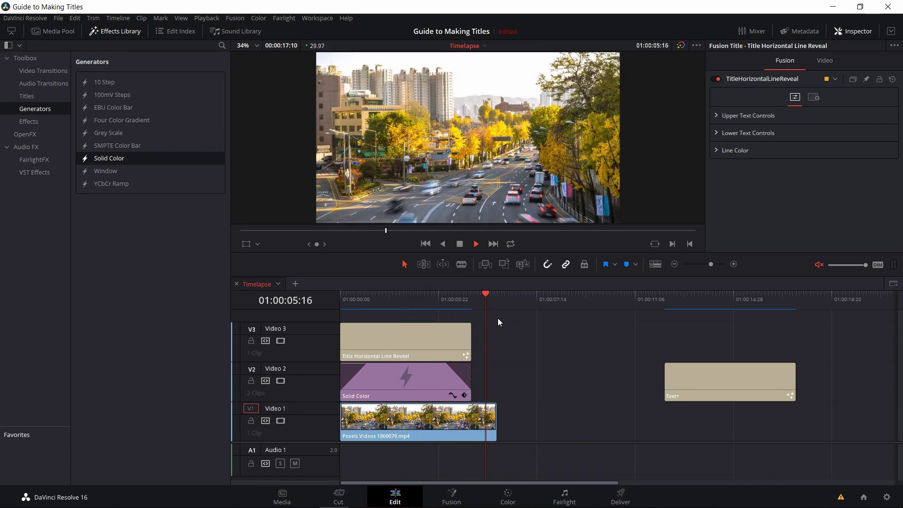
key("space")
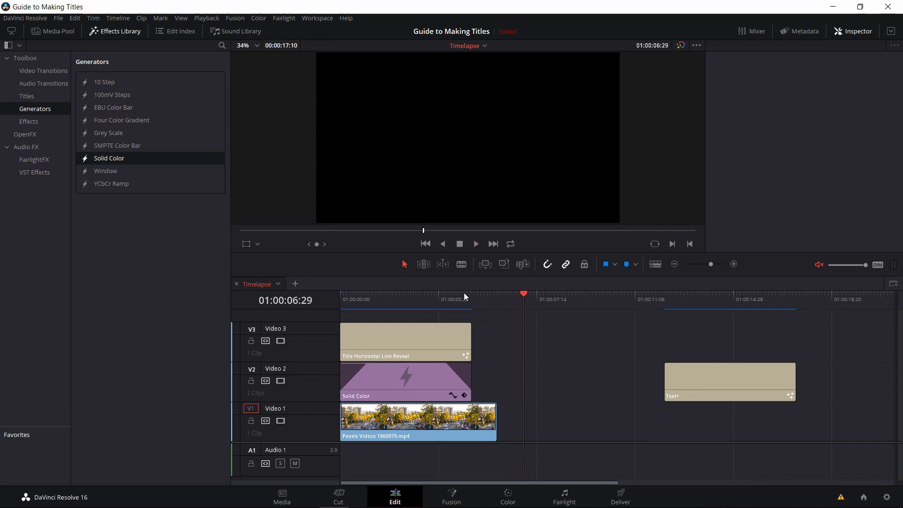
left_click(455, 303)
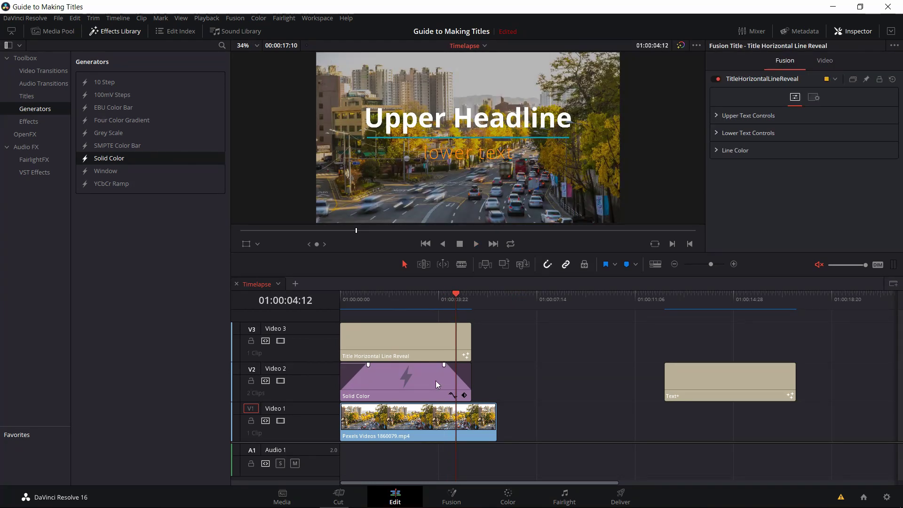
- Delete the Solid Color clip and open the Title Horizontal Line Reveal clip in the Fusion page at 01:00:02:13
left_click(435, 380)
key("Delete")
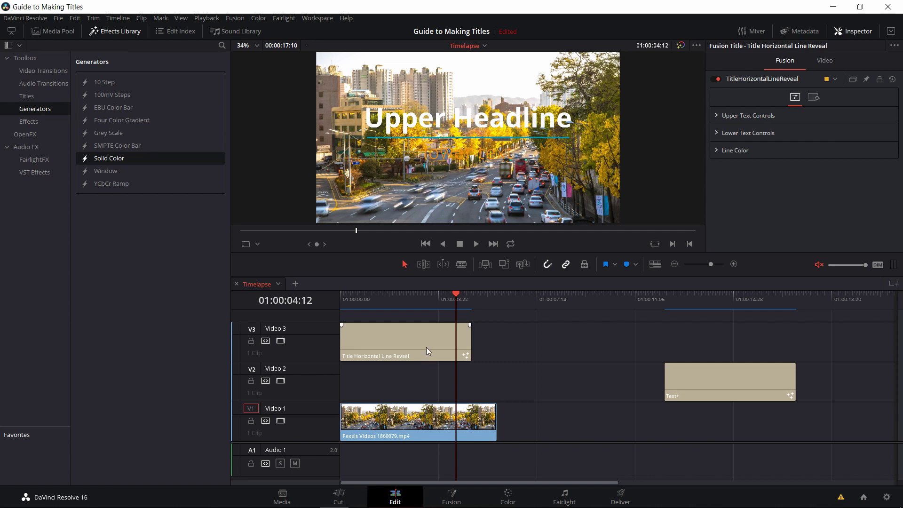
left_click(412, 349)
left_click(405, 300)
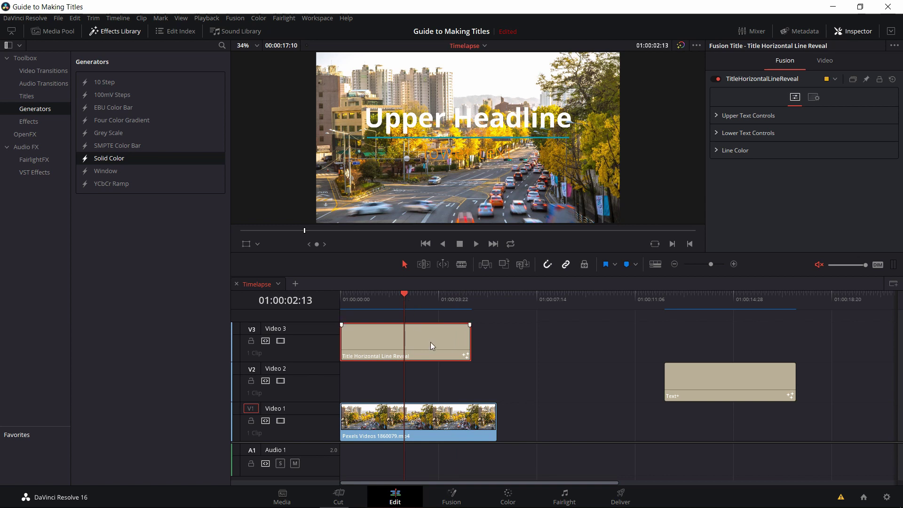
left_click(460, 503)
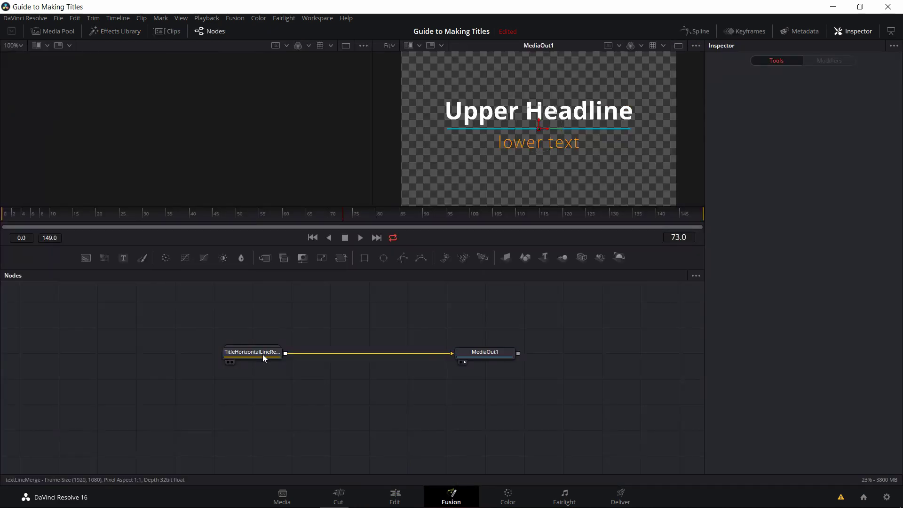
- Look inside the TitleHorizontalLineReveal group, space it farther apart from MediaOut1, and leave the group collapsed
double_click(262, 356)
left_click_drag(263, 354, 222, 336)
left_click_drag(491, 353, 564, 339)
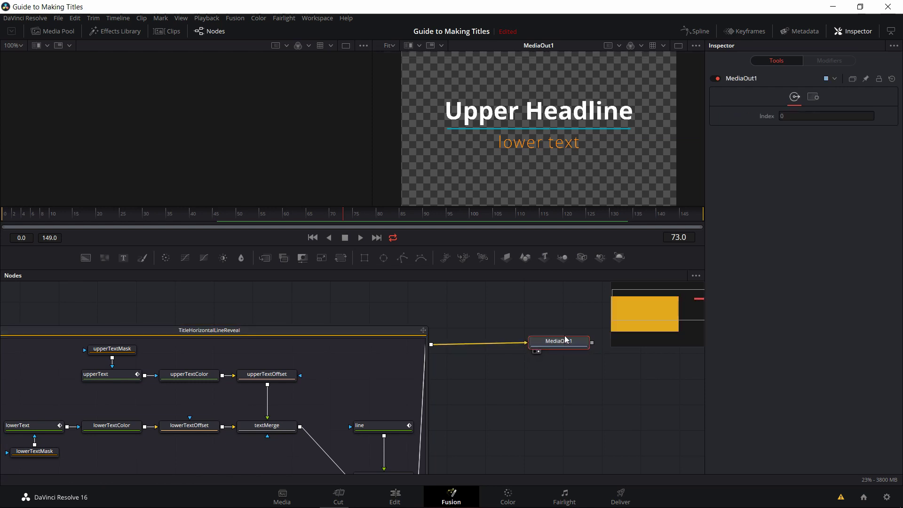
left_click_drag(487, 340, 408, 315)
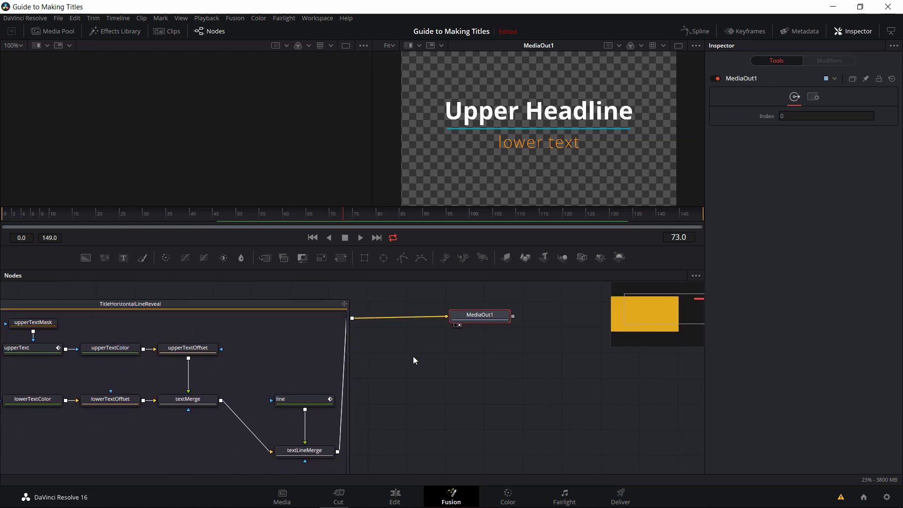
left_click_drag(203, 303, 312, 302)
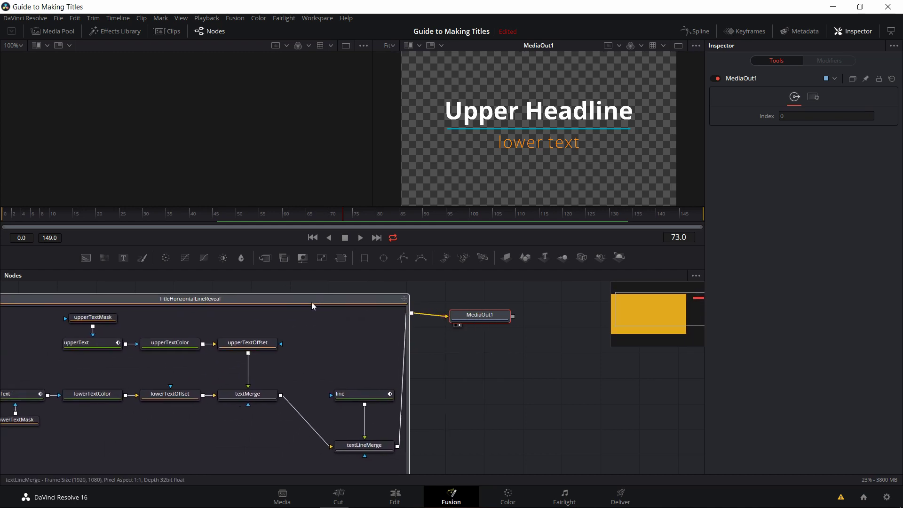
left_click(84, 308)
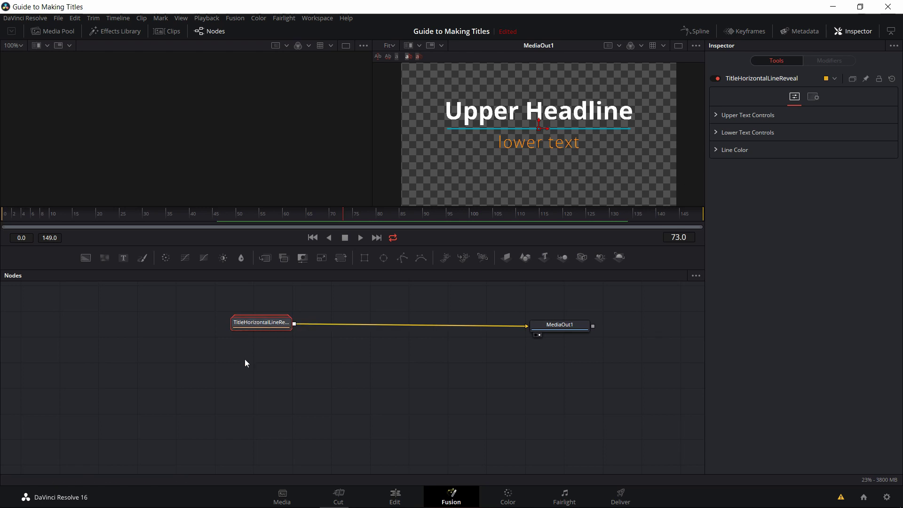
- Add a Background generator node in the empty area below the connection between TitleHorizontalLineReveal and MediaOut1
left_click(296, 377)
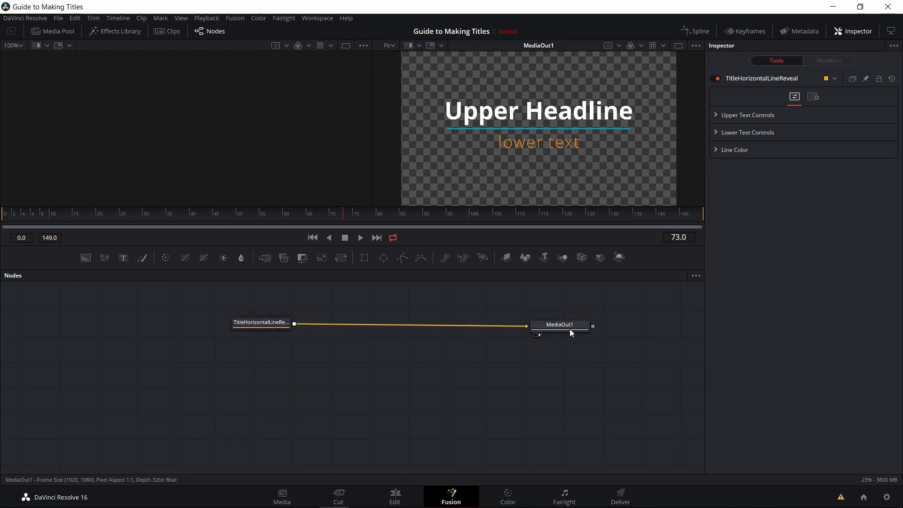
right_click(303, 362)
mouse_move(331, 207)
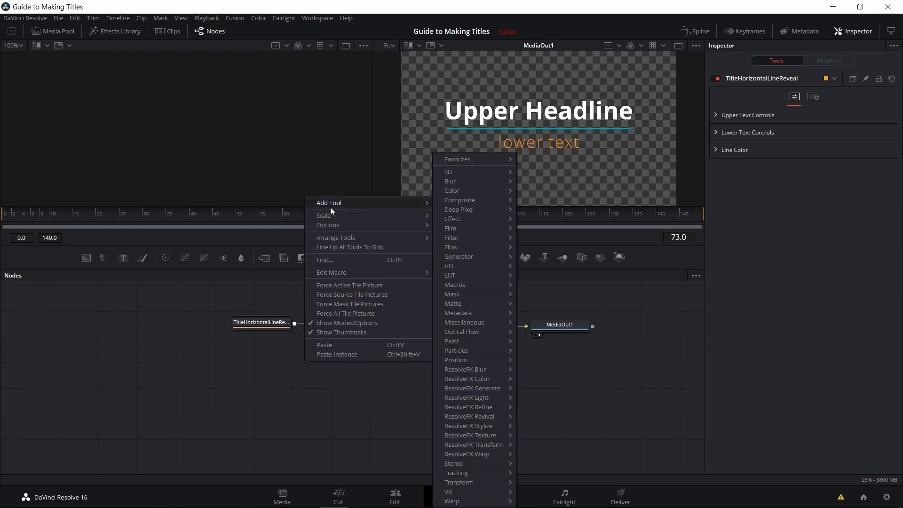
mouse_move(476, 257)
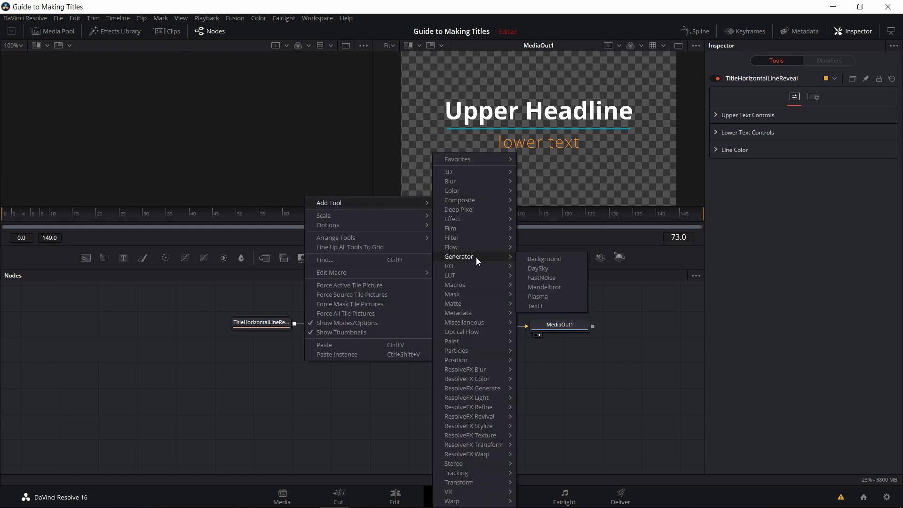
left_click(529, 259)
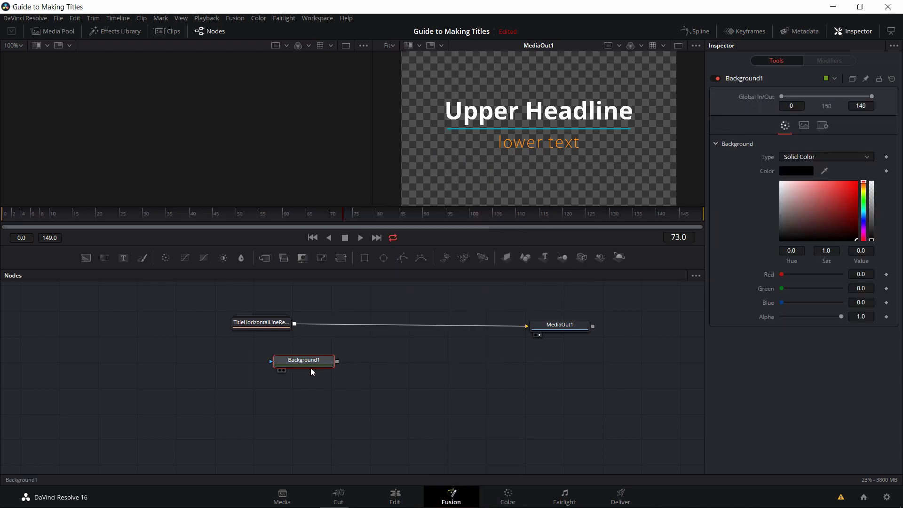
- Add a Merge node from the Composite tools and place it between the Background1 and MediaOut1 nodes
left_click_drag(306, 368, 319, 388)
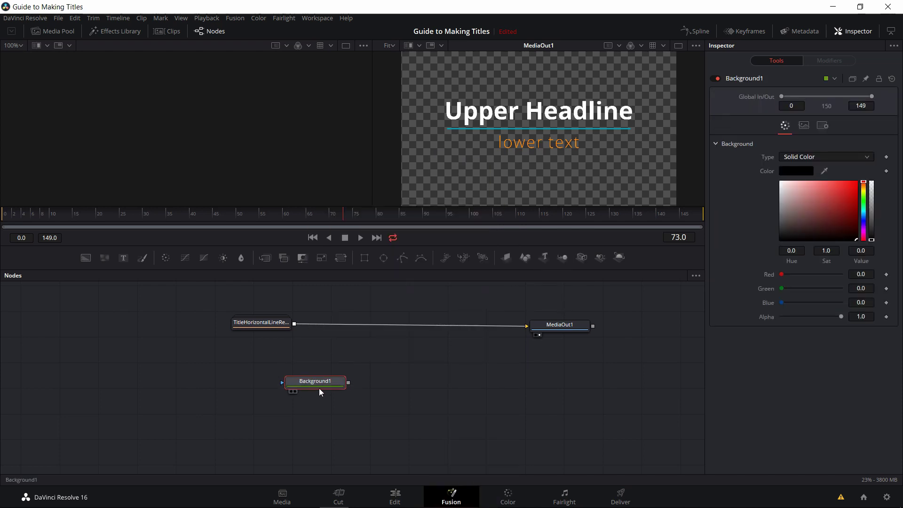
left_click_drag(467, 369, 508, 360)
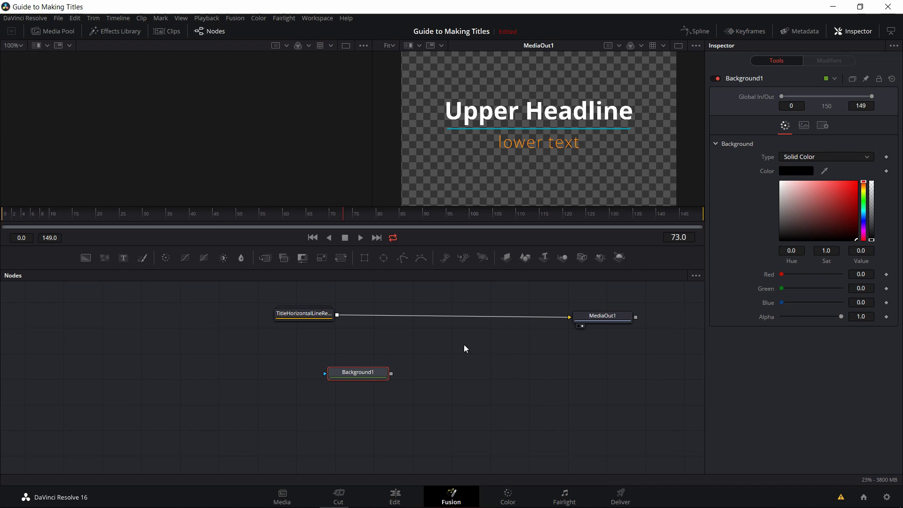
right_click(448, 351)
mouse_move(509, 191)
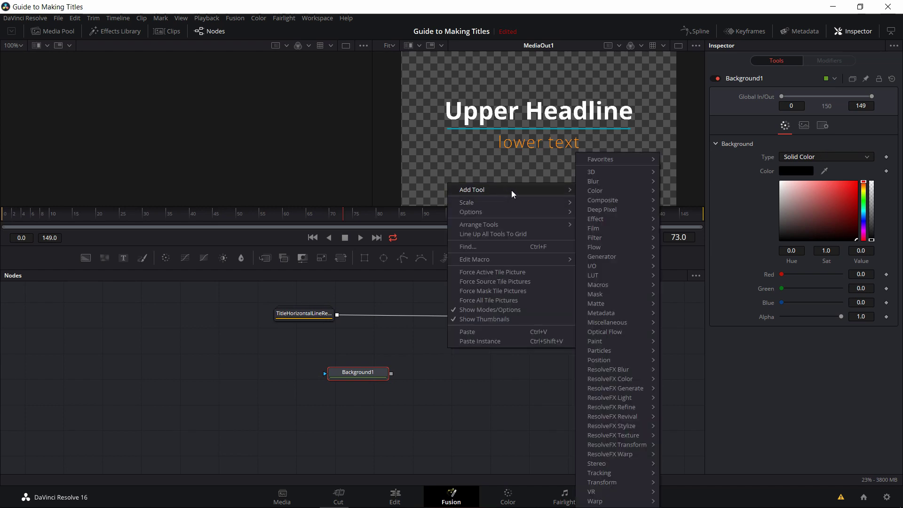
mouse_move(617, 203)
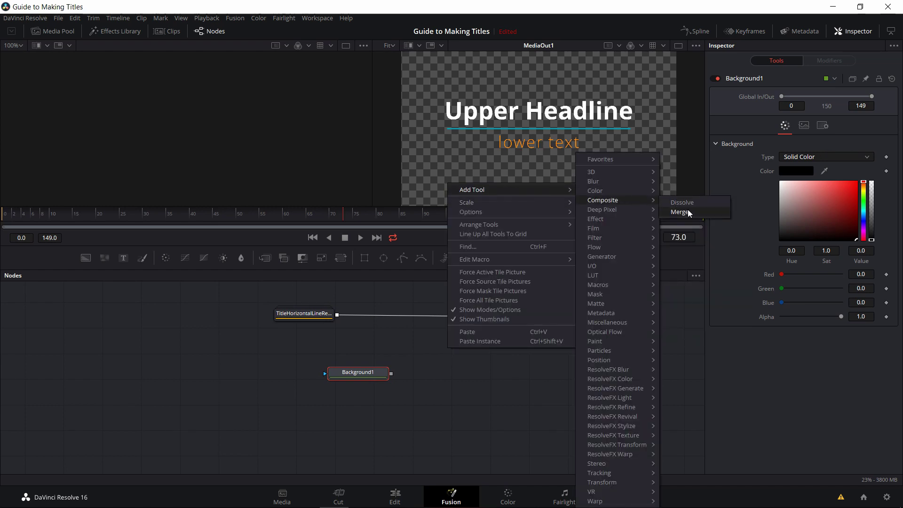
left_click(687, 210)
left_click_drag(481, 377, 522, 375)
left_click_drag(508, 345, 548, 343)
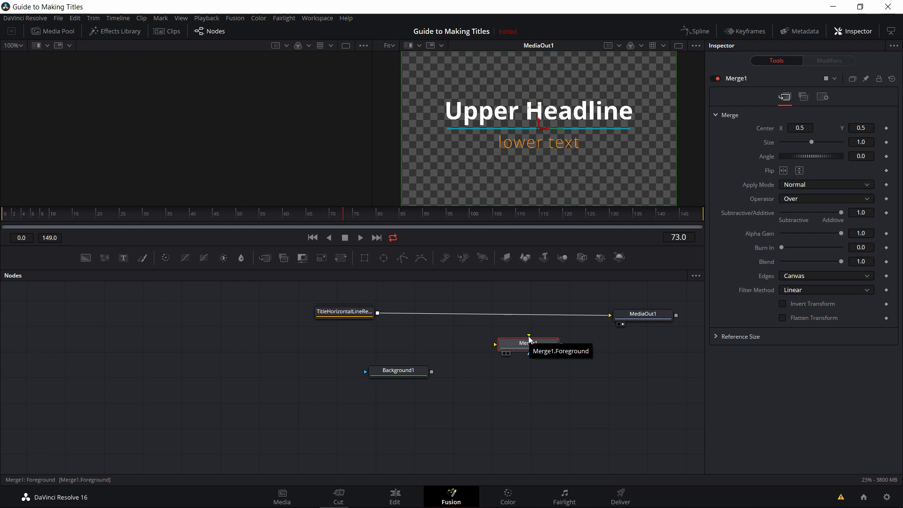
- Connect the output of Background1 to the background input of Merge1
left_click(410, 371)
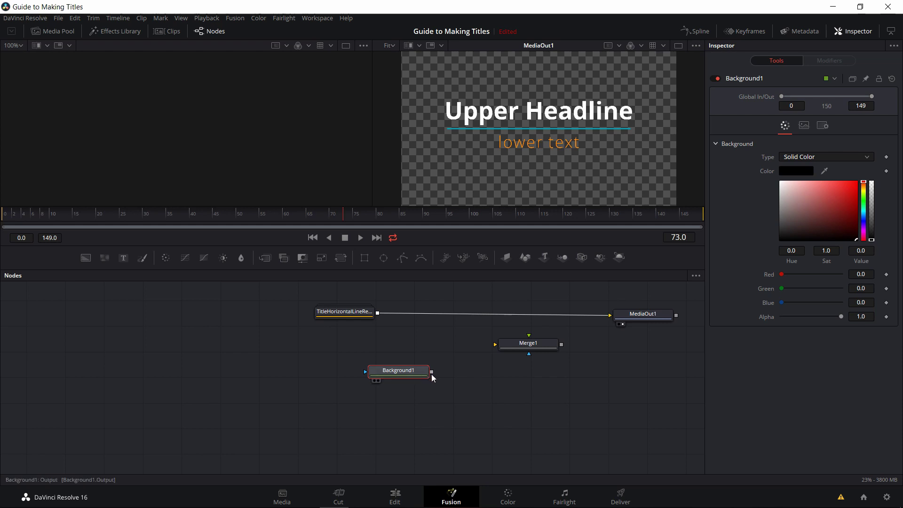
left_click_drag(433, 373, 489, 345)
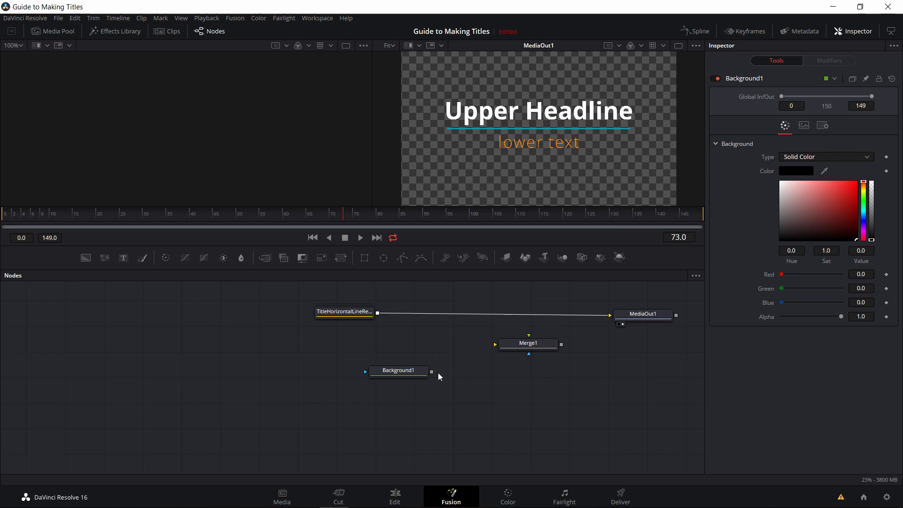
left_click(417, 376)
left_click_drag(417, 376, 414, 378)
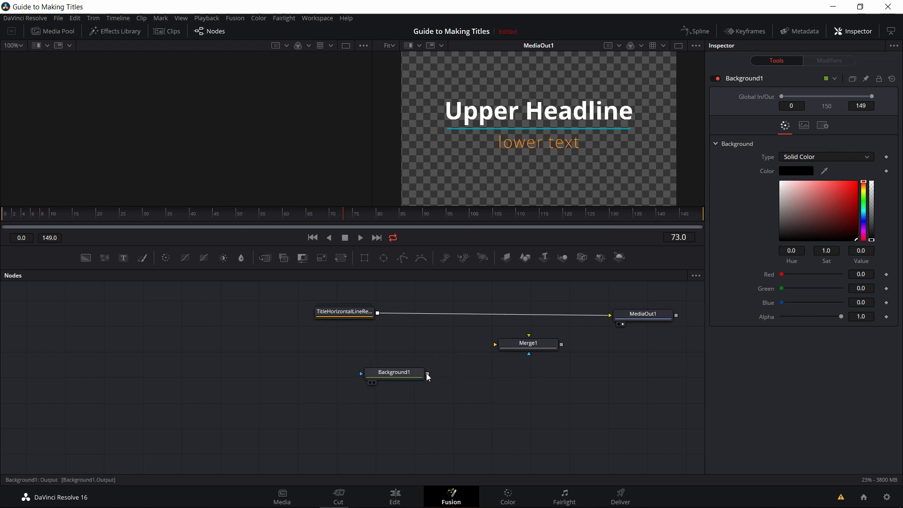
left_click_drag(428, 374, 492, 350)
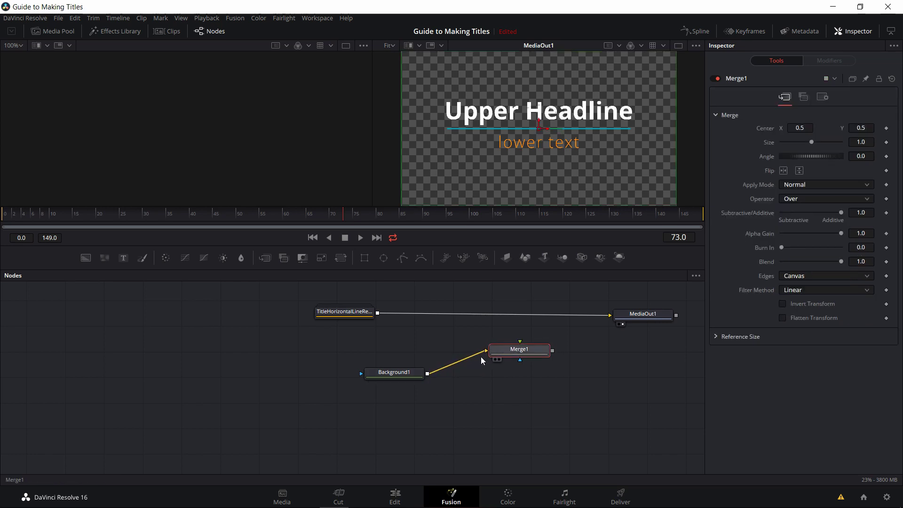
left_click(397, 375)
left_click(514, 355)
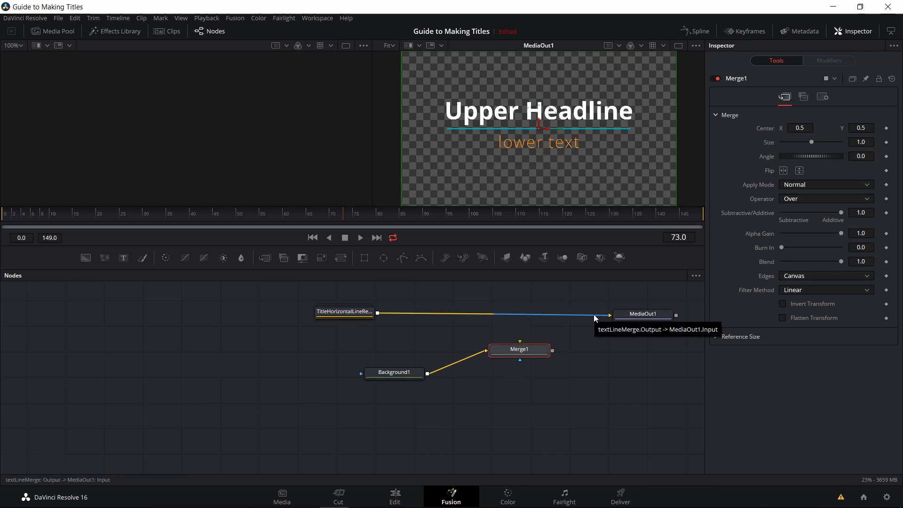
- Reroute the title node into Merge1's foreground input and connect Merge1's output to MediaOut1, displaying MediaOut1 in both viewers
left_click_drag(594, 318, 529, 368)
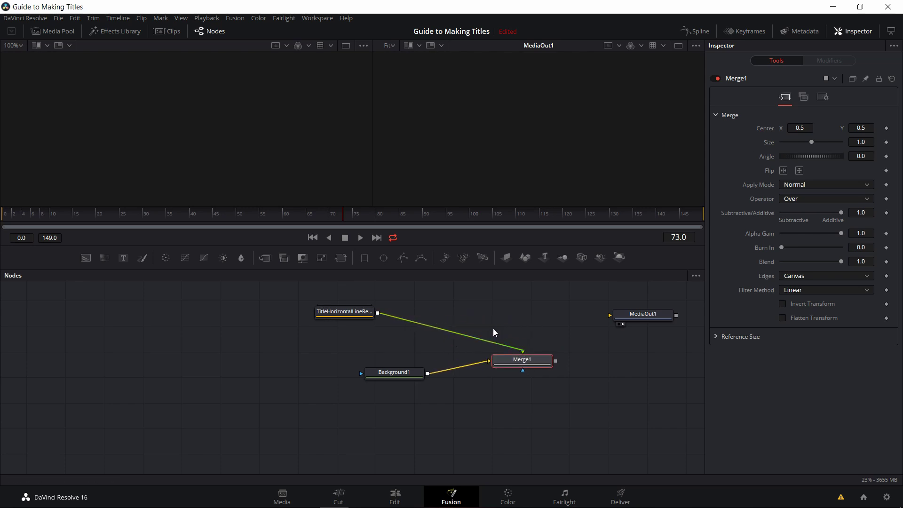
left_click_drag(555, 361, 612, 318)
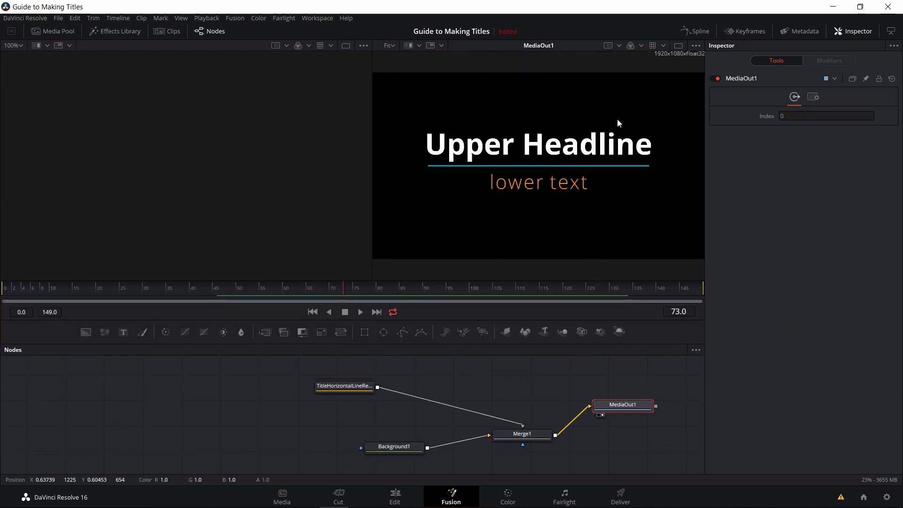
left_click(598, 414)
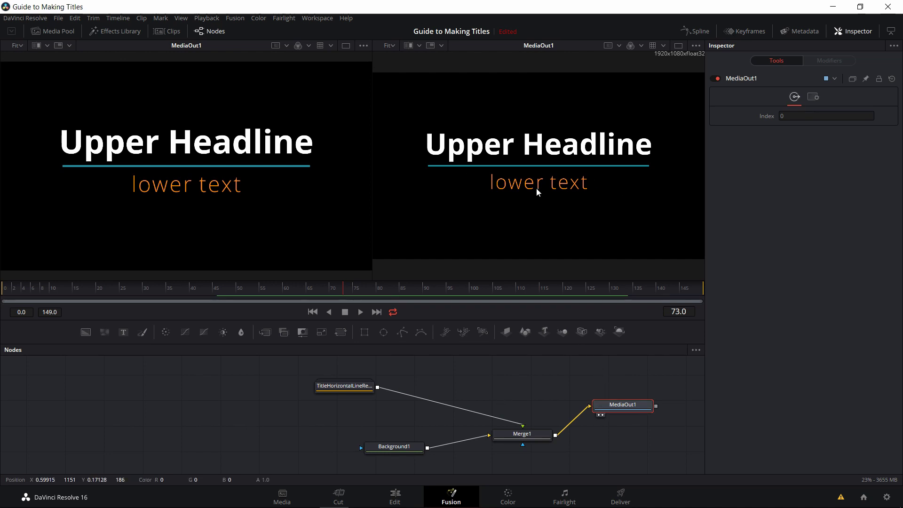
- Reposition the Background1 and title nodes in the node graph to spread them apart
left_click_drag(627, 378, 561, 375)
left_click_drag(325, 445, 330, 456)
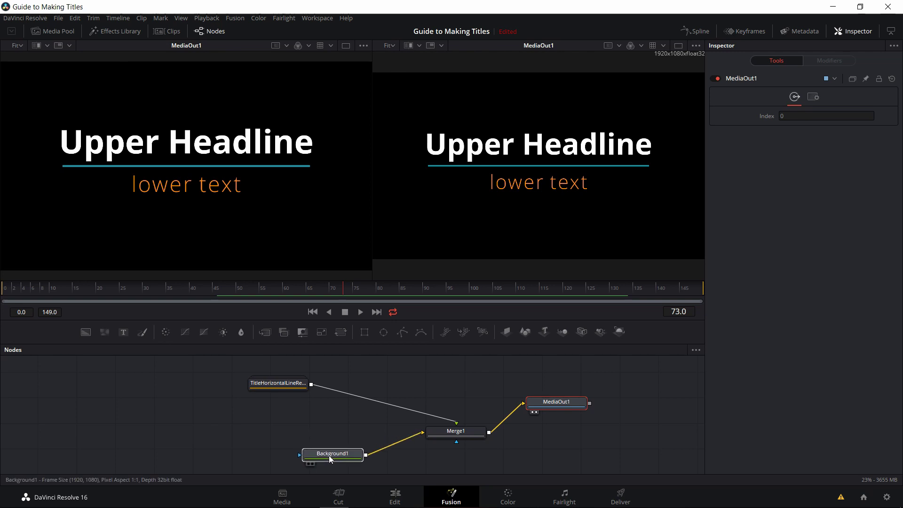
left_click_drag(295, 386, 318, 409)
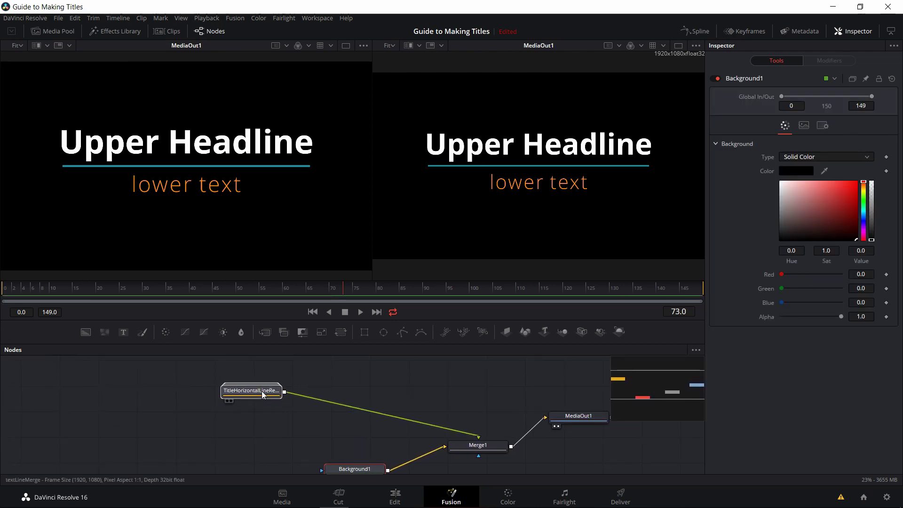
- Expand the TitleHorizontalLineReveal group to view its inner nodes and collapse it again
double_click(263, 395)
left_click_drag(402, 420, 411, 396)
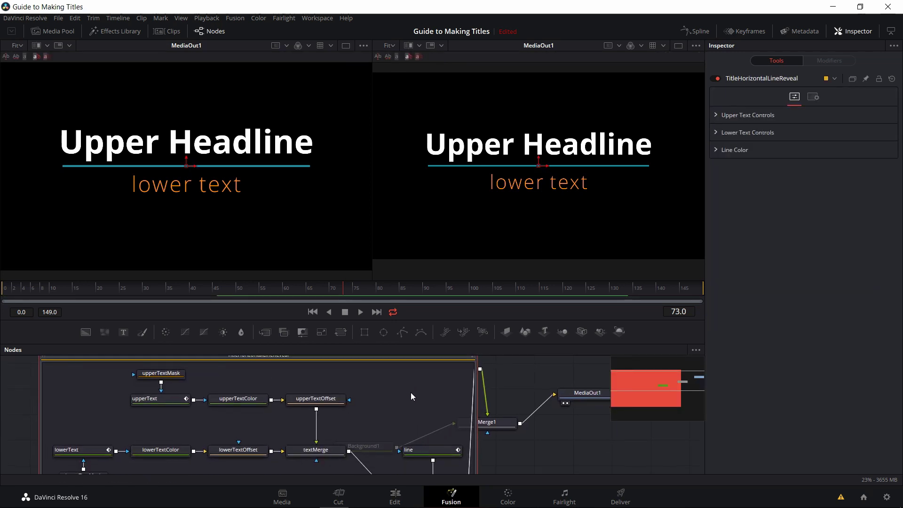
left_click_drag(374, 430, 450, 480)
key("ctrl+e")
- Select Background1, Merge1 and MediaOut1 together and move them closer to the title node
left_click_drag(358, 416, 301, 385)
left_click_drag(421, 376, 667, 464)
left_click_drag(596, 460, 551, 442)
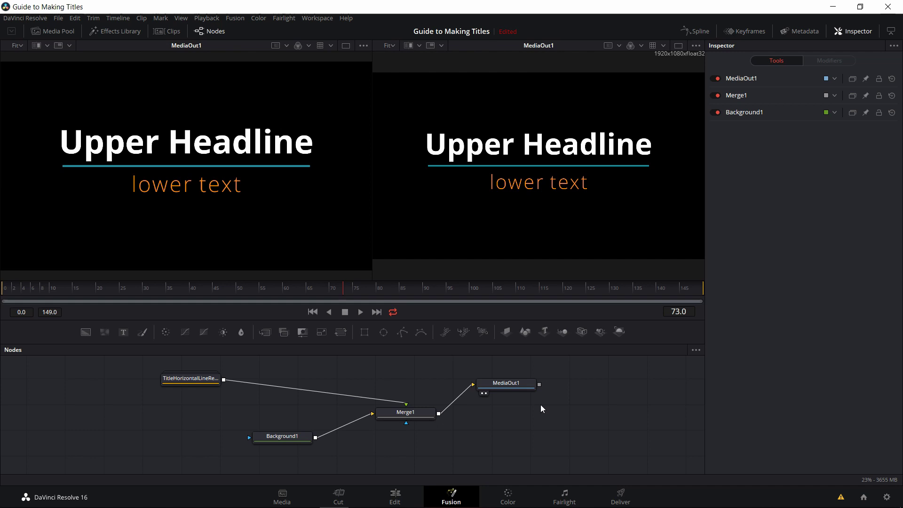
- Set Background1's alpha to 0.5 and check the title over the street footage on the Edit page
left_click(293, 439)
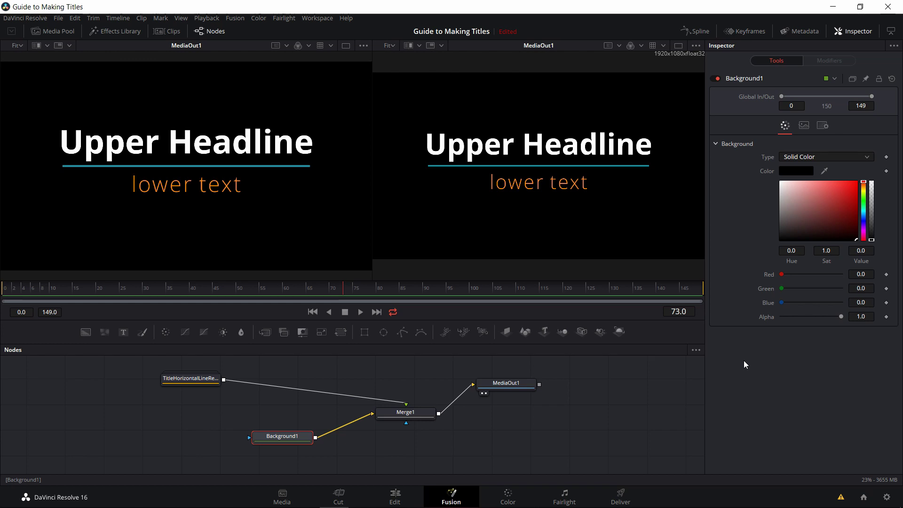
left_click(857, 320)
type("0.5")
key("Return")
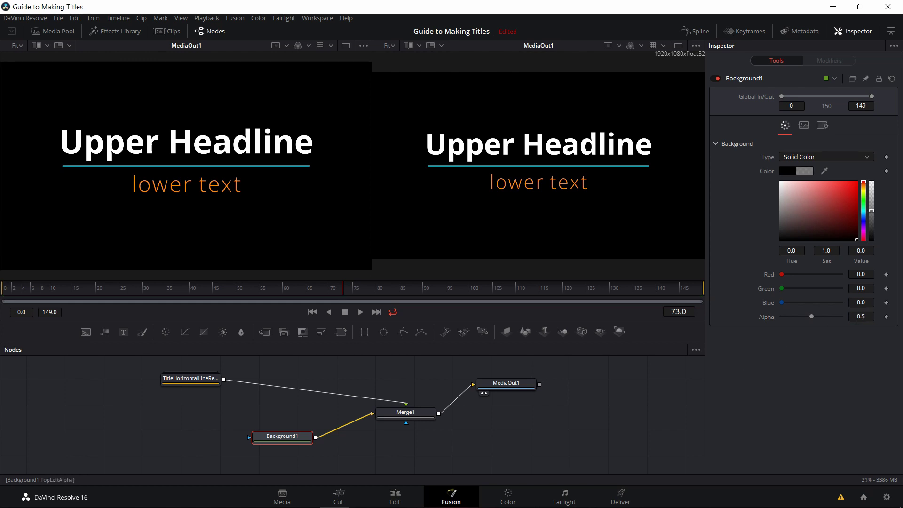
scroll(611, 214, "down", 1)
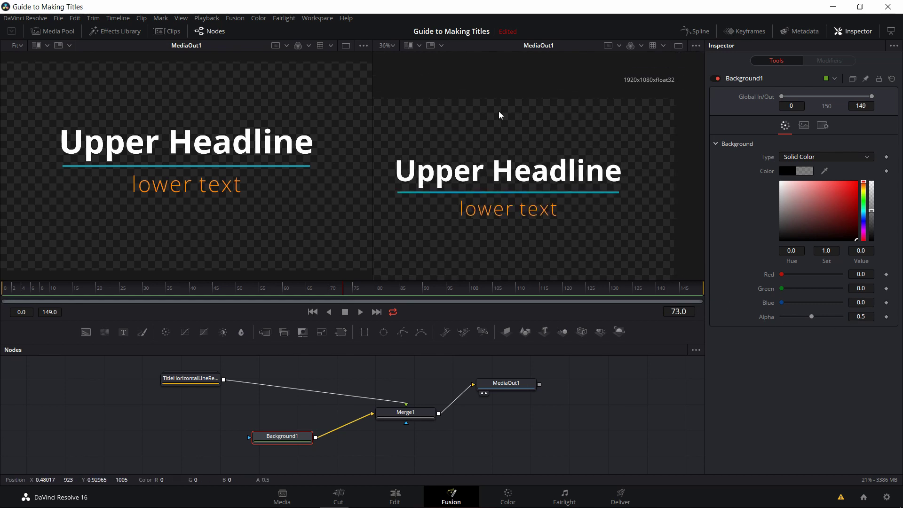
left_click_drag(500, 111, 521, 109)
left_click_drag(677, 121, 695, 109)
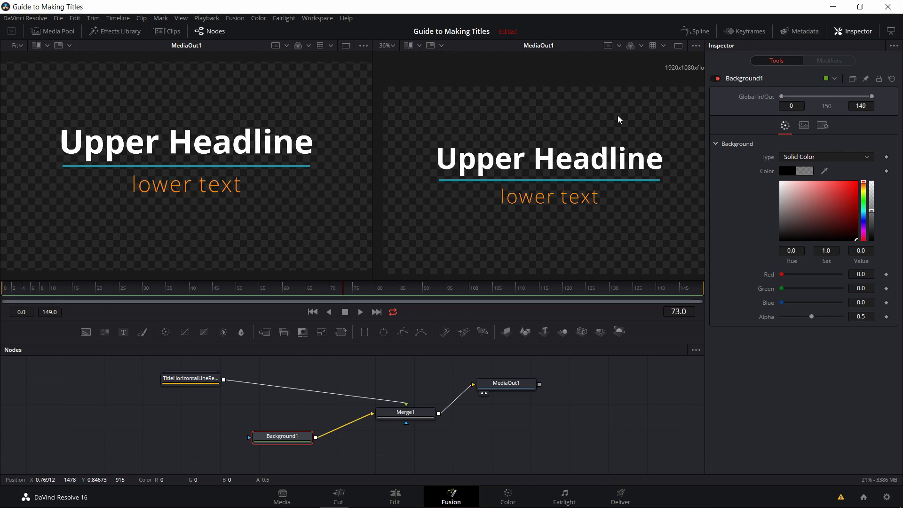
left_click_drag(641, 117, 599, 133)
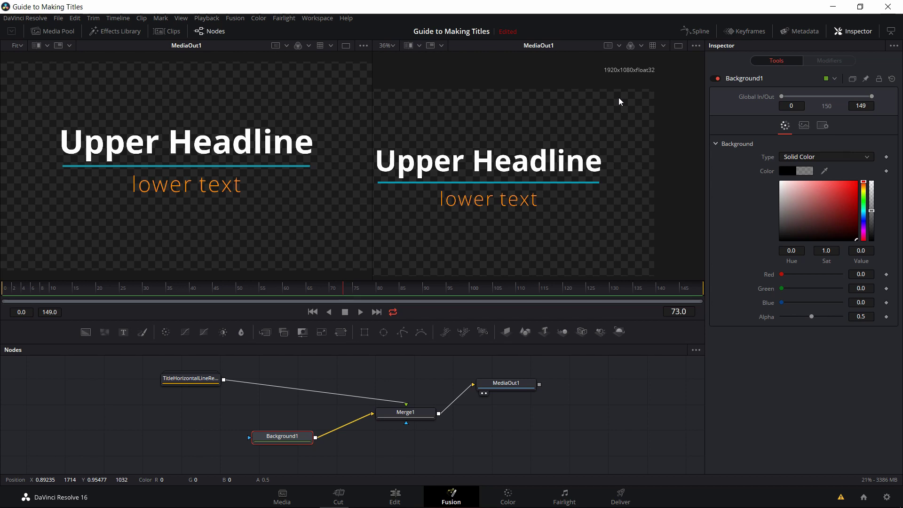
left_click_drag(638, 135, 662, 113)
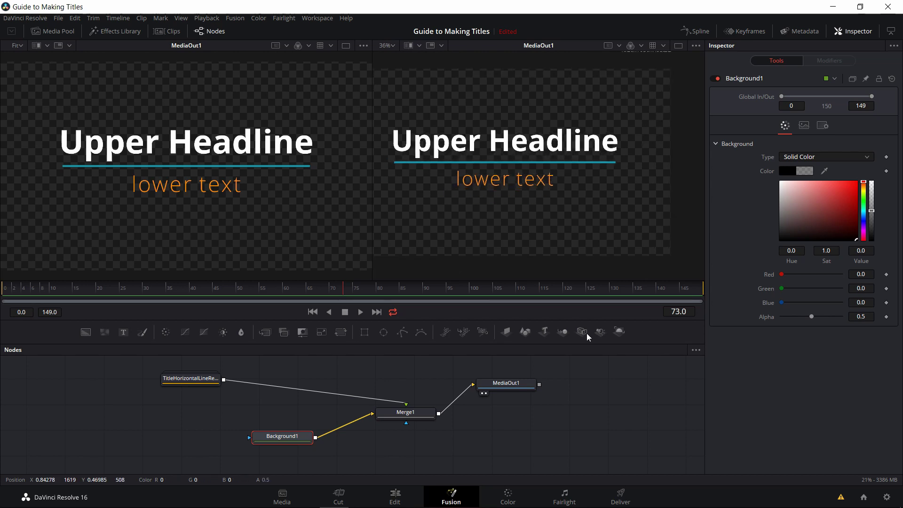
left_click(414, 494)
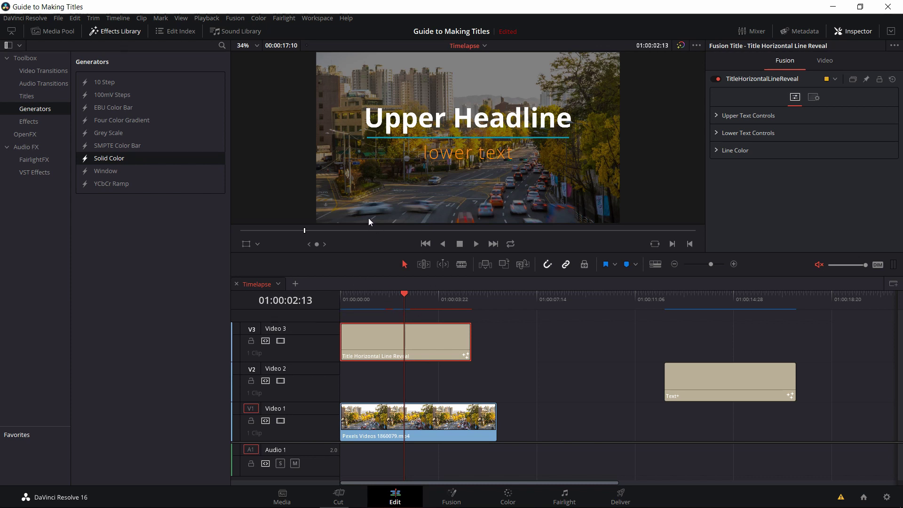
- Compare the title controls offered in the Edit page Inspector with the title, BackgroundEffect and Merge1 nodes on the Fusion page
key("shift+5")
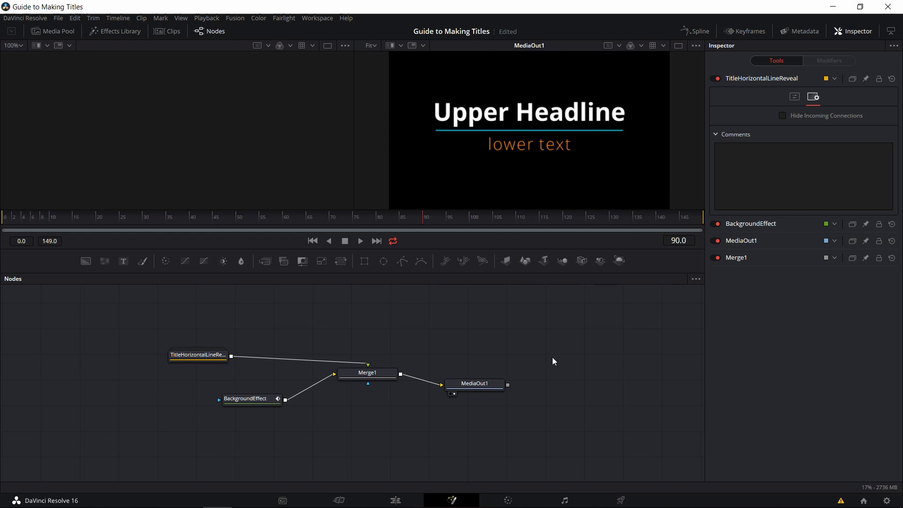
left_click(395, 499)
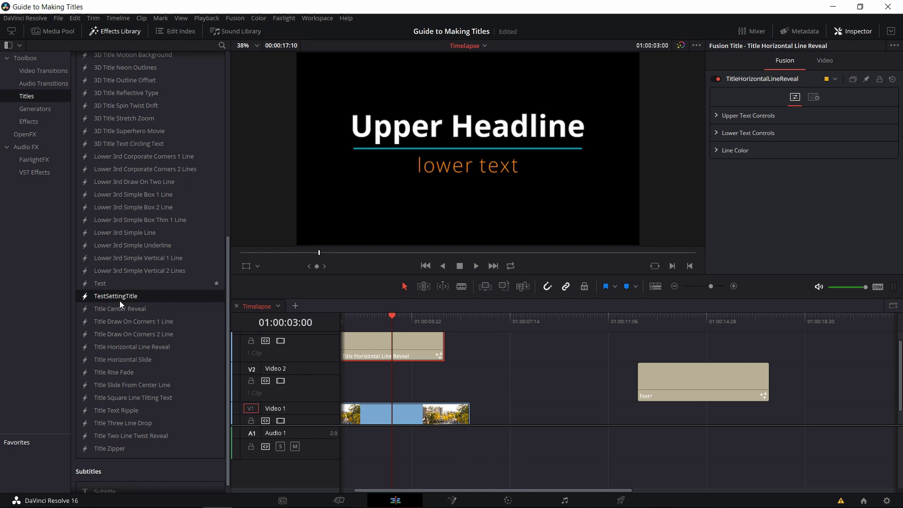
left_click(452, 500)
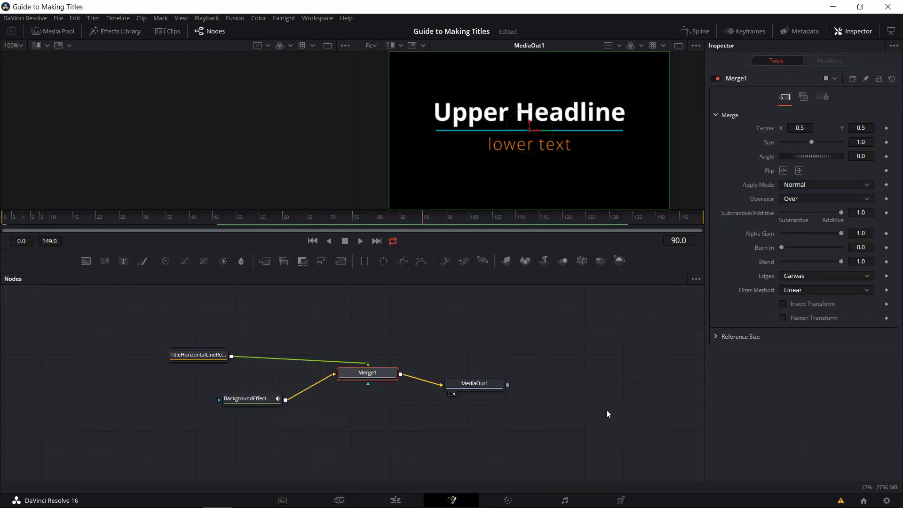
left_click(198, 354)
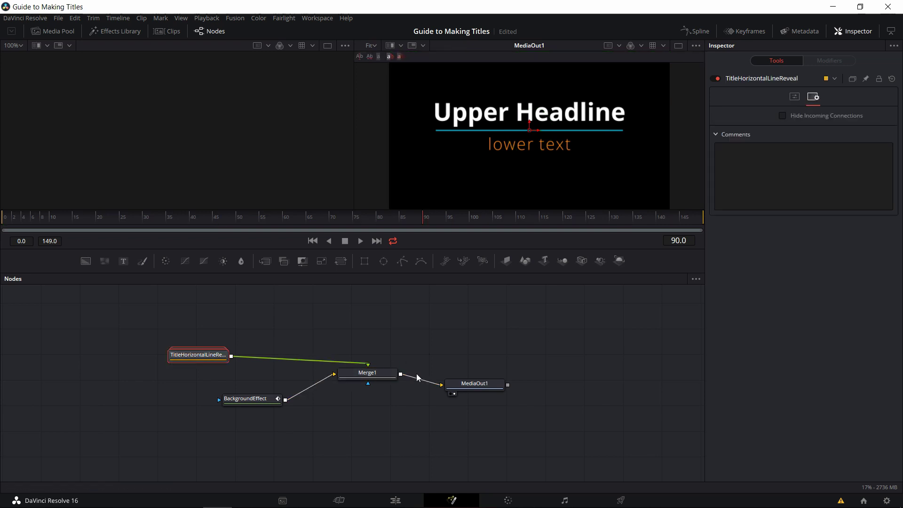
left_click(404, 502)
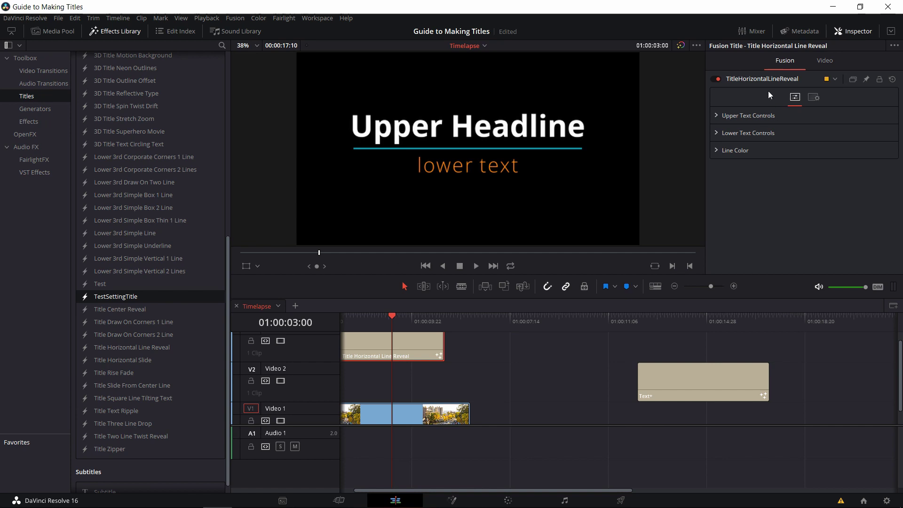
key("shift+5")
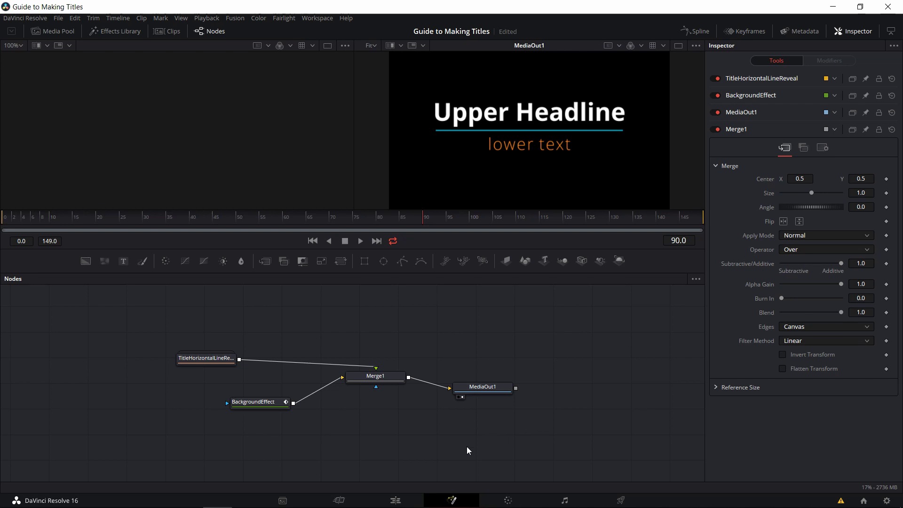
left_click(220, 360)
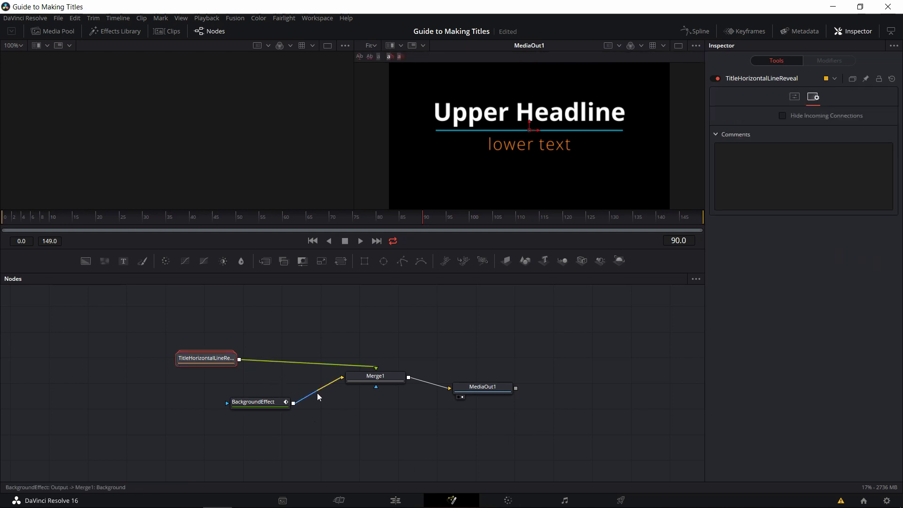
left_click(407, 499)
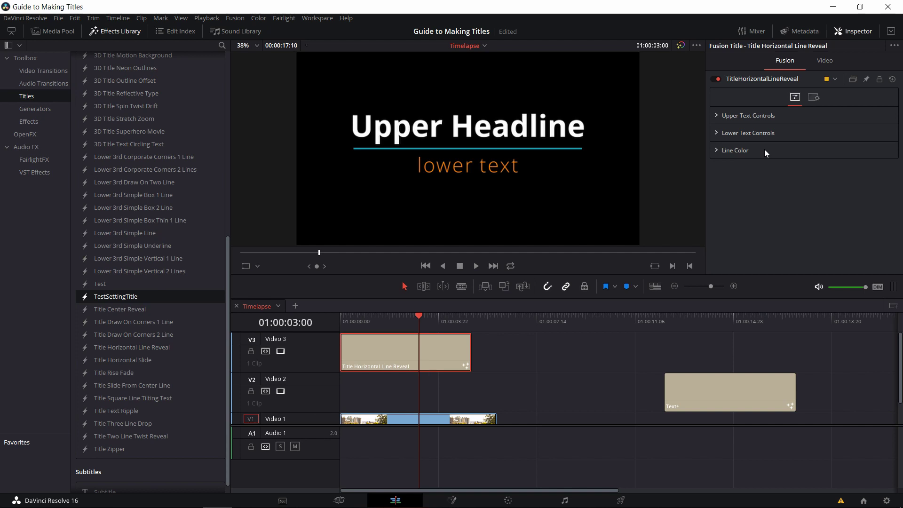
key("shift+5")
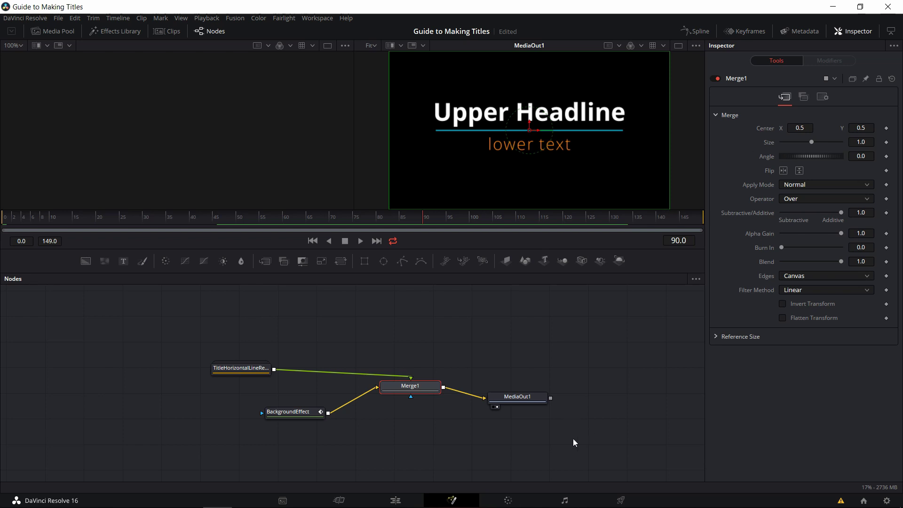
left_click(395, 500)
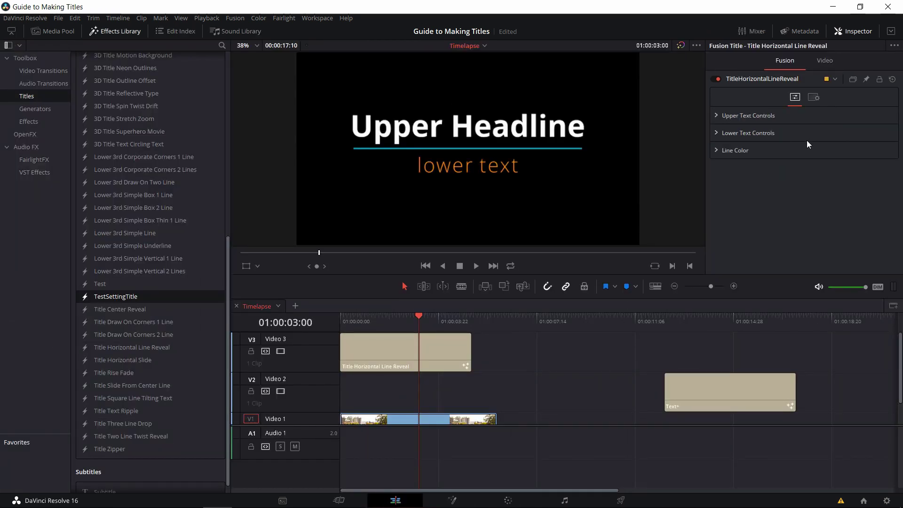
left_click(452, 500)
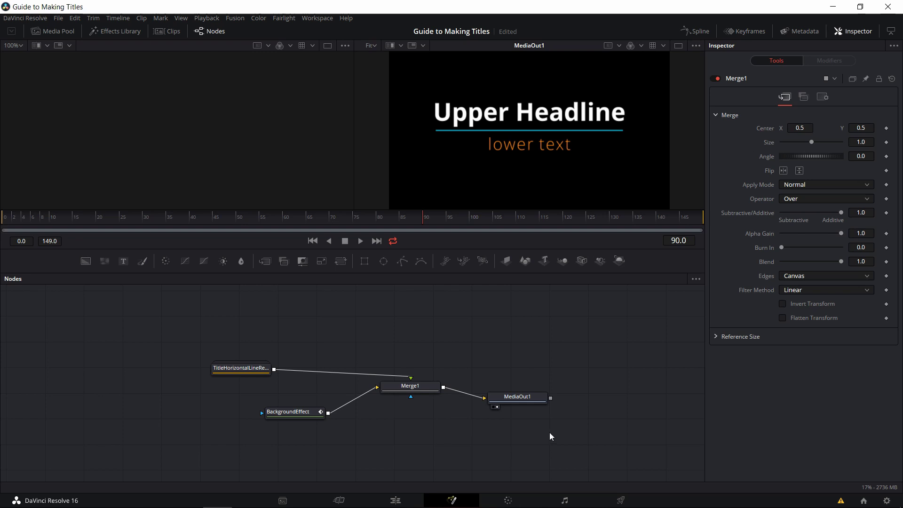
- Select all four title nodes and create a macro from them named CustomTitle1
left_click_drag(549, 433, 217, 338)
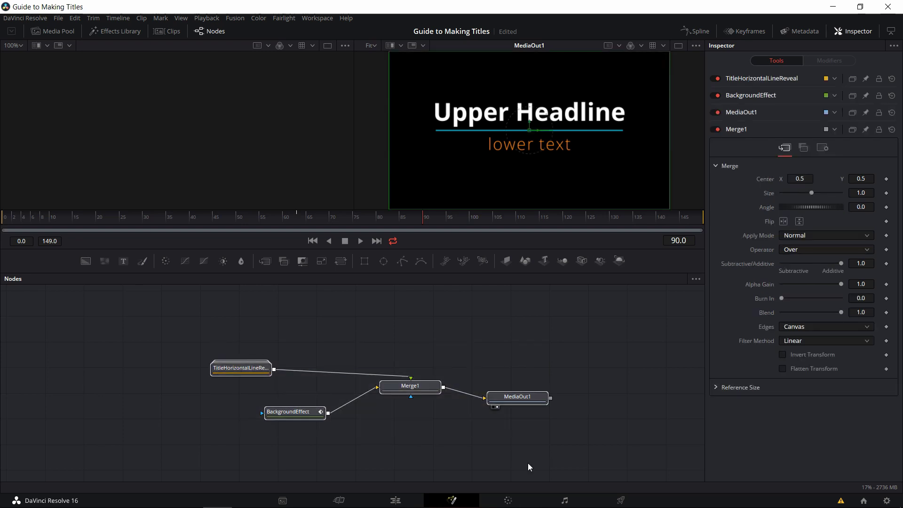
right_click(414, 391)
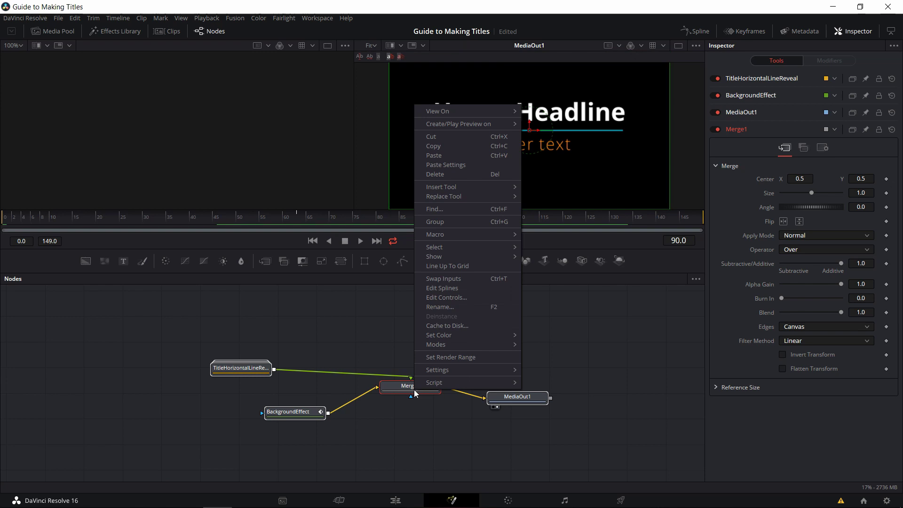
mouse_move(464, 232)
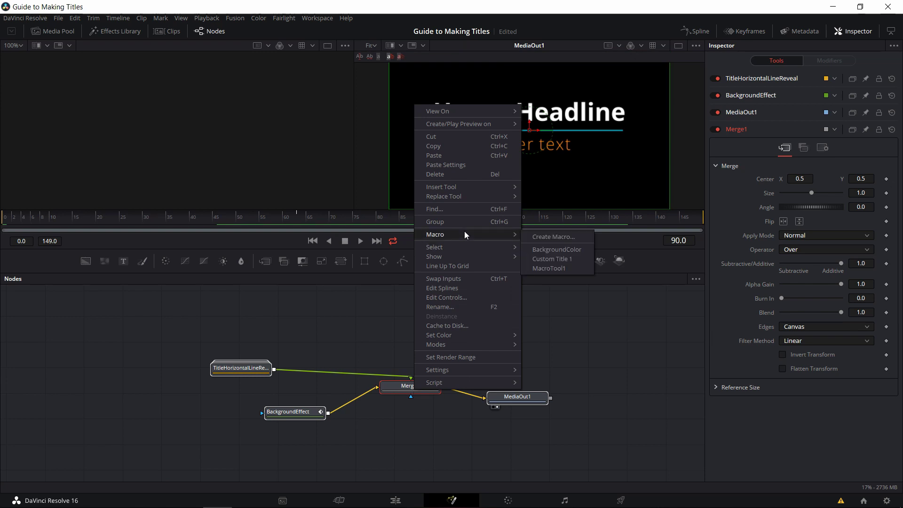
left_click(541, 236)
left_click_drag(174, 48, 538, 85)
double_click(611, 106)
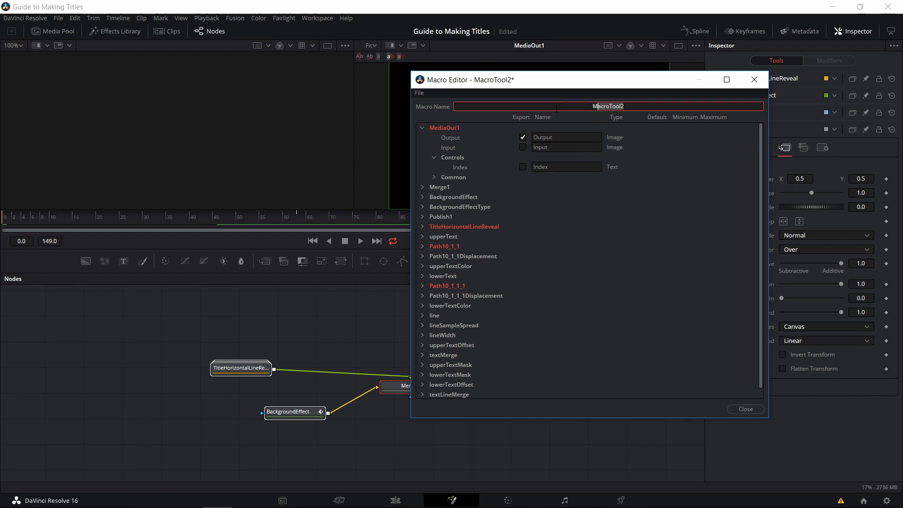
type("CustomTitle1")
- Mark BackgroundEffect's Color controls for export in the macro, from Type through all four corner colours to GradientType
scroll(445, 242, "down", 1)
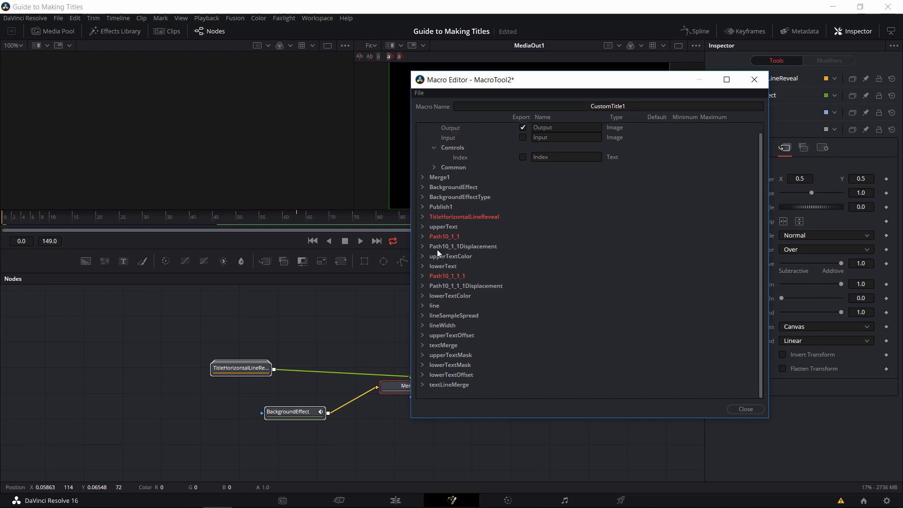
left_click(423, 187)
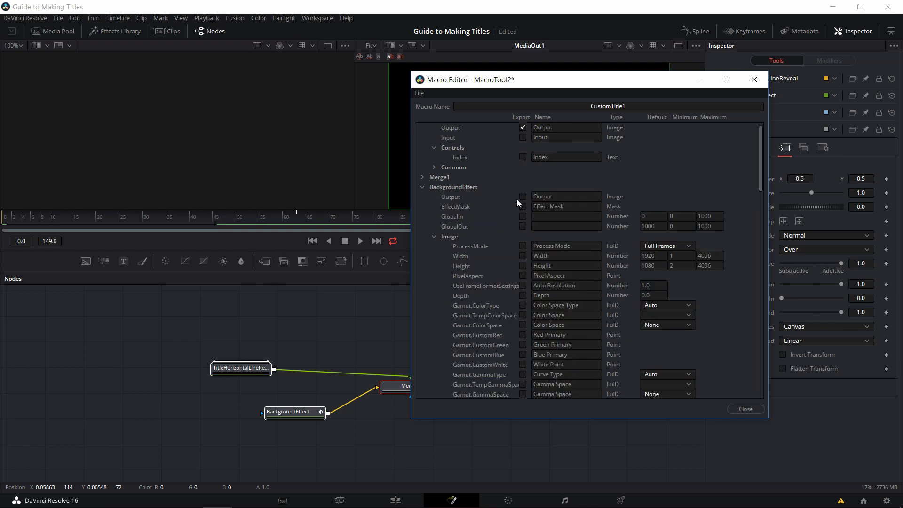
scroll(516, 204, "down", 10)
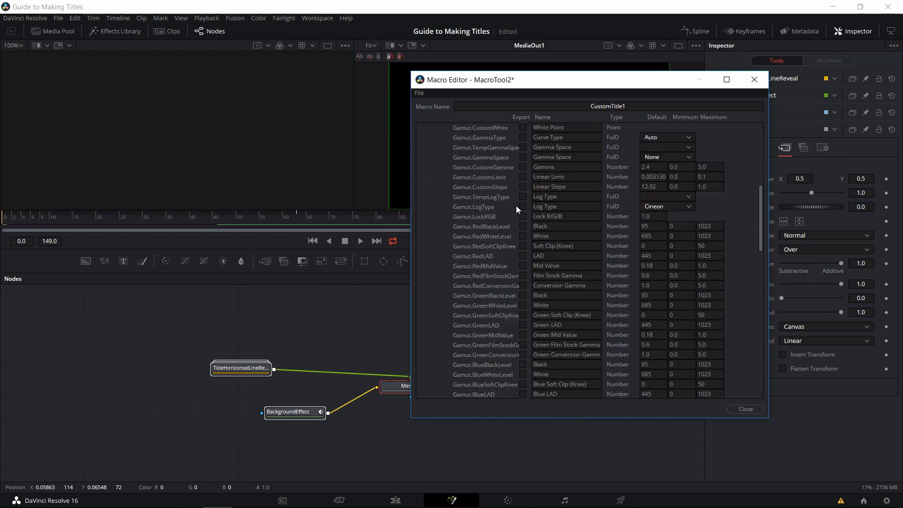
scroll(515, 205, "down", 2)
scroll(511, 283, "down", 2)
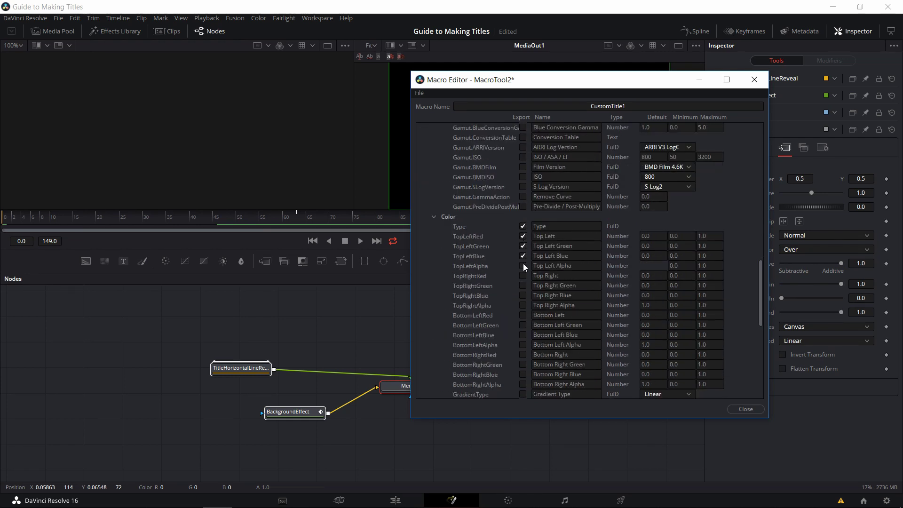
left_click(523, 275)
scroll(523, 280, "down", 2)
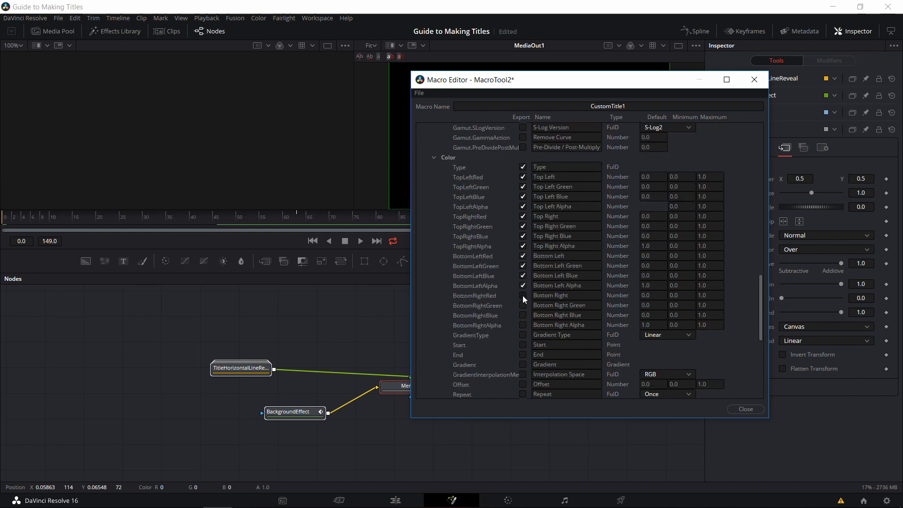
left_click(522, 324)
left_click(521, 334)
- Also export BackgroundEffect's Start, End, Gradient, Interpolation Space, Offset and Repeat controls
scroll(523, 339, "down", 3)
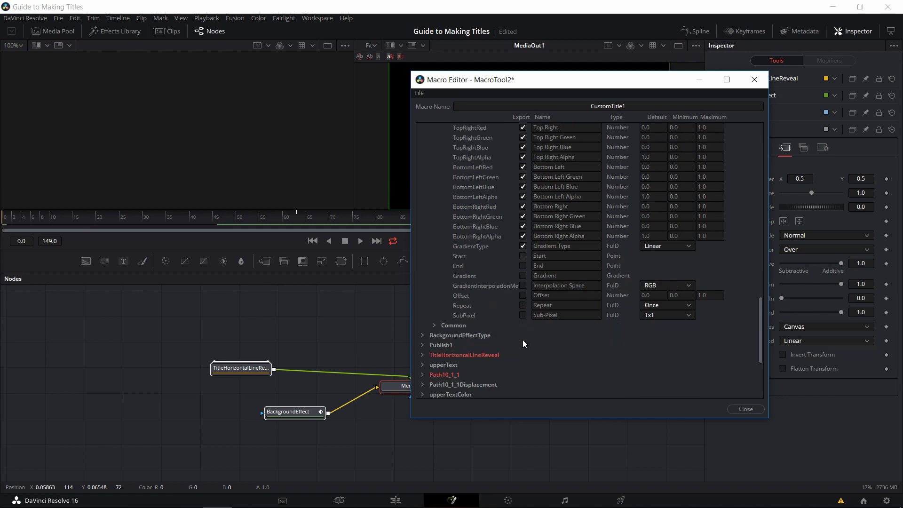
left_click(523, 256)
left_click(522, 266)
left_click(522, 275)
left_click(523, 285)
left_click(523, 295)
left_click(523, 305)
scroll(517, 292, "up", 3)
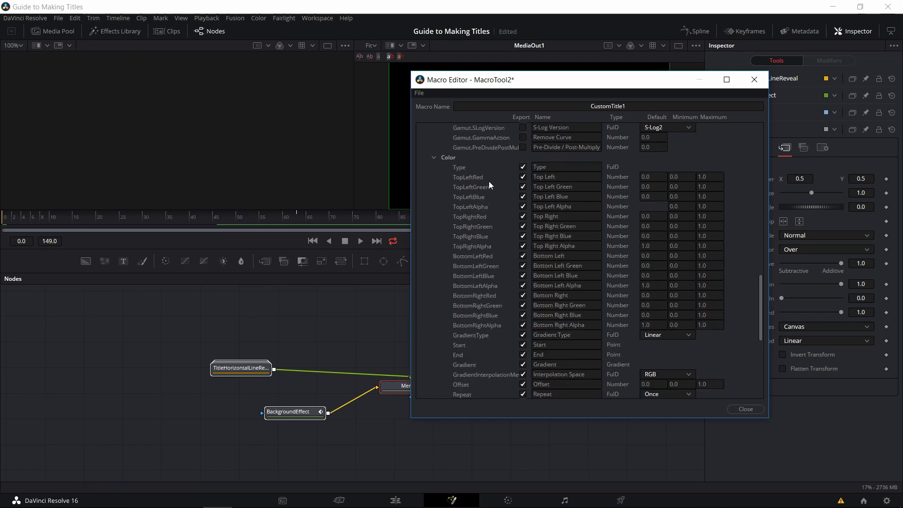
- Close the macro editor, choose to save the changes, and check the full path of the default Macros folder
left_click(747, 410)
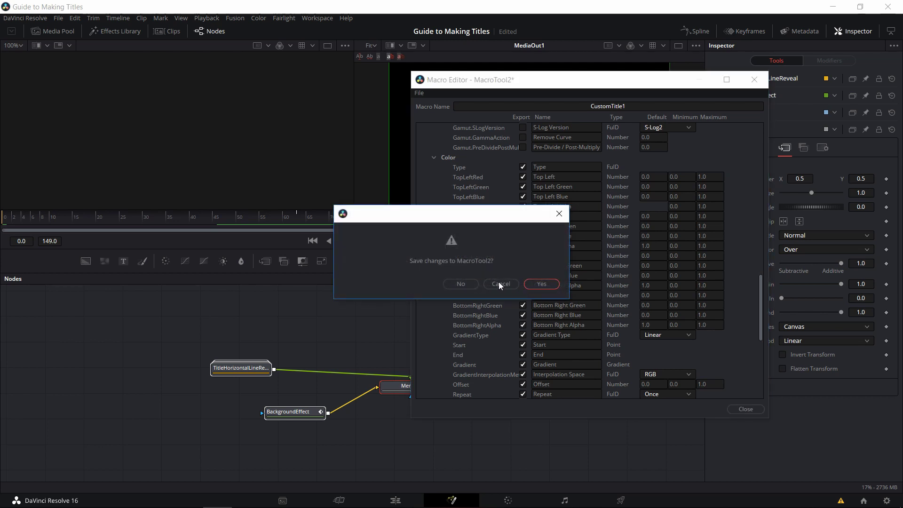
left_click(541, 284)
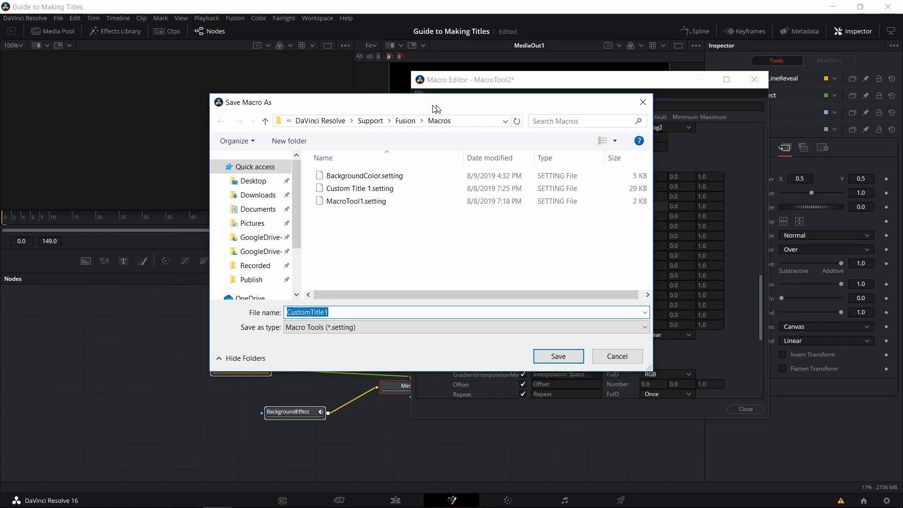
left_click(469, 123)
left_click_drag(468, 123, 350, 127)
left_click(351, 127)
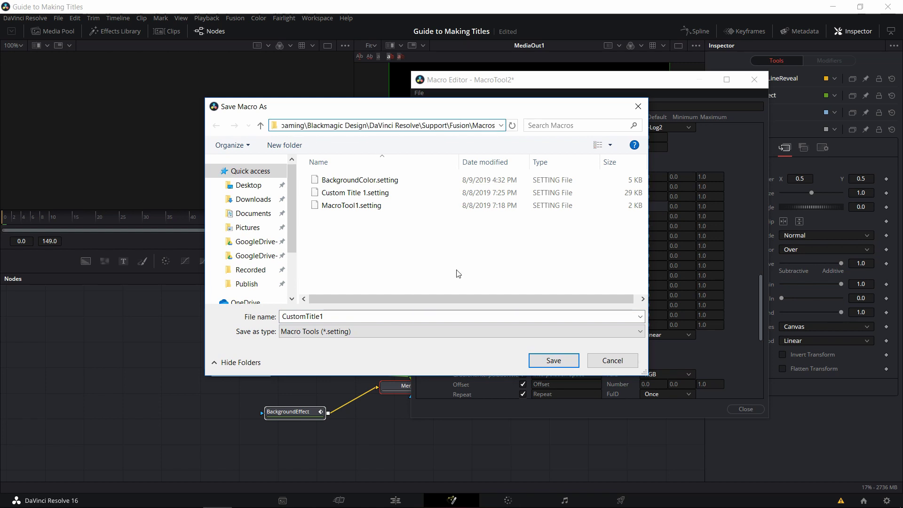
- In File Explorer, go to DaVinci Resolve's Fusion\Templates\Edit\Titles program folder and copy its path
left_click(101, 498)
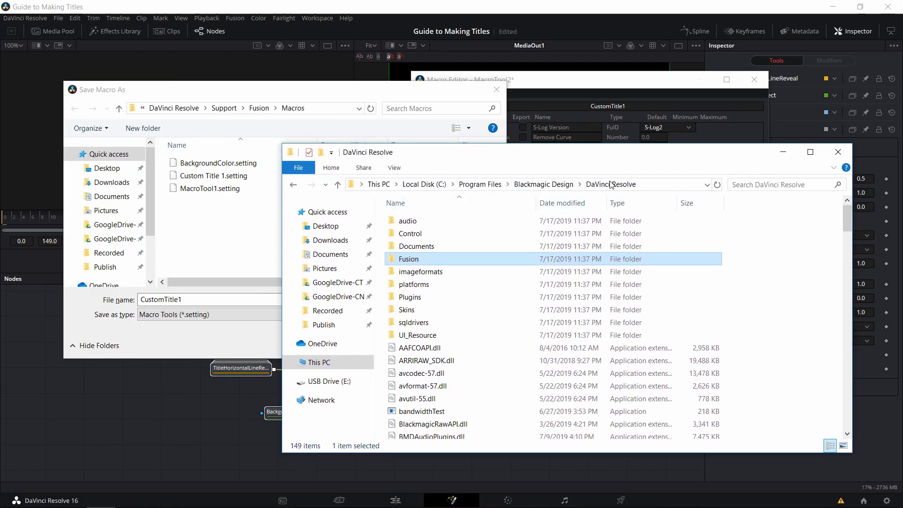
double_click(516, 258)
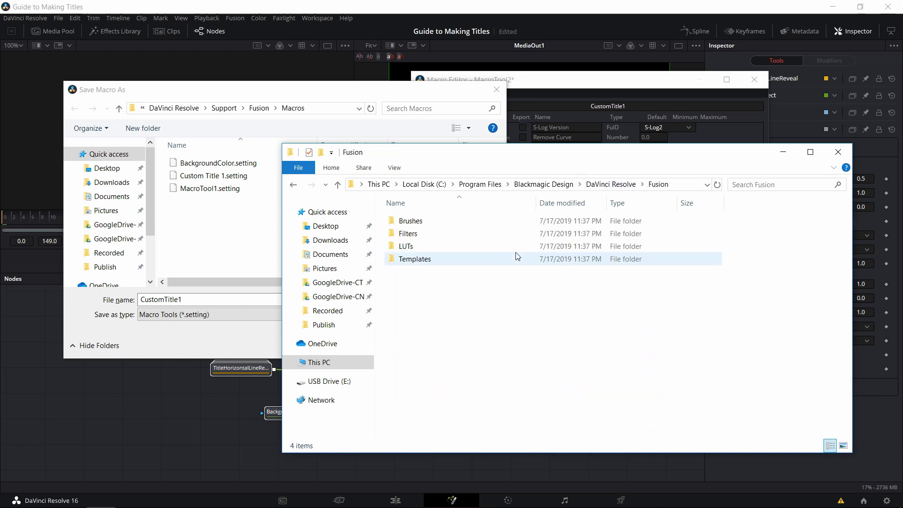
double_click(463, 260)
double_click(445, 223)
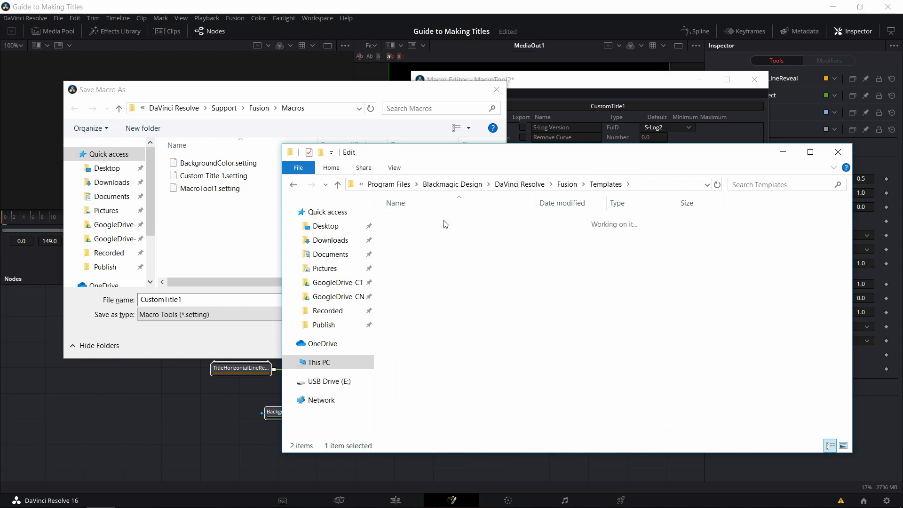
double_click(451, 223)
scroll(783, 270, "down", 10)
scroll(776, 266, "down", 4)
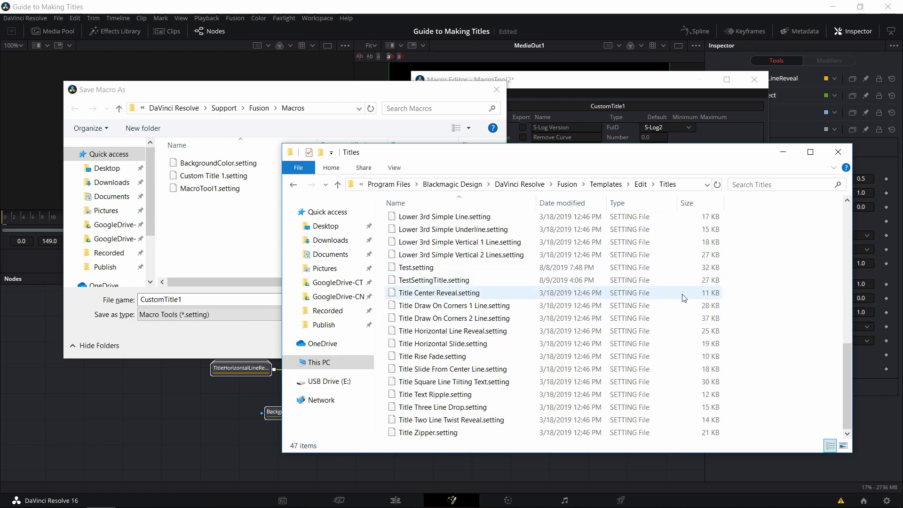
left_click(684, 185)
key("ctrl+c")
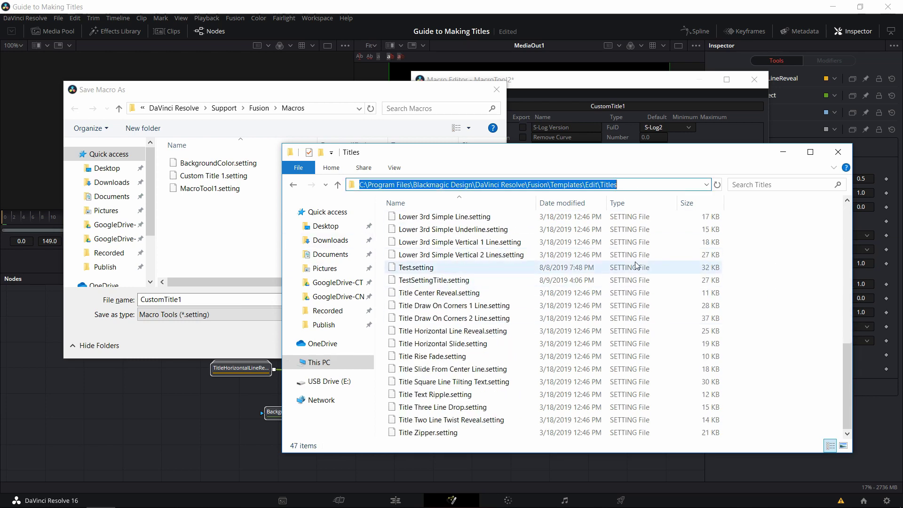
- Switch the macro's save location to the copied Fusion\Templates\Edit\Titles folder path
left_click(323, 106)
left_click(323, 107)
key("ctrl+v")
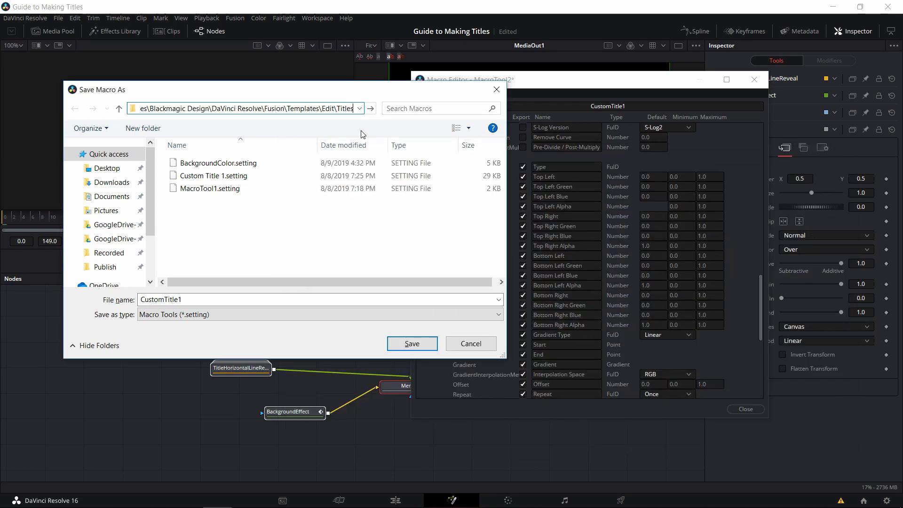
key("Return")
scroll(194, 276, "down", 8)
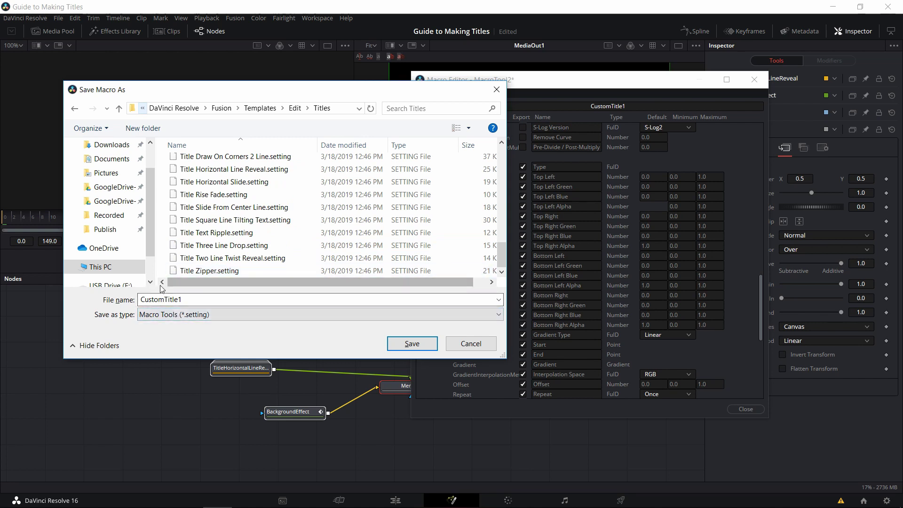
- Try to save CustomTitle1 as a Macro Tools setting file in the Titles folder and decline the alternative location
left_click(173, 315)
left_click(405, 323)
left_click(410, 344)
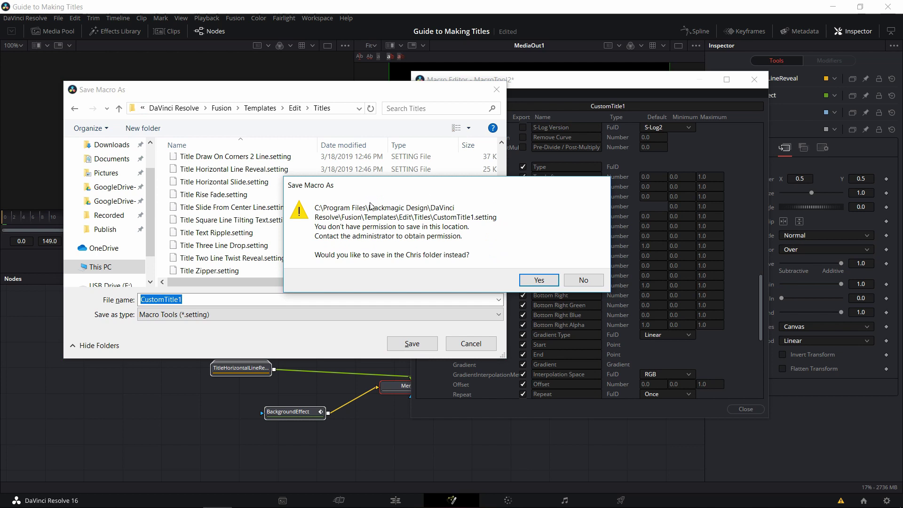
left_click_drag(436, 187, 602, 168)
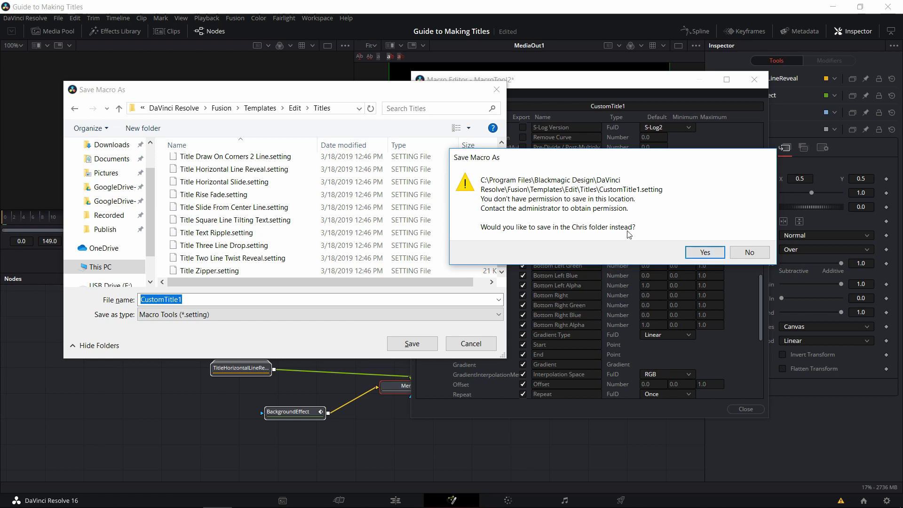
left_click(750, 254)
scroll(278, 188, "up", 4)
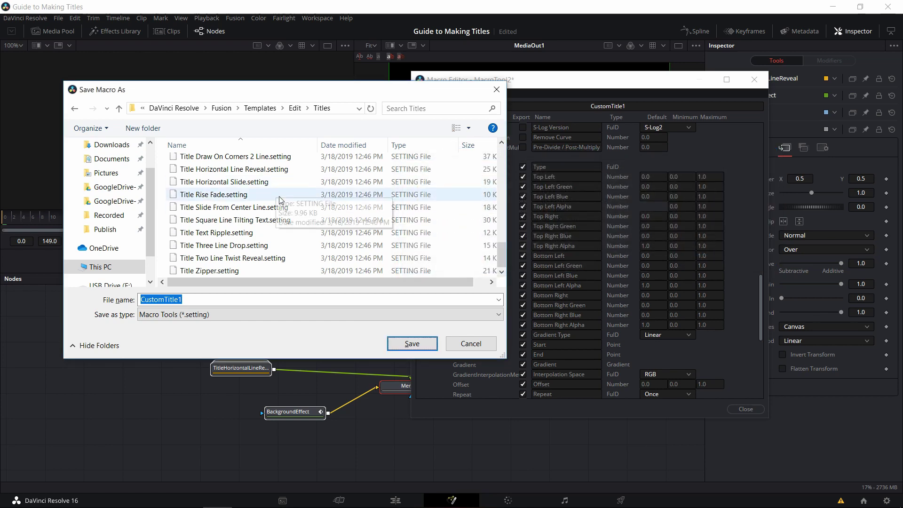
scroll(287, 207, "down", 2)
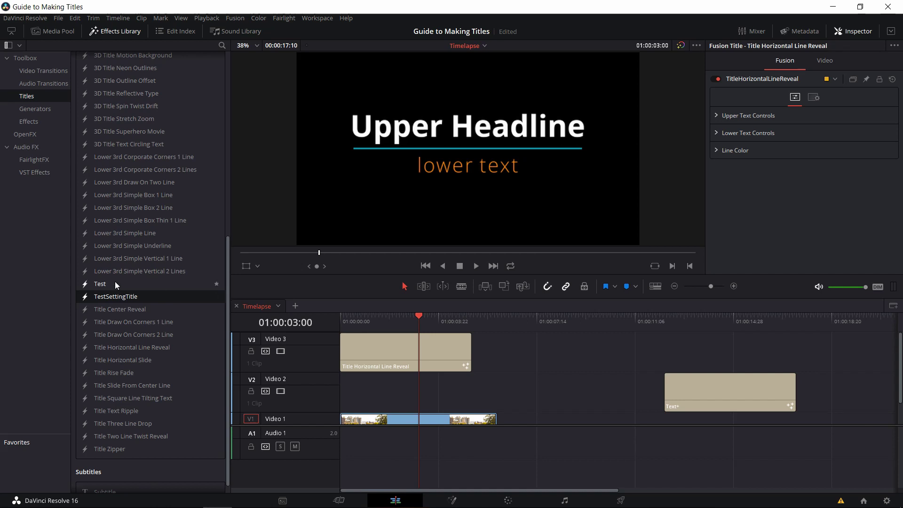
- Add the Test title to Video 3 after the Title Horizontal Line Reveal clip, with the playhead at 01:00:07:17
left_click_drag(113, 283, 512, 354)
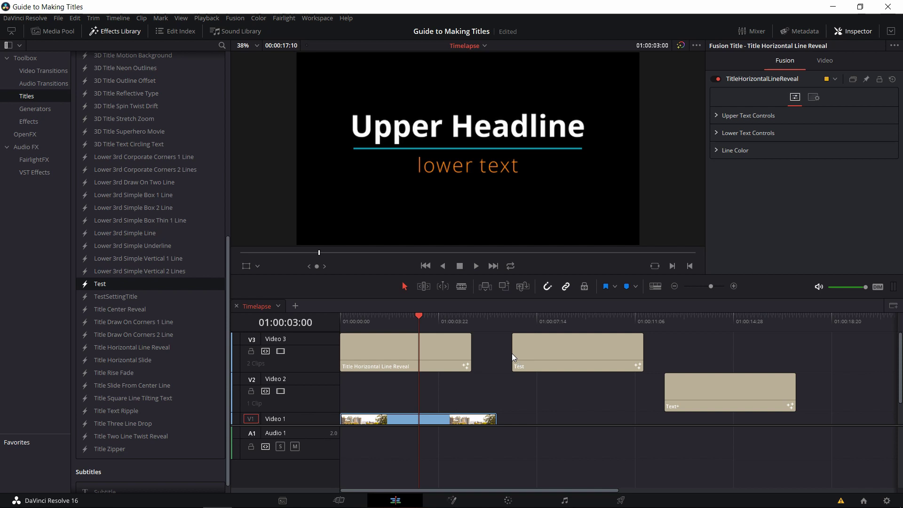
left_click(539, 323)
left_click_drag(568, 349, 563, 350)
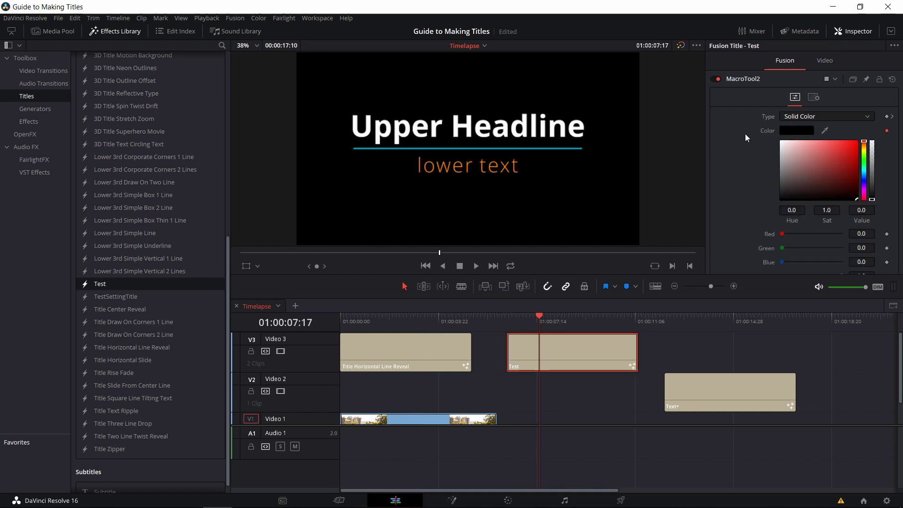
- Examine the Test title's background type and colour controls on the Edit page and its nodes on the Fusion page
double_click(848, 33)
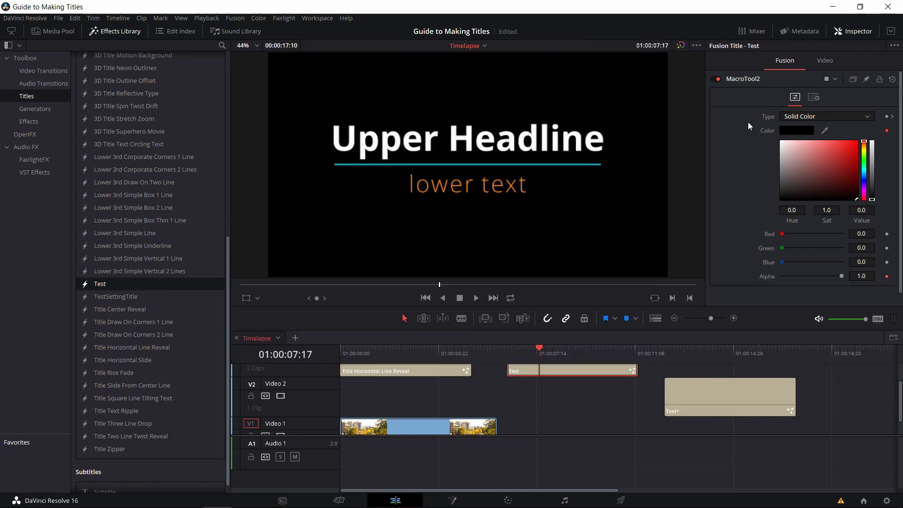
left_click(835, 118)
left_click(837, 115)
left_click(462, 502)
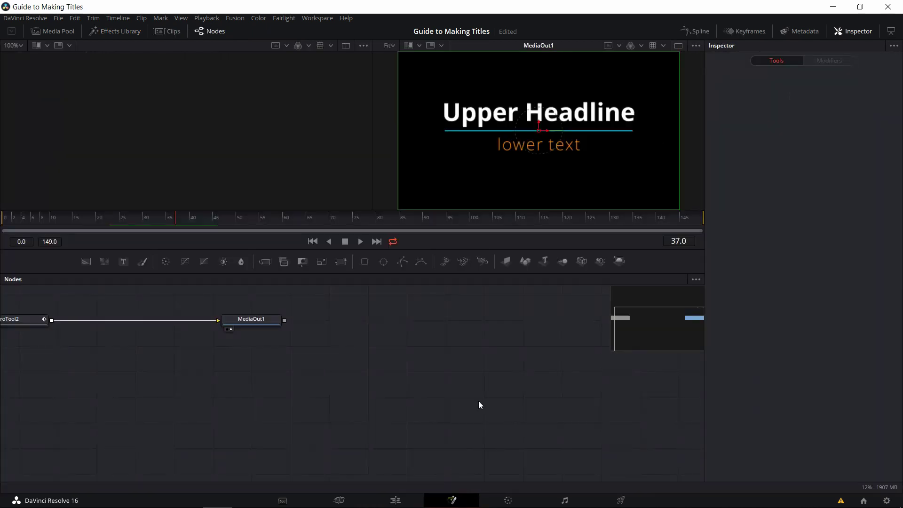
left_click(396, 501)
- Open the Title Horizontal Line Reveal clip at 01:00:03:02 on the Fusion page and select all four of its nodes
left_click(421, 351)
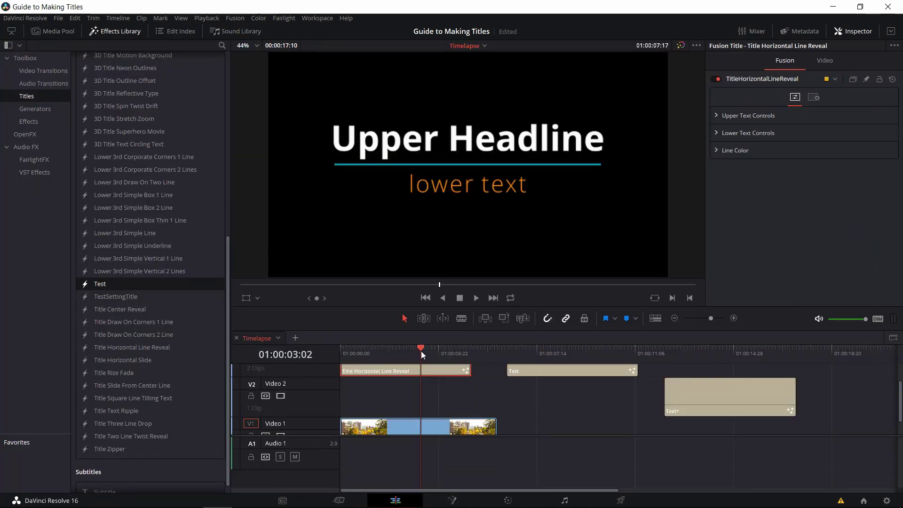
left_click(458, 501)
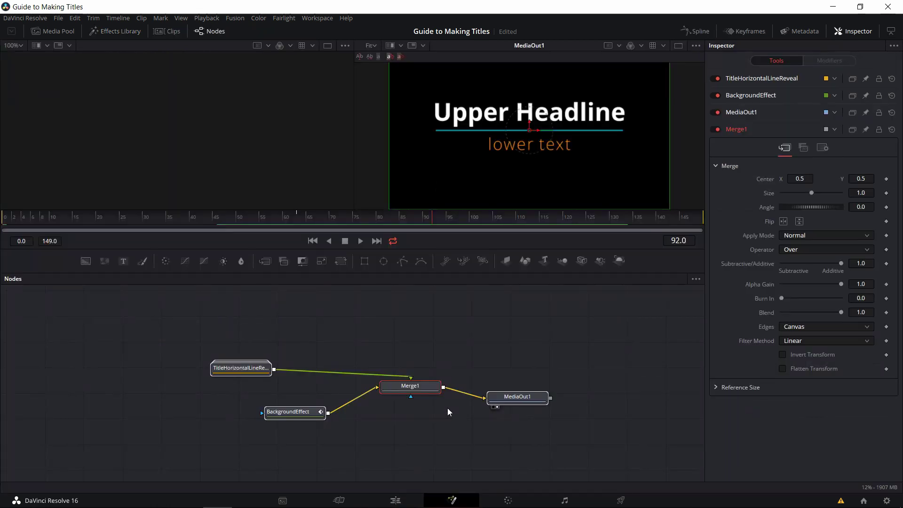
left_click_drag(457, 424, 532, 423)
left_click(564, 429)
left_click_drag(637, 443, 261, 324)
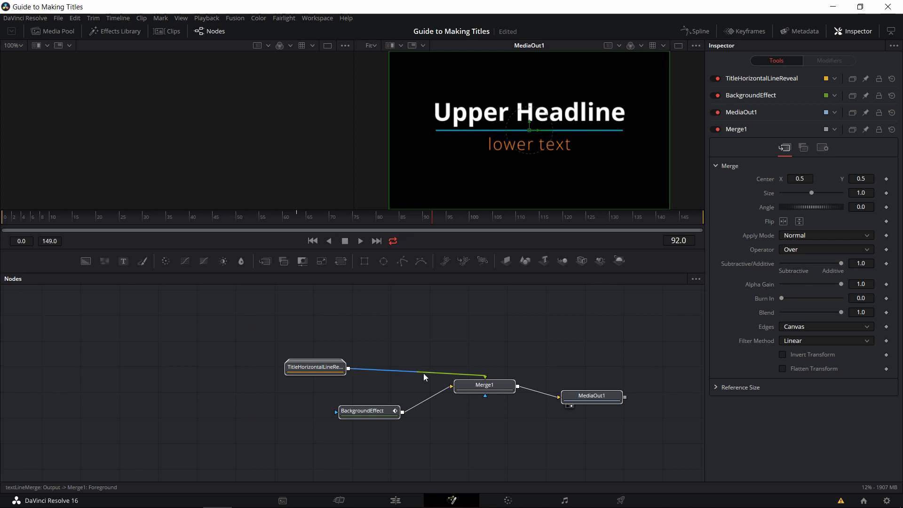
left_click_drag(421, 364, 322, 355)
- Start saving the selected nodes' settings from the TitleHorizontalLineReveal node and name the settings file TitleHorizontalLineReveal_Modified
mouse_move(221, 361)
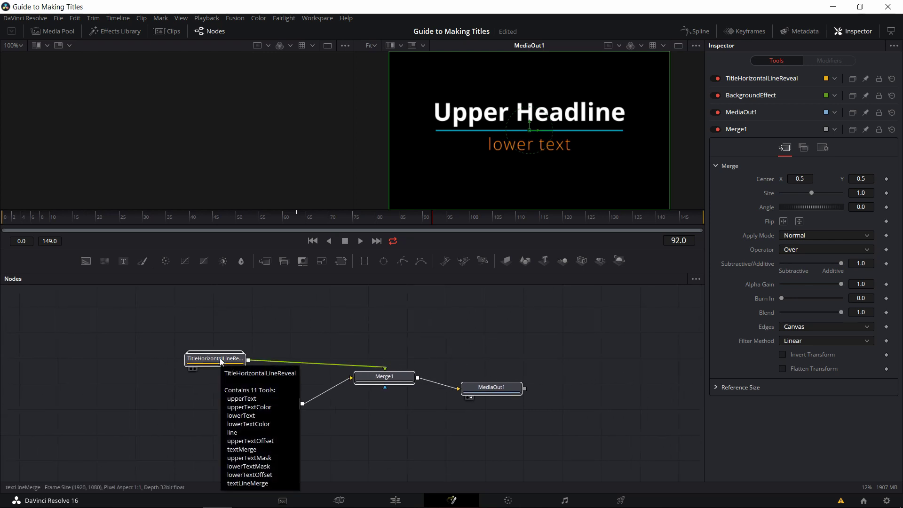
right_click(219, 361)
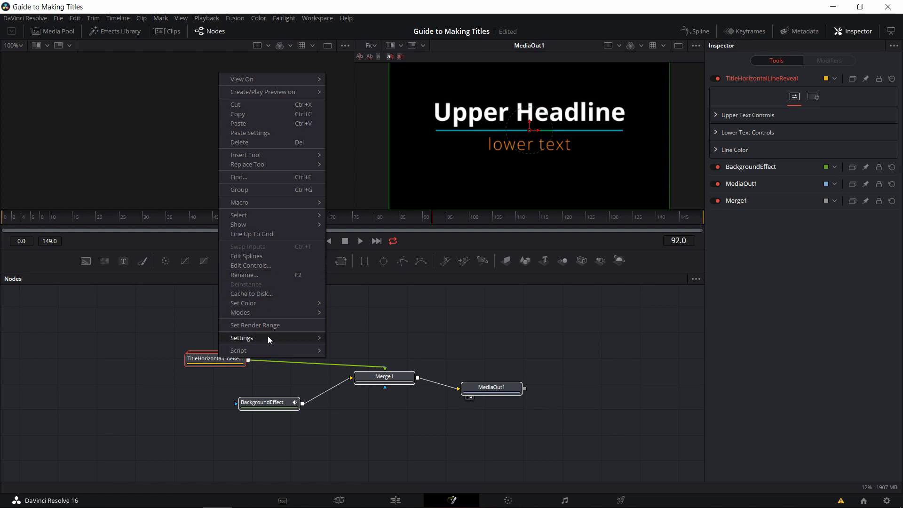
mouse_move(267, 336)
left_click(376, 358)
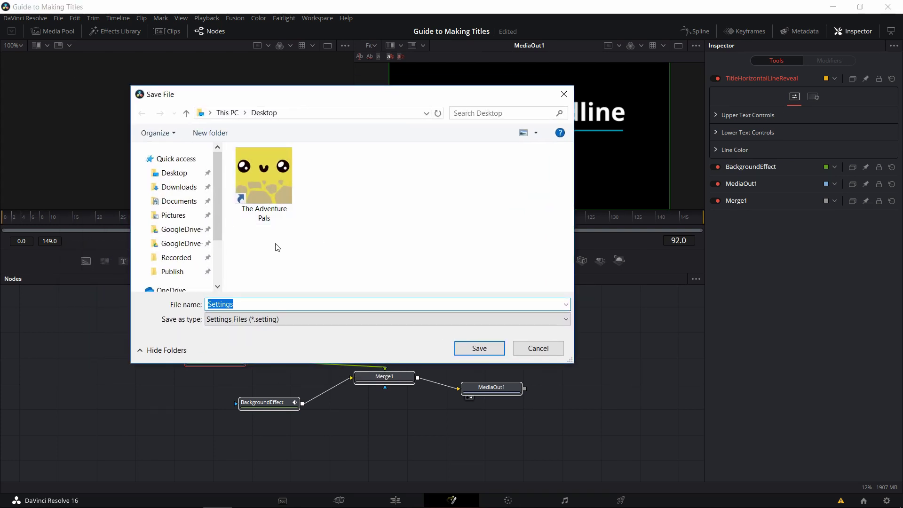
left_click_drag(264, 304, 206, 293)
type("TitleHorizontalLineReveal_Modified")
- Set the settings file's save location to C:\Program Files\Blackmagic Design\DaVinci Resolve\Fusion\Templates\Edit\Titles, copying the path from the open Titles folder window
key("alt+Tab")
left_click(703, 227)
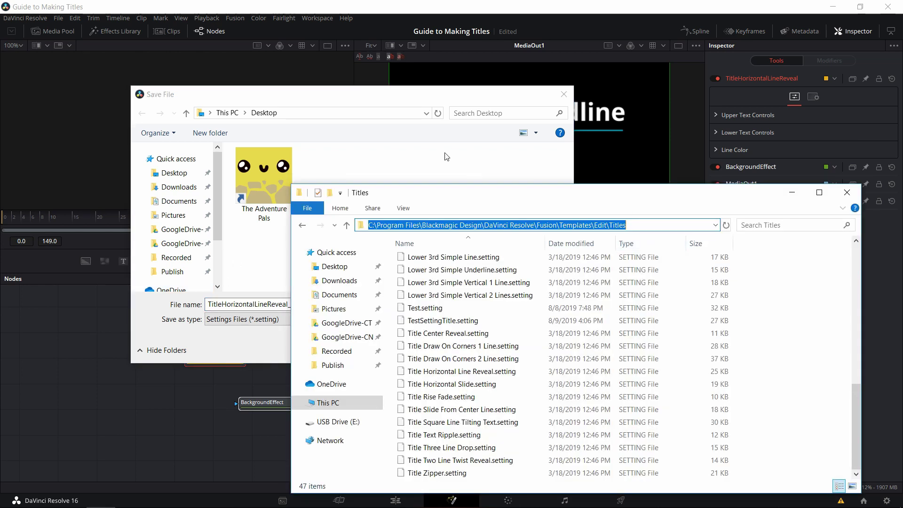
key("ctrl+c")
key("alt+Tab")
left_click(300, 93)
key("ctrl+v")
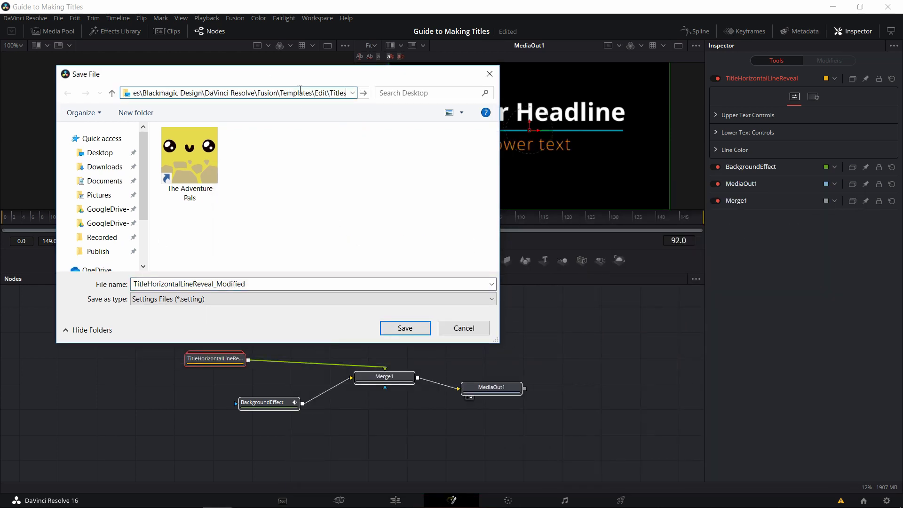
key("Return")
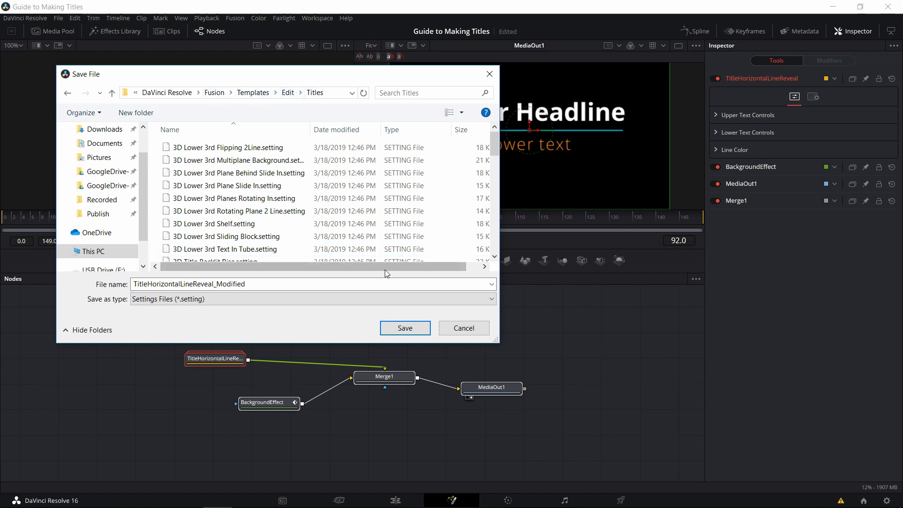
scroll(323, 203, "down", 10)
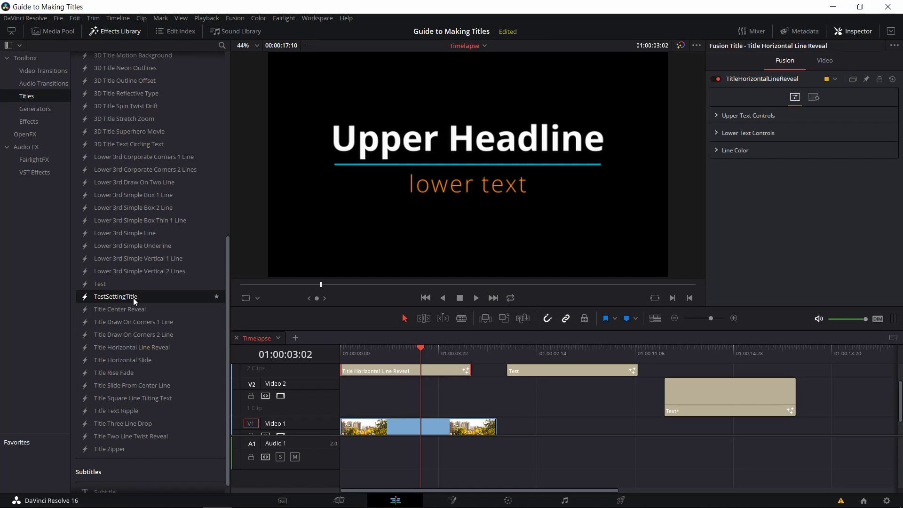
- Add the TestSettingTitle title to Video 2 beneath the Test clip and check its Upper Text Controls at 01:00:07:07
left_click_drag(130, 295, 517, 400)
left_click(529, 356)
left_click(555, 392)
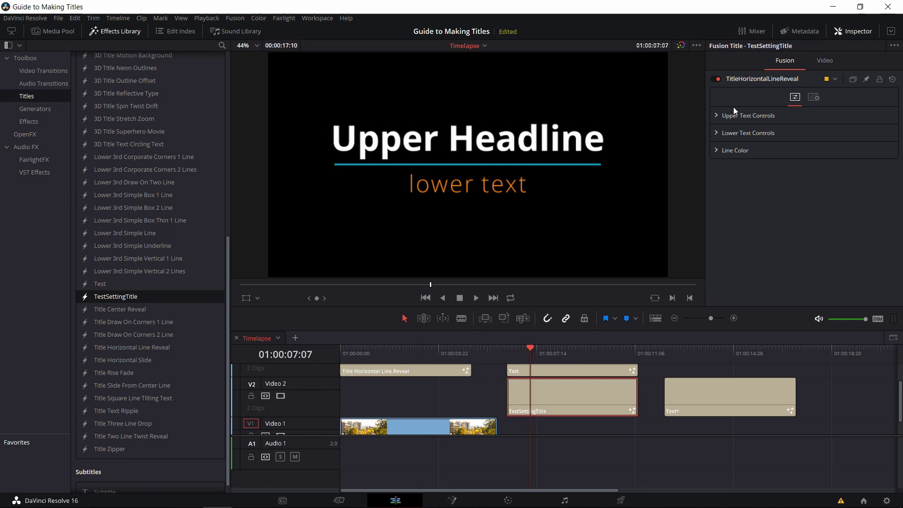
left_click(718, 115)
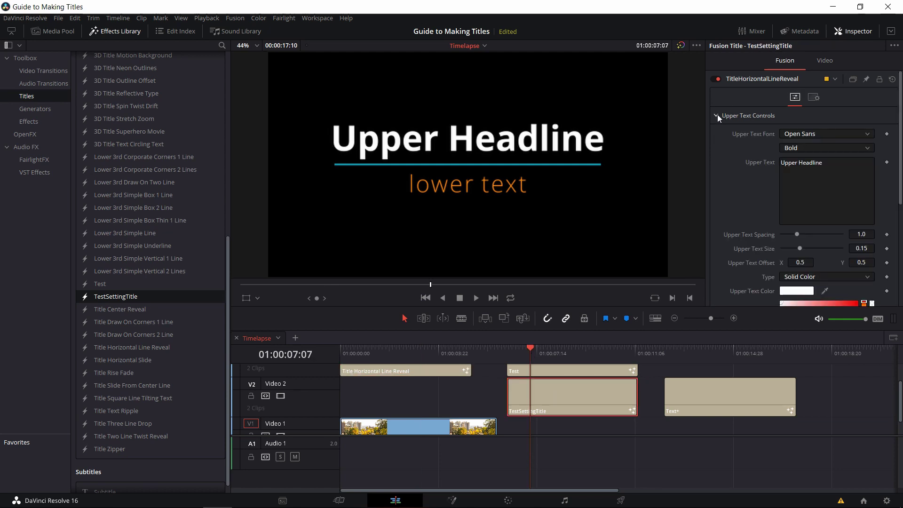
left_click(718, 116)
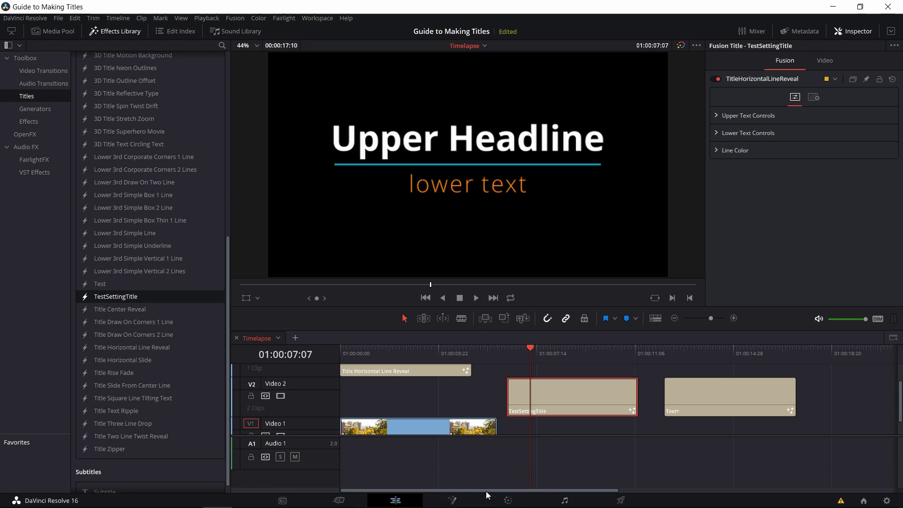
- Open TestSettingTitle on the Fusion page and feed MediaOut1 from Merge1 instead of directly from the TitleHorizontalLineReveal node
left_click(463, 496)
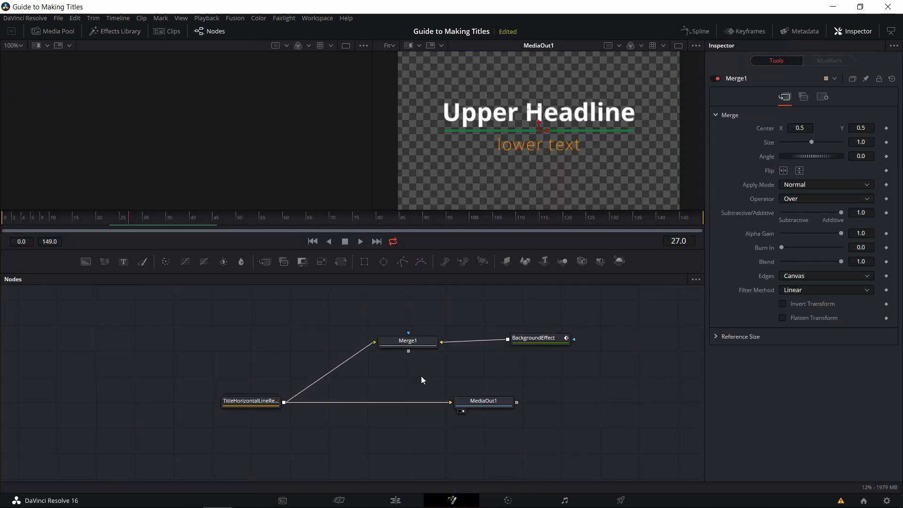
left_click_drag(421, 376, 443, 396)
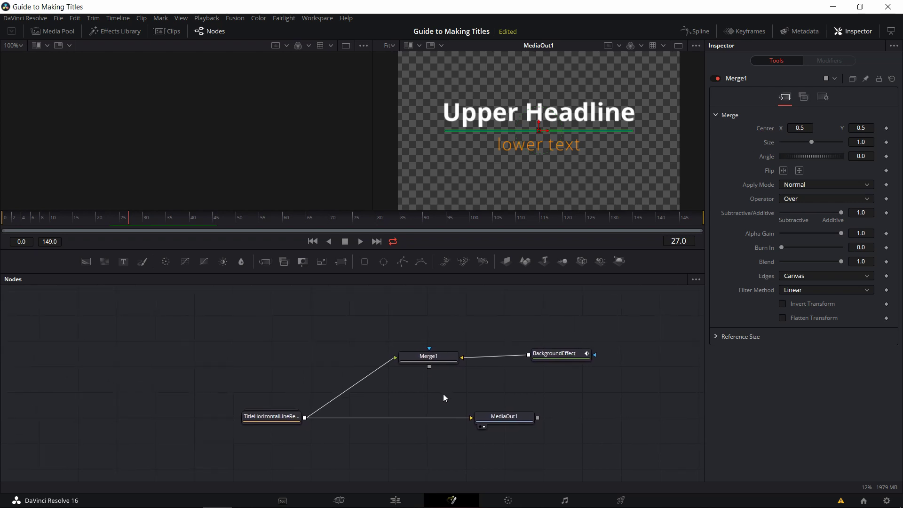
left_click_drag(296, 414, 312, 406)
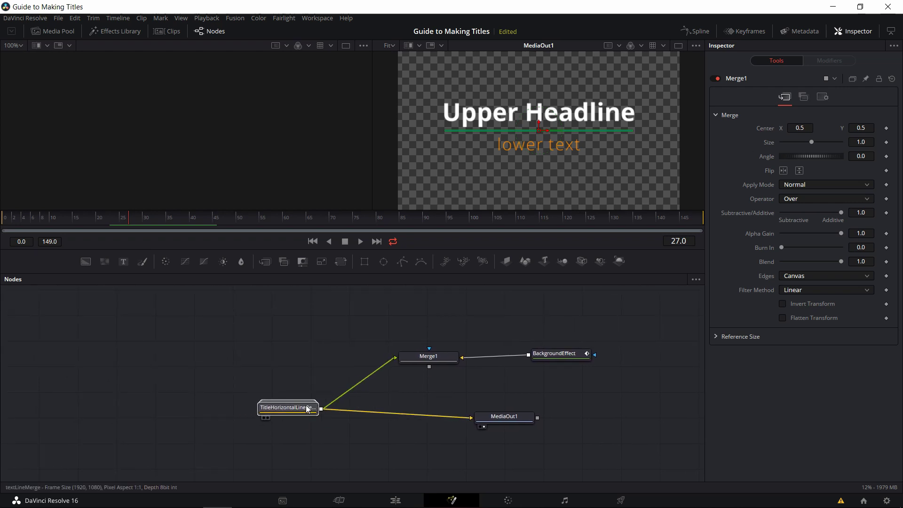
left_click_drag(446, 415, 296, 421)
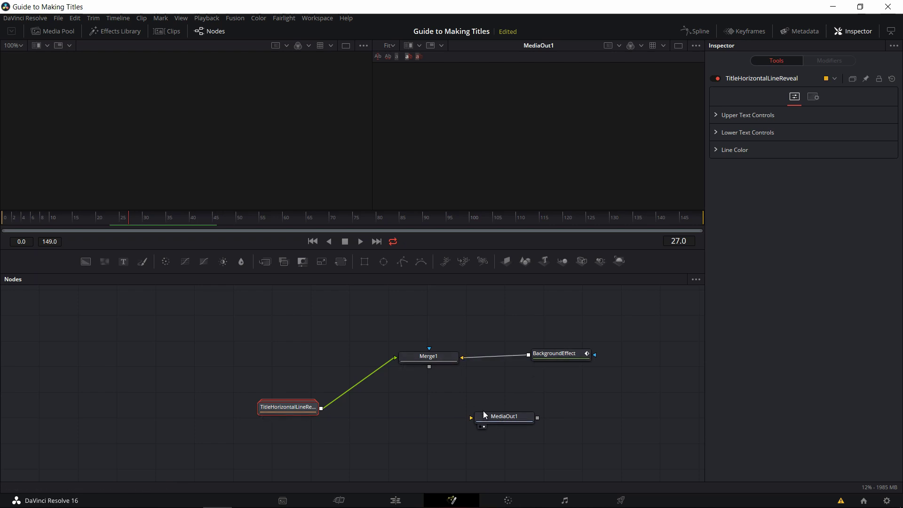
left_click_drag(430, 367, 483, 418)
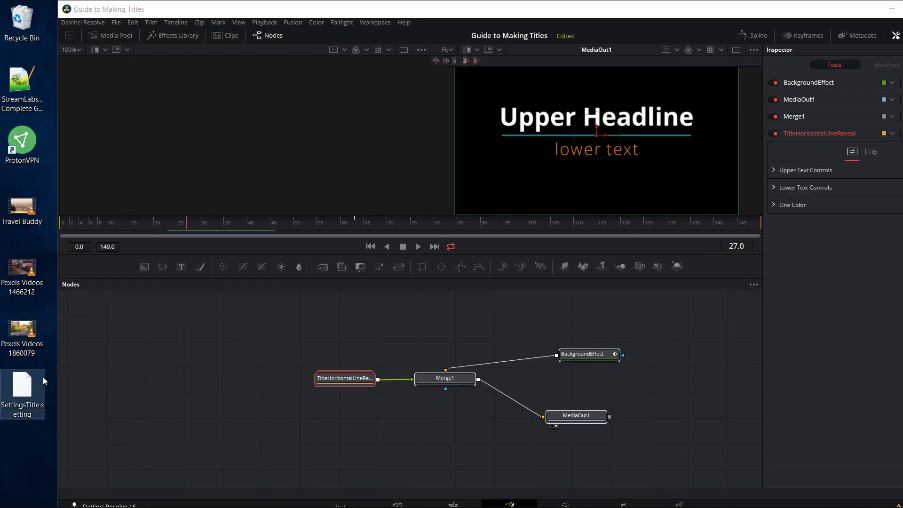
- Return to the Edit page and add a Fusion Composition effect to Video 3 after the Title Horizontal Line Reveal clip
left_click(153, 356)
left_click_drag(188, 353, 282, 345)
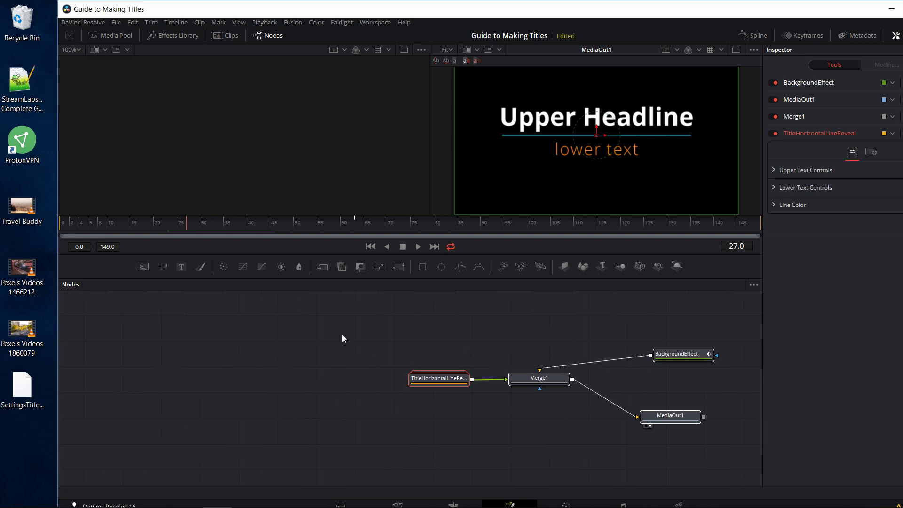
left_click(452, 505)
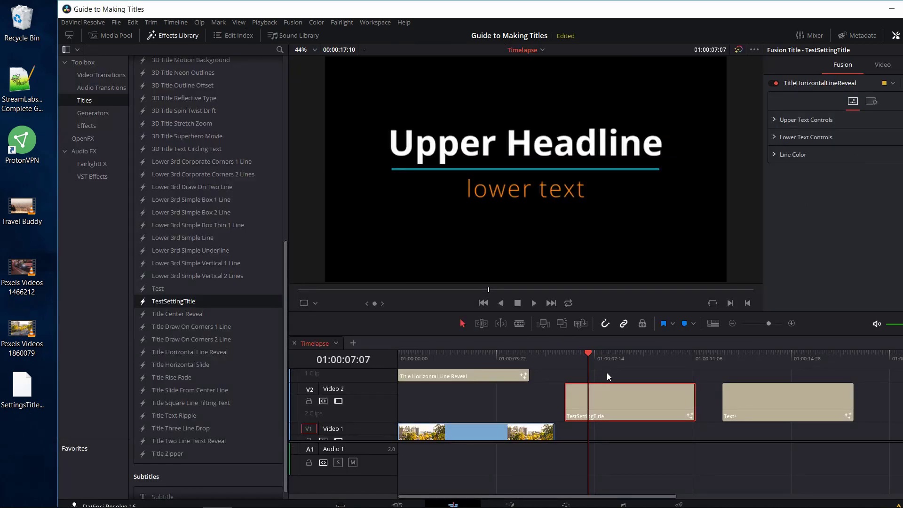
left_click(92, 117)
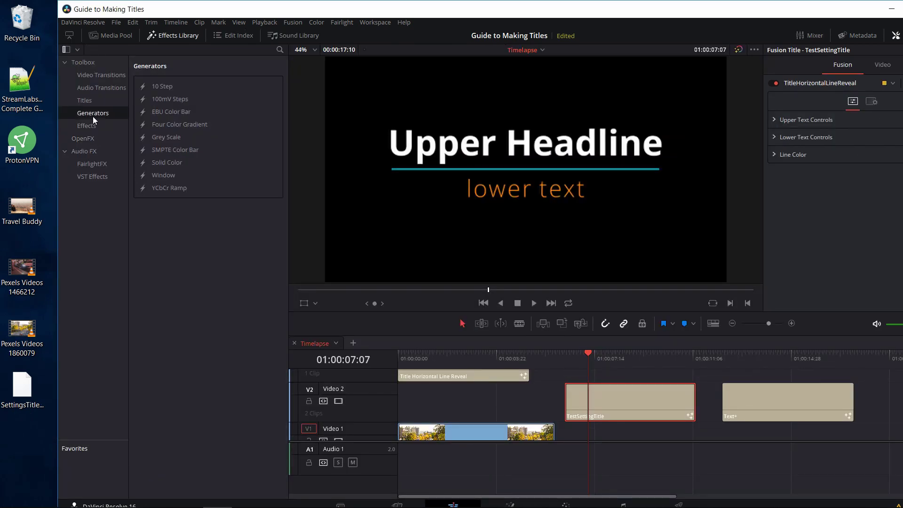
left_click(94, 126)
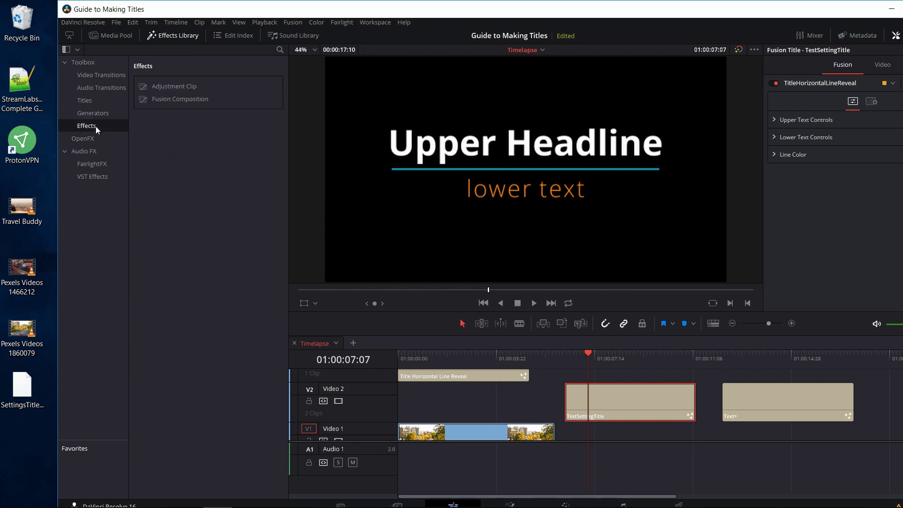
left_click_drag(175, 98, 567, 383)
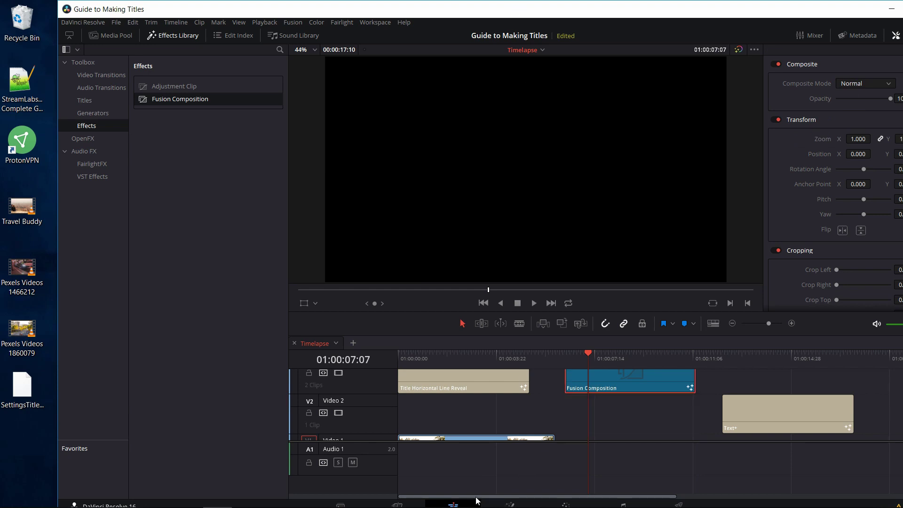
- Open the Fusion Composition on the Fusion page and load the SettingsTitle.setting file from the desktop into its node area
left_click(512, 504)
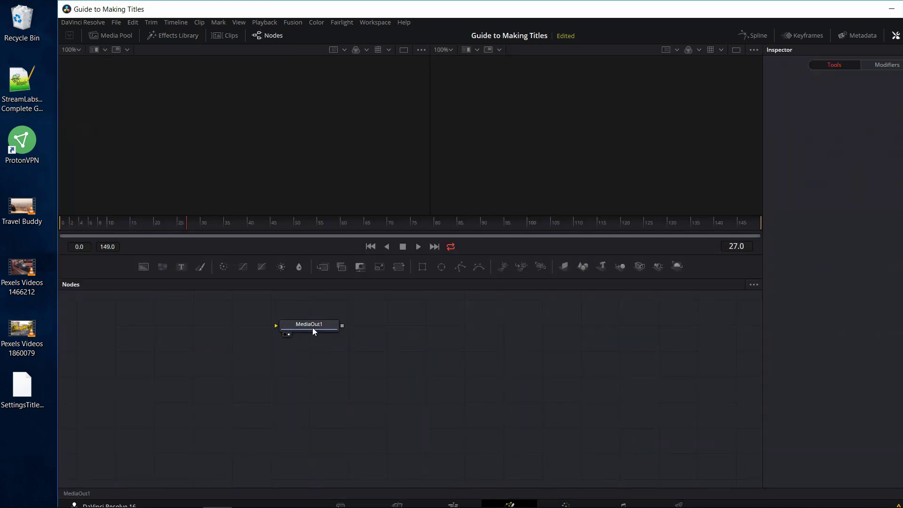
left_click_drag(313, 327, 586, 341)
left_click_drag(418, 324, 431, 328)
left_click(28, 396)
left_click_drag(27, 396, 311, 370)
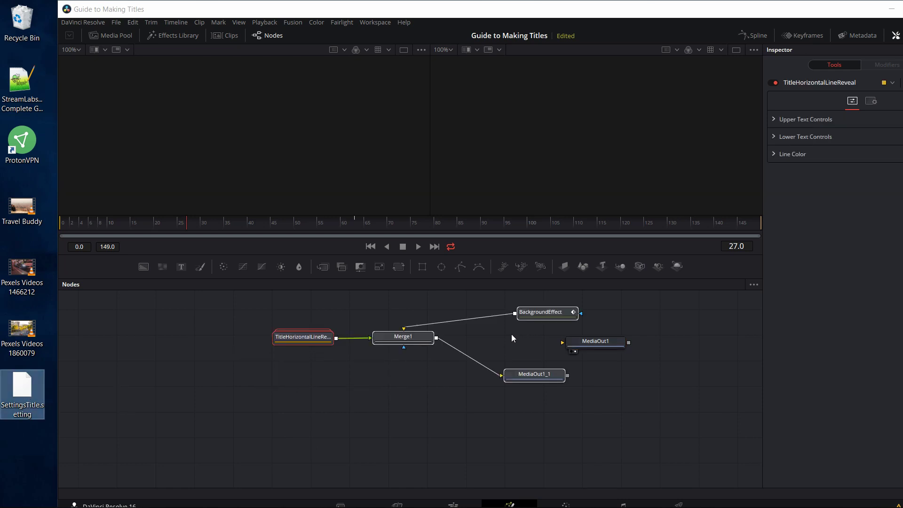
- Delete the duplicate MediaOut1_1 node, connect Merge1's output to the original MediaOut1, and move BackgroundEffect closer to Merge1
scroll(498, 367, "up", 5)
scroll(410, 381, "right", 5)
left_click_drag(463, 413, 529, 402)
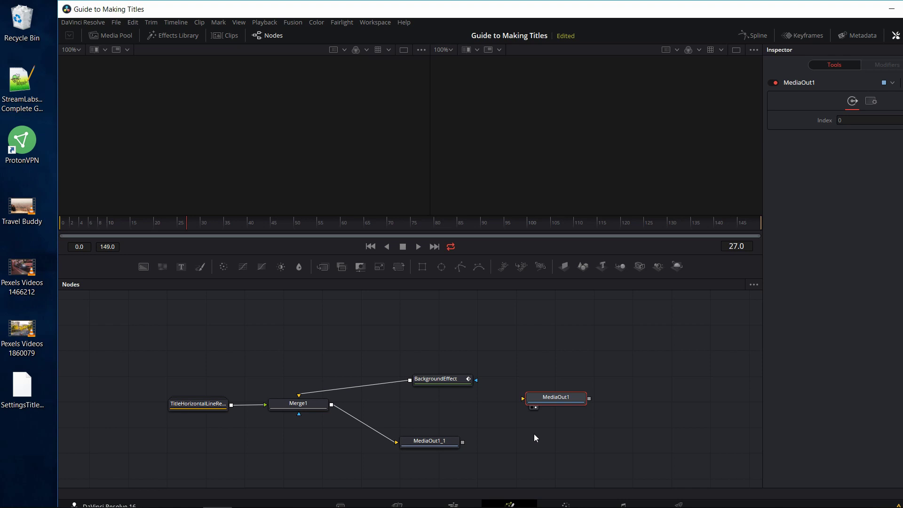
left_click_drag(489, 419, 497, 421)
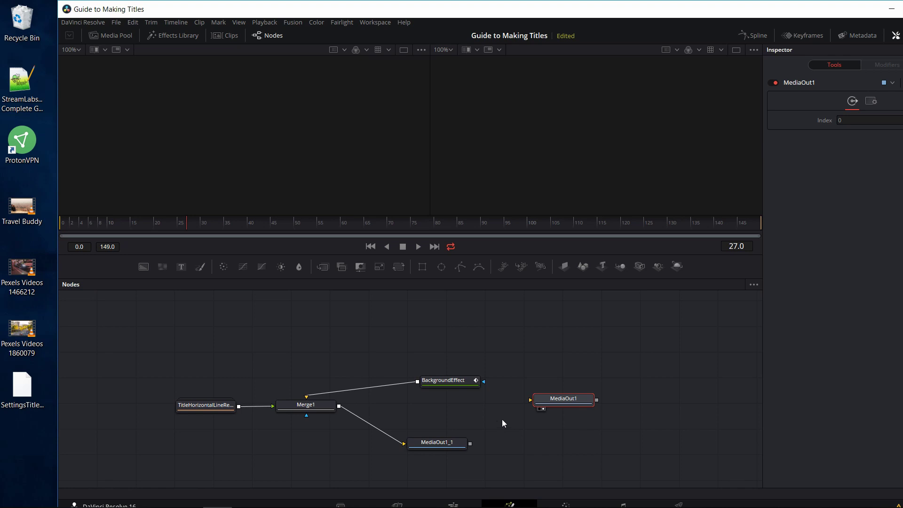
left_click_drag(504, 399, 507, 400)
left_click(440, 443)
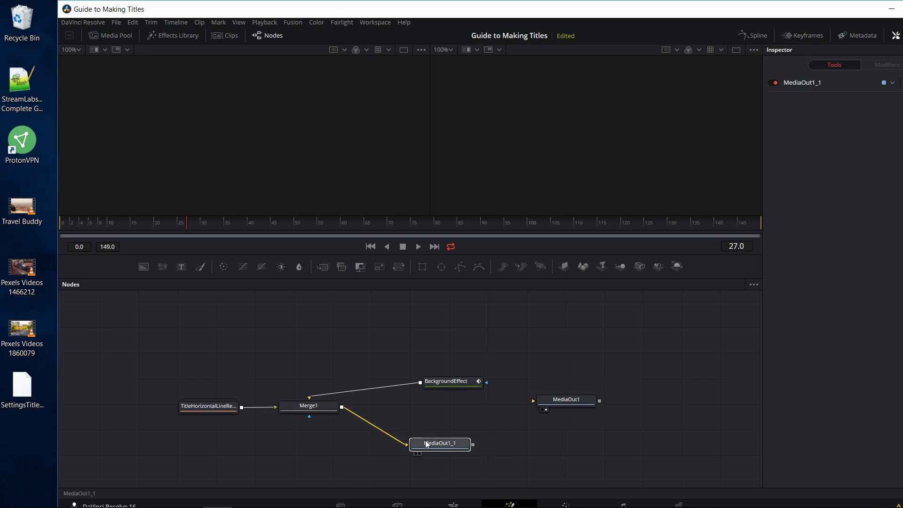
key("Delete")
left_click_drag(318, 417, 545, 402)
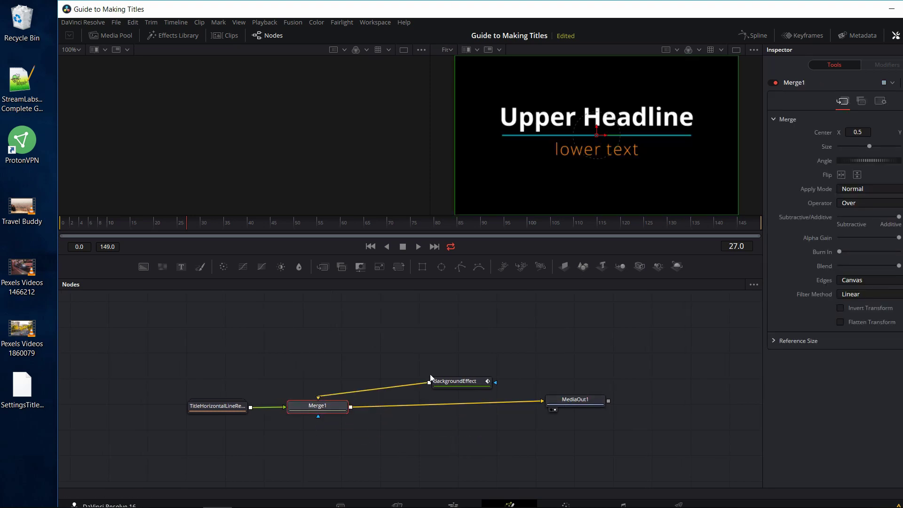
left_click_drag(454, 380, 400, 371)
left_click(213, 403)
left_click_drag(365, 14, 308, 13)
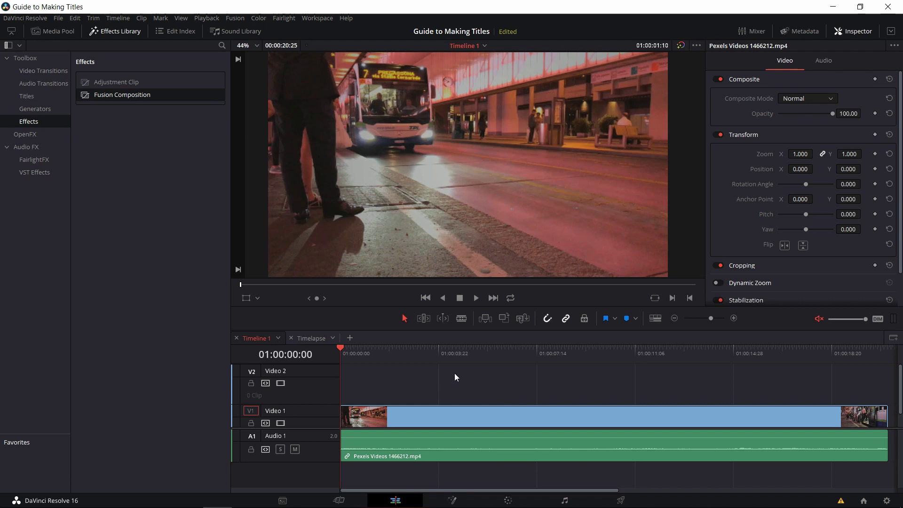
- Open the Pexels Videos 1466212.mp4 clip from Video 1 of Timeline 1 on the Fusion page
left_click_drag(454, 373, 455, 354)
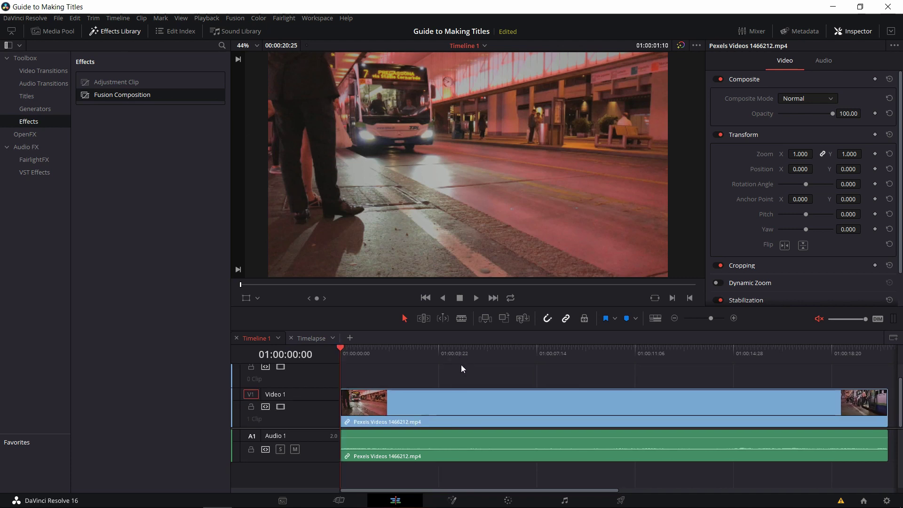
left_click(411, 404)
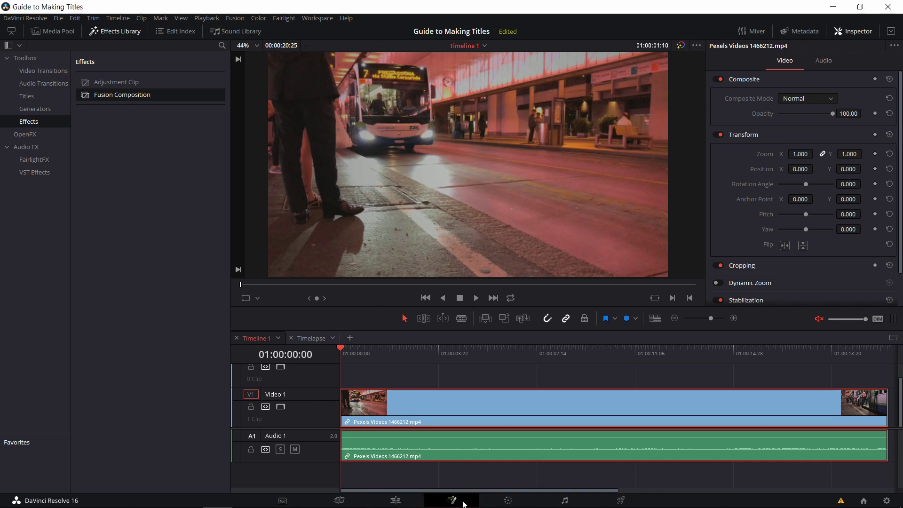
left_click(462, 502)
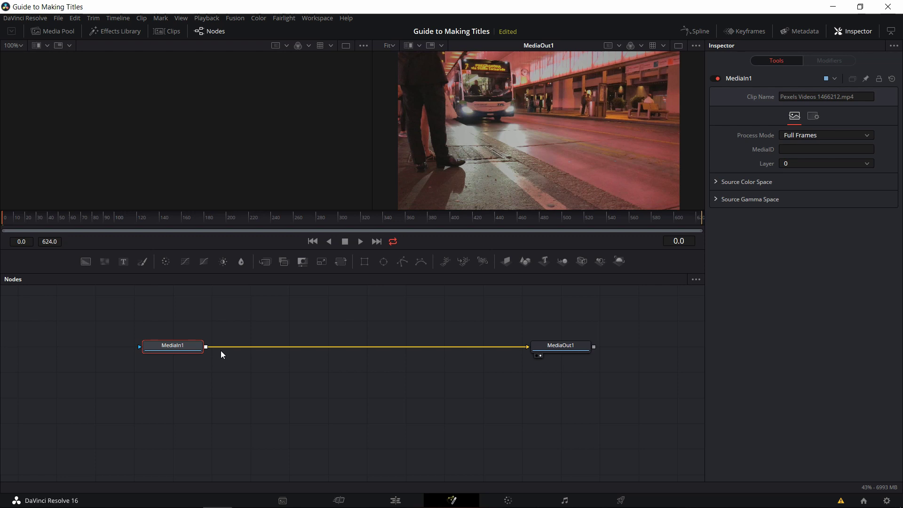
- Add an unconnected Text 3D node above the MediaIn1 node
scroll(267, 394, "up", 3)
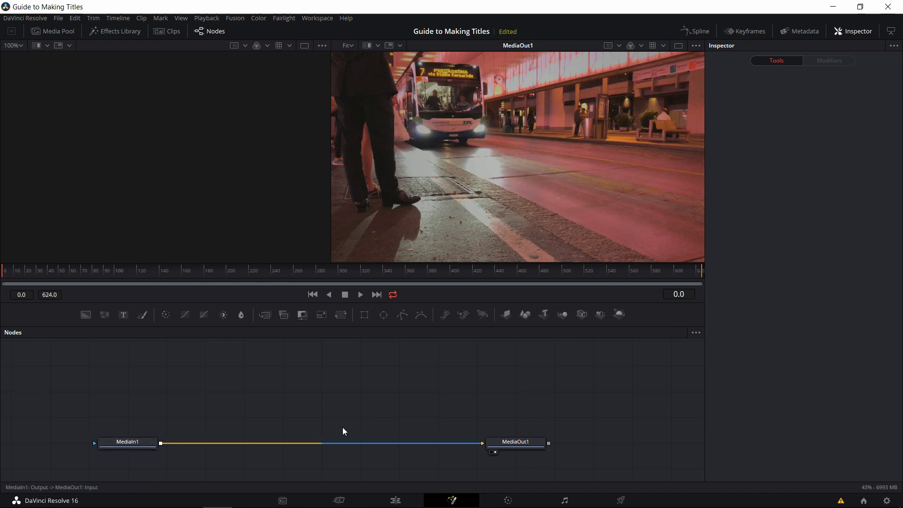
left_click_drag(268, 398, 284, 401)
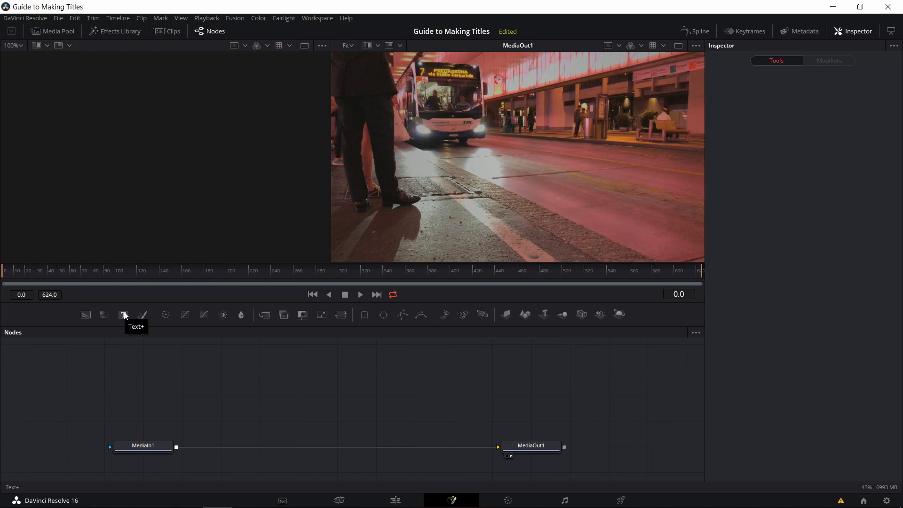
left_click_drag(157, 351, 152, 358)
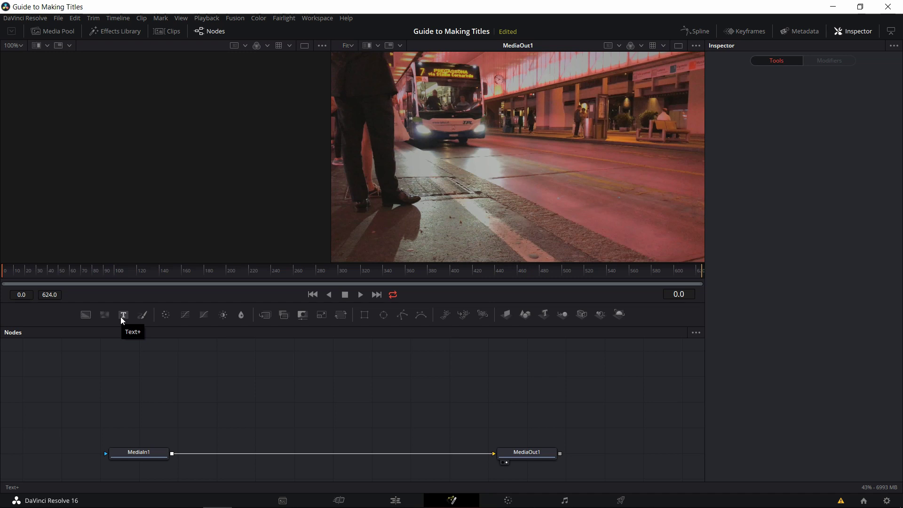
left_click_drag(188, 350, 193, 352)
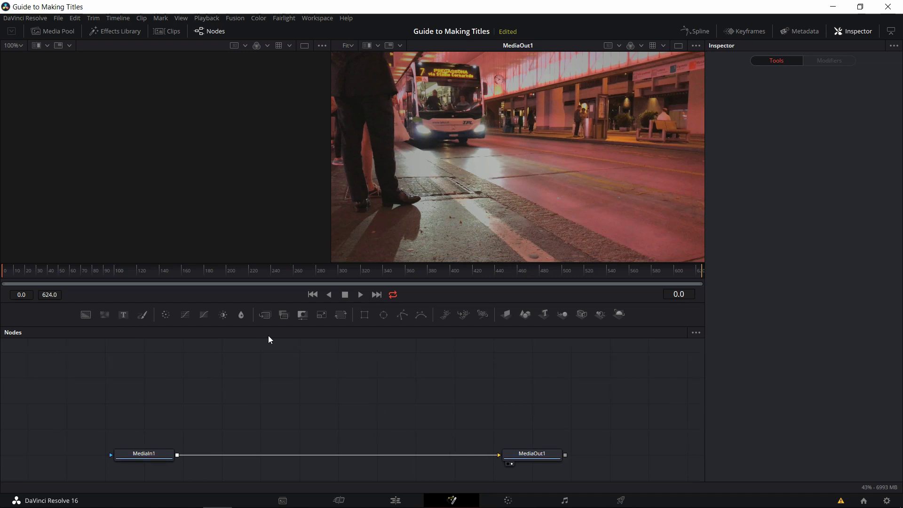
left_click(543, 314)
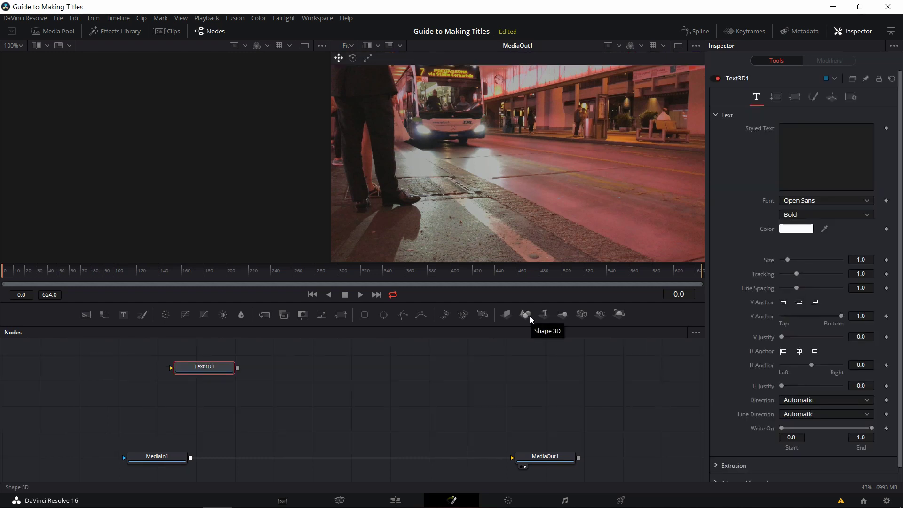
- Add a Merge 3D node after Text3D1 and a Renderer 3D node after the Merge 3D, spacing the nodes apart
left_click_drag(317, 375, 293, 371)
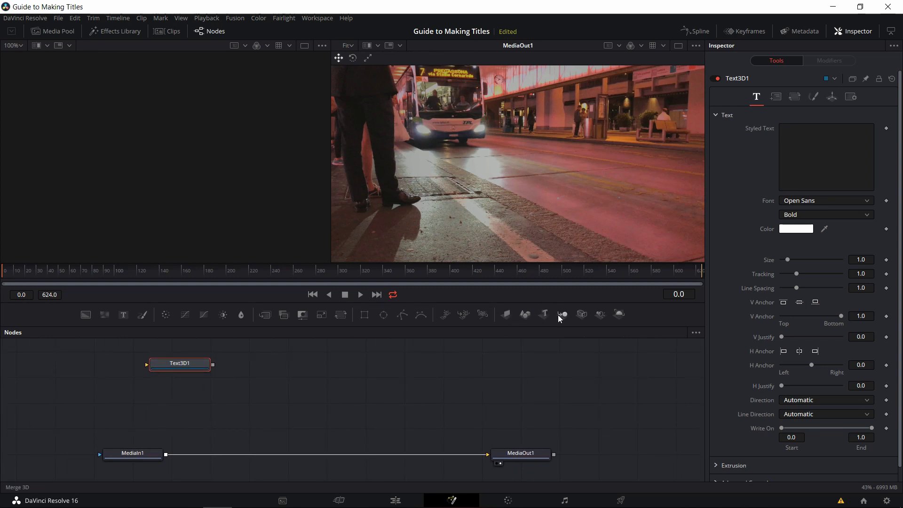
left_click_drag(184, 364, 184, 368)
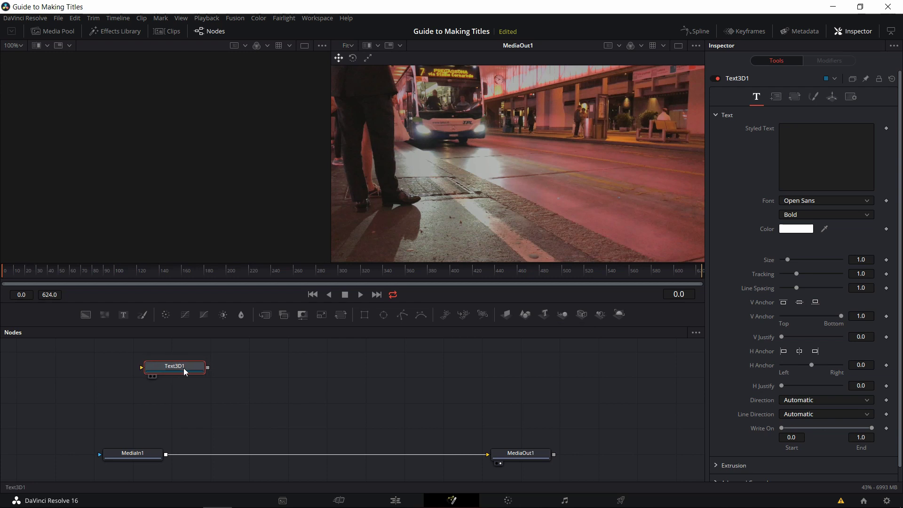
left_click(568, 315)
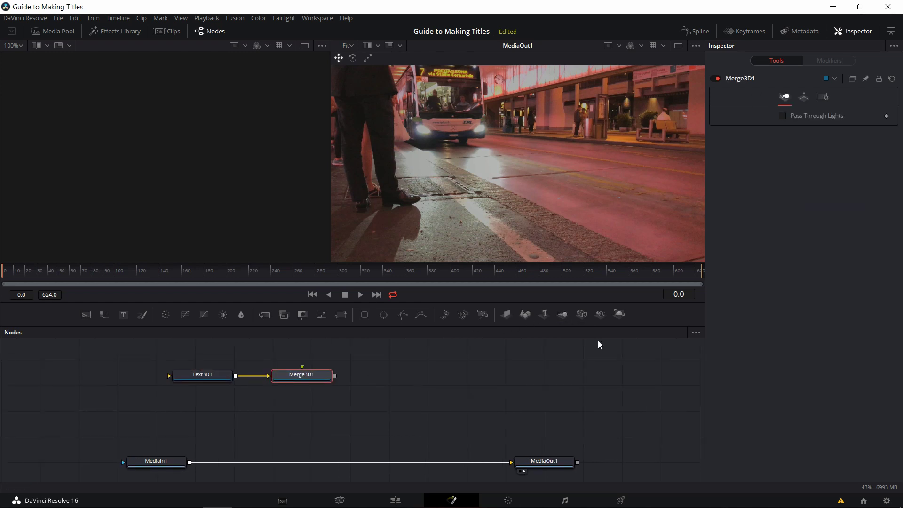
left_click(618, 321)
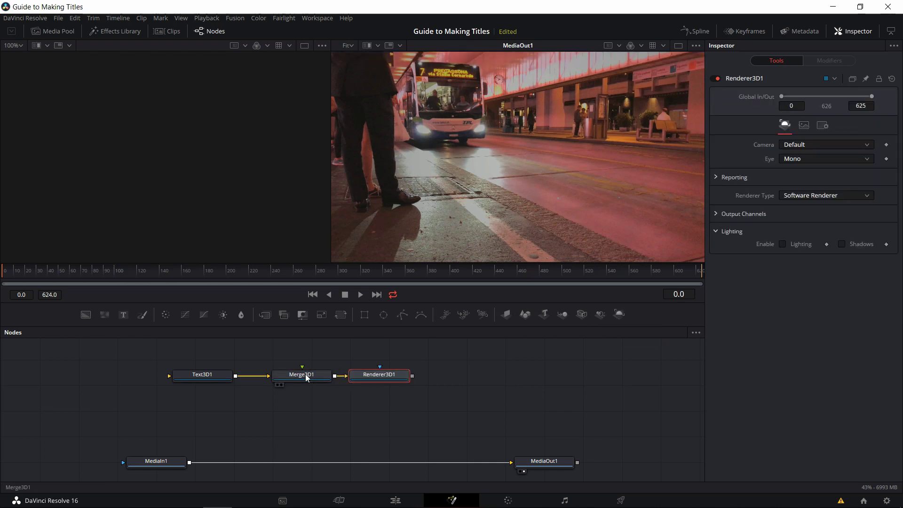
left_click_drag(394, 376, 421, 376)
left_click_drag(486, 413, 425, 407)
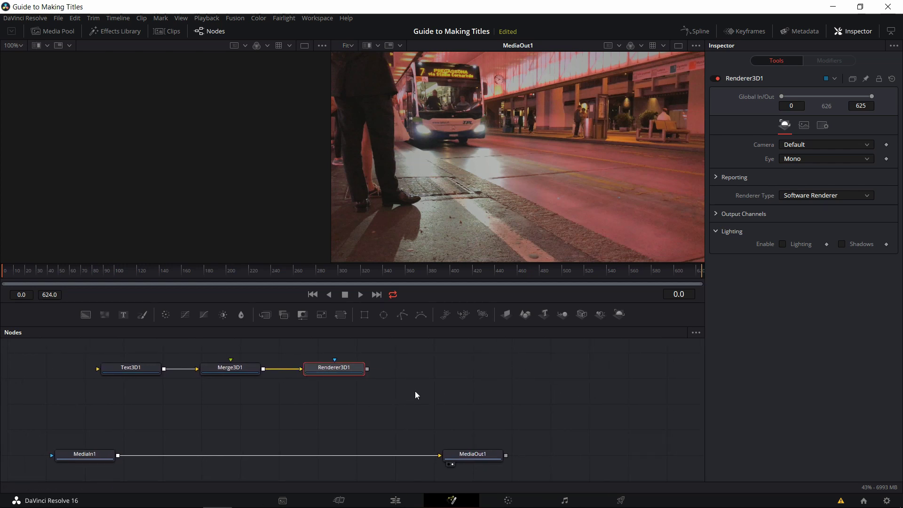
- Add an unconnected Merge node near Renderer3D1 and disconnect MediaIn1 from MediaOut1
right_click(415, 392)
mouse_move(476, 236)
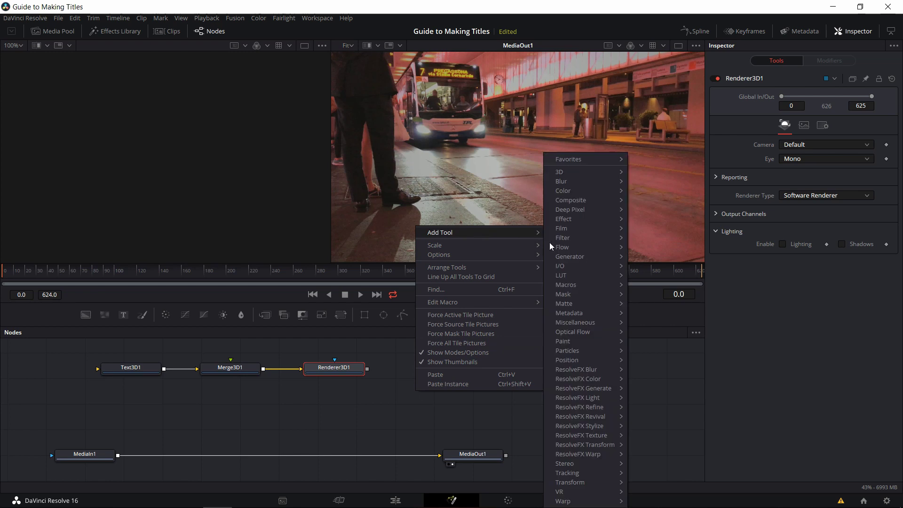
mouse_move(583, 201)
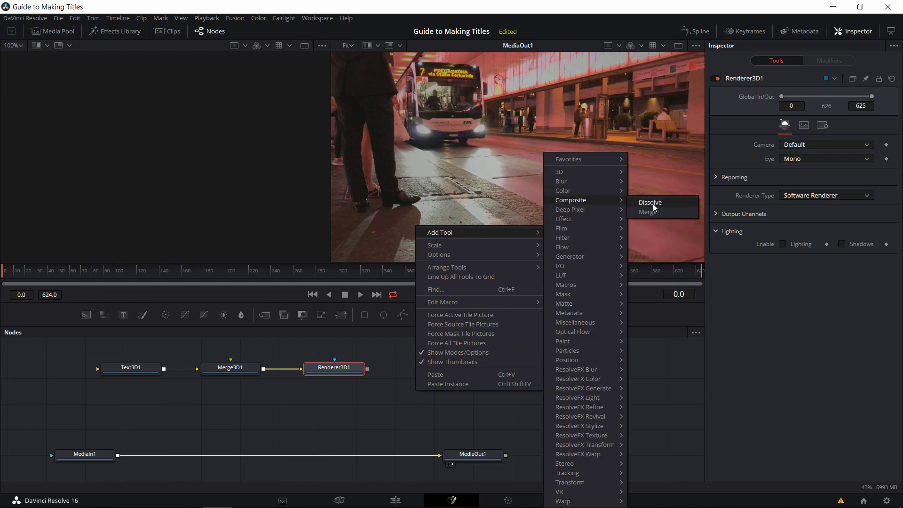
left_click(655, 212)
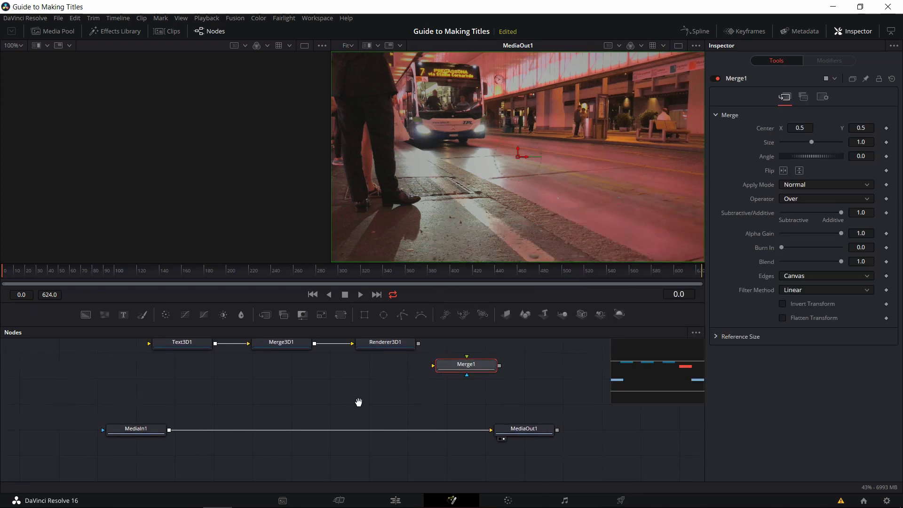
left_click_drag(358, 402, 383, 430)
left_click(497, 459)
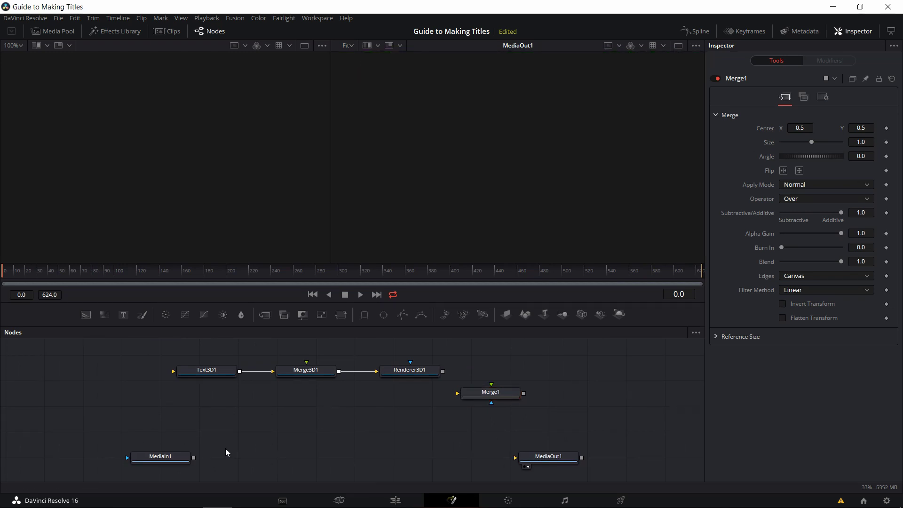
- Connect MediaIn1 as Merge1's background and Renderer3D1 as its foreground, with Merge1's output going to MediaOut1
left_click_drag(194, 458, 466, 397)
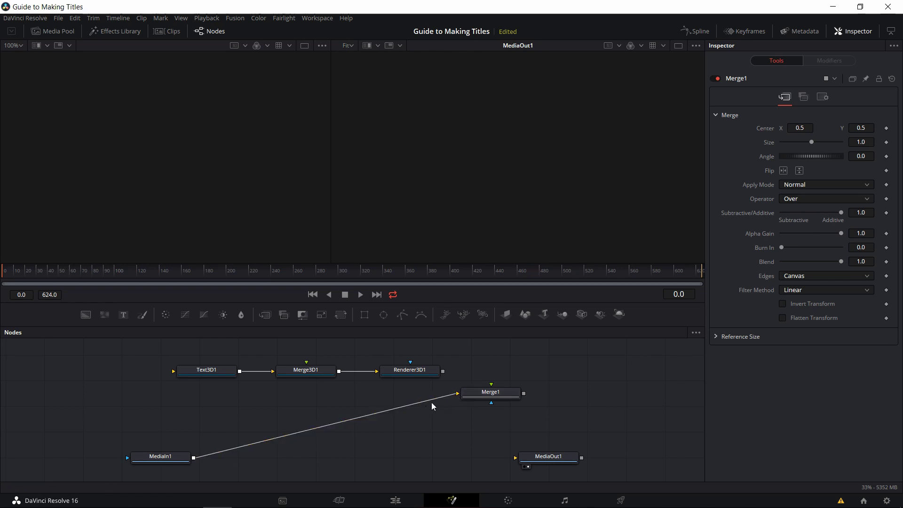
left_click_drag(471, 399, 469, 407)
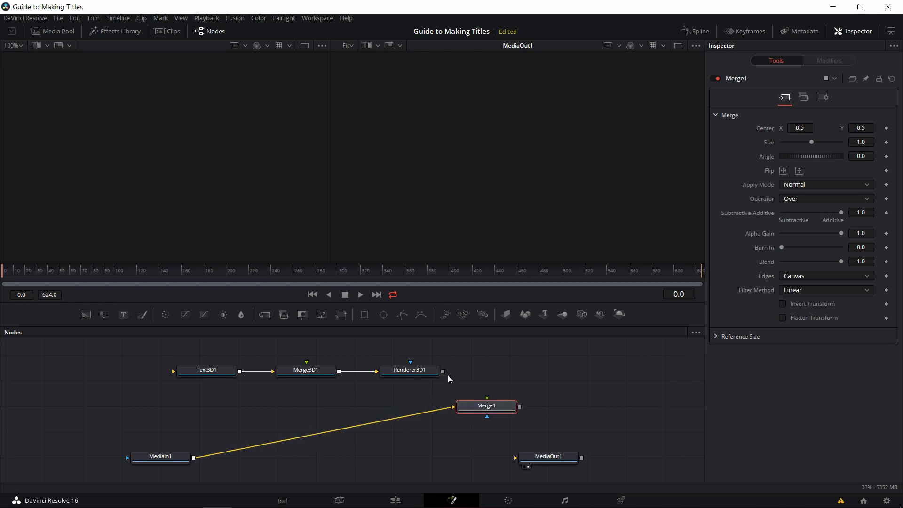
left_click_drag(443, 372, 492, 405)
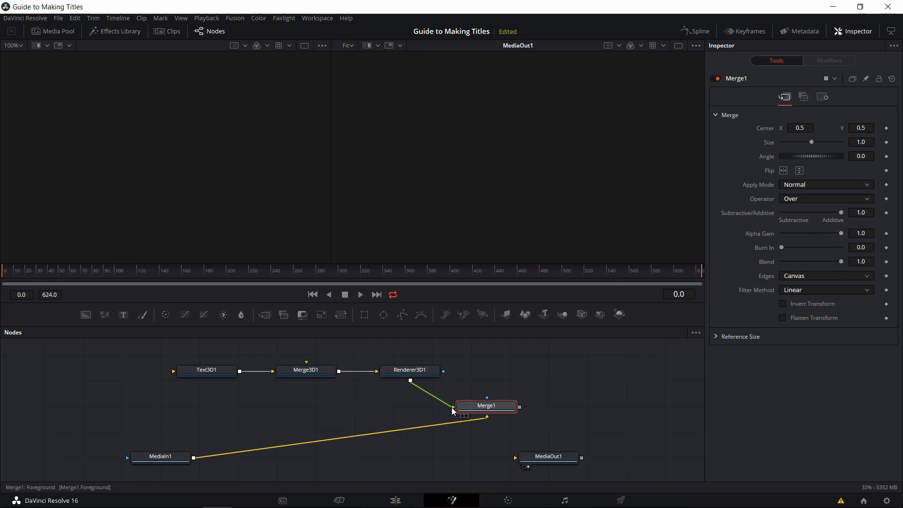
left_click_drag(558, 454, 602, 448)
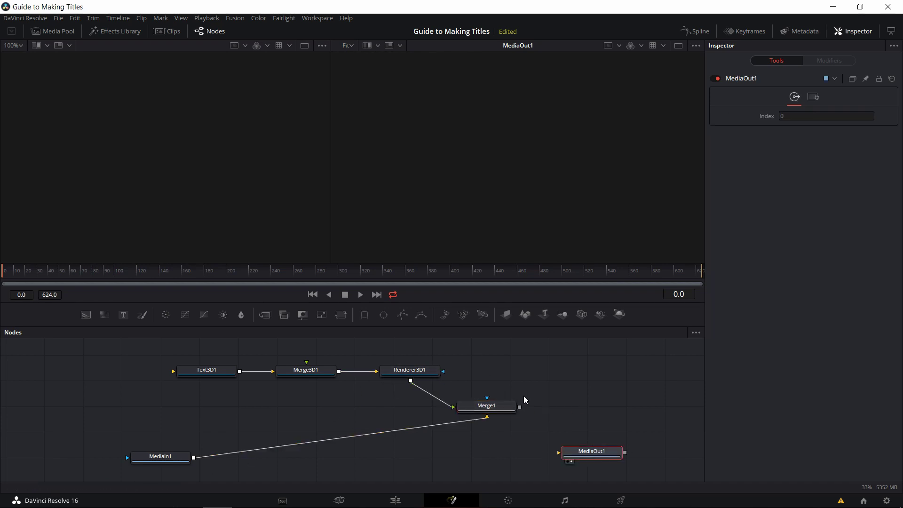
left_click_drag(519, 407, 588, 450)
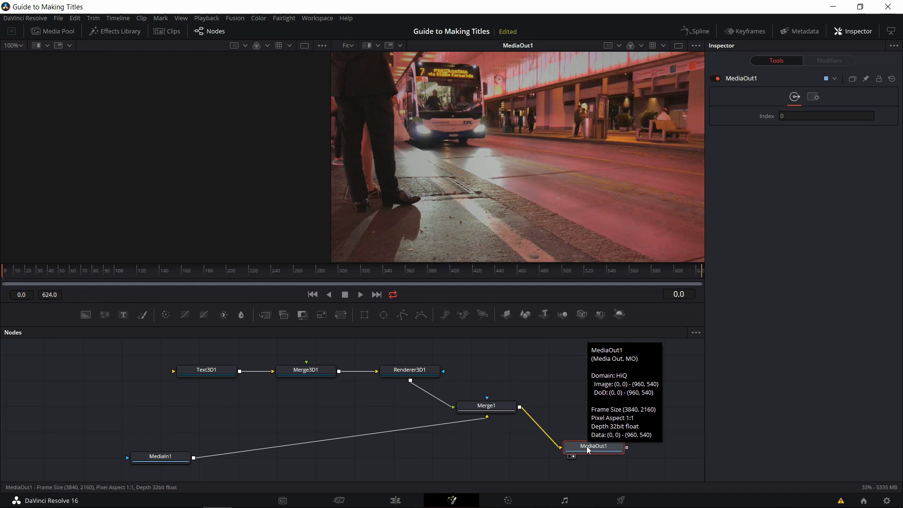
- Enter "Title" as the styled text of the Text3D1 node
left_click(212, 374)
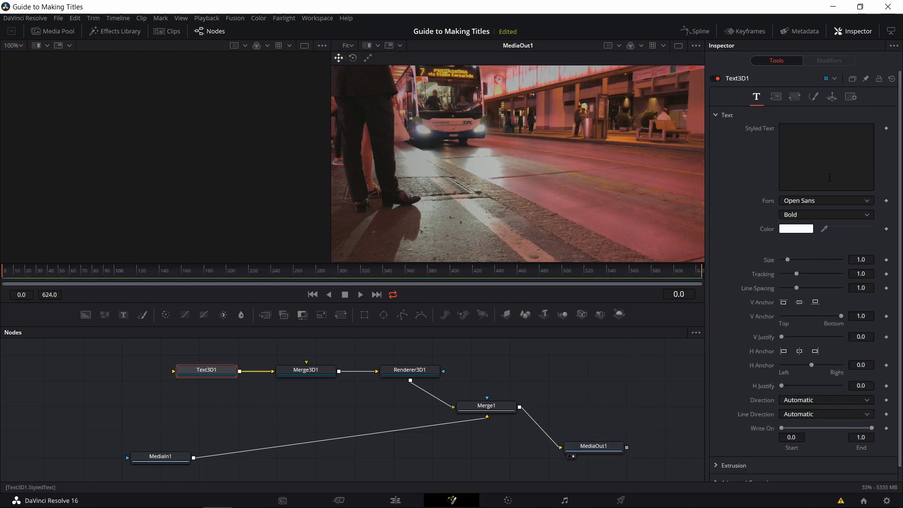
left_click(800, 152)
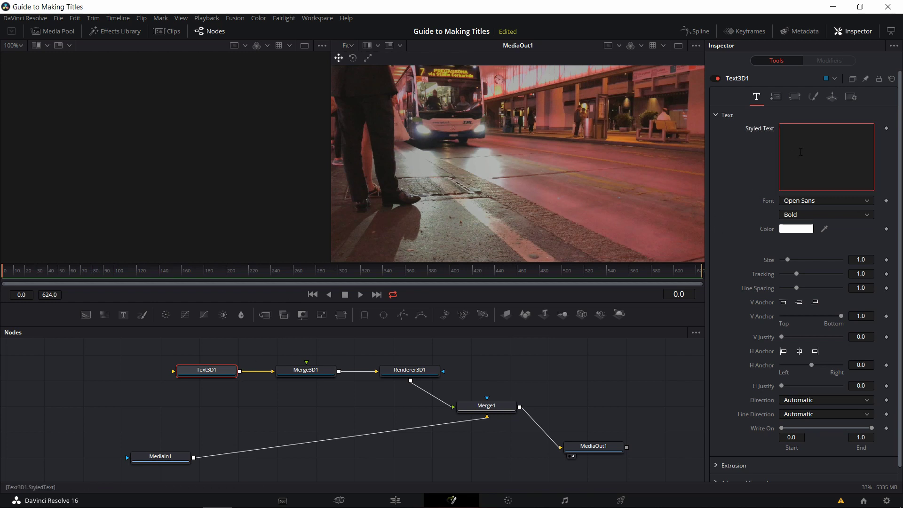
type("Title")
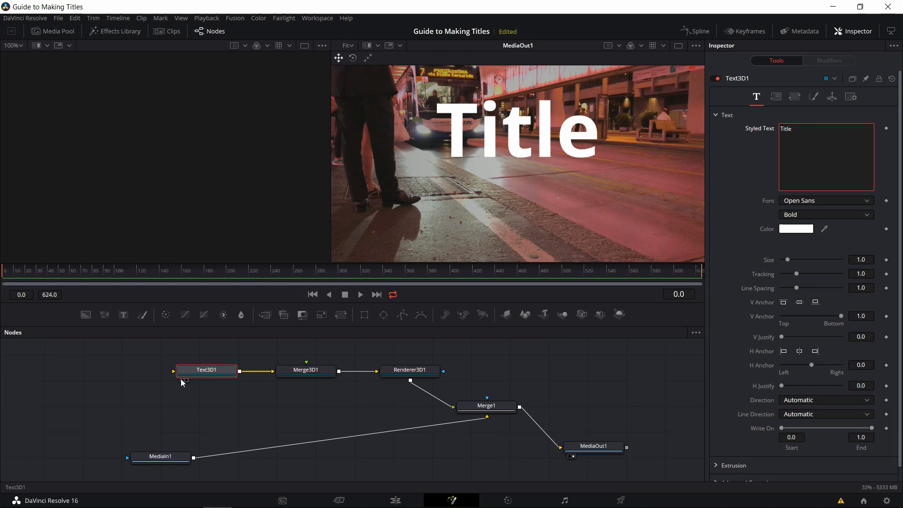
- Display Text3D1 in the empty viewer and set its text size to 0.5
left_click(182, 380)
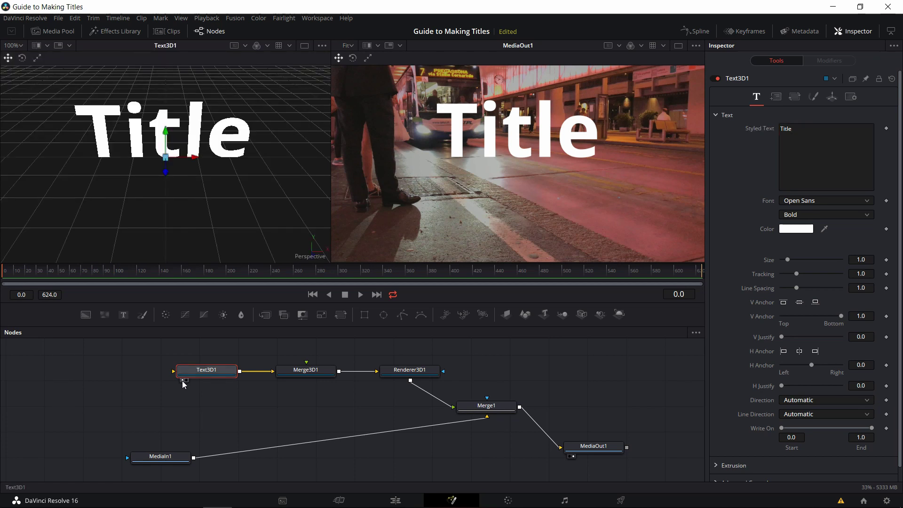
left_click_drag(212, 210, 242, 199)
scroll(198, 178, "down", 3)
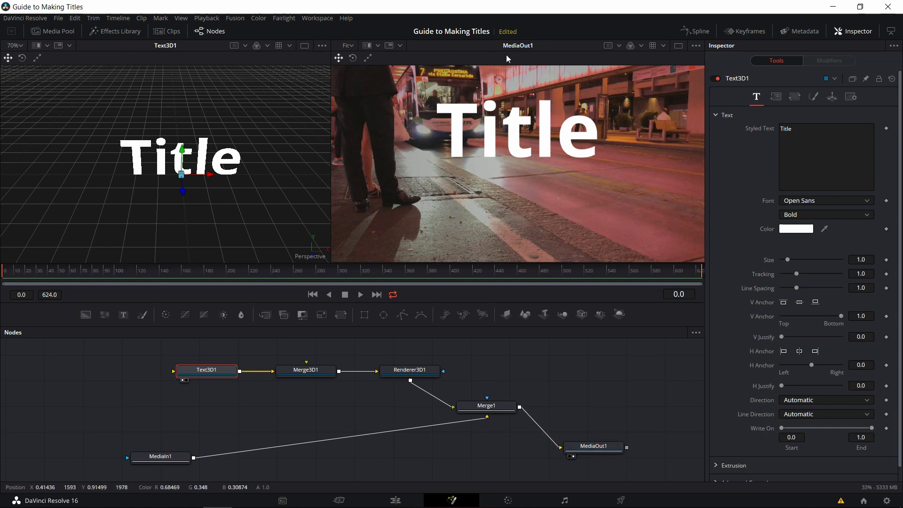
left_click_drag(606, 428, 577, 416)
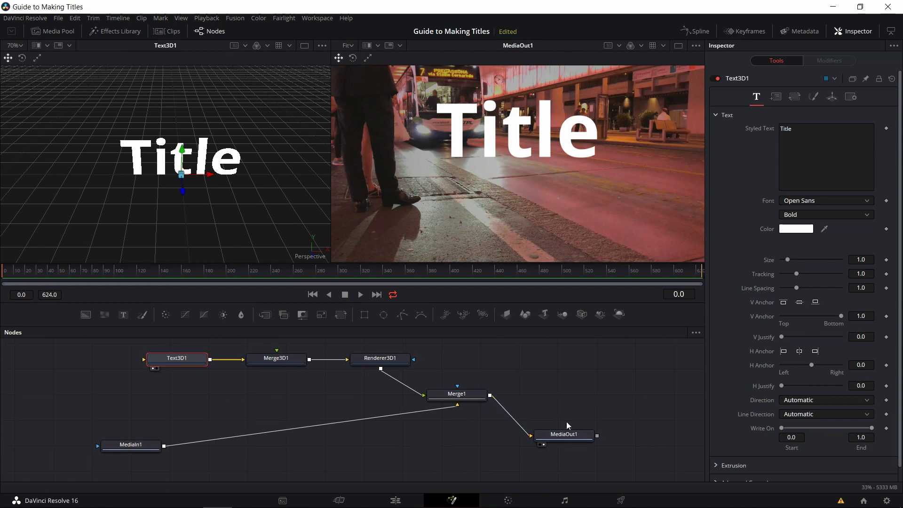
left_click_drag(569, 394, 600, 407)
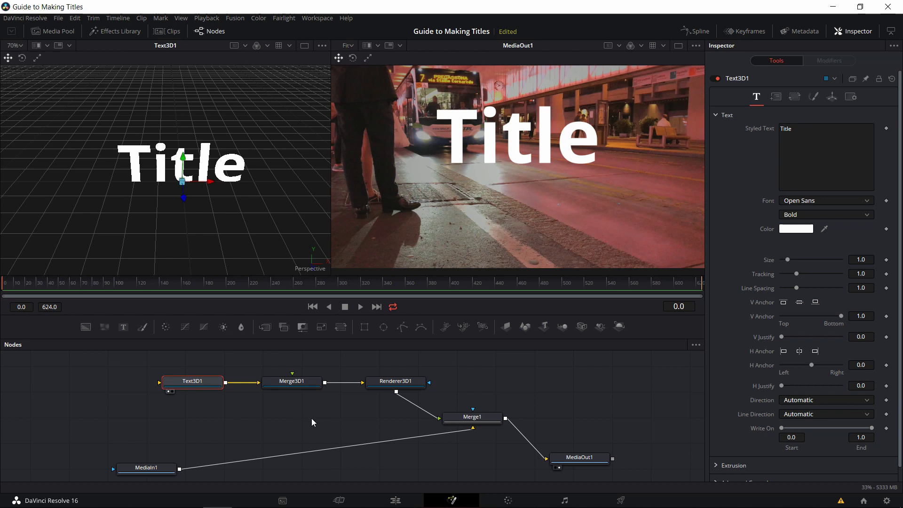
left_click_drag(312, 419, 254, 412)
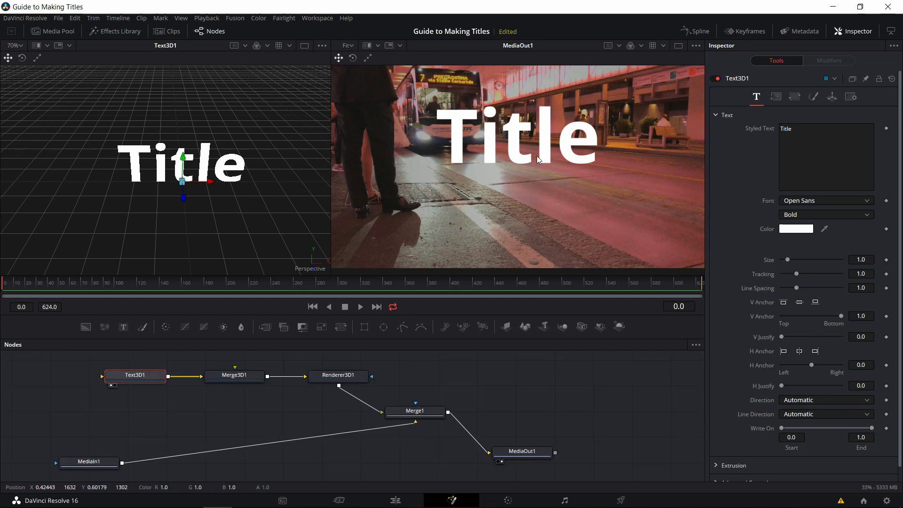
left_click_drag(787, 260, 784, 261)
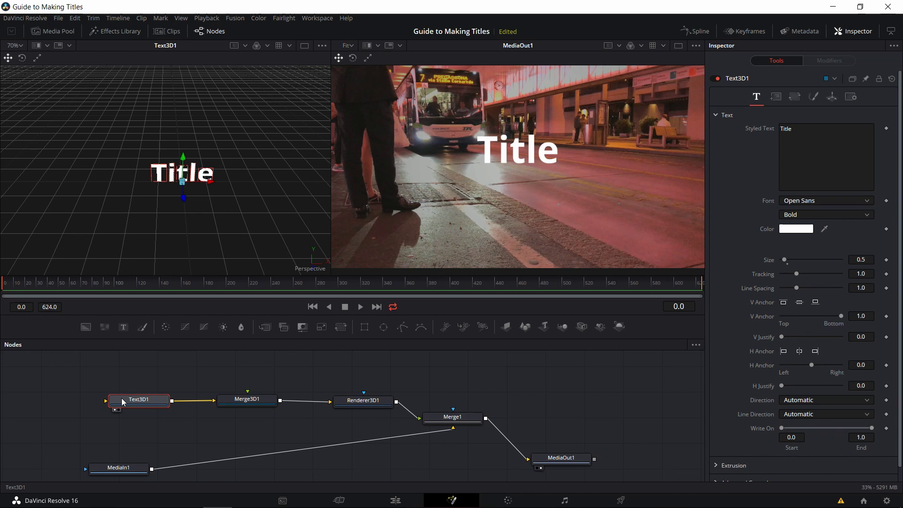
- Add a second Text 3D node connected to Merge3D1 and space the two text nodes apart
left_click(258, 409)
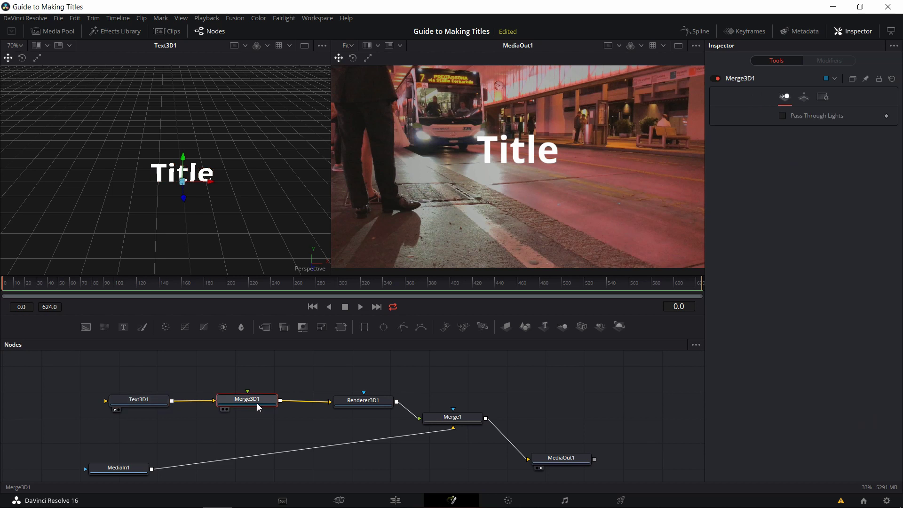
left_click(547, 326)
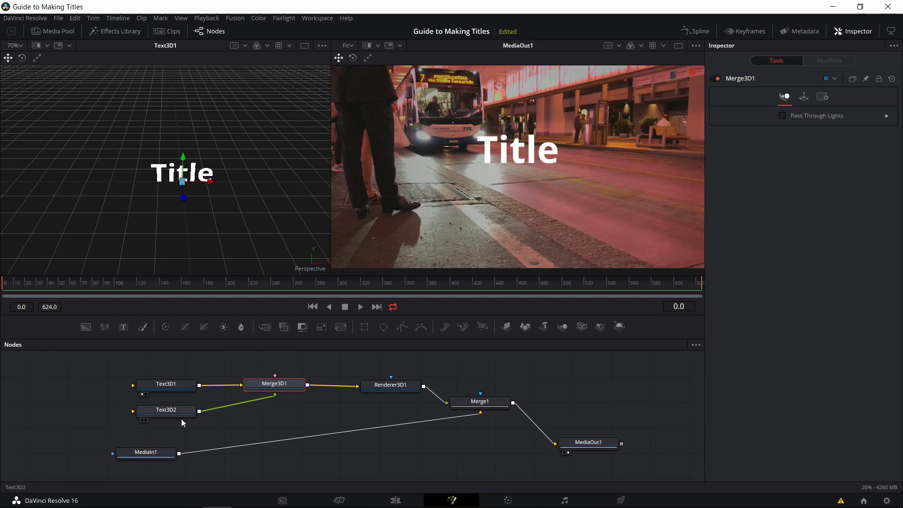
left_click(173, 422)
left_click(272, 387)
left_click_drag(169, 388, 155, 402)
left_click(160, 409)
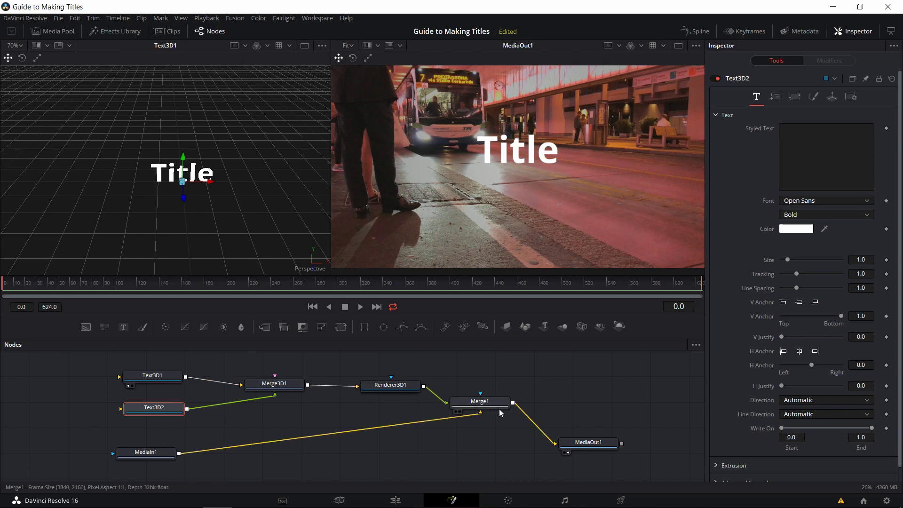
scroll(326, 411, "left", 3)
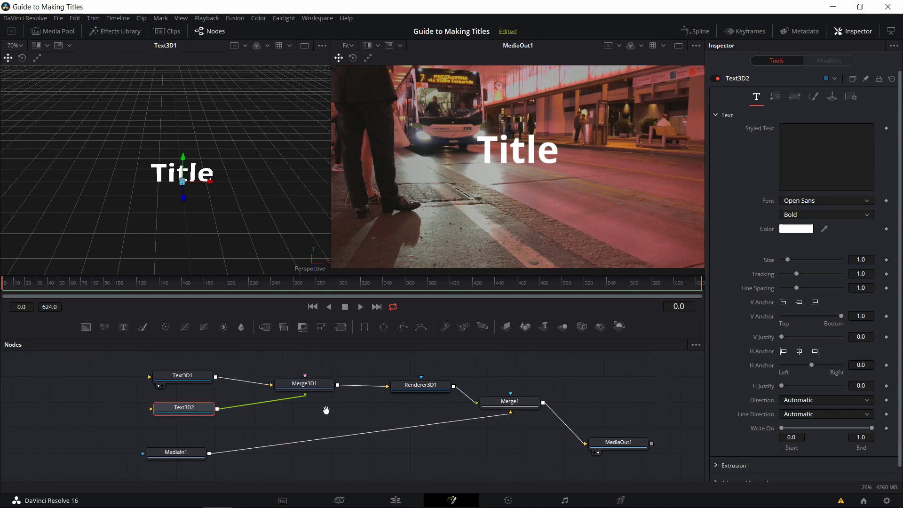
- Enter "Subtitle" as the styled text of Text3D2 and set its size to 0.36
left_click(839, 142)
type("Subtitle")
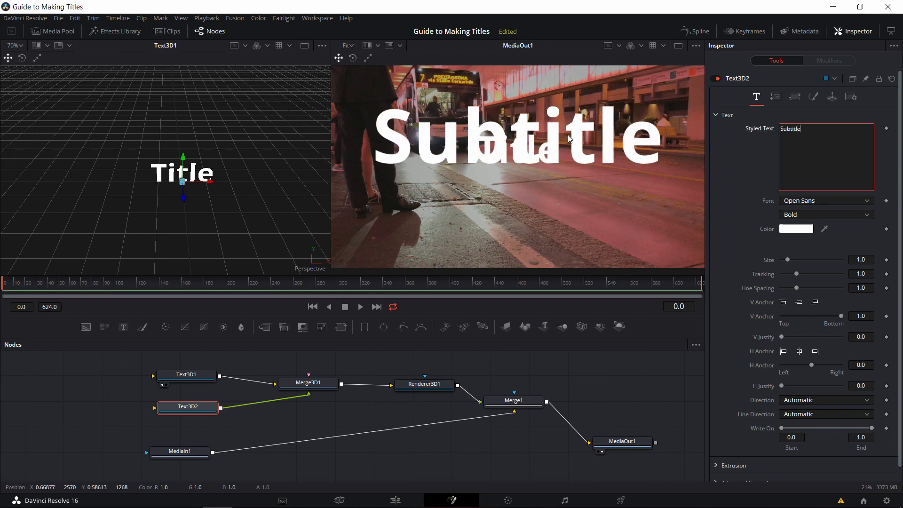
left_click_drag(863, 257, 833, 257)
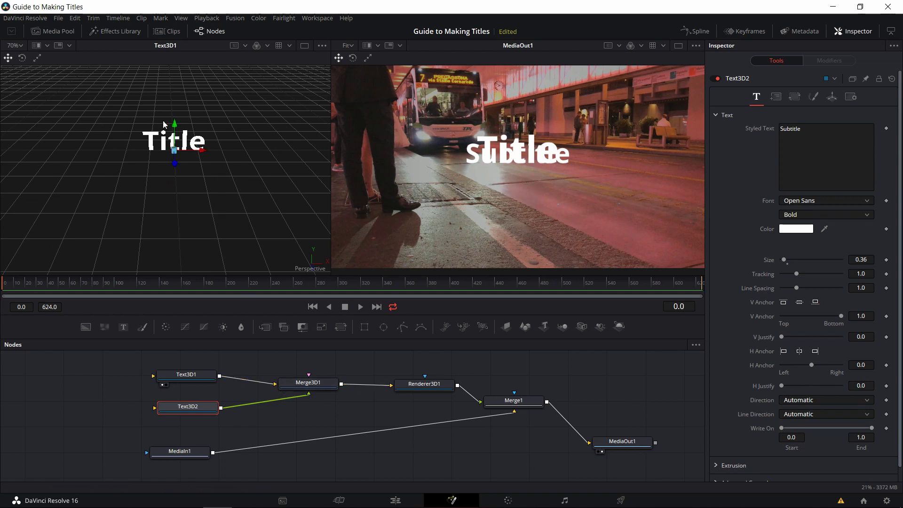
- Display the Merge3D1 node in the 3D perspective viewer in place of Text3D1
left_click(304, 385)
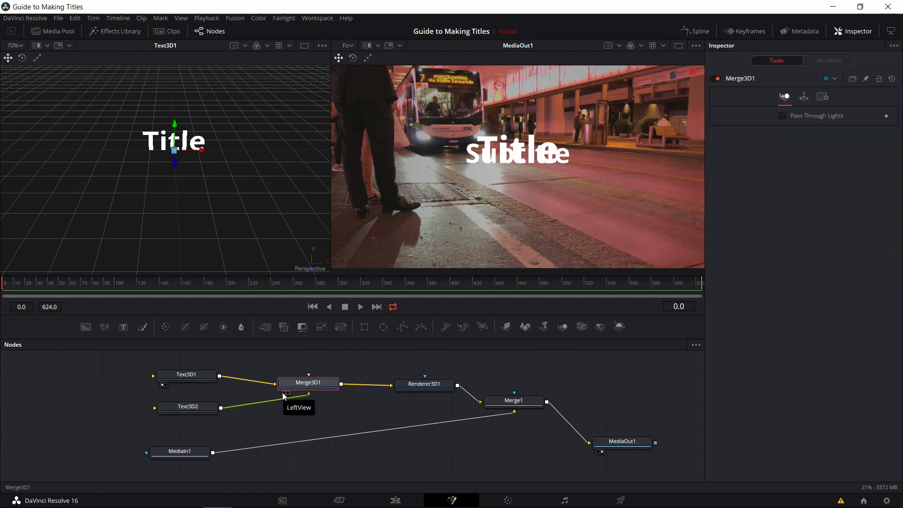
key("1")
scroll(194, 168, "up", 2)
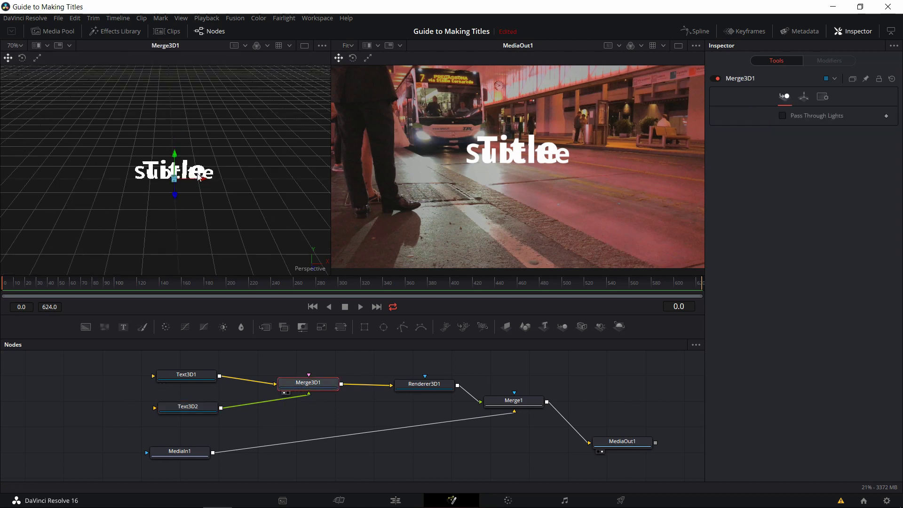
scroll(204, 198, "up", 2)
left_click_drag(249, 242, 223, 123)
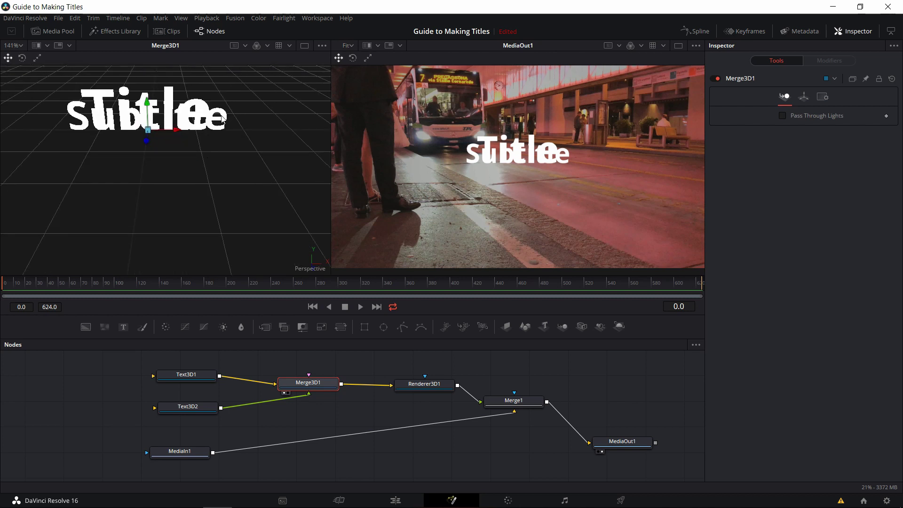
- Move the Subtitle text down along the Y axis in the 3D viewer so it sits just below the Title
left_click(223, 122)
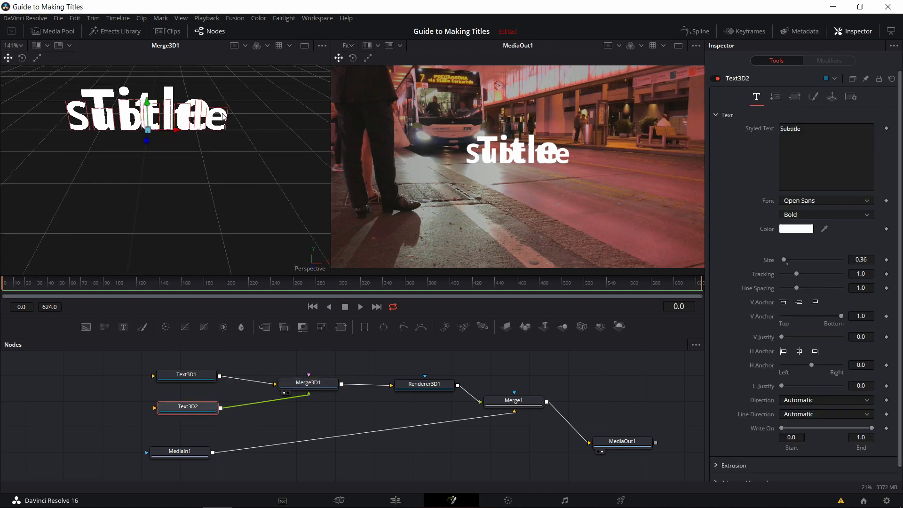
left_click(166, 91)
left_click(222, 116)
left_click(170, 93)
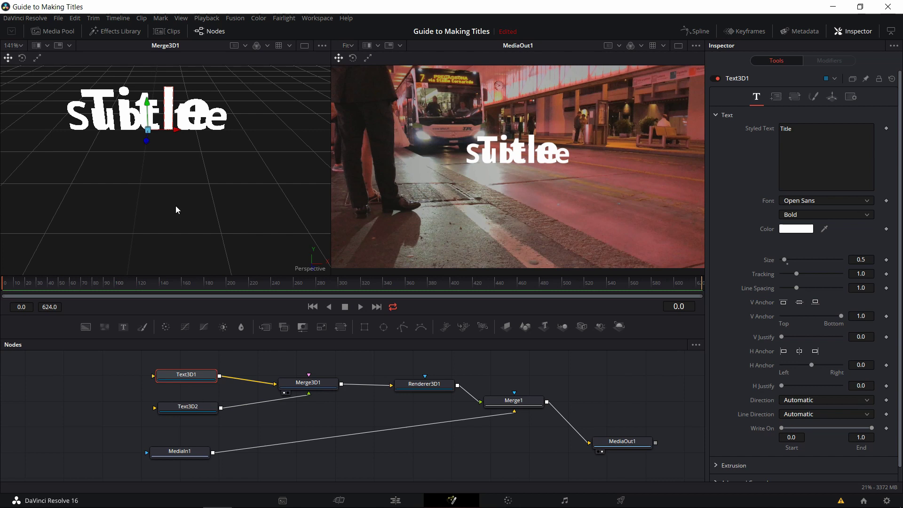
left_click(150, 106)
left_click_drag(149, 106, 149, 136)
left_click(151, 117)
scroll(172, 149, "up", 2)
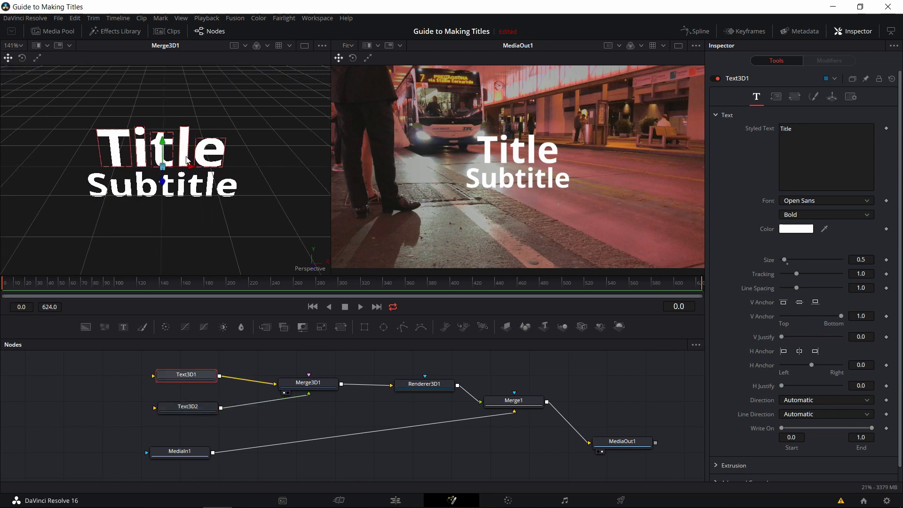
- Move the Title text up along the Y axis and the Subtitle slightly down in the 3D viewer to widen their gap
left_click_drag(163, 142, 162, 123)
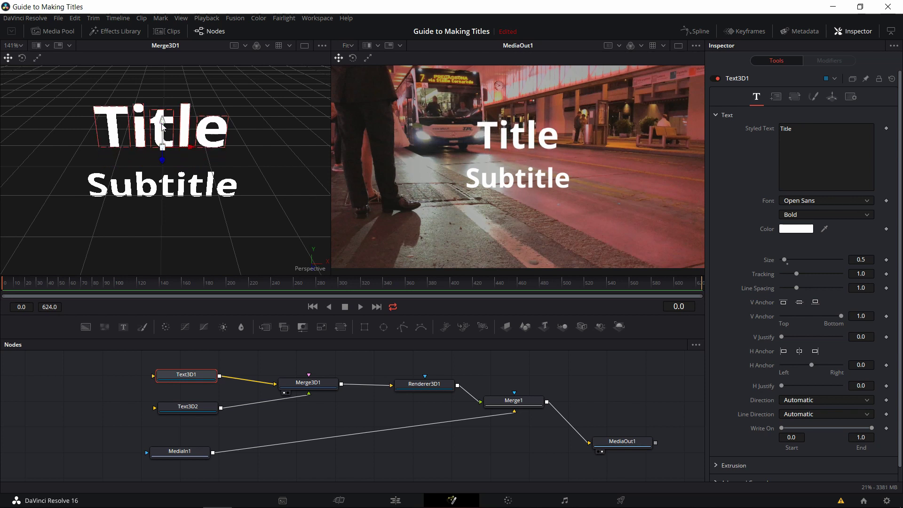
left_click(165, 181)
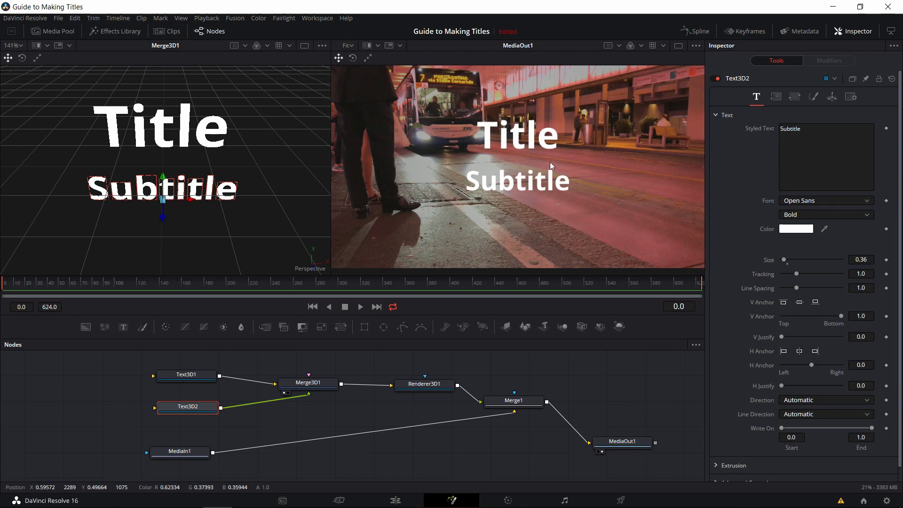
left_click_drag(555, 164, 488, 161)
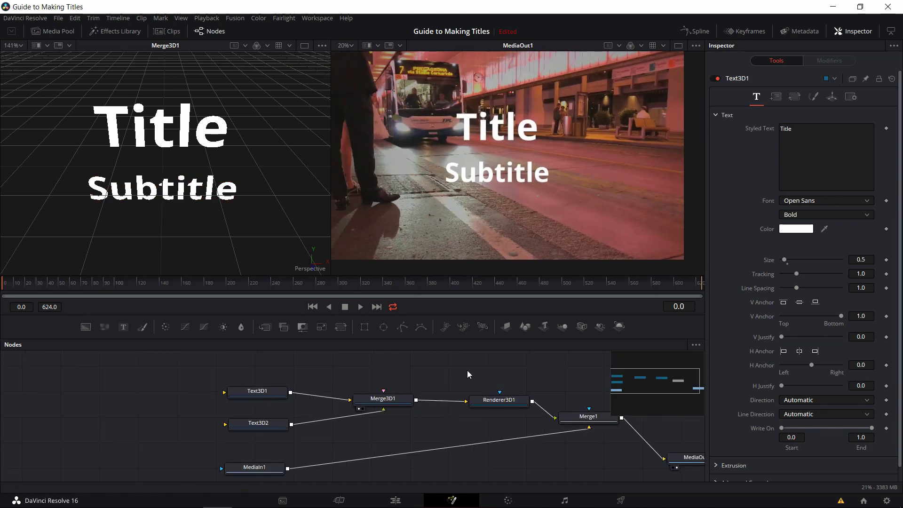
left_click_drag(477, 219, 489, 218)
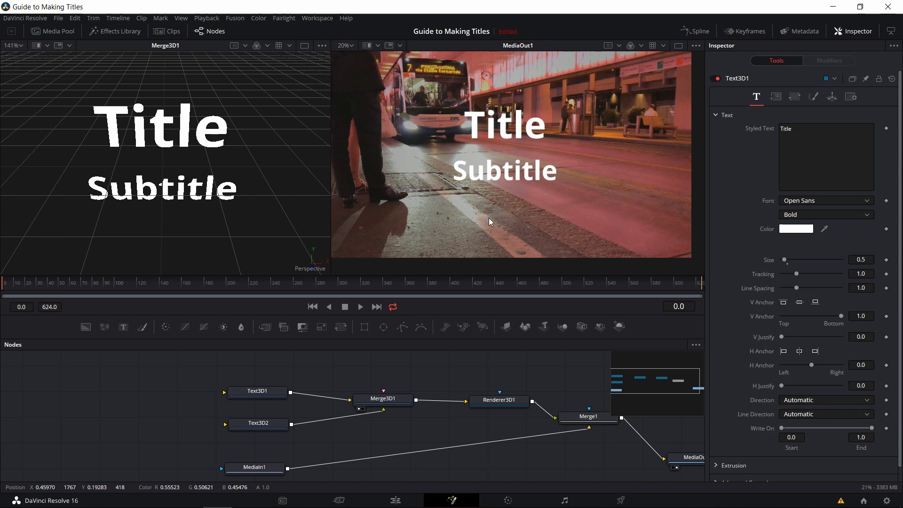
- Add a Shape 3D node connected to Merge3D1 and set its shape to Torus
left_click(372, 401)
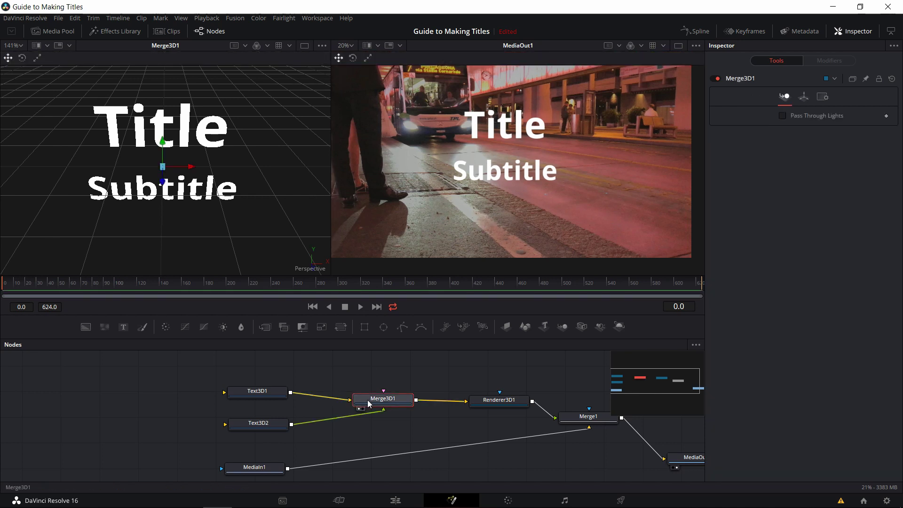
left_click(529, 329)
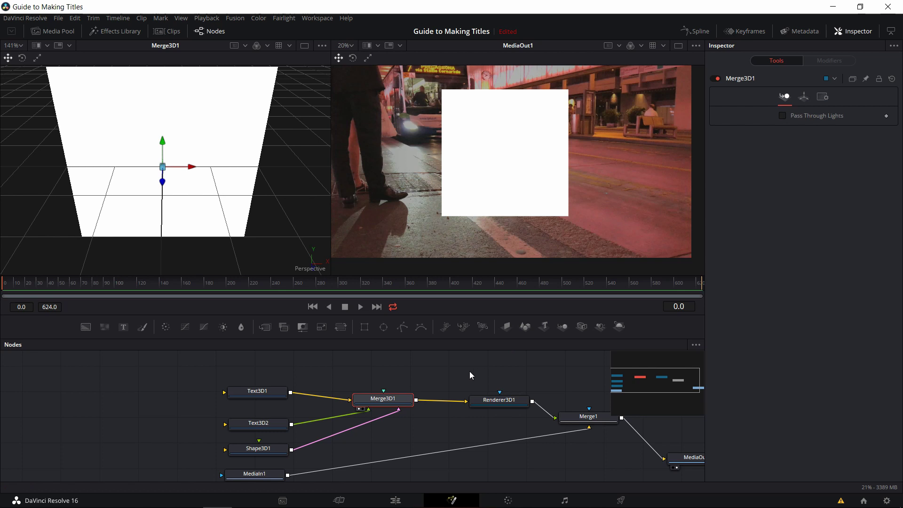
left_click(279, 452)
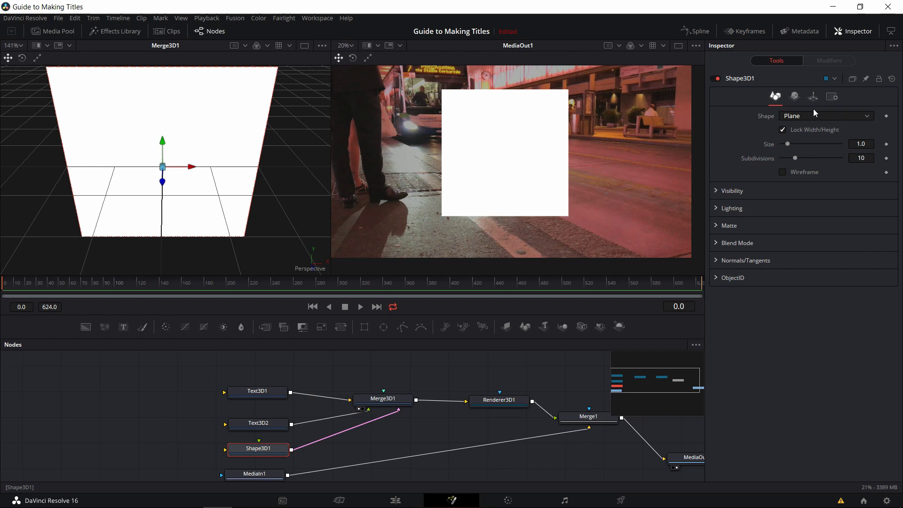
left_click(792, 116)
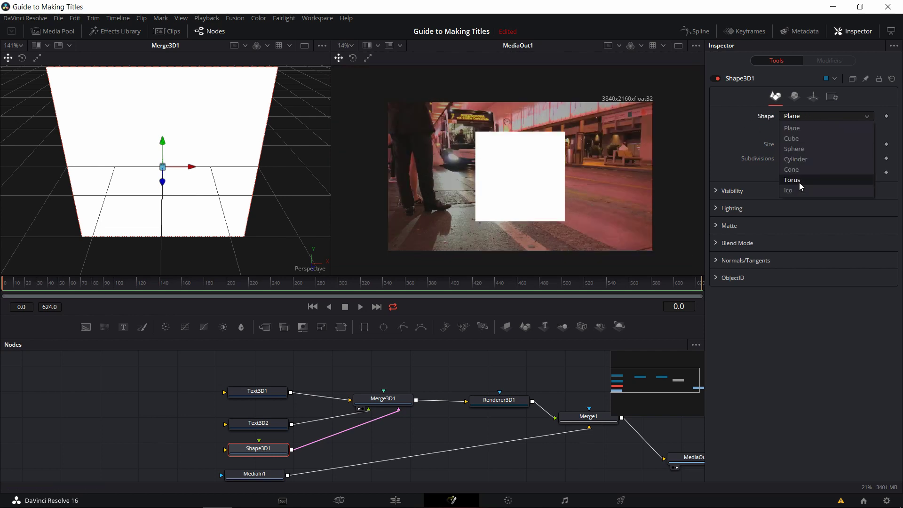
left_click(799, 182)
- Rotate the torus 90 degrees around its X axis so its ring faces the camera
scroll(226, 170, "up", 4)
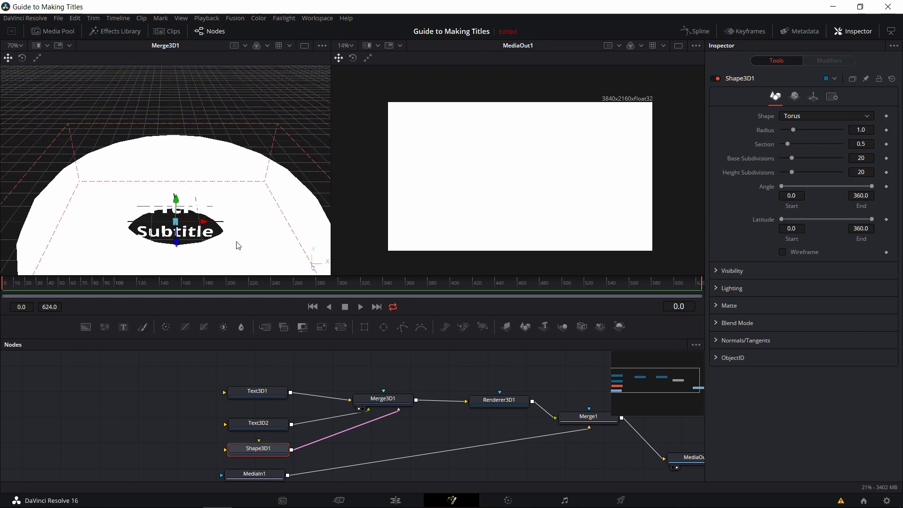
left_click_drag(237, 242, 236, 124)
left_click_drag(226, 211, 218, 159)
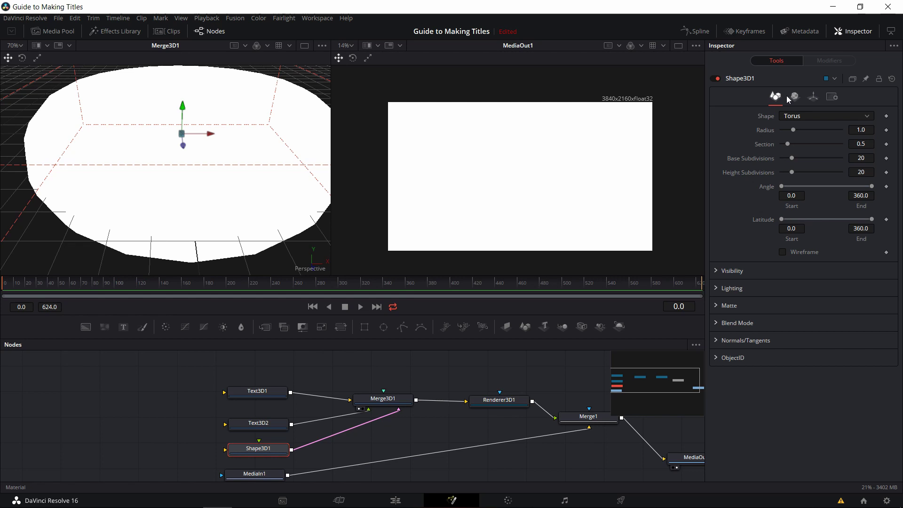
left_click(813, 96)
left_click_drag(289, 143, 297, 188)
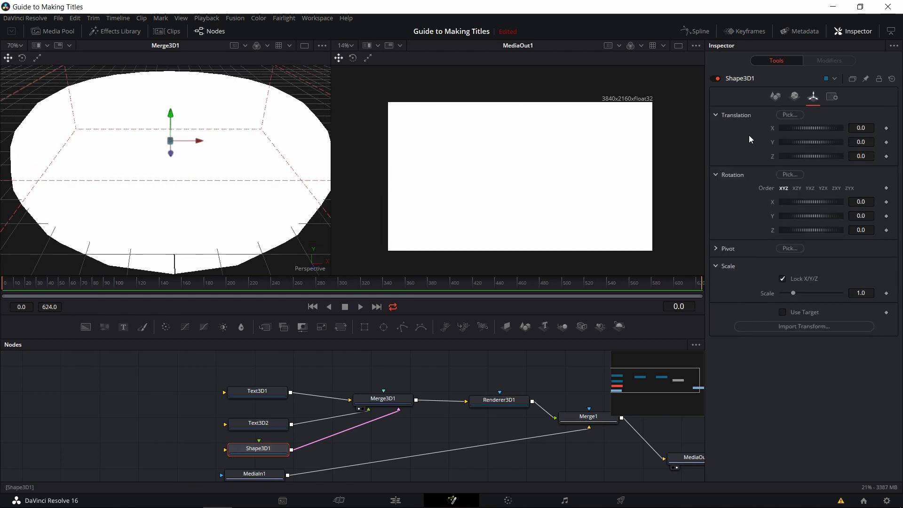
left_click_drag(806, 201, 829, 202)
left_click(866, 202)
type("90")
key("Tab")
- Set the torus radius to 0.669 and its section to 0.039 to form a thin ring around the text
left_click(776, 96)
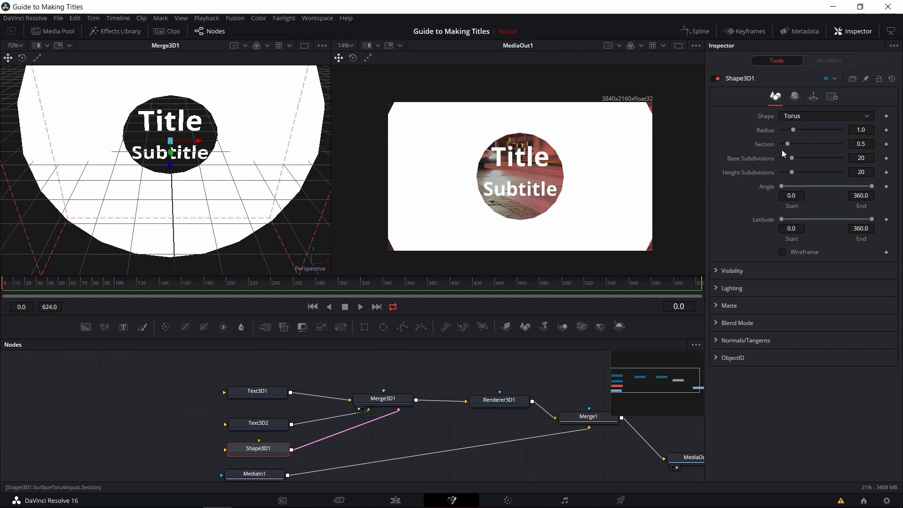
left_click_drag(793, 130, 789, 131)
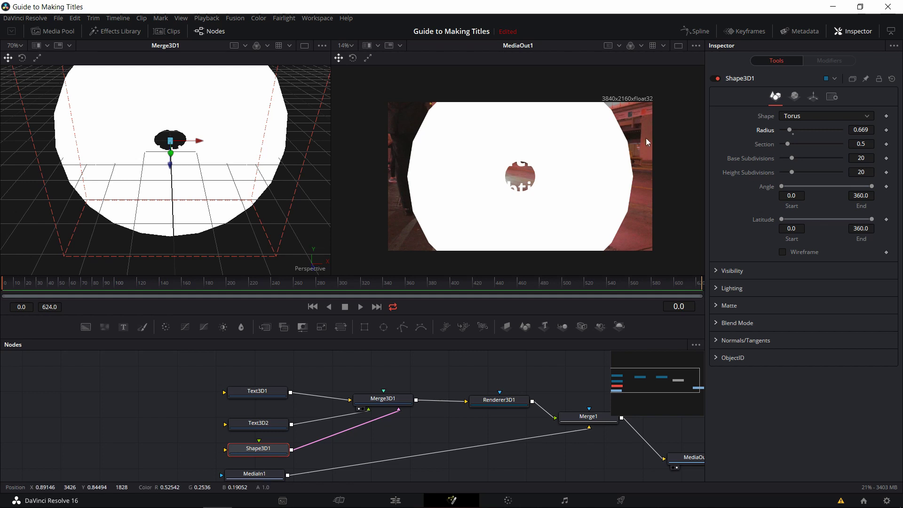
left_click_drag(789, 146, 784, 149)
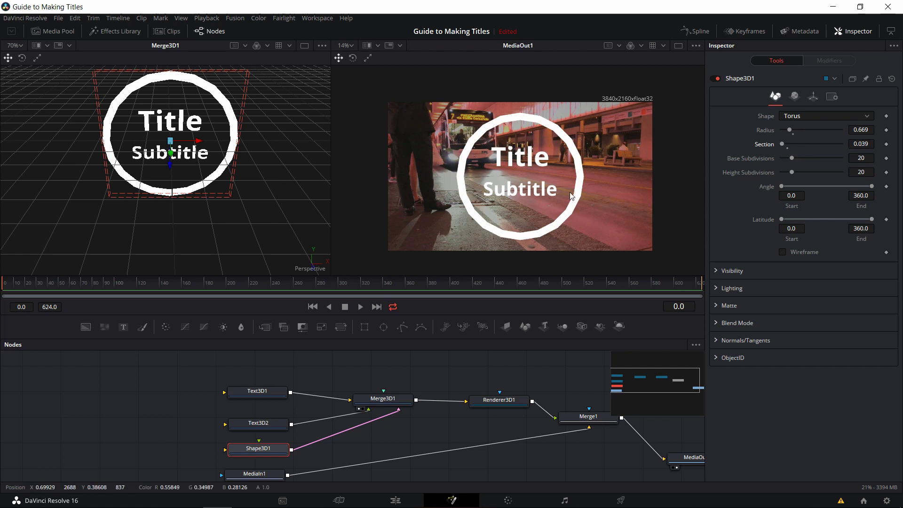
- Change the diffuse material color of the torus ring to dark purple
scroll(580, 181, "up", 1)
left_click_drag(580, 182, 622, 163)
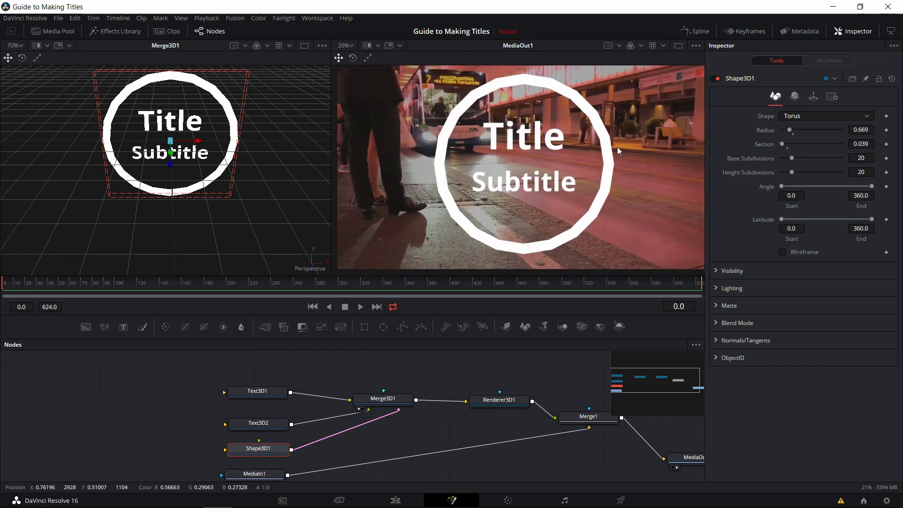
left_click_drag(631, 129, 609, 143)
scroll(609, 143, "down", 1)
scroll(610, 143, "up", 1)
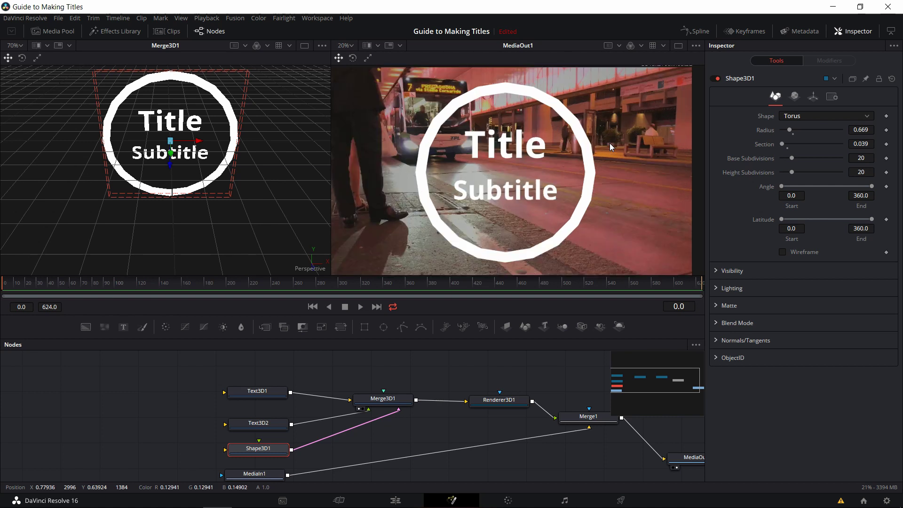
left_click(793, 97)
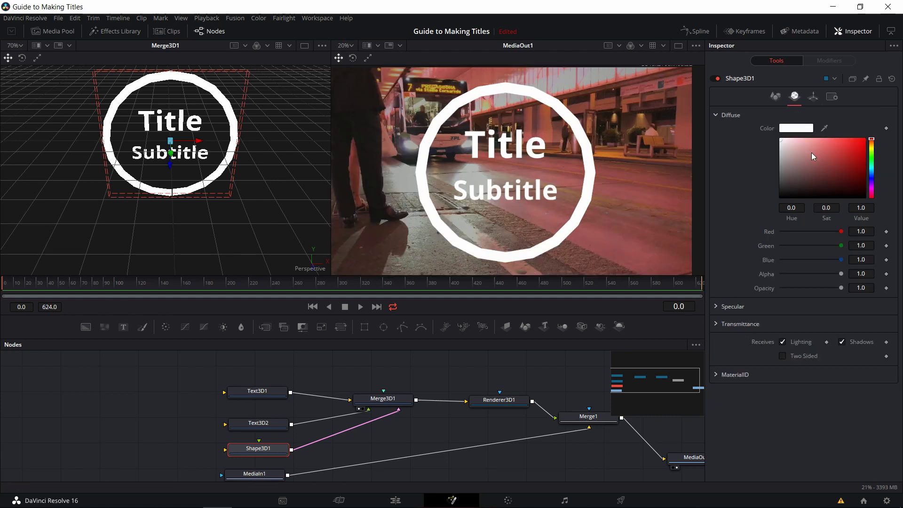
left_click_drag(832, 148, 854, 171)
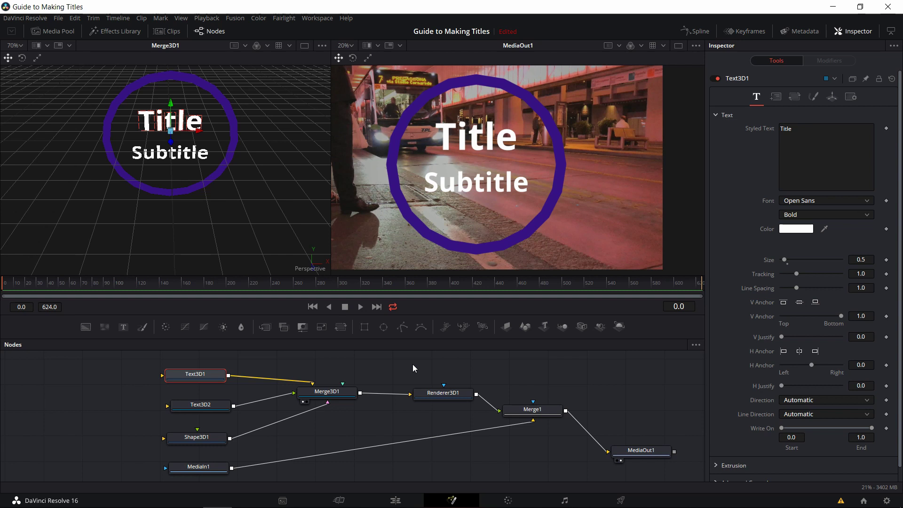
- Try out the Write On effect on Text3D2 by lowering its end value, and return the end to 1.0
left_click(198, 405)
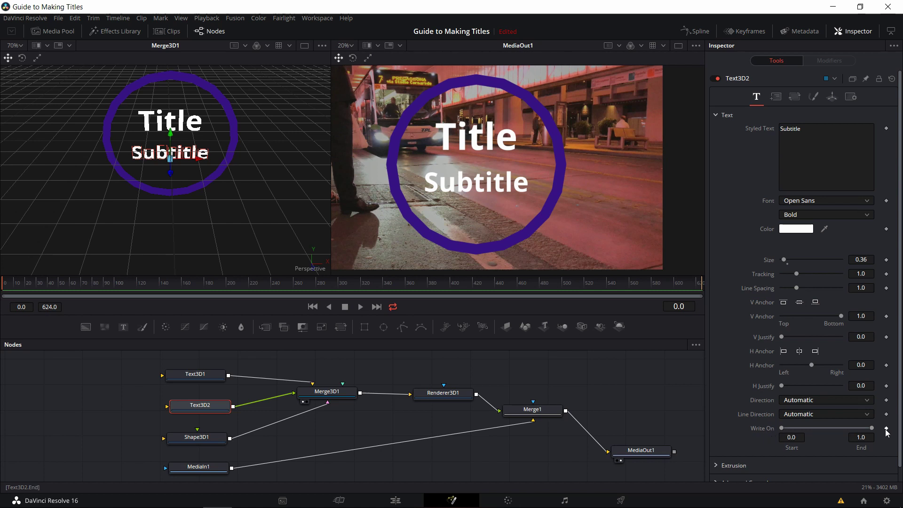
left_click_drag(872, 428, 800, 432)
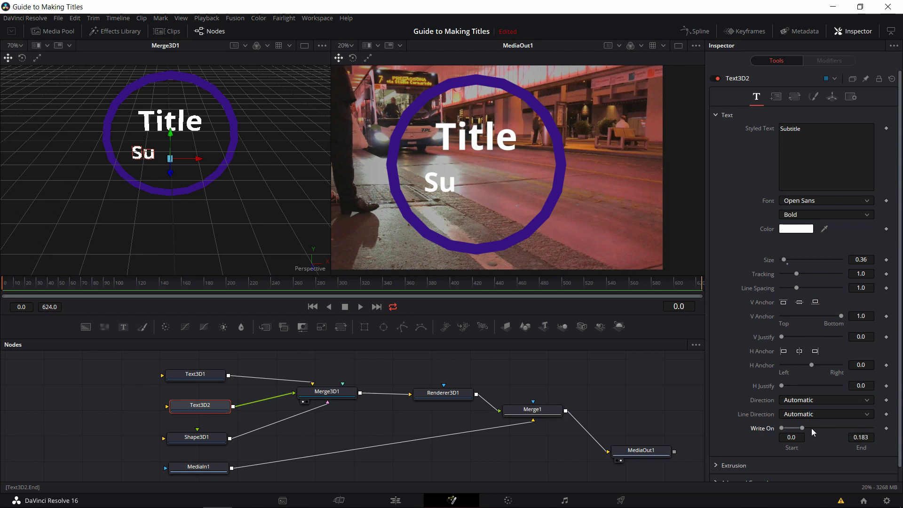
left_click_drag(799, 428, 885, 429)
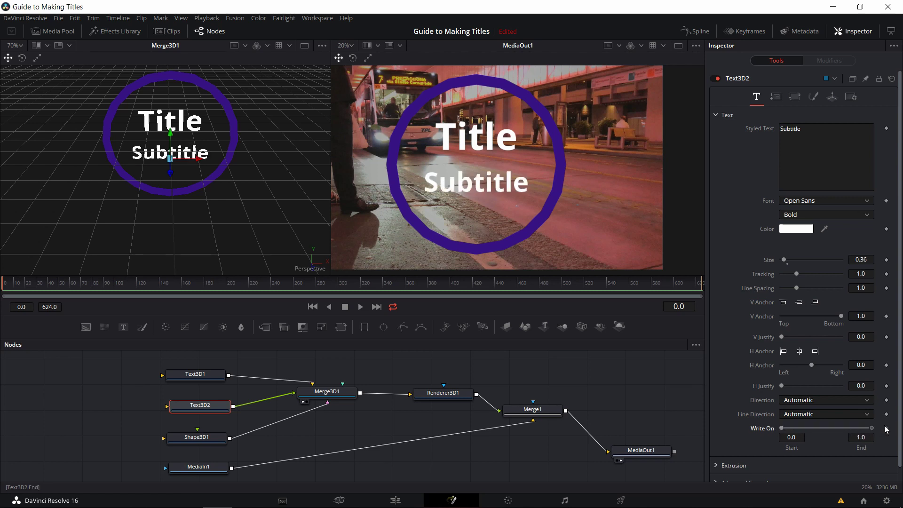
- Add a Write On keyframe for Text3D2 at frame 50 with the full subtitle shown
left_click(58, 286)
left_click_drag(59, 286, 59, 287)
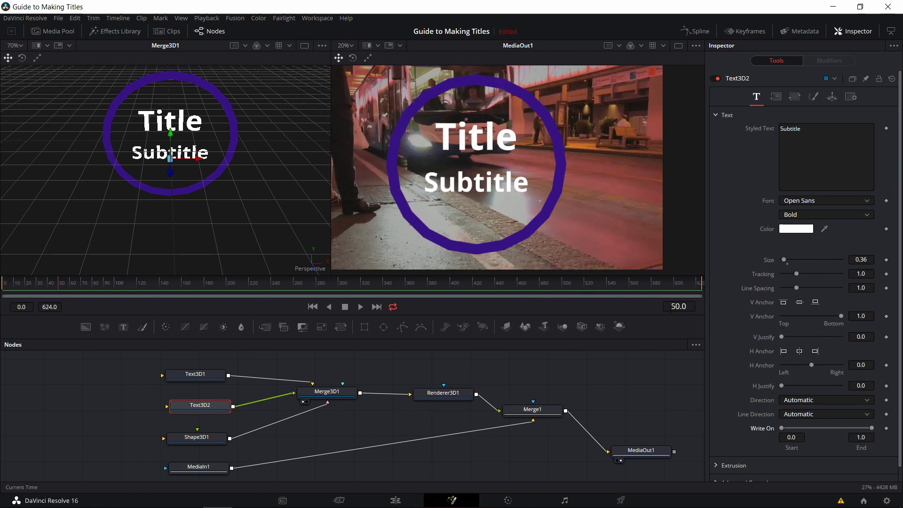
left_click(886, 429)
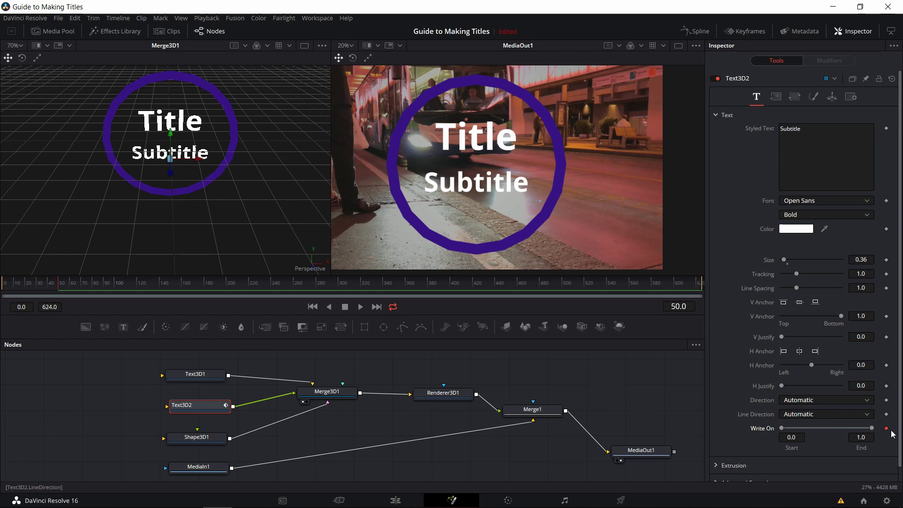
- Set the Write On end of Text3D2 to 0.0 at frame 0 as the starting keyframe
left_click_drag(46, 283, 1, 287)
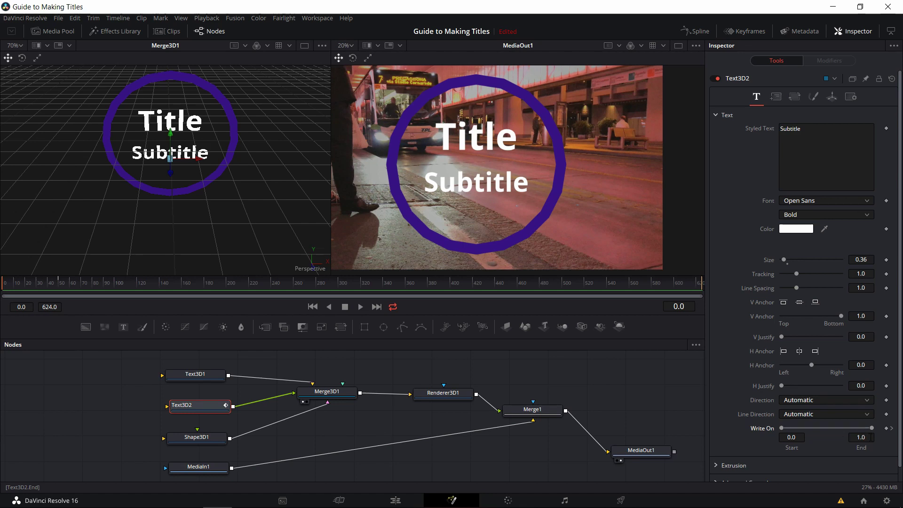
left_click_drag(869, 438, 828, 438)
left_click(892, 429)
left_click(881, 428)
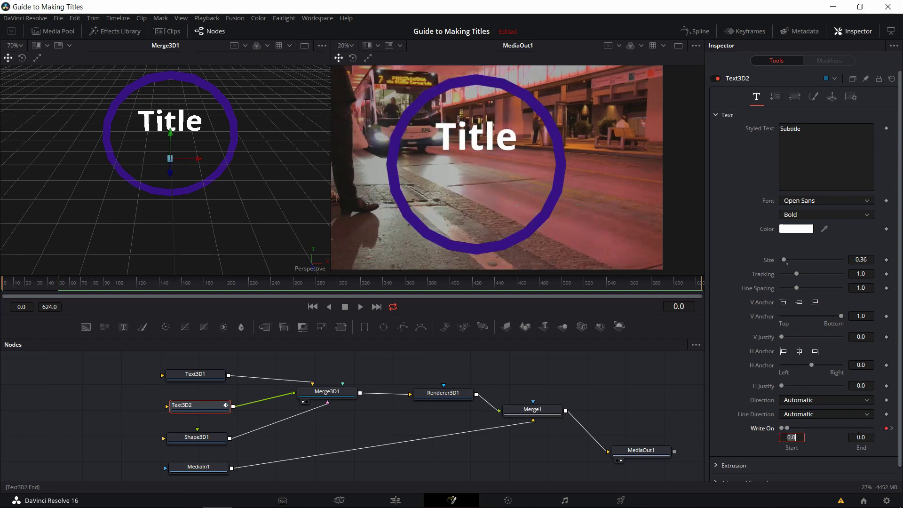
left_click(891, 428)
- Play the composition from the first frame to check the subtitle's write-on animation, and stop playback
left_click(2, 295)
left_click(359, 308)
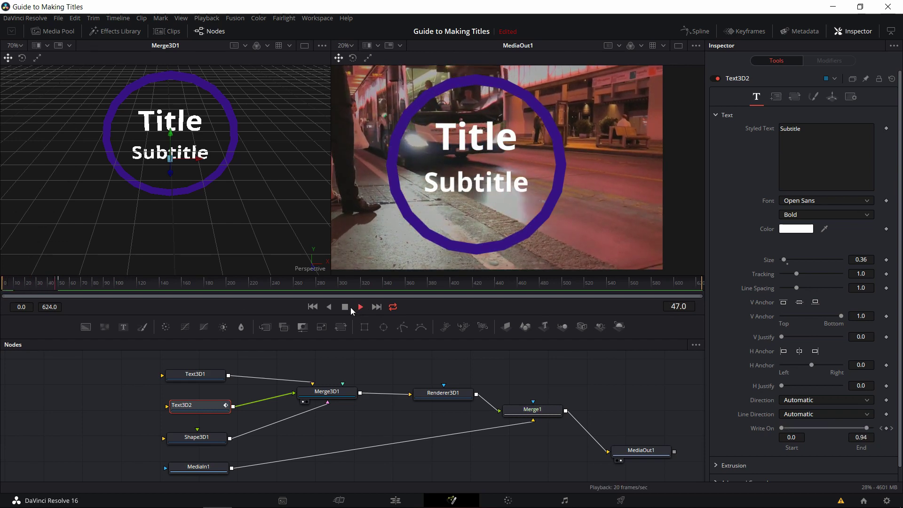
left_click(315, 307)
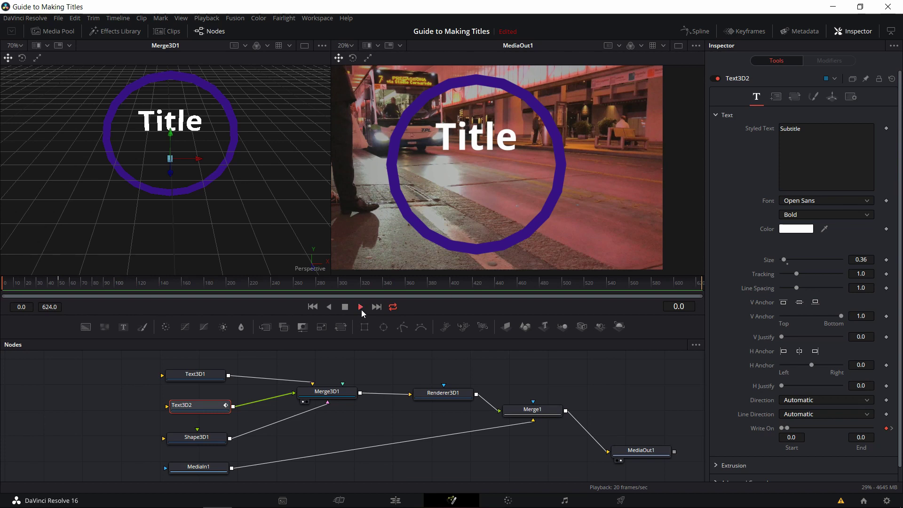
left_click(360, 308)
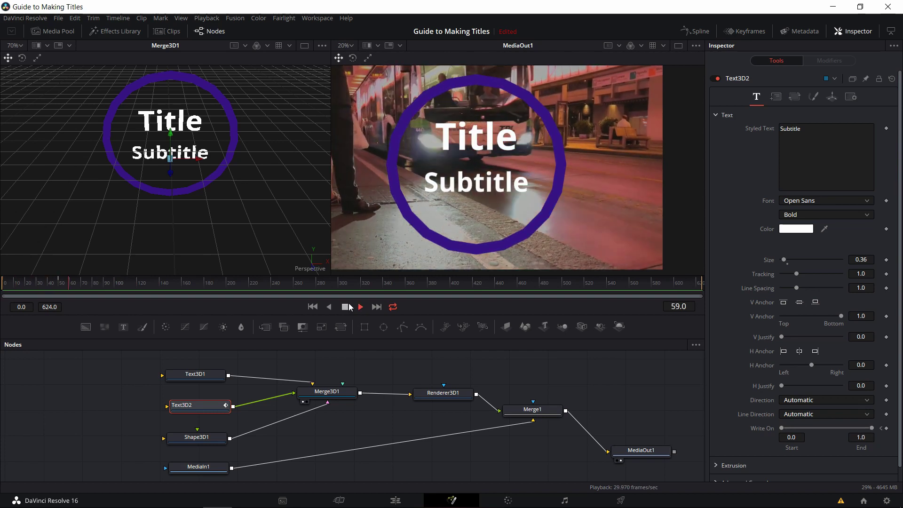
left_click(345, 307)
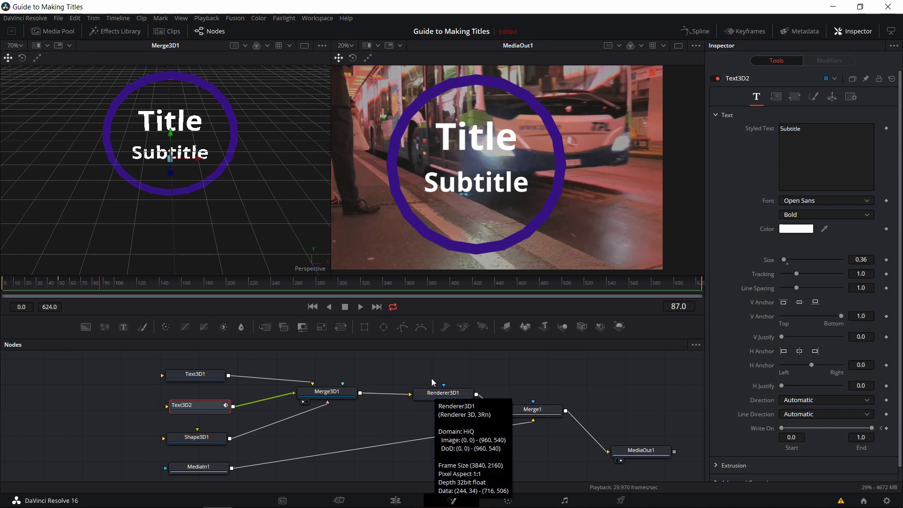
- Add a Write On keyframe for Text3D1 at frame 50
left_click(195, 374)
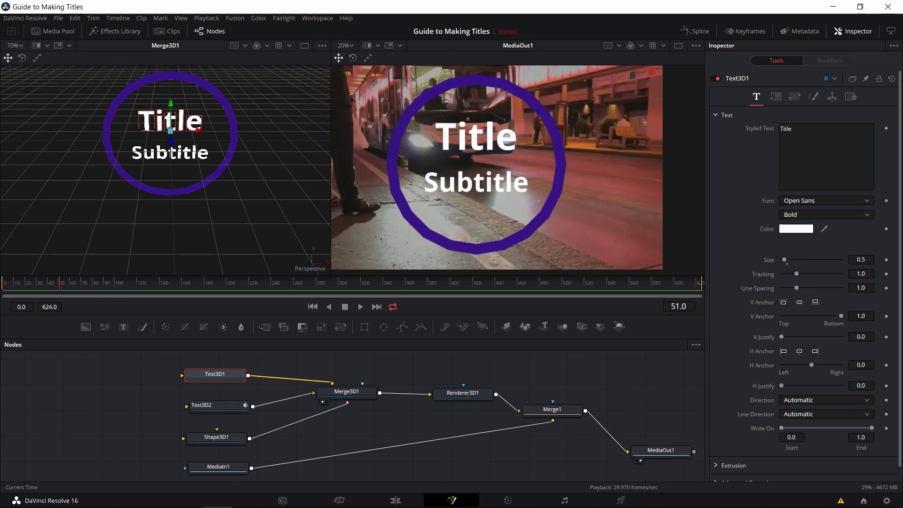
left_click(673, 311)
type("50.")
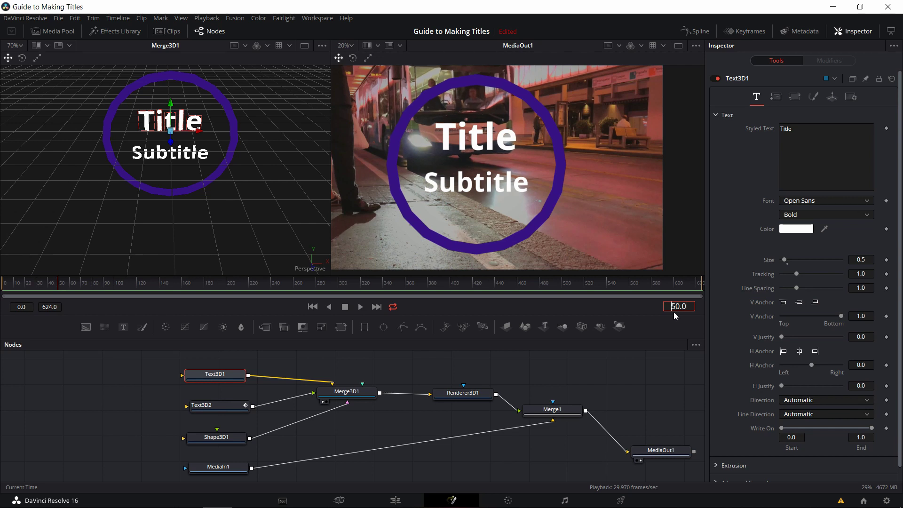
type("0")
key("Return")
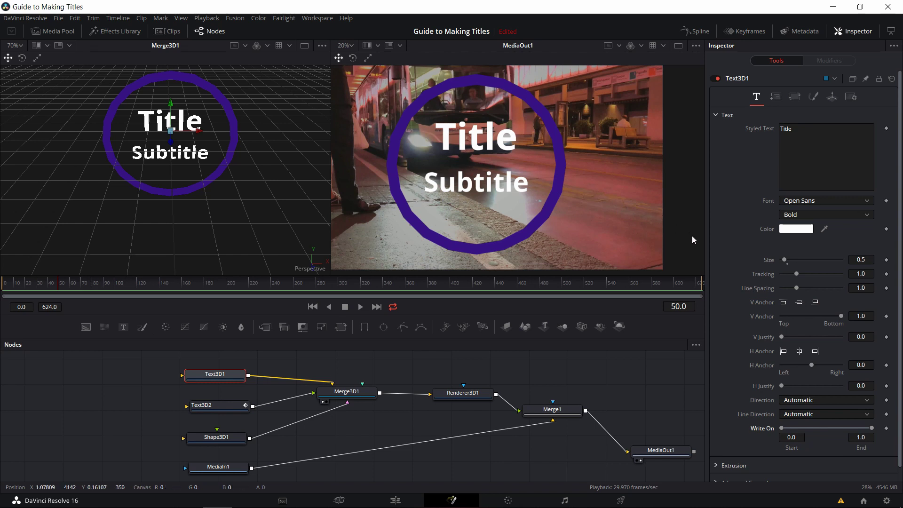
left_click(886, 429)
- Set the Write On start of Text3D1 to 1.0 at frame 0 and play the title animation
key("Home")
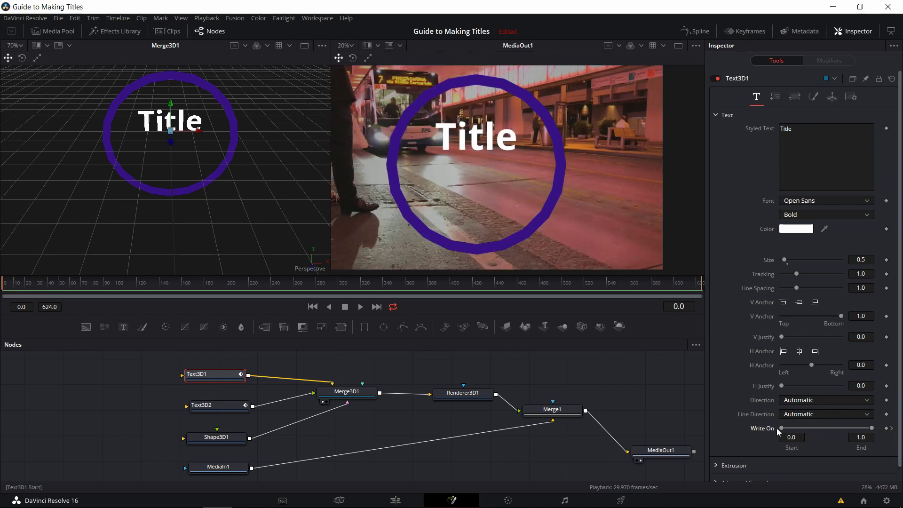
left_click_drag(782, 428, 866, 428)
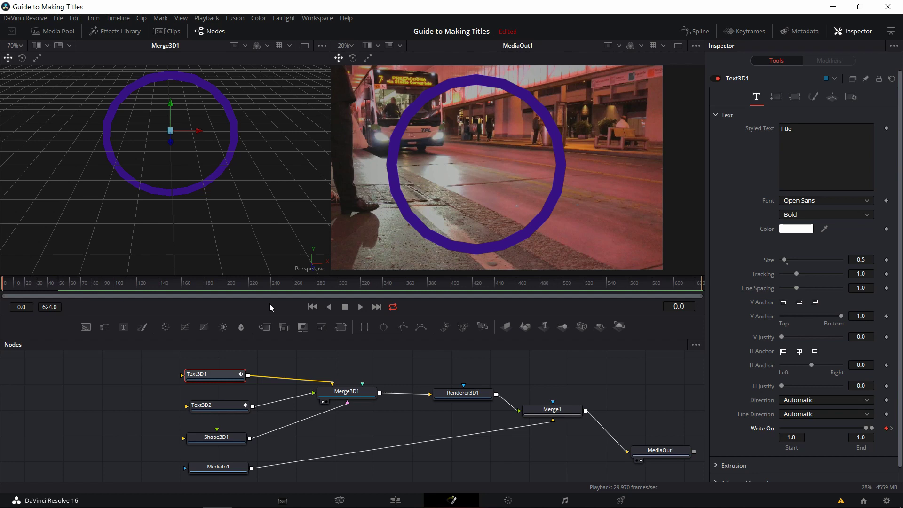
left_click(361, 307)
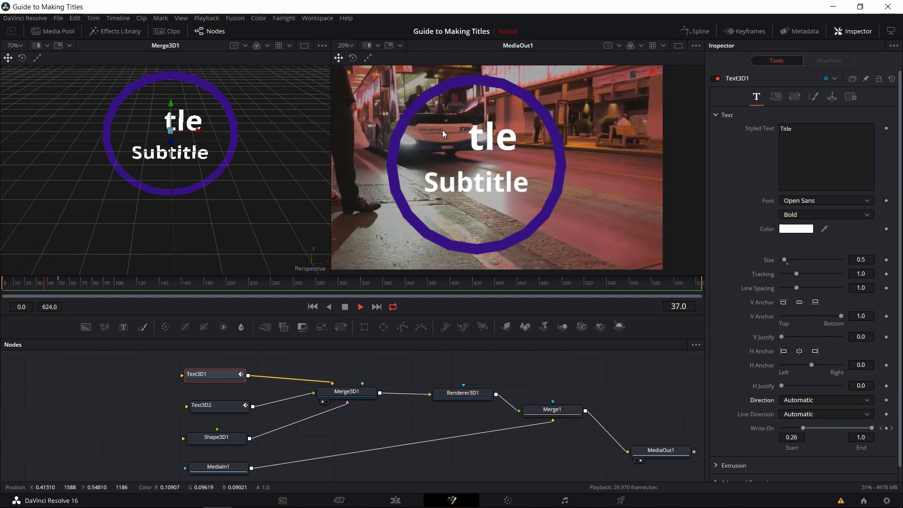
- Stop playback, add a Write On keyframe for Text3D2 at frame 60, and remove its keyframe at frame 50
left_click(346, 308)
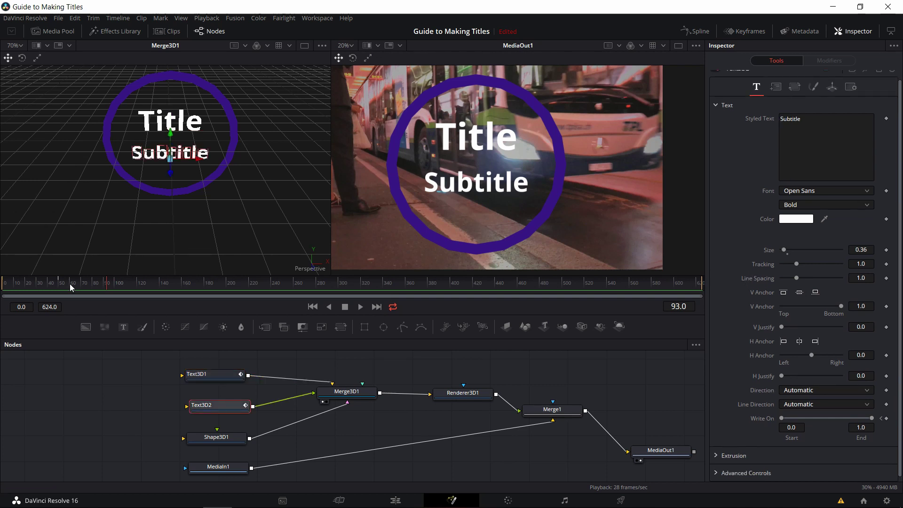
left_click_drag(203, 408, 202, 407)
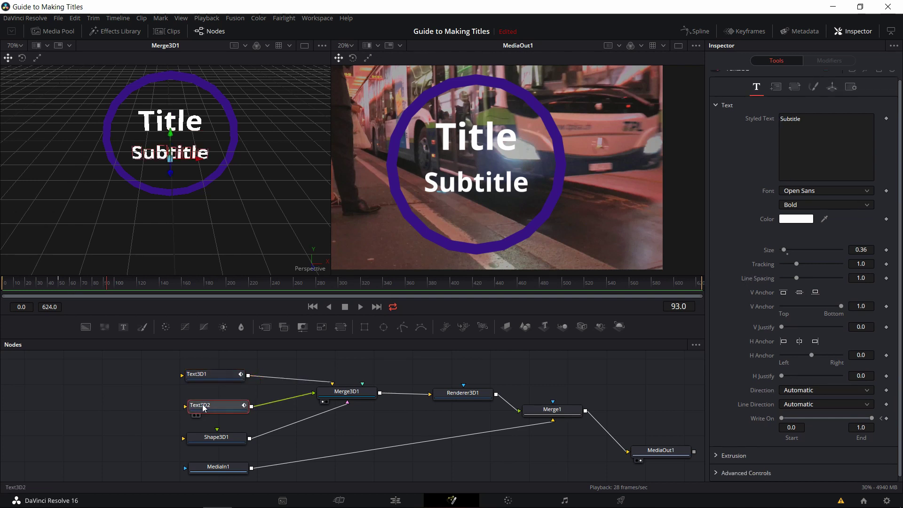
left_click(73, 285)
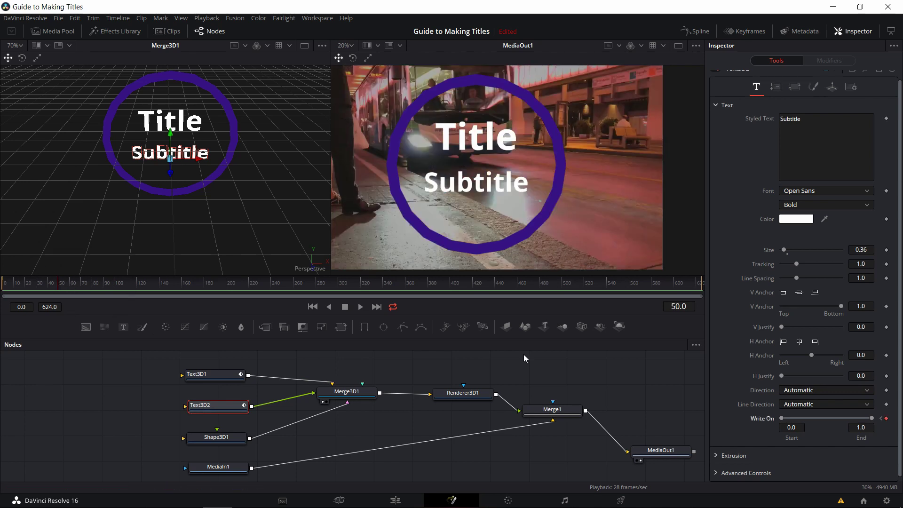
left_click(679, 306)
type("60")
key("Return")
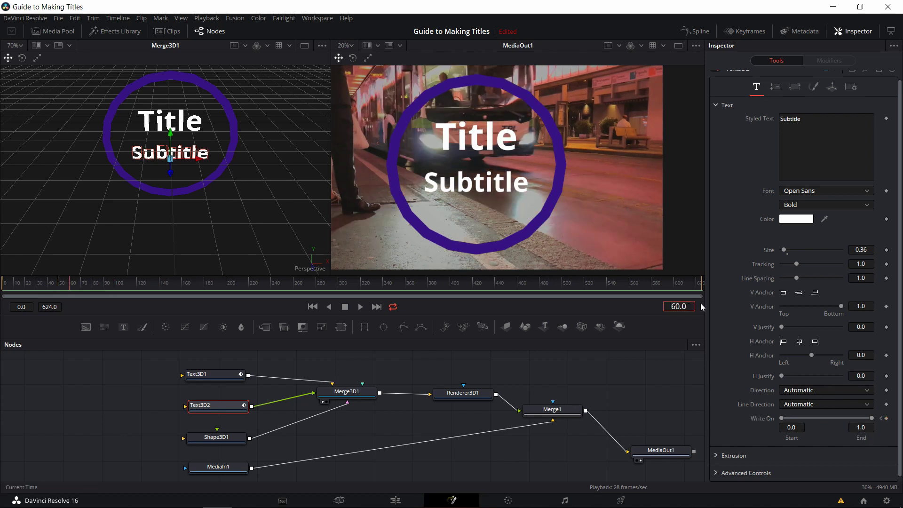
left_click(885, 418)
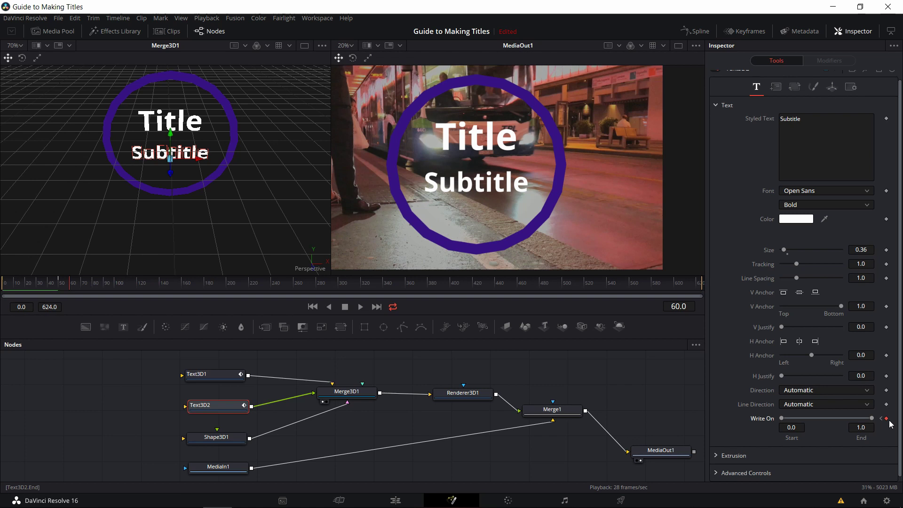
left_click(880, 418)
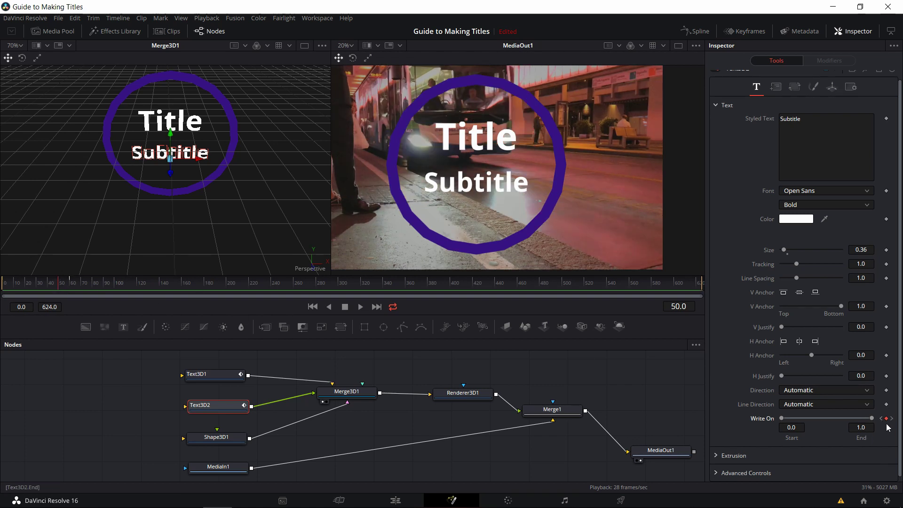
- Set the Write On end of Text3D2 to 0.0 at frame 10 to delay the subtitle's start
left_click_drag(21, 288, 2, 288)
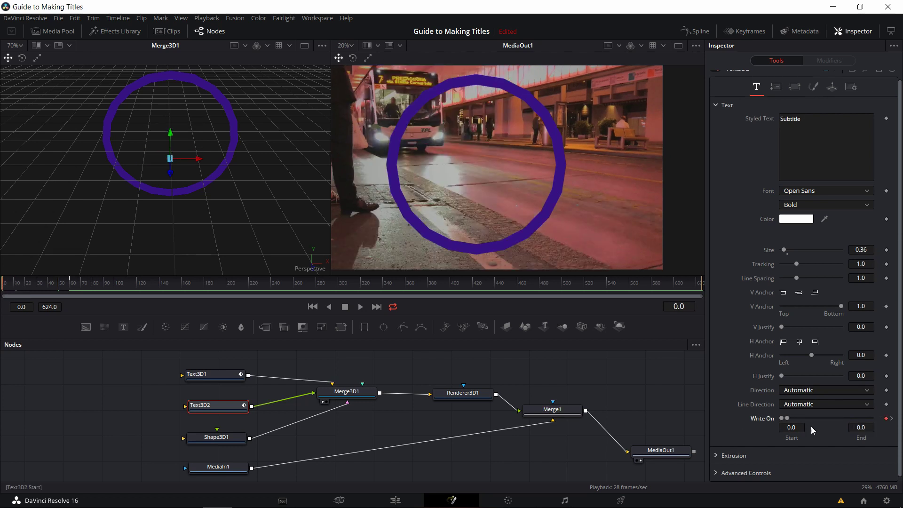
left_click(14, 284)
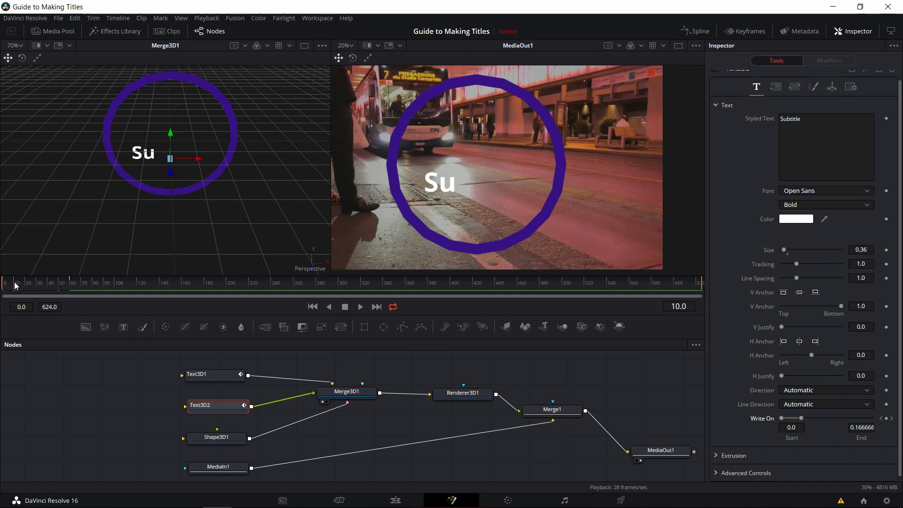
left_click(864, 427)
type("0")
key("Tab")
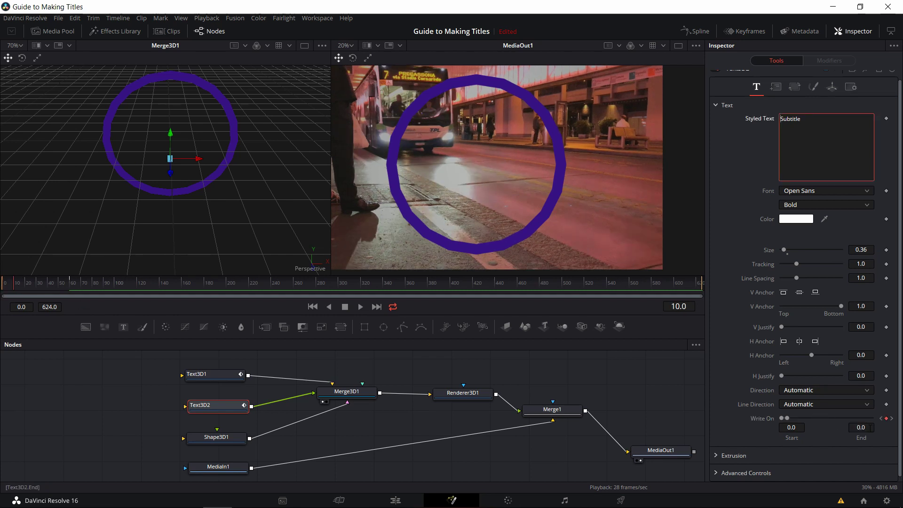
left_click(882, 419)
key("Return")
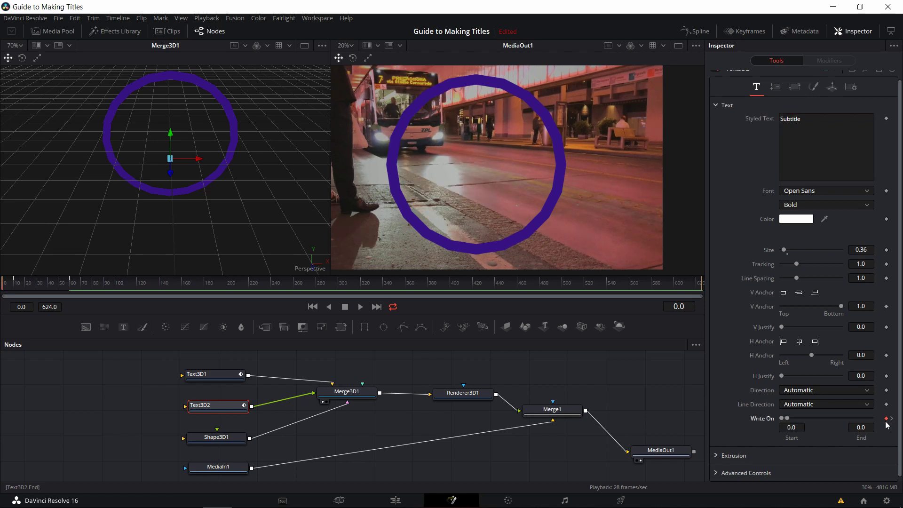
- Scrub through the opening frames and play from frame 0 to check the timing of both text animations
left_click_drag(14, 286, 70, 274)
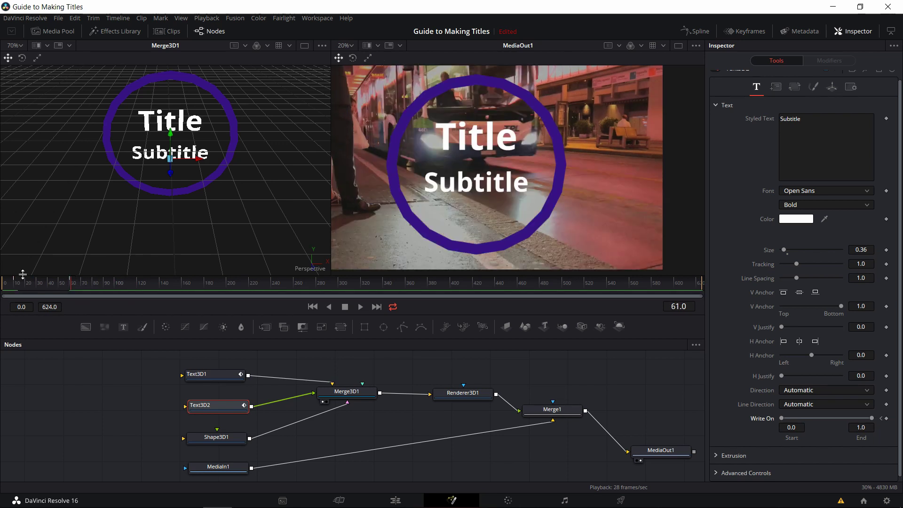
left_click_drag(29, 285, 1, 281)
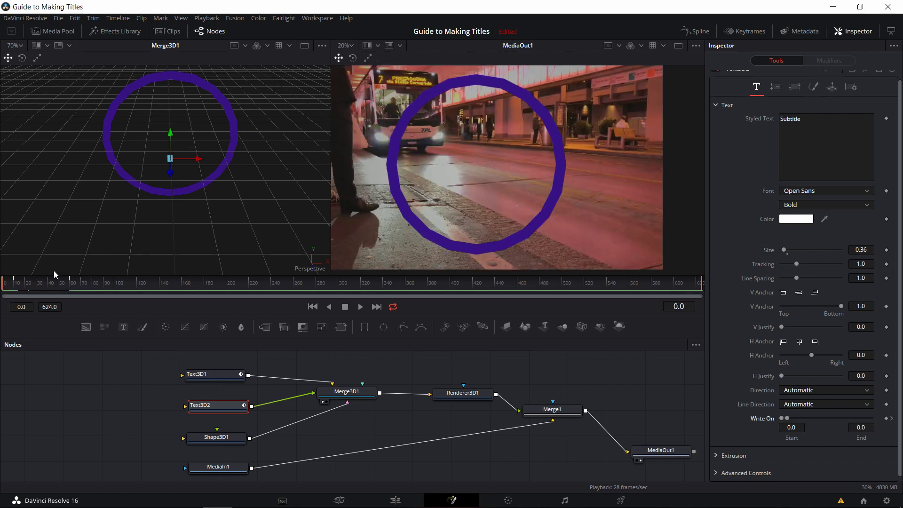
left_click(361, 307)
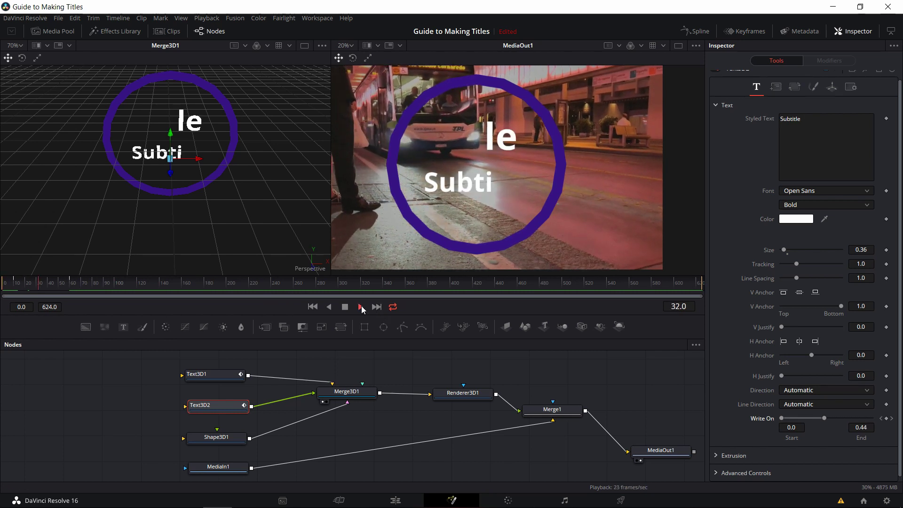
- Delay Text3D2's Write On animation by five frames, with end 0.0 at frame 15, and remove the old keyframe at frame 60
left_click(21, 285)
key("Left")
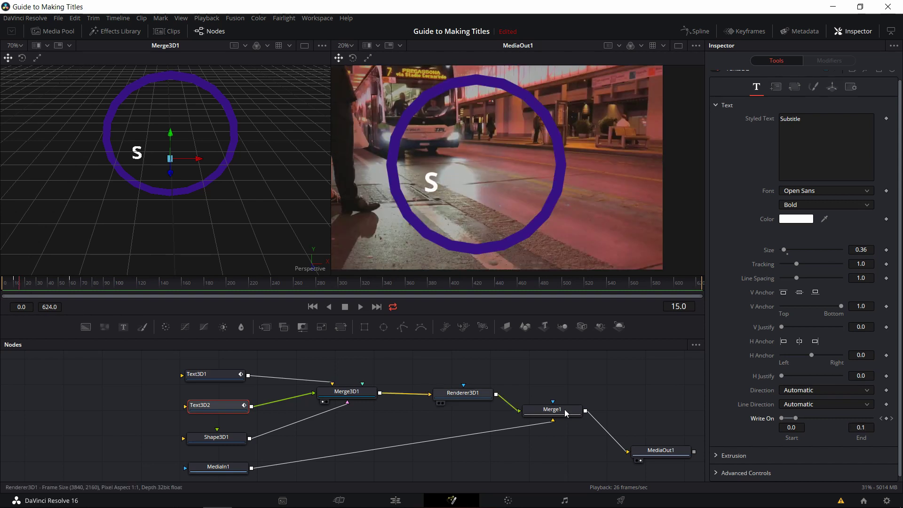
double_click(860, 428)
type("0")
key("Tab")
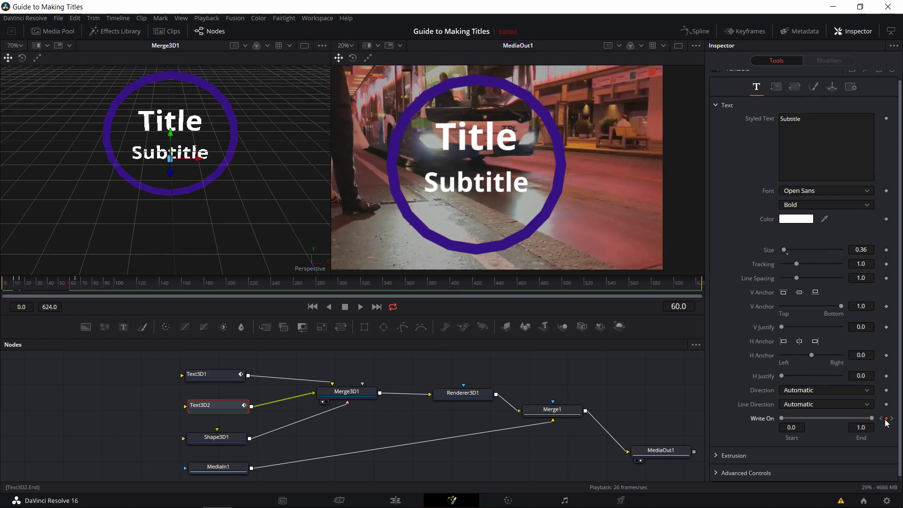
left_click(886, 419)
left_click(881, 419)
left_click(881, 419)
- Play the delayed subtitle animation, stop it, and move the subtitle slightly lower inside the ring
left_click(360, 307)
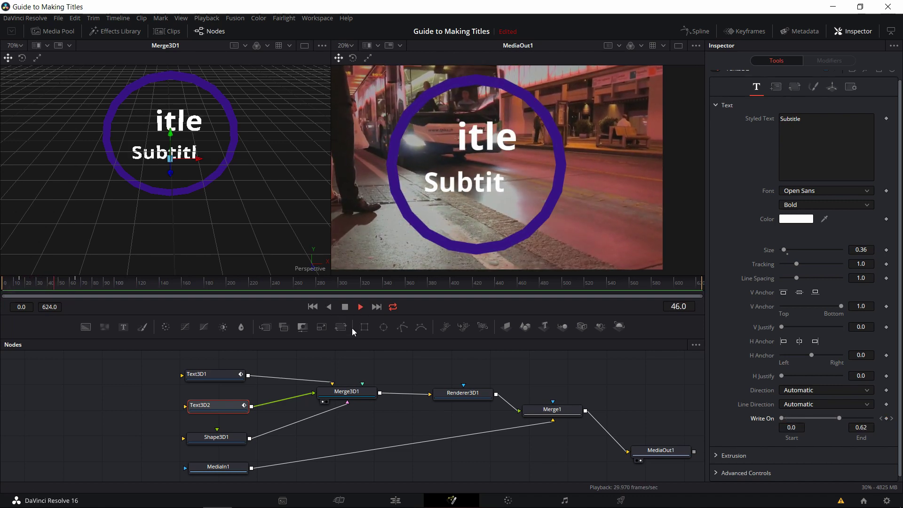
left_click(345, 308)
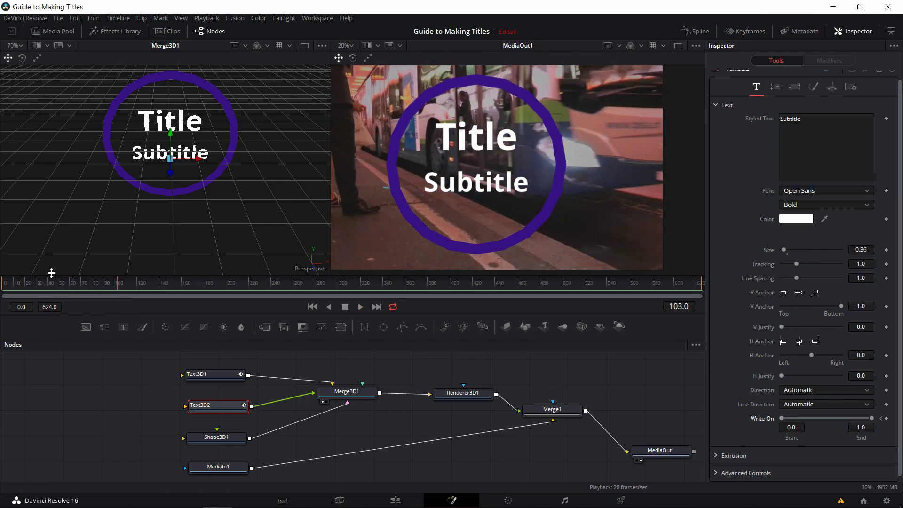
left_click_drag(170, 135, 170, 140)
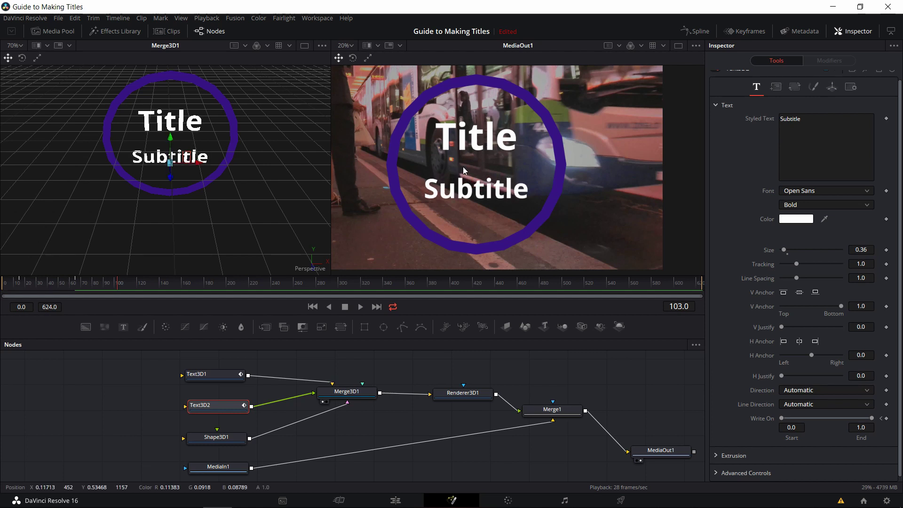
scroll(463, 170, "down", 2)
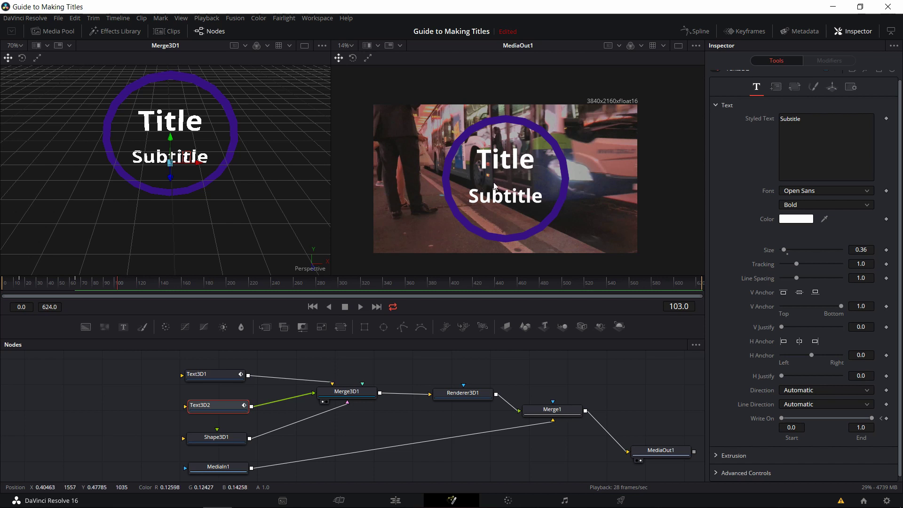
scroll(535, 192, "up", 2)
- Add a Z rotation keyframe to the Shape3D1 torus at frame 0
left_click(105, 189)
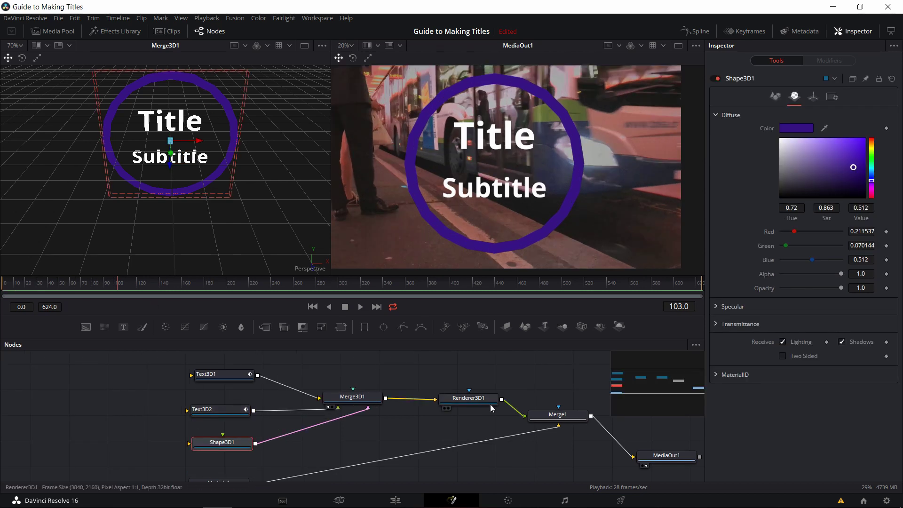
key("Home")
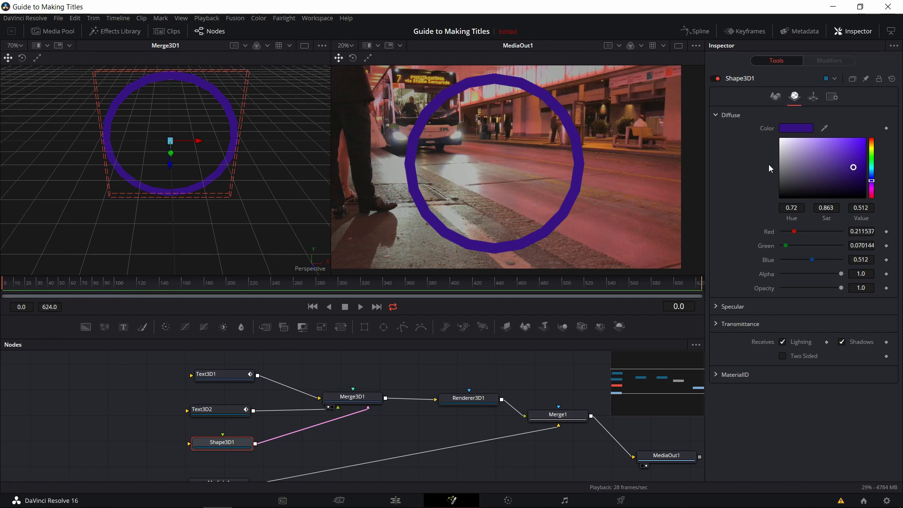
left_click(813, 97)
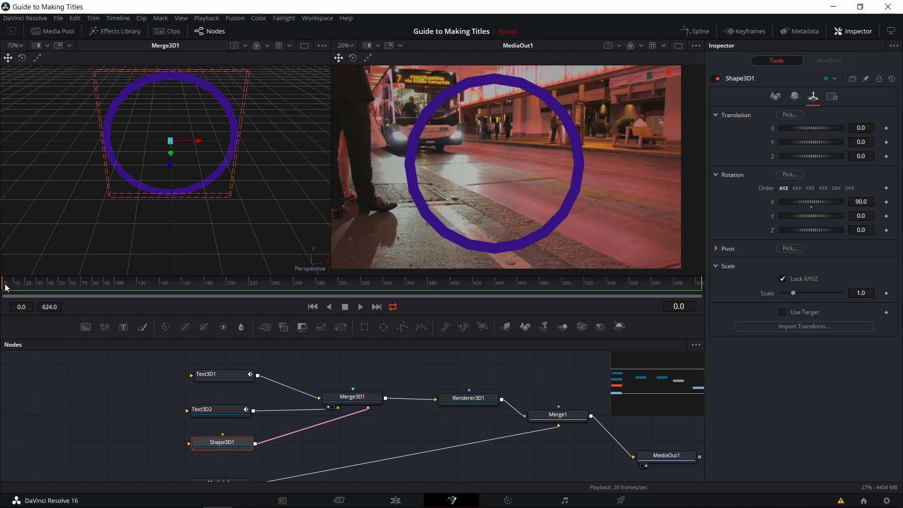
left_click(886, 230)
- Set the torus's Z rotation to 720 at frame 300 and double it to 1440
left_click_drag(334, 283, 338, 283)
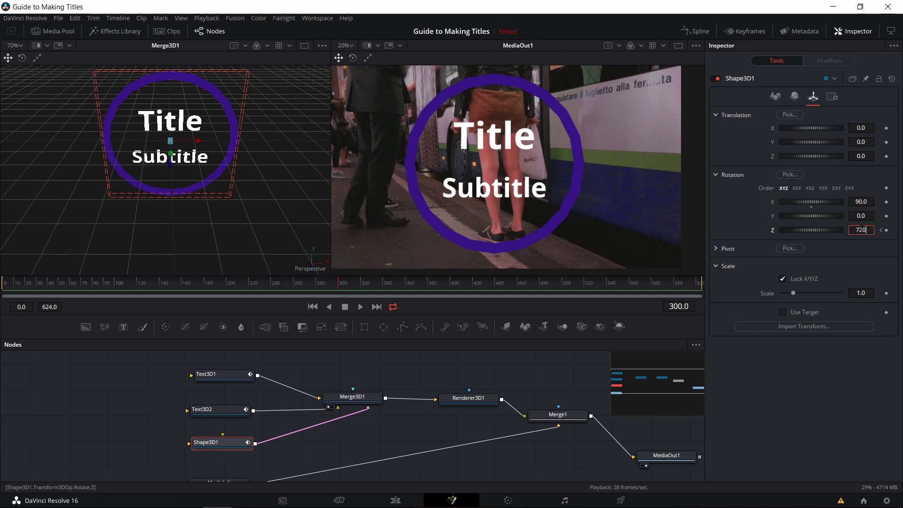
key("Return")
key("Tab")
key("shift+Tab")
left_click(872, 233)
type("*2")
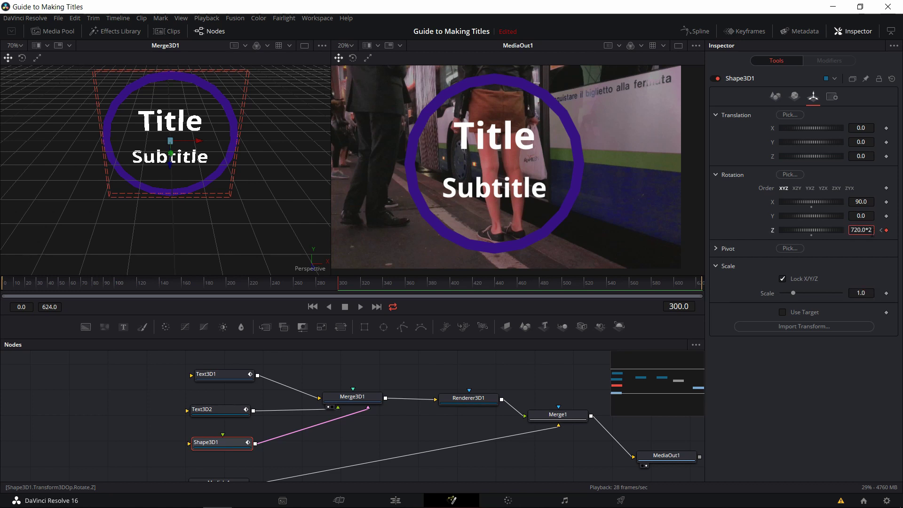
key("Tab")
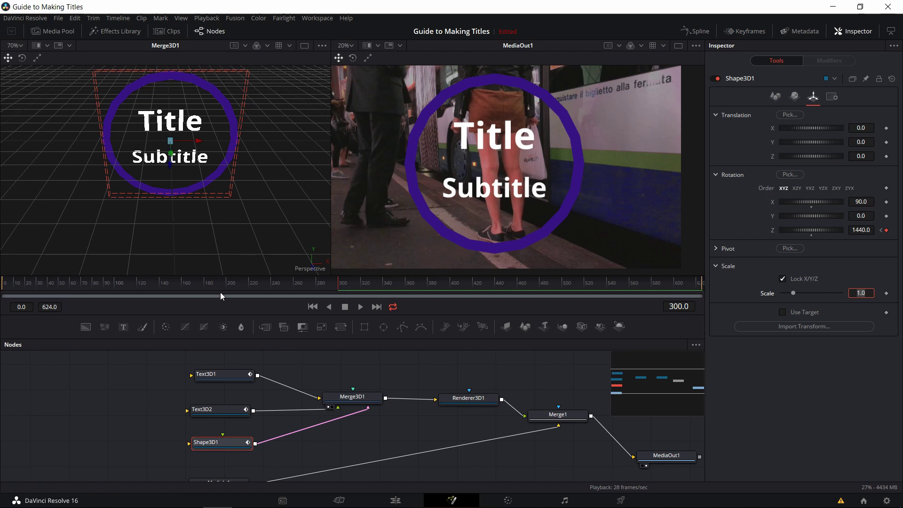
- Play the composition from the first frame to check the torus's rotation, and stop playback
left_click_drag(191, 281, 1, 284)
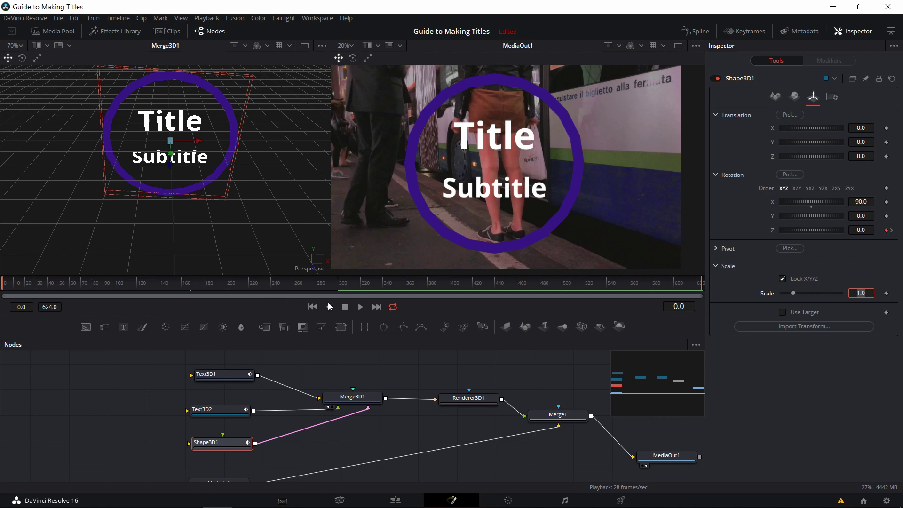
left_click(360, 307)
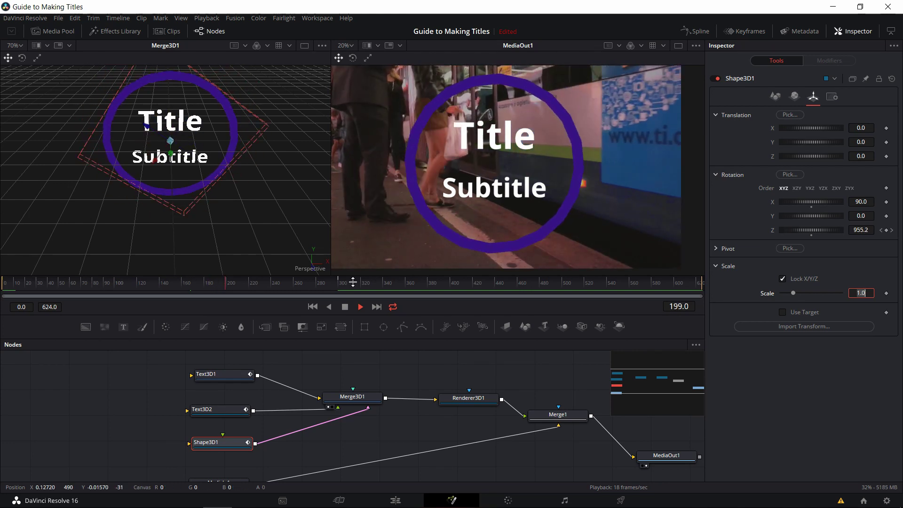
left_click(345, 307)
- Reduce the Base Subdivisions of the Shape3D1 torus to 8 so its rotation shows
left_click(775, 96)
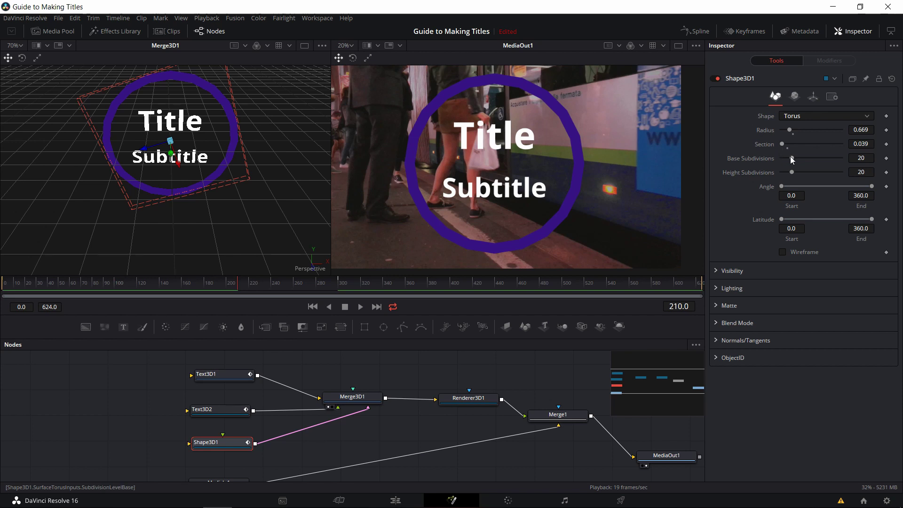
mouse_move(791, 159)
left_mouse_down()
mouse_move(804, 159)
mouse_move(785, 159)
left_mouse_up()
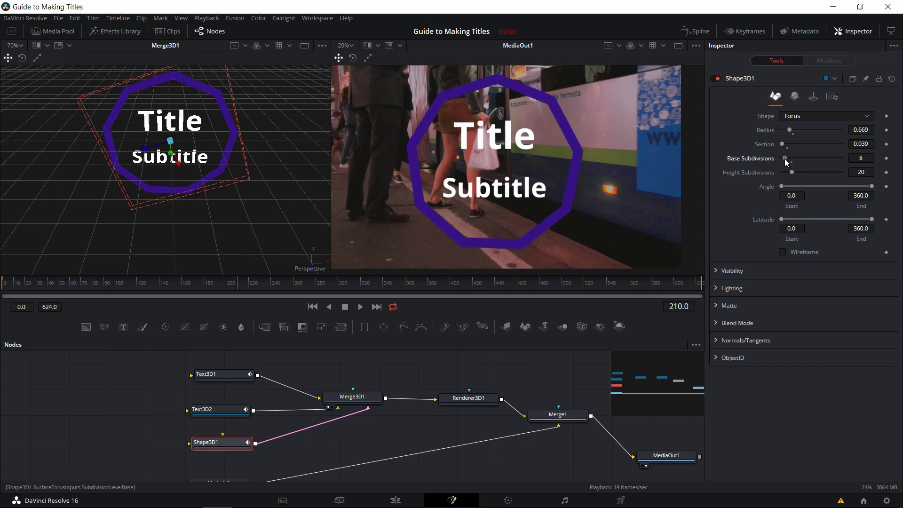
- Play the composition from the start and around frame 300 to review the rotating ring, and return to the beginning
left_click_drag(73, 284, 1, 273)
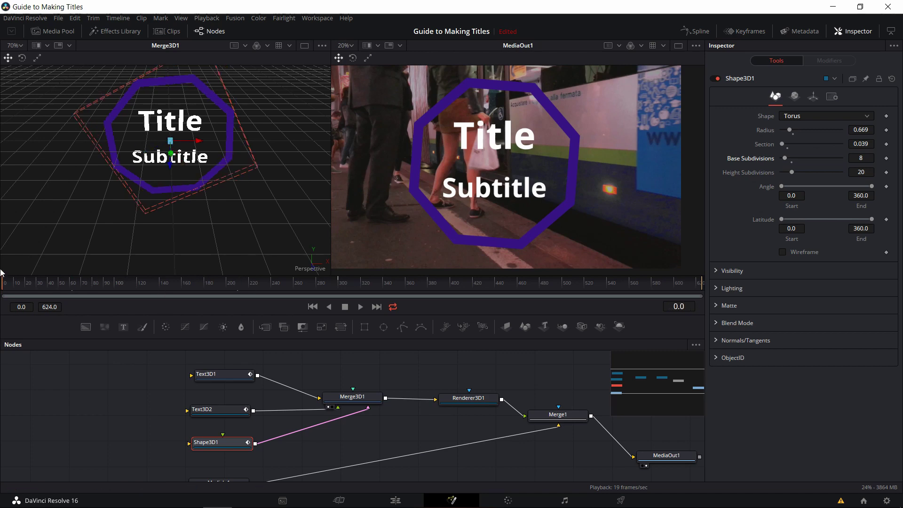
left_click(359, 308)
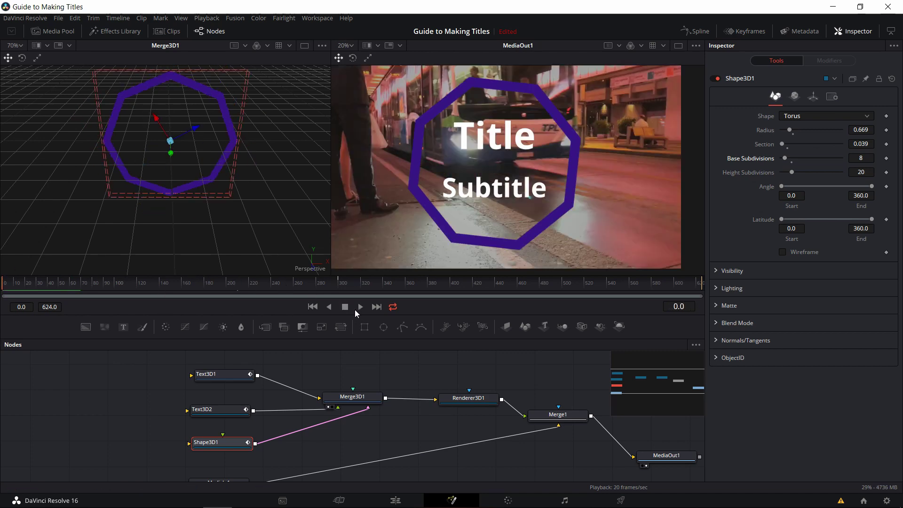
left_click(360, 306)
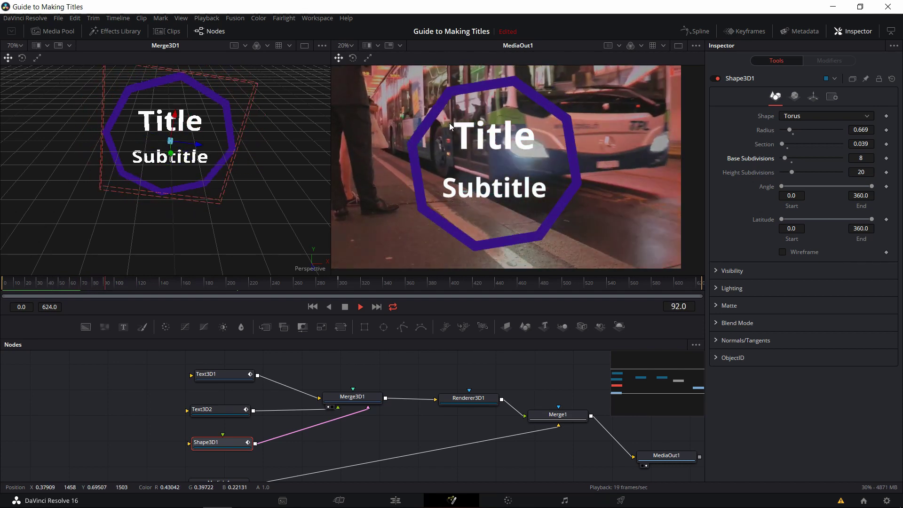
left_click(10, 291)
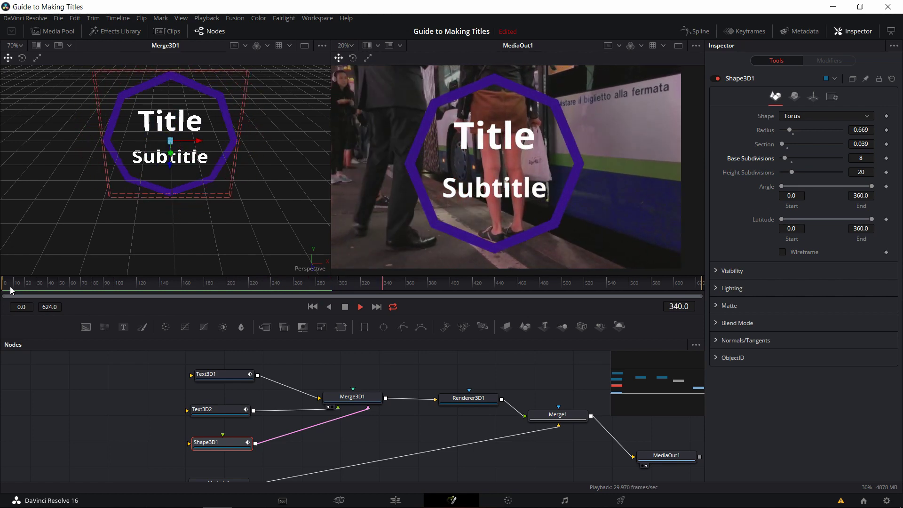
left_click(336, 285)
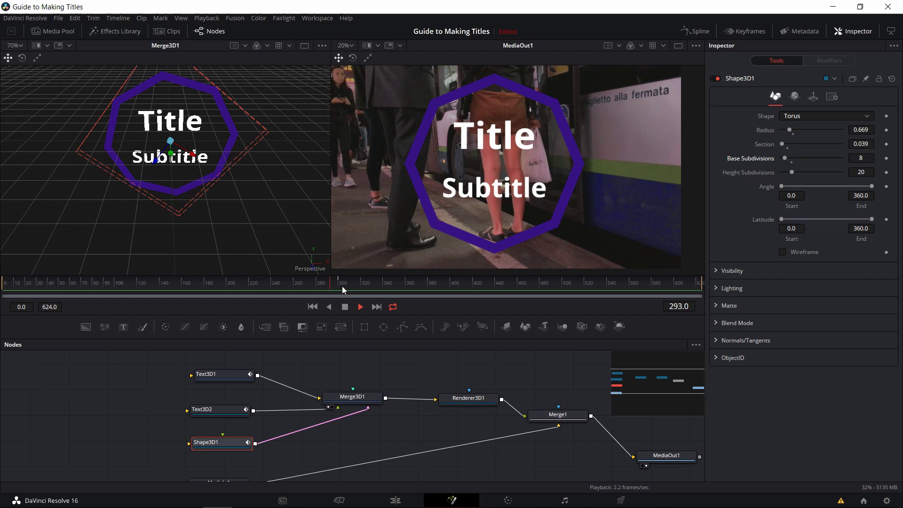
key("space")
left_click(7, 291)
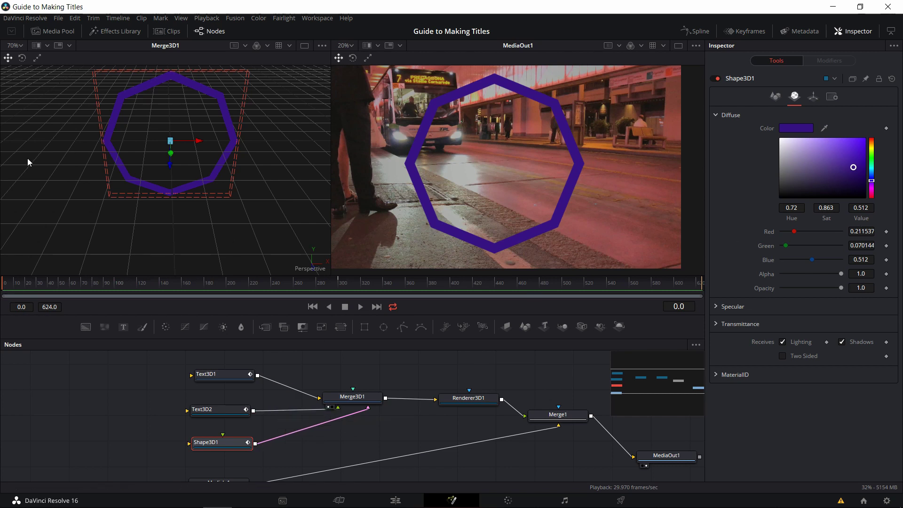
- Try to keyframe the torus's diffuse Alpha from 0 at the first frame to 1 at frame 15, and play it back
left_click_drag(841, 274, 688, 274)
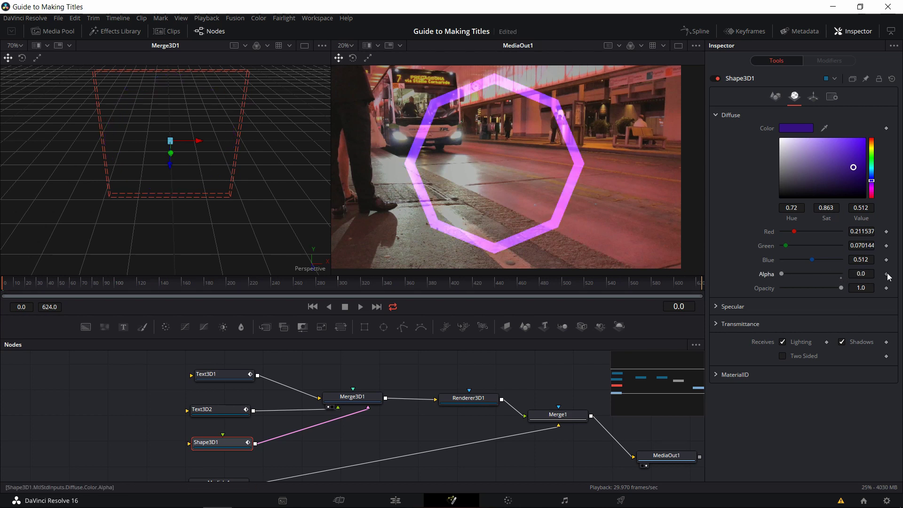
left_click(22, 288)
key("Left")
left_click(861, 273)
type("1")
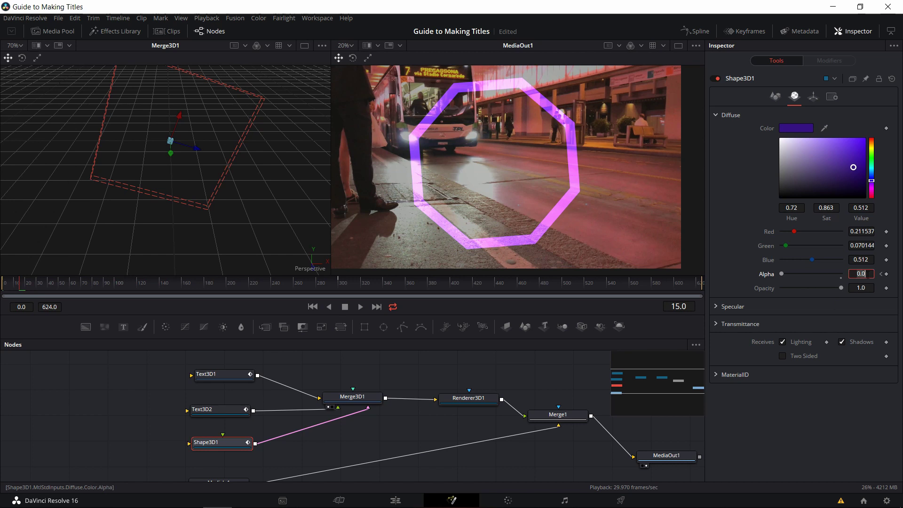
key("Tab")
left_click(7, 287)
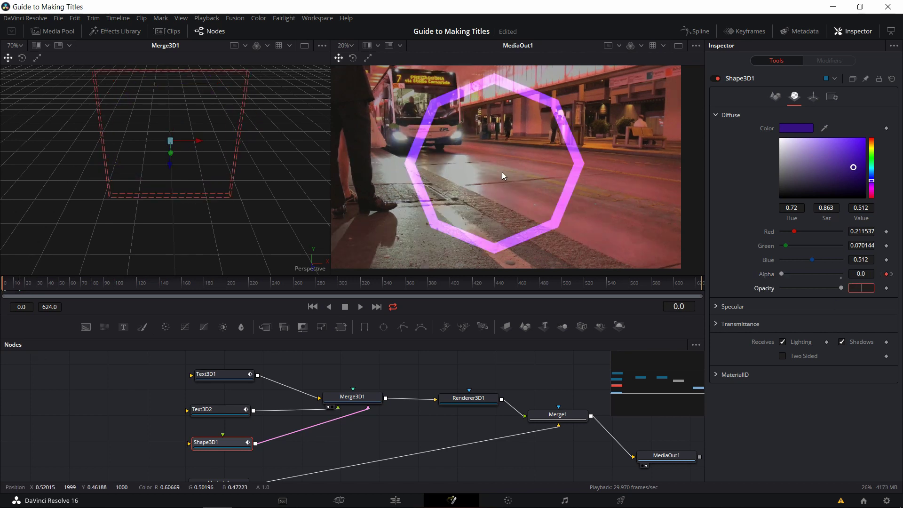
left_click(795, 298)
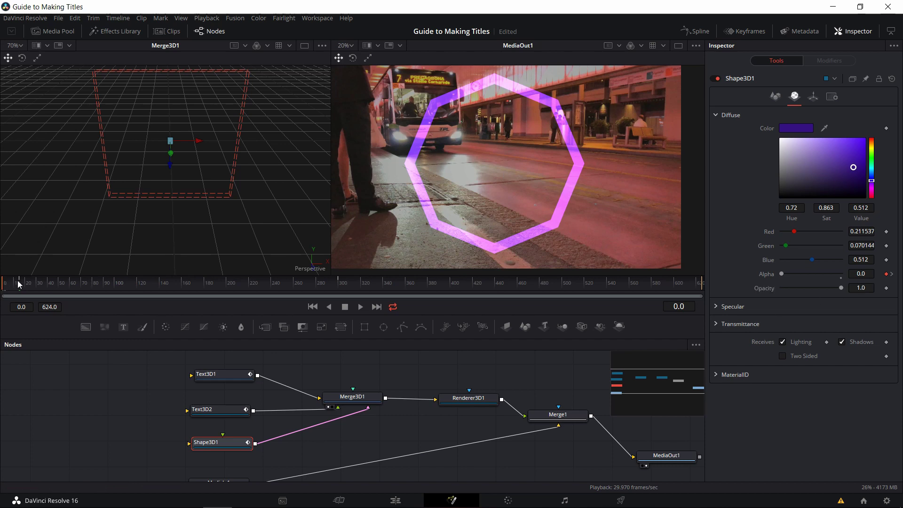
key("space")
key("space")
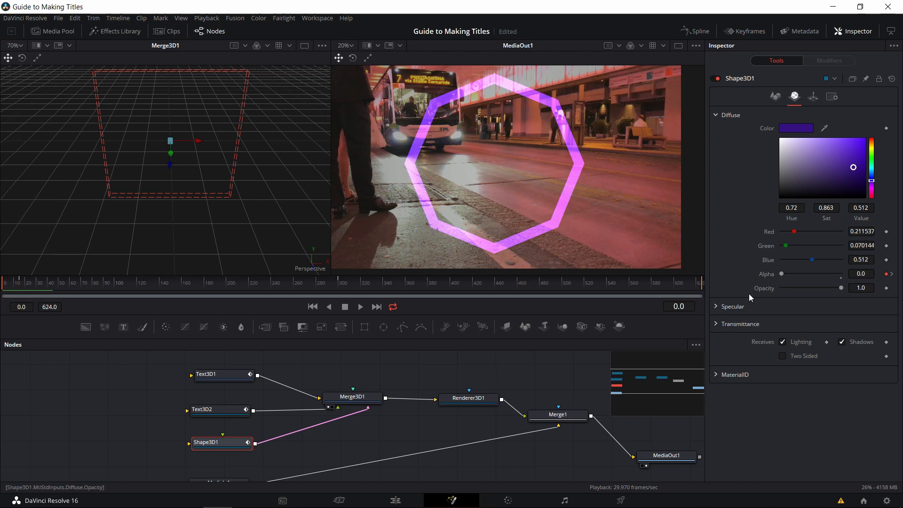
- Look through the torus's Transmittance material settings
left_click(713, 307)
scroll(729, 280, "down", 2)
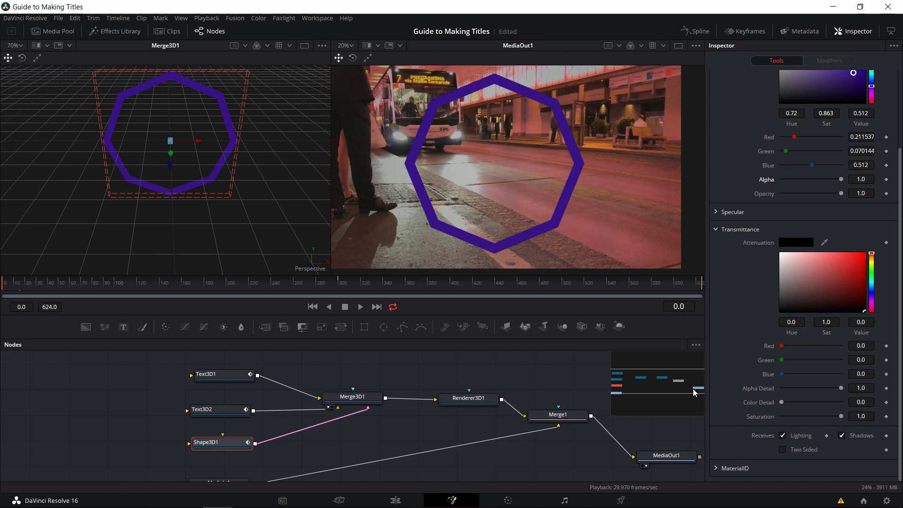
scroll(738, 190, "up", 3)
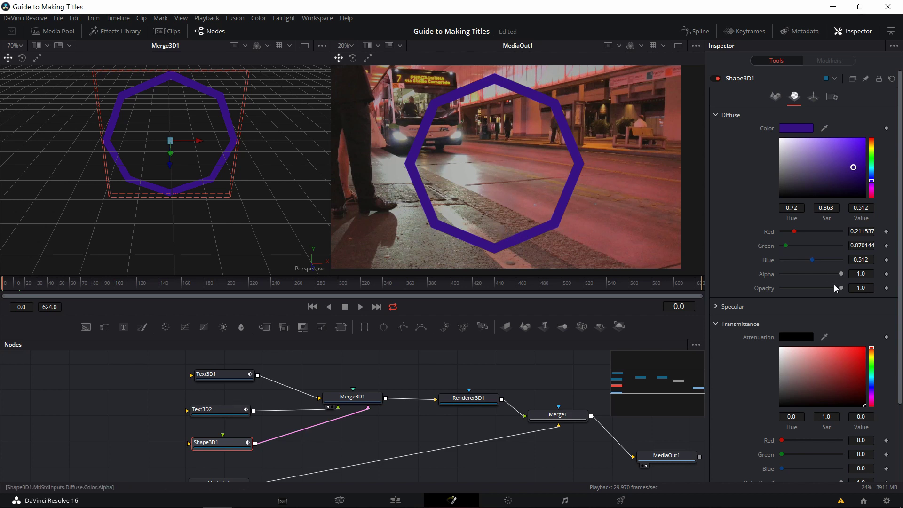
- Keyframe the torus's diffuse Opacity from 0 at frame 0 to 1 at frame 15
left_click(886, 288)
left_click_drag(841, 288, 722, 286)
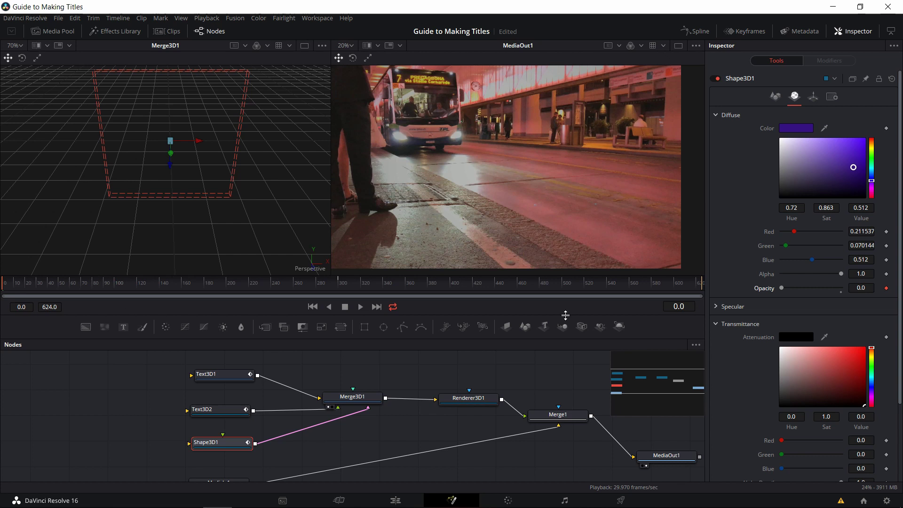
left_click(680, 306)
type("15")
key("Return")
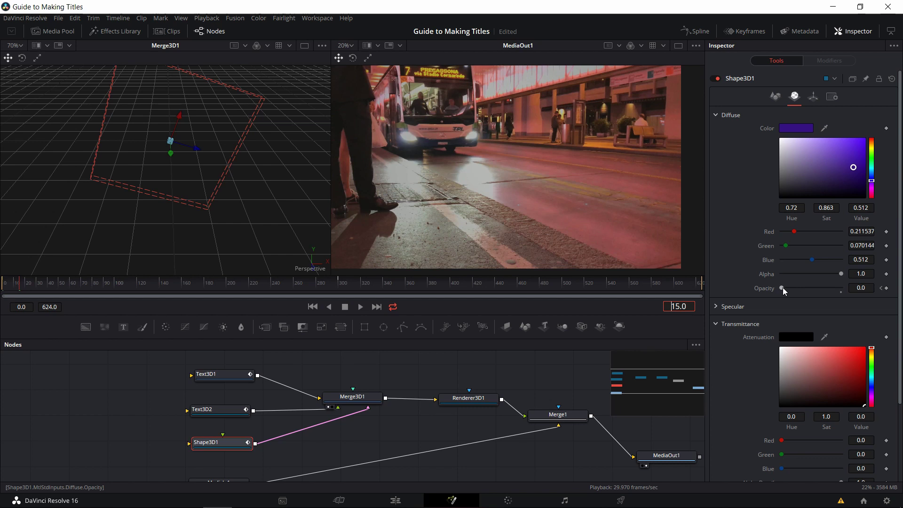
left_click_drag(782, 288, 841, 288)
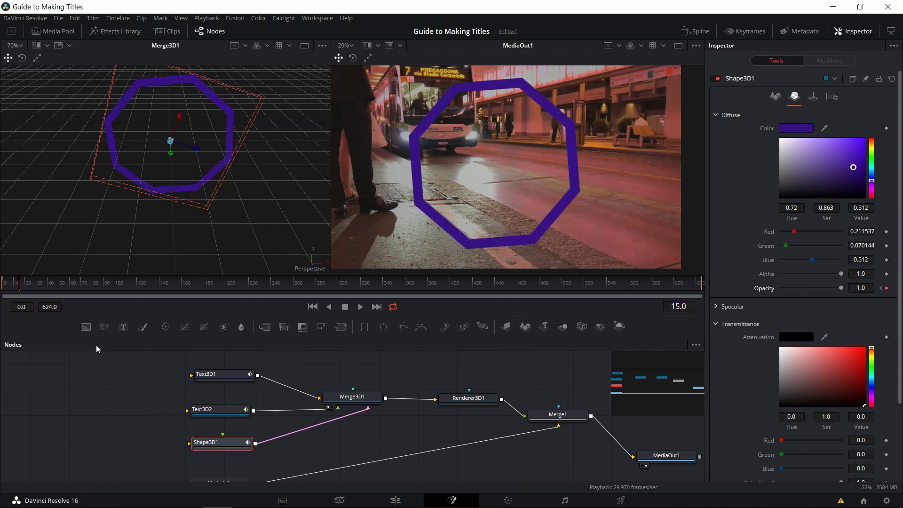
- Play the composition from the first frame to review the ring's fade-in with the titles
left_click_drag(32, 285, 1, 288)
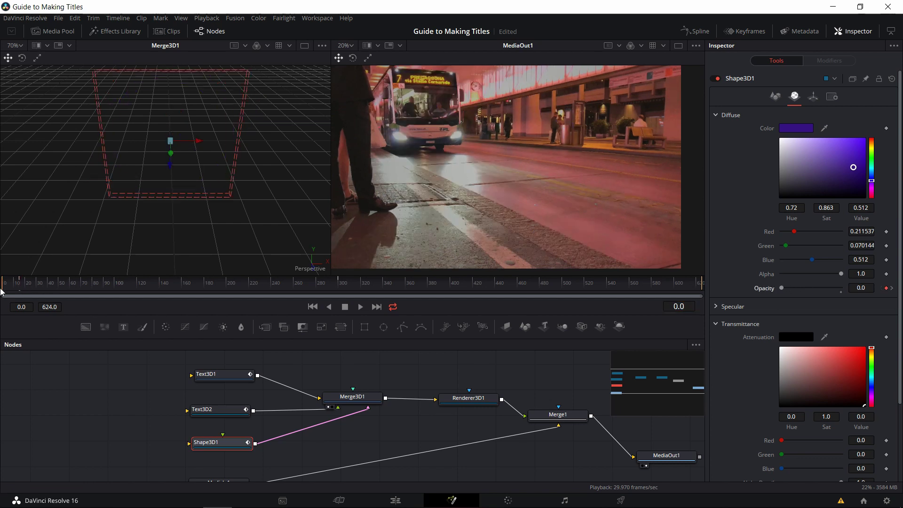
left_click(359, 309)
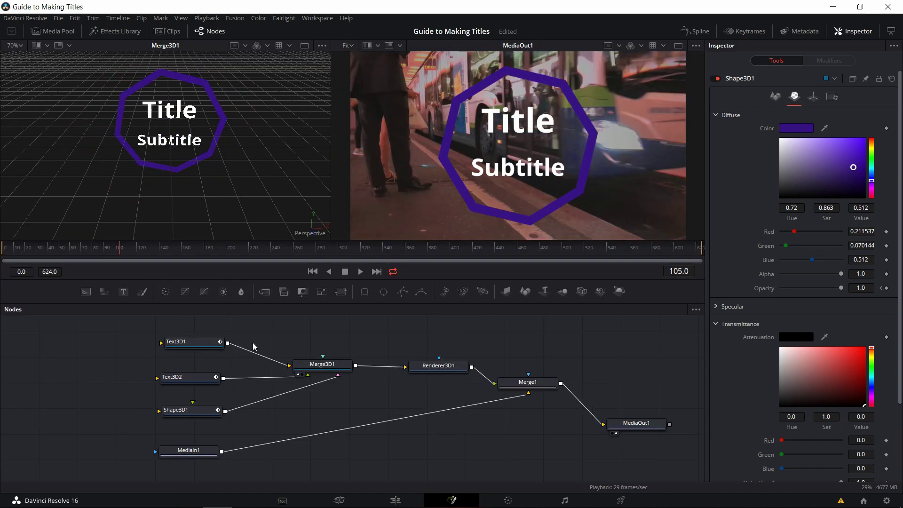
- Enable lighting on the Renderer3D1 node
left_click_drag(360, 332, 406, 338)
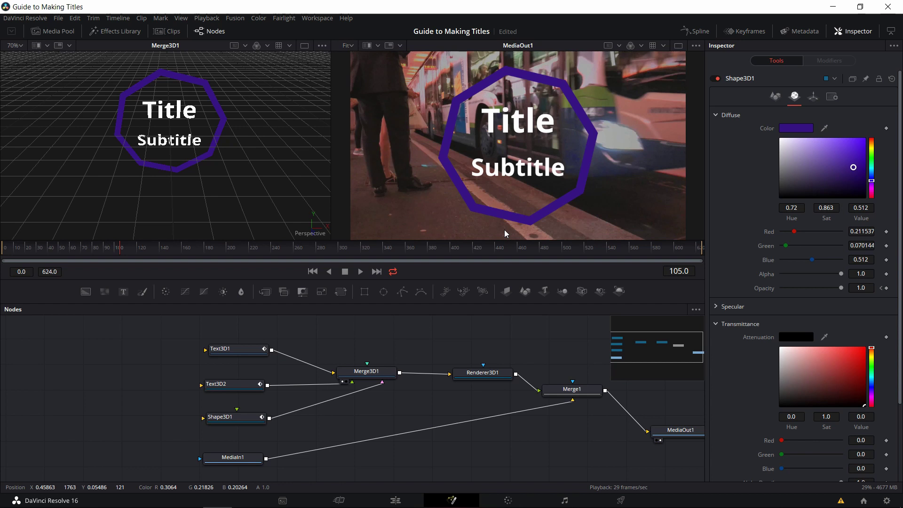
left_click(491, 371)
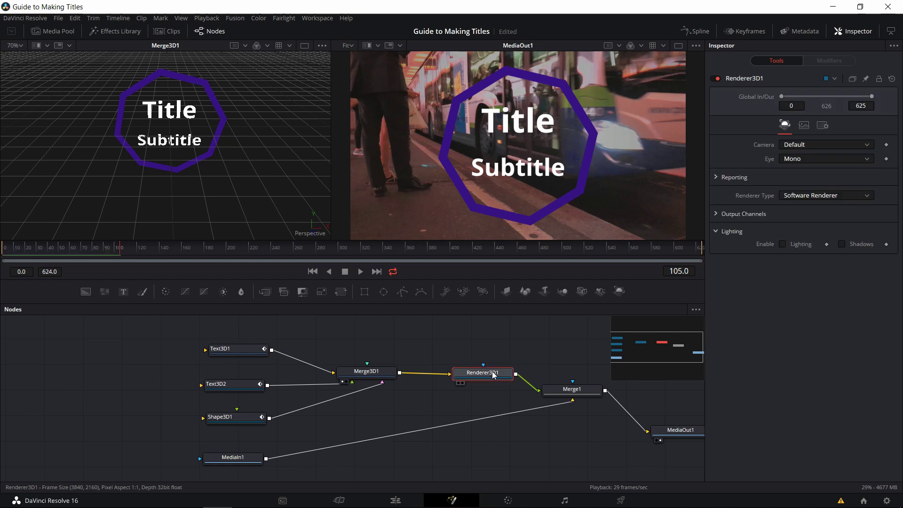
left_click_drag(507, 357, 445, 365)
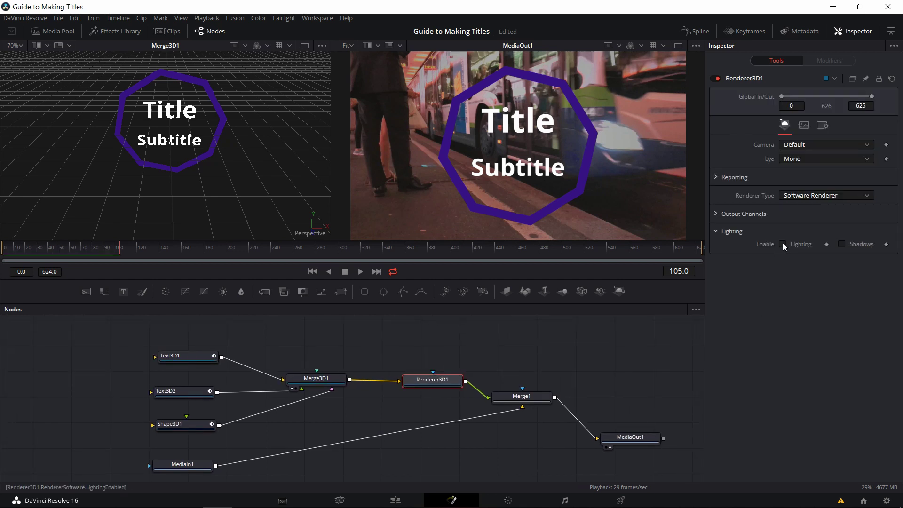
left_click_drag(610, 220, 600, 220)
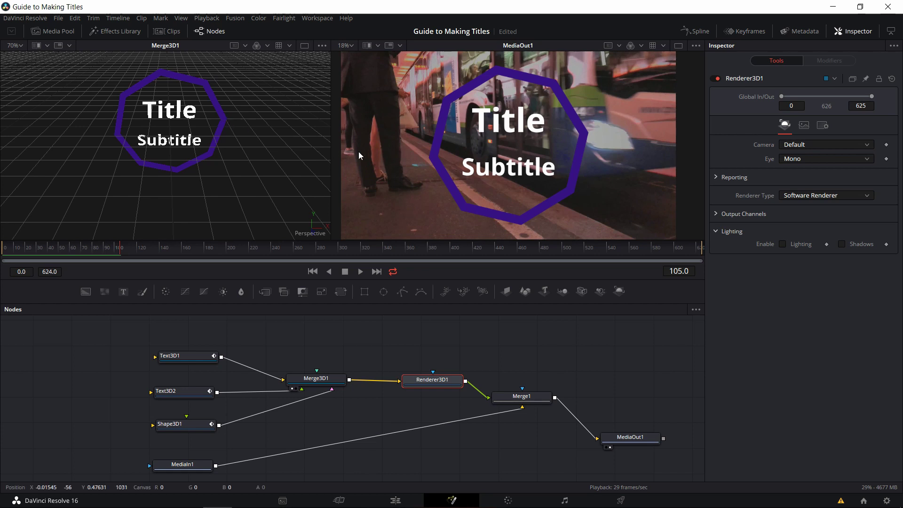
left_click(782, 244)
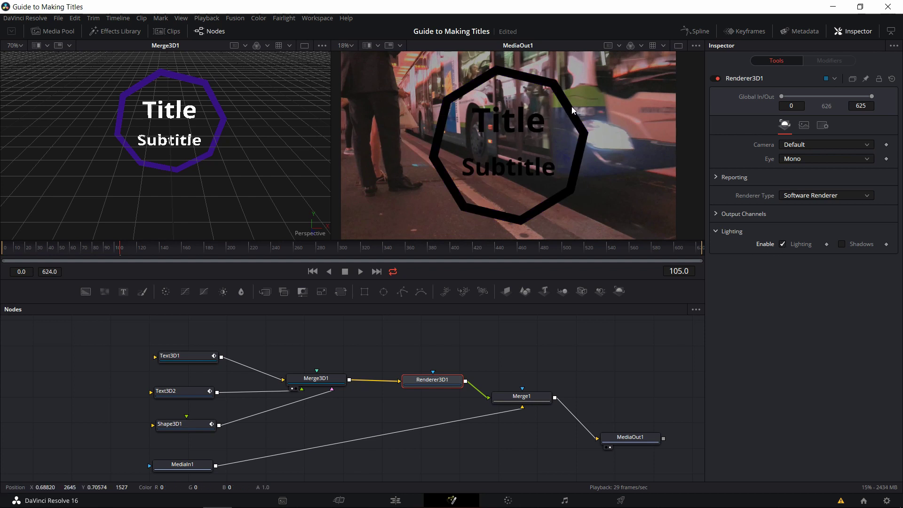
- Add an Ambient Light node above the text nodes and connect its output to Merge3D1
left_click_drag(356, 342, 374, 361)
mouse_move(314, 338)
left_mouse_down()
mouse_move(324, 339)
mouse_move(309, 338)
left_mouse_up()
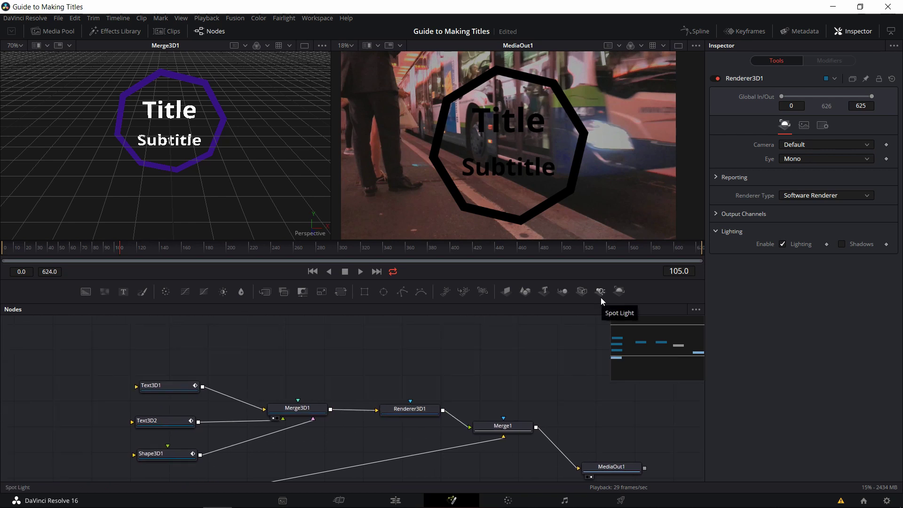
right_click(311, 349)
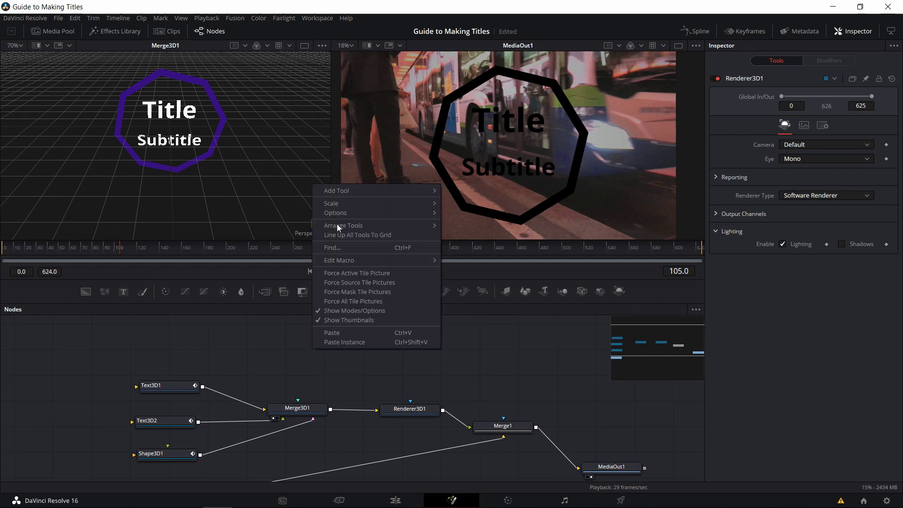
mouse_move(348, 190)
mouse_move(459, 173)
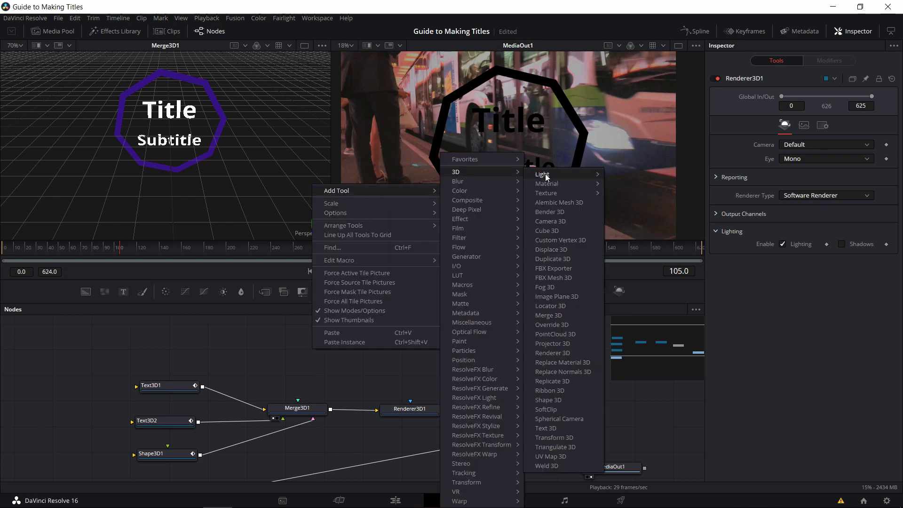
mouse_move(548, 176)
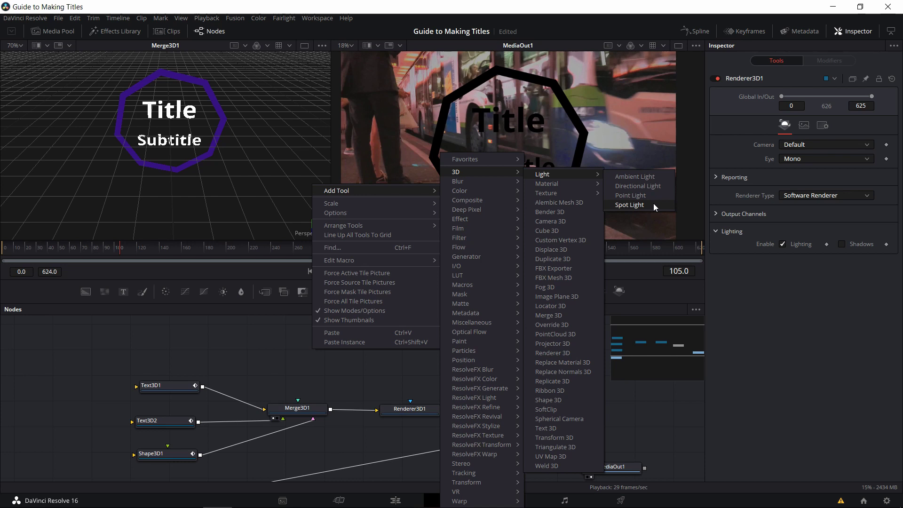
left_click(660, 177)
left_click_drag(329, 335, 311, 397)
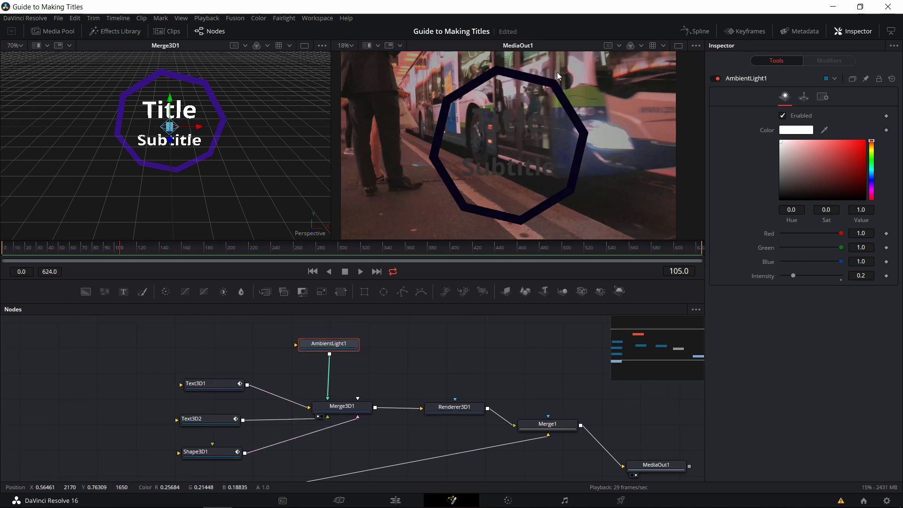
left_click_drag(339, 345, 327, 346)
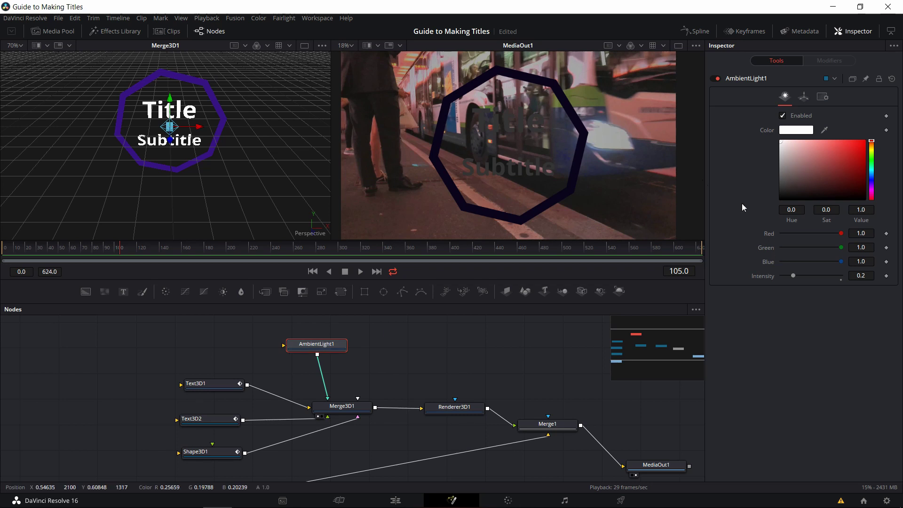
- Raise the ambient light's intensity to 0.472 and move its node aside to make room above Merge3D1
left_click_drag(794, 275, 813, 273)
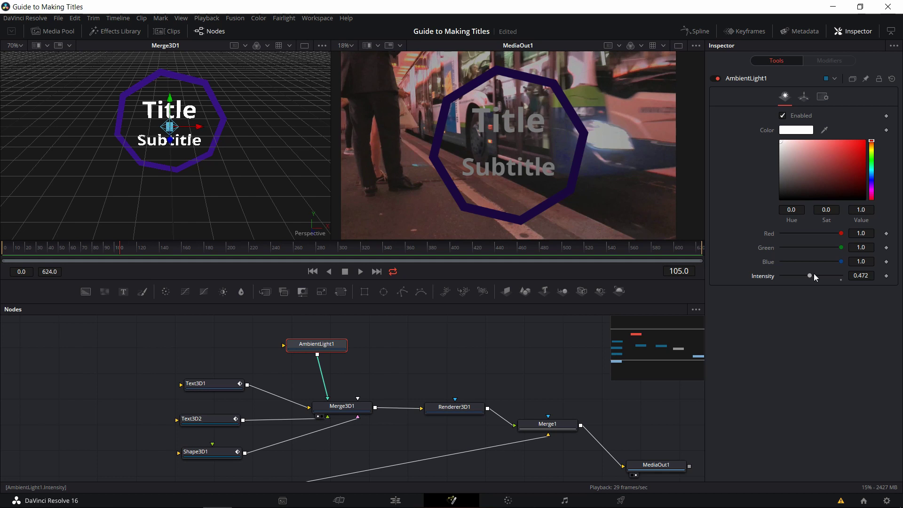
left_click_drag(296, 348, 261, 342)
left_click(357, 345)
left_click_drag(356, 346, 306, 345)
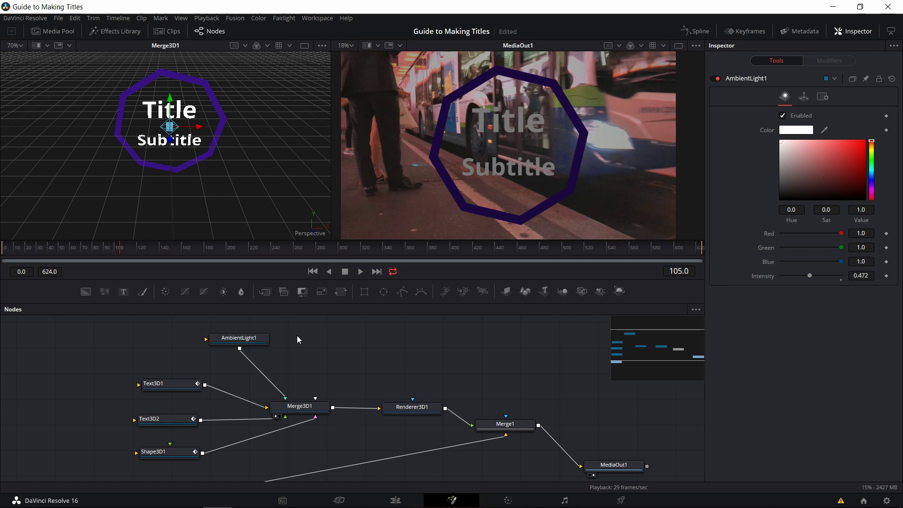
- Add a Spot Light node, connect it to Merge3D1, and shift the merge node slightly beneath it
left_click(600, 291)
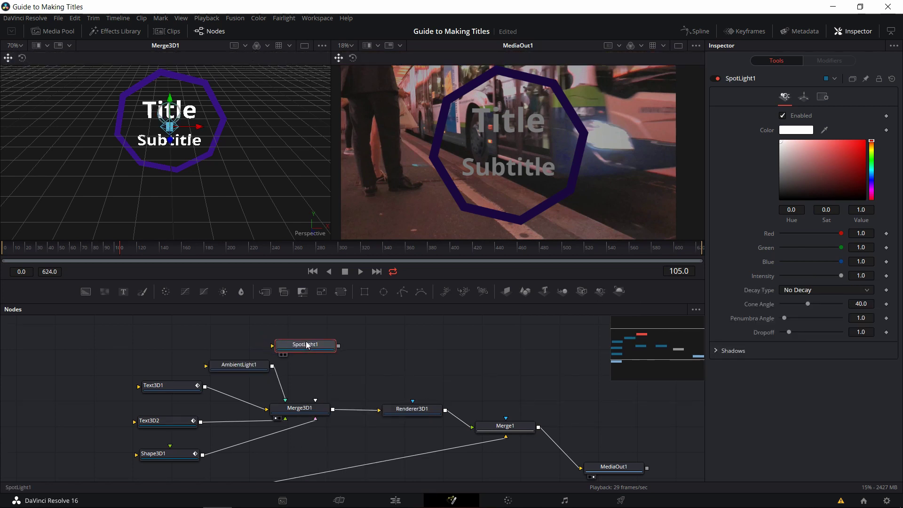
left_click_drag(344, 350, 301, 409)
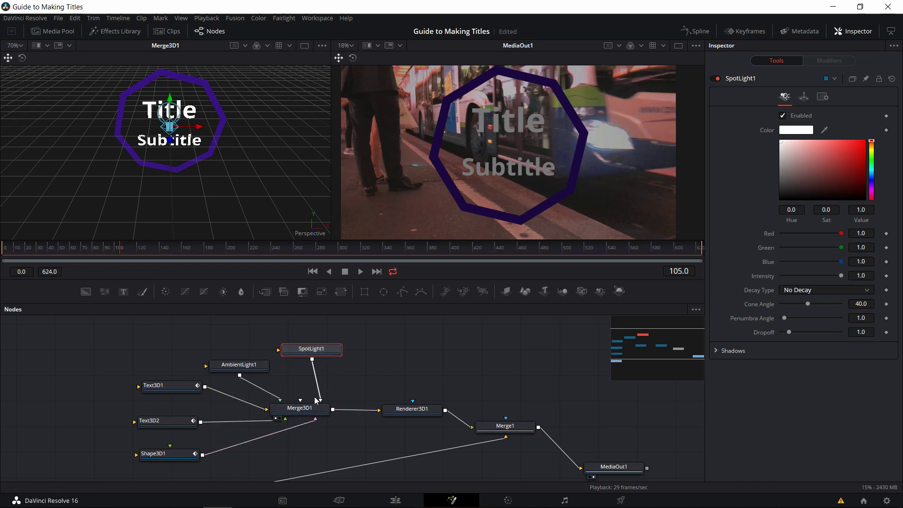
left_click_drag(192, 212, 209, 231)
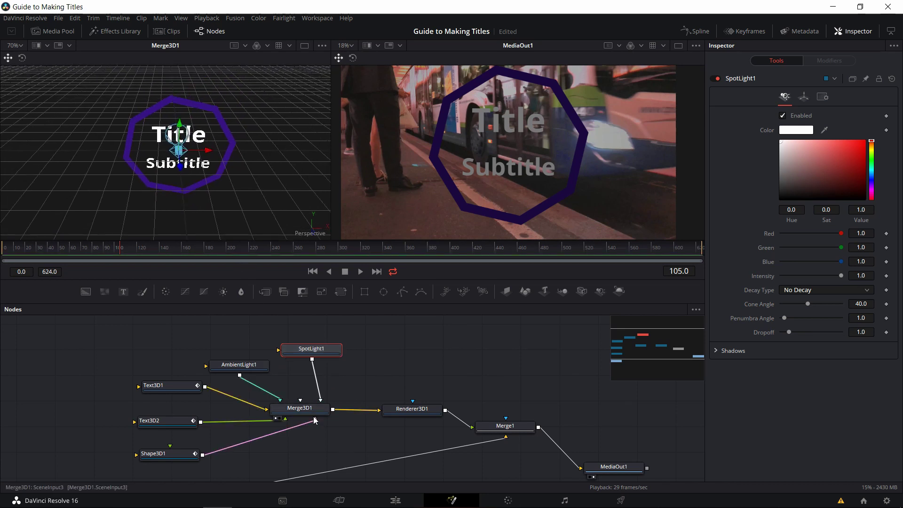
left_click_drag(305, 415, 312, 415)
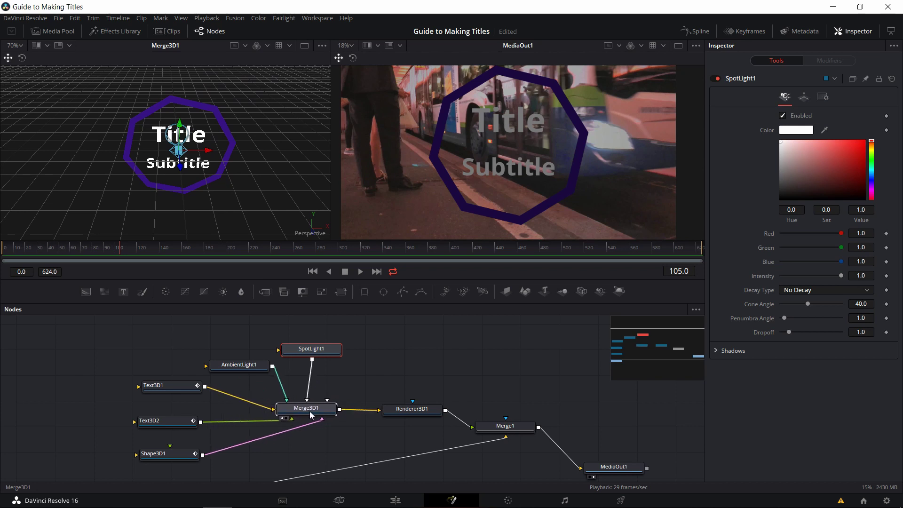
- Move the spotlight forward along its Z axis, well out in front of the titles and ring, so it illuminates them
left_click_drag(181, 204, 193, 203)
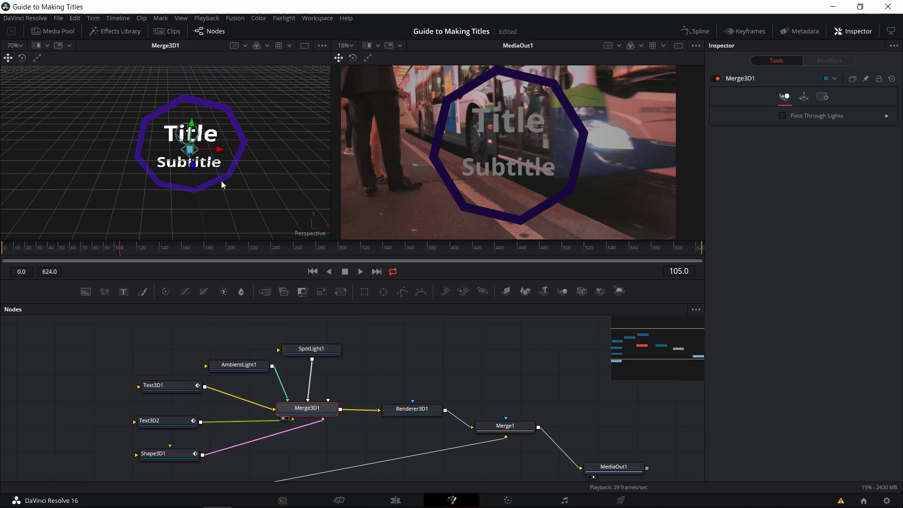
left_click_drag(237, 240, 237, 286)
left_click_drag(168, 232, 248, 171)
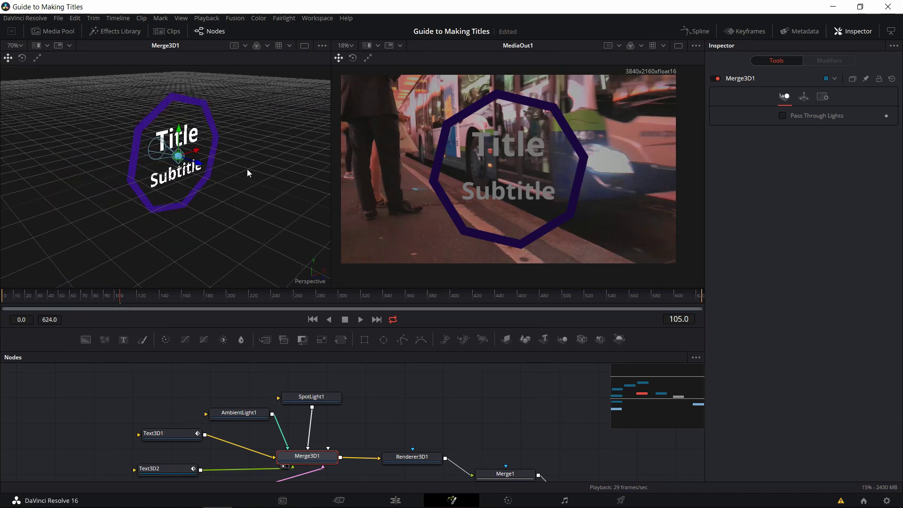
left_click_drag(248, 171, 298, 201)
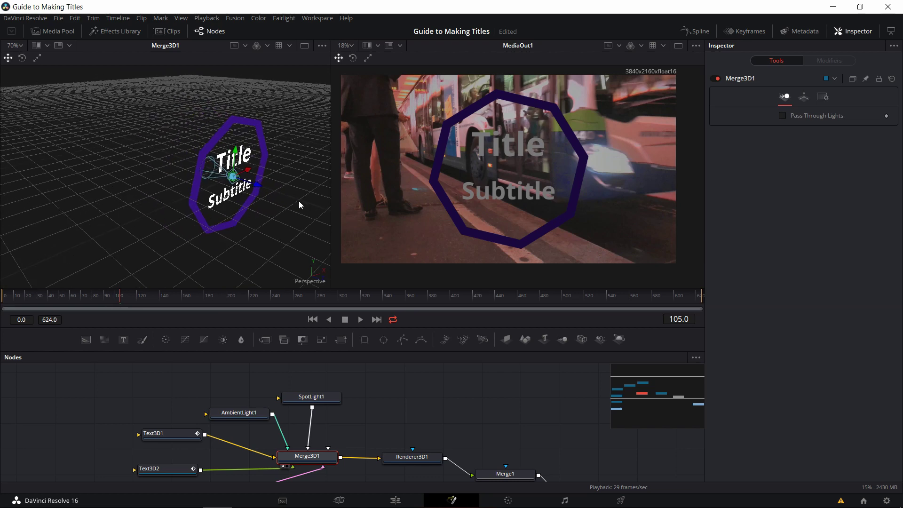
left_click_drag(281, 220, 240, 176)
left_click(239, 176)
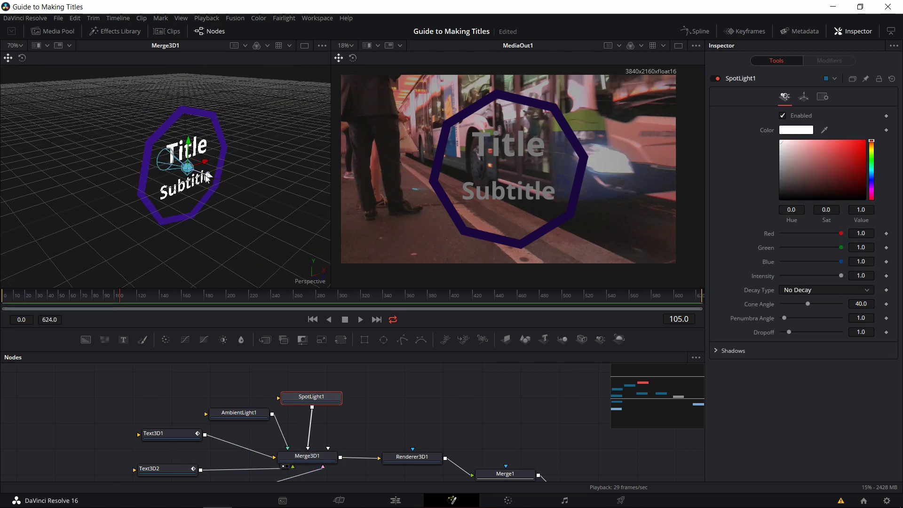
left_click_drag(206, 175, 390, 230)
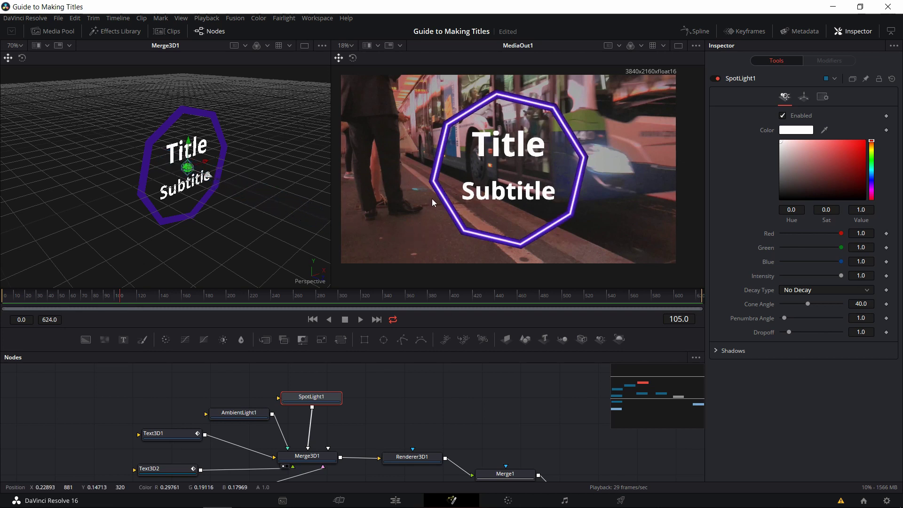
left_click_drag(238, 217, 151, 190)
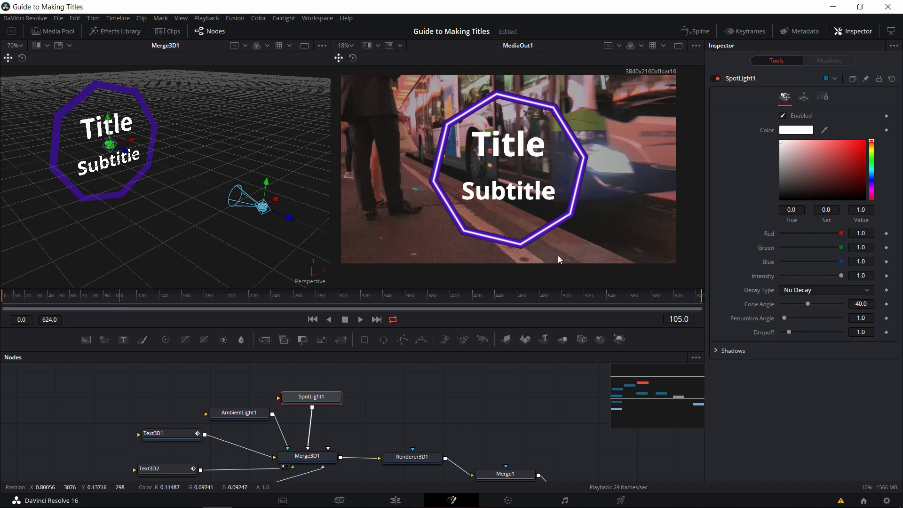
- Undo the spotlight's forward move and keyframe its Z translation at 0.0 on frame 0
mouse_move(182, 145)
left_mouse_down()
mouse_move(214, 149)
mouse_move(173, 147)
left_mouse_up()
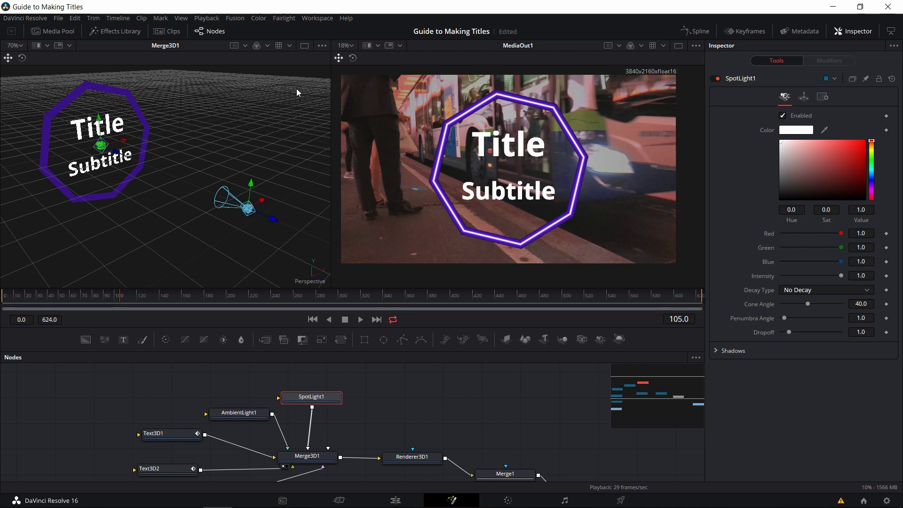
key("ctrl+z")
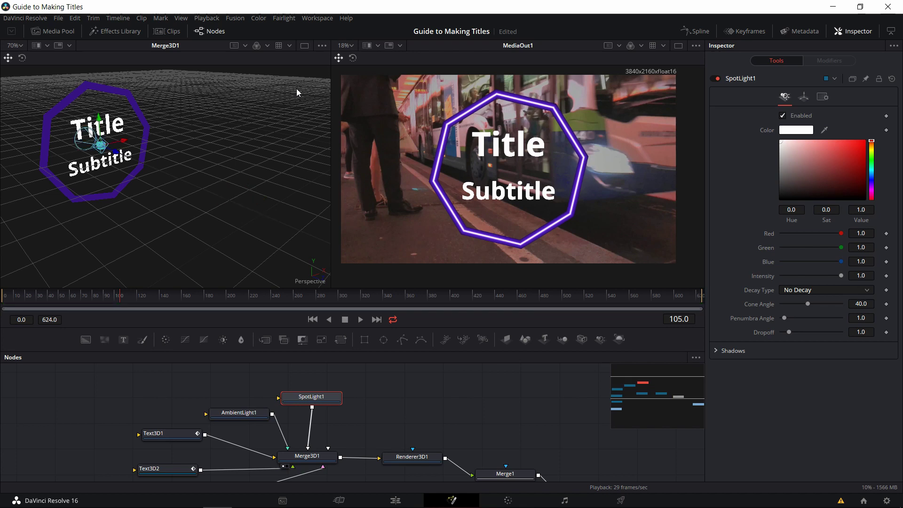
left_click_drag(202, 155, 252, 186)
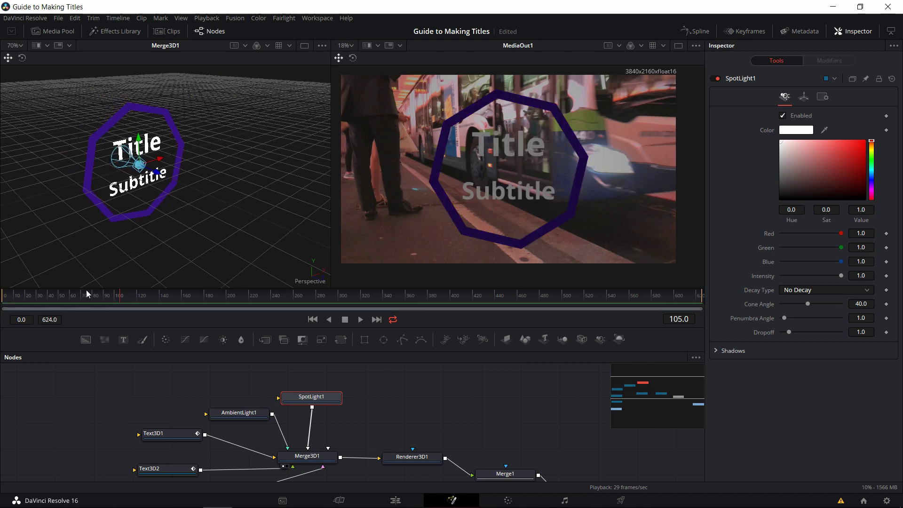
key("Home")
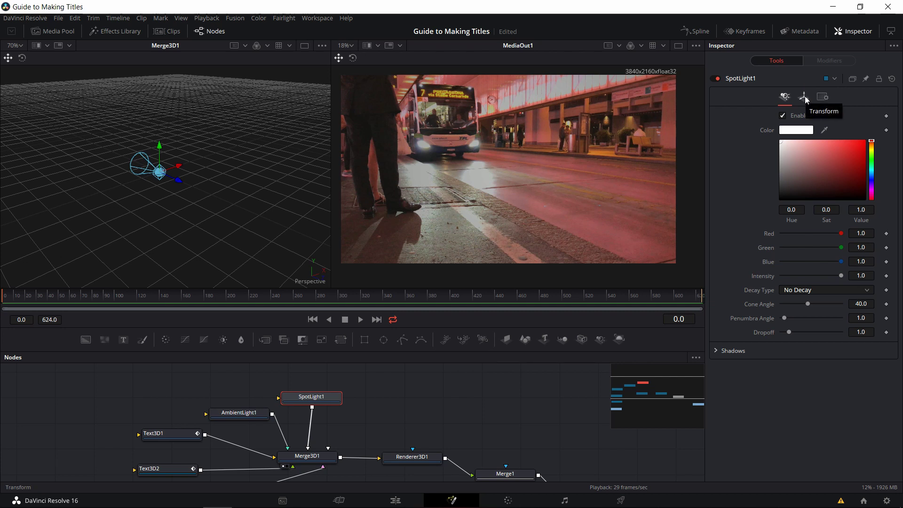
left_click(804, 97)
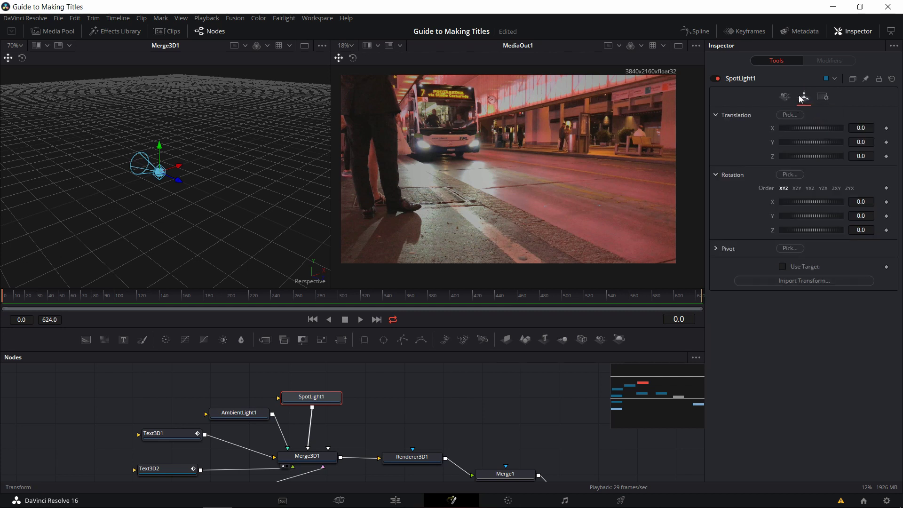
left_click(886, 156)
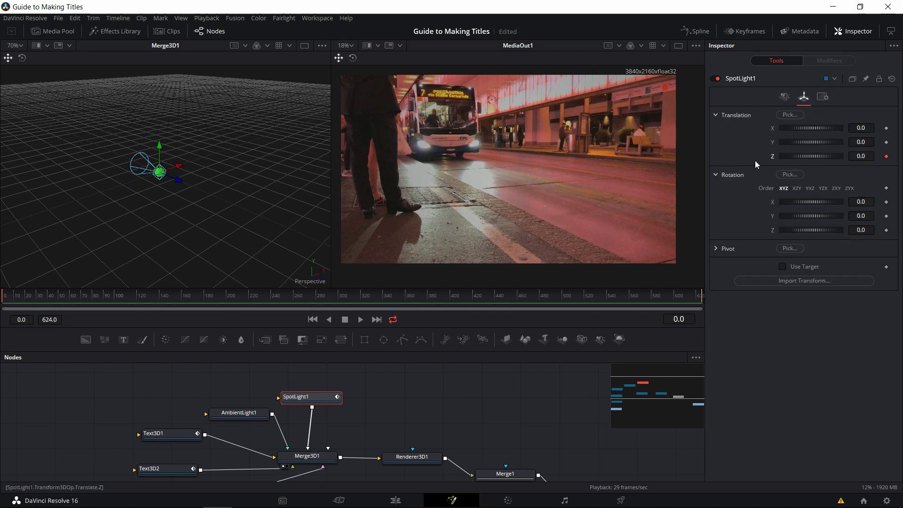
- At frame 30, move the spotlight forward along Z to 2.003401 to create its second position keyframe
left_click(216, 165)
left_click(39, 297)
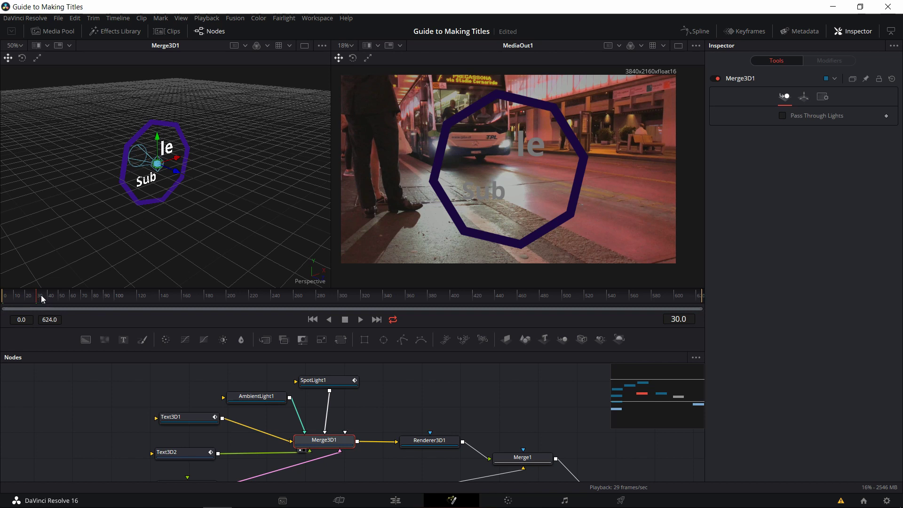
left_click(804, 96)
left_click(339, 381)
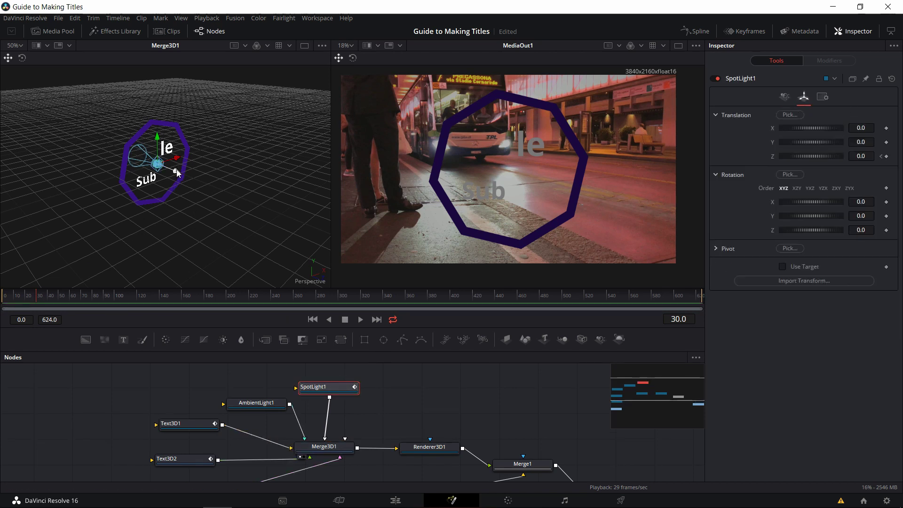
left_click_drag(177, 173, 297, 233)
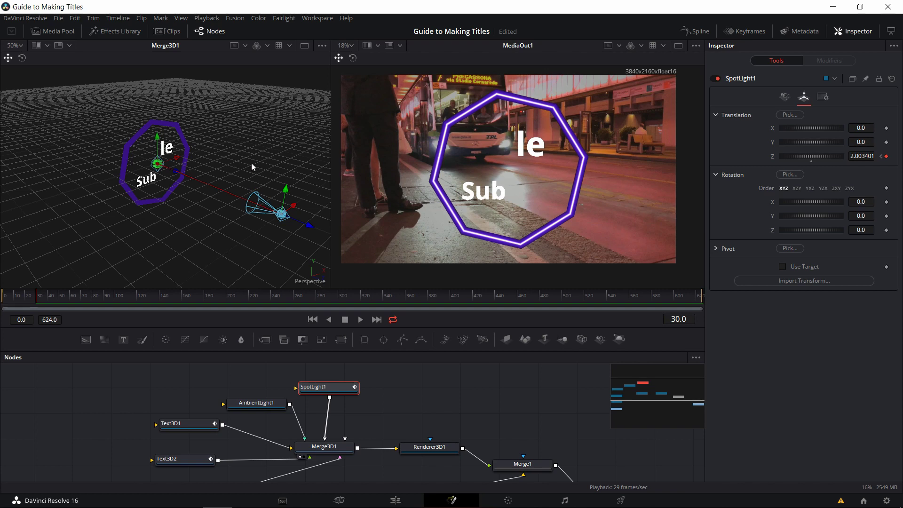
scroll(252, 168, "up", 3)
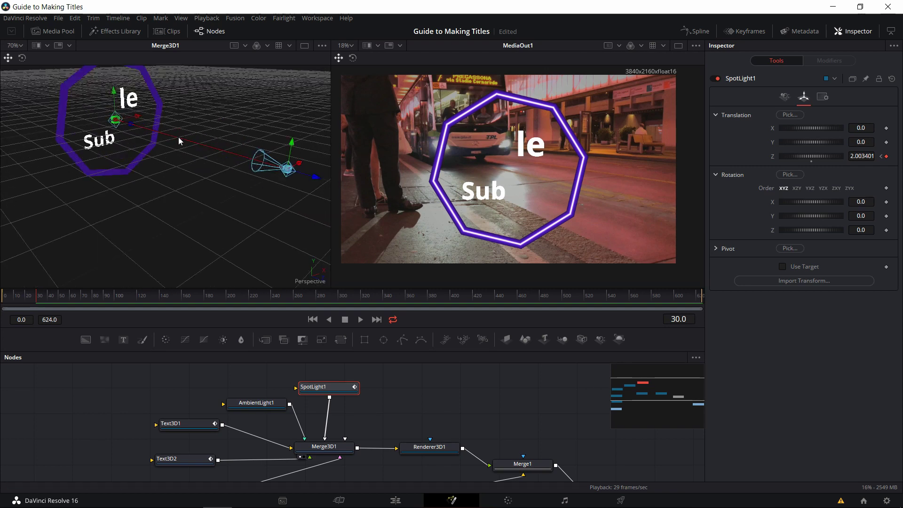
left_click_drag(190, 135, 152, 150)
left_click_drag(177, 123, 153, 143)
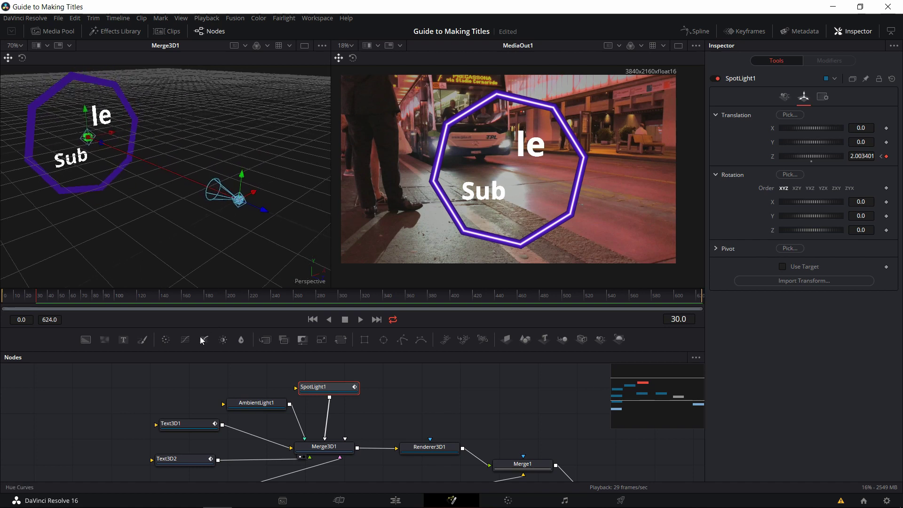
- Play the composition repeatedly from the start to check the spotlight moving forward as the titles and ring appear
left_click_drag(35, 298, 4, 298)
key("space")
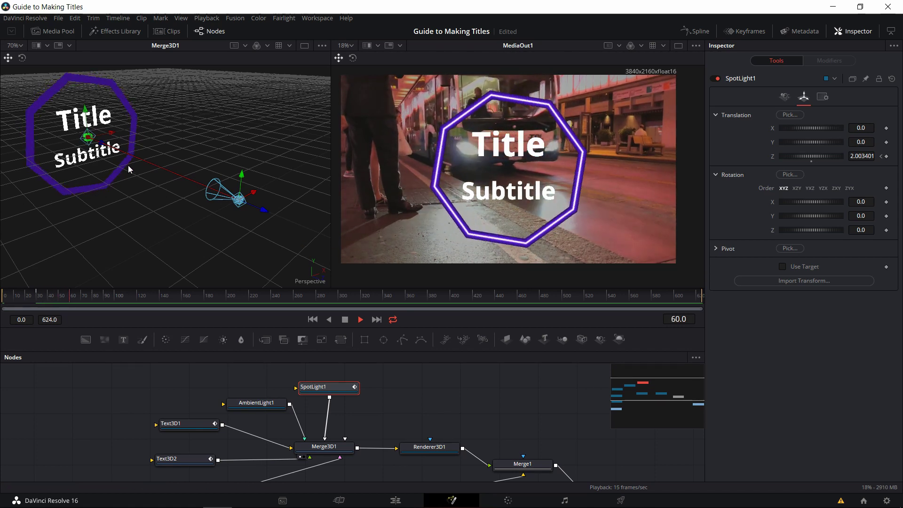
left_click_drag(74, 305, 4, 306)
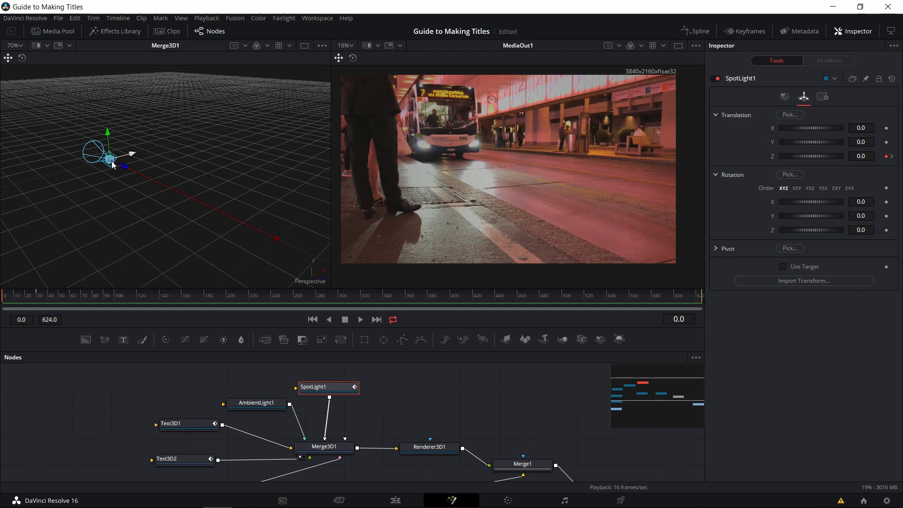
key("space")
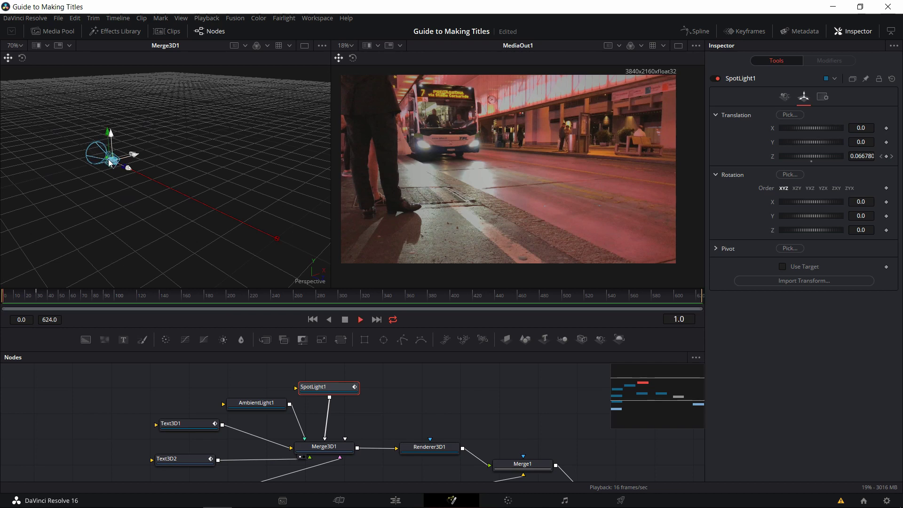
key("space")
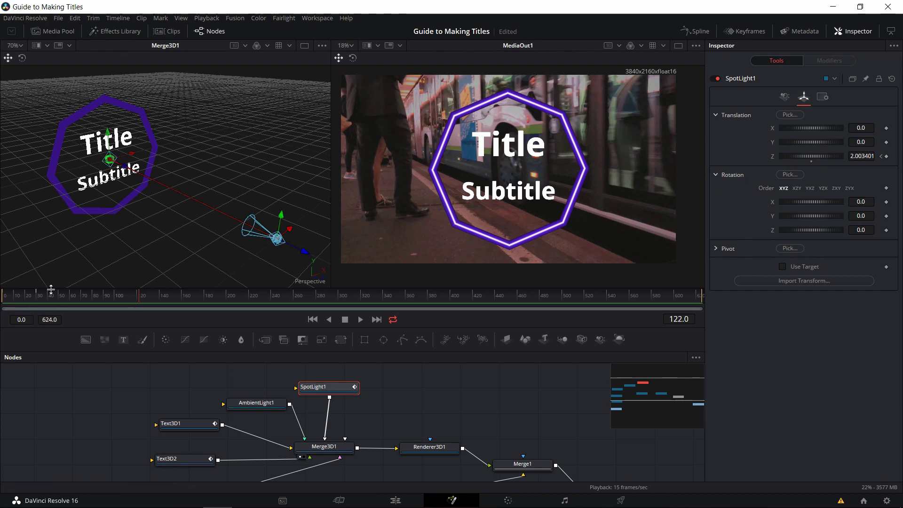
left_click_drag(32, 297, 5, 296)
key("space")
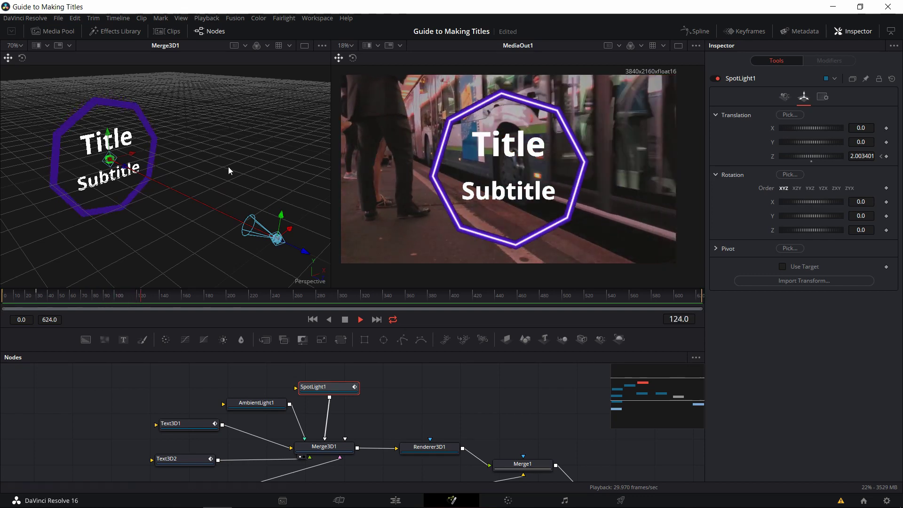
key("space")
- Set the Shape3D1 ring's specular color to a saturated blue-violet similar to its diffuse color
scroll(253, 184, "down", 2)
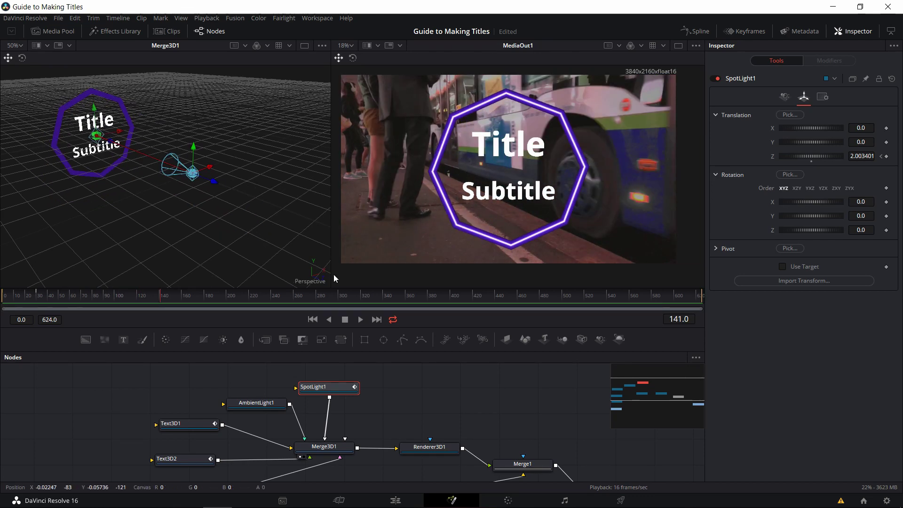
scroll(237, 425, "down", 2)
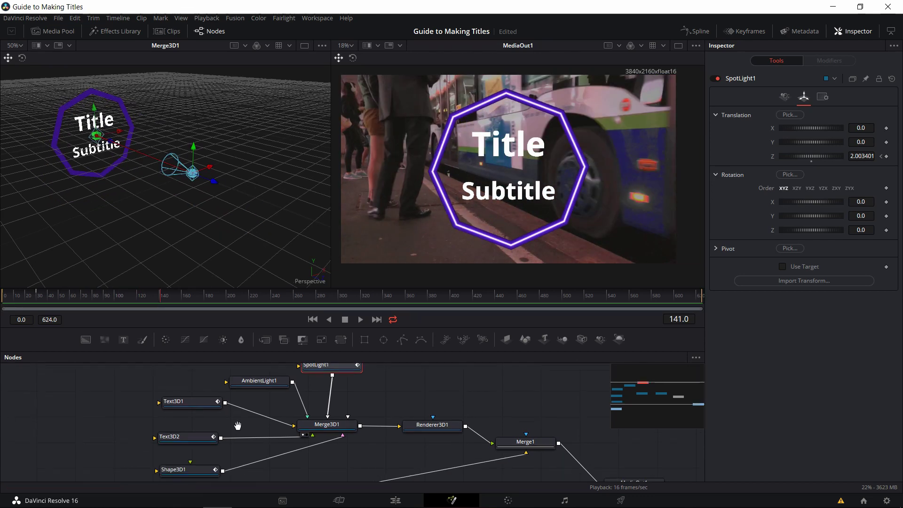
left_click(194, 471)
scroll(194, 473, "down", 2)
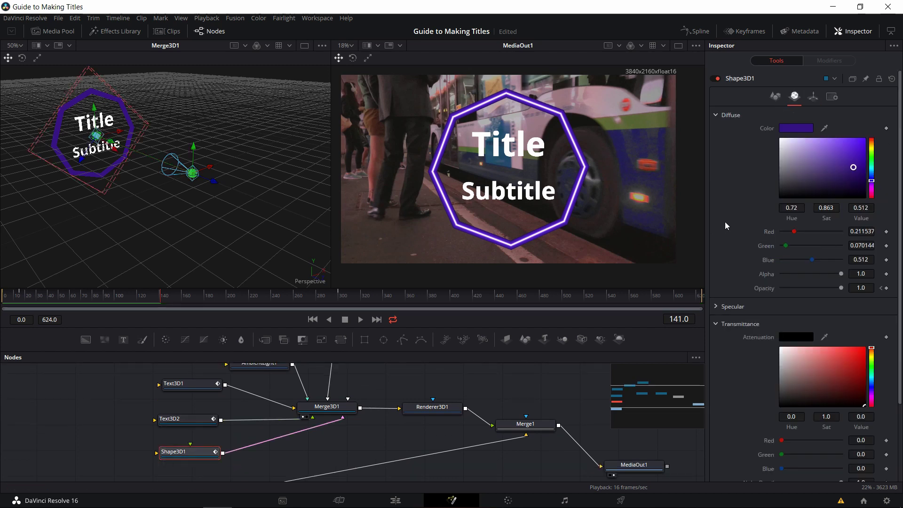
left_click(716, 307)
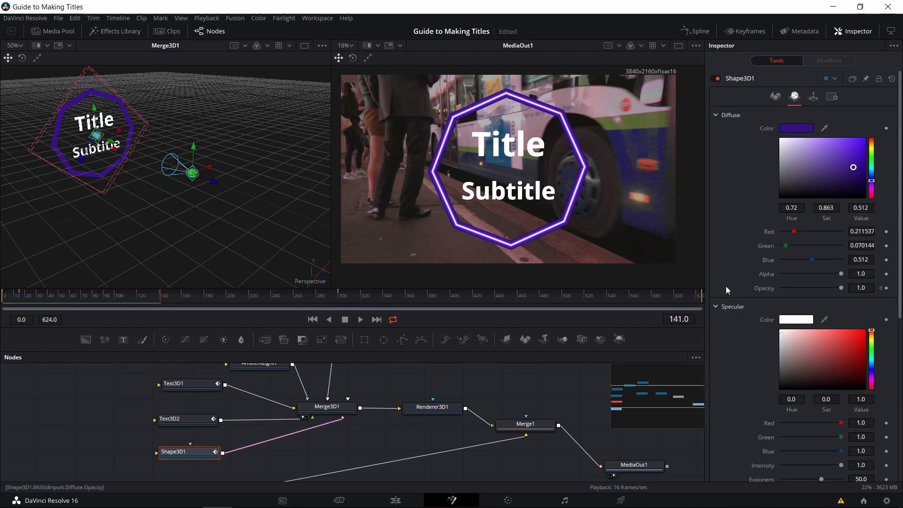
scroll(729, 271, "down", 3)
scroll(736, 264, "up", 2)
mouse_move(827, 275)
left_mouse_down()
mouse_move(858, 291)
mouse_move(846, 304)
mouse_move(855, 301)
left_mouse_up()
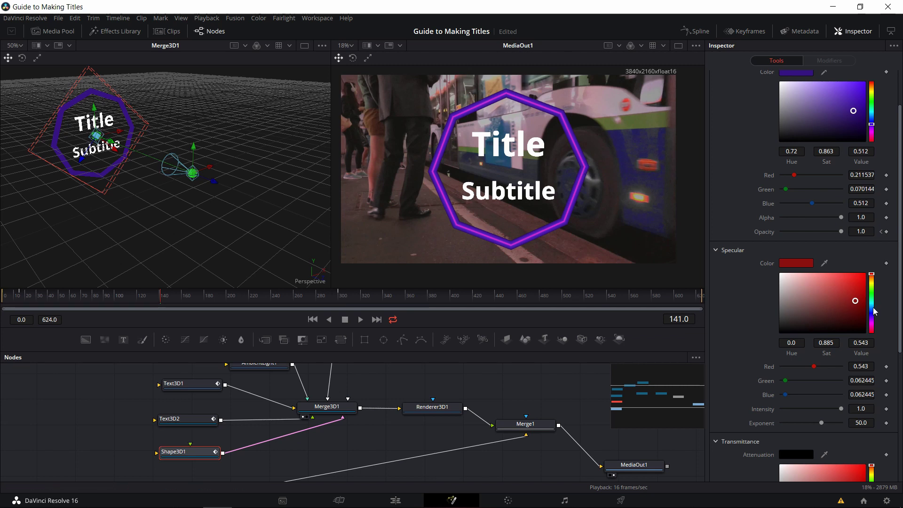
left_click(873, 319)
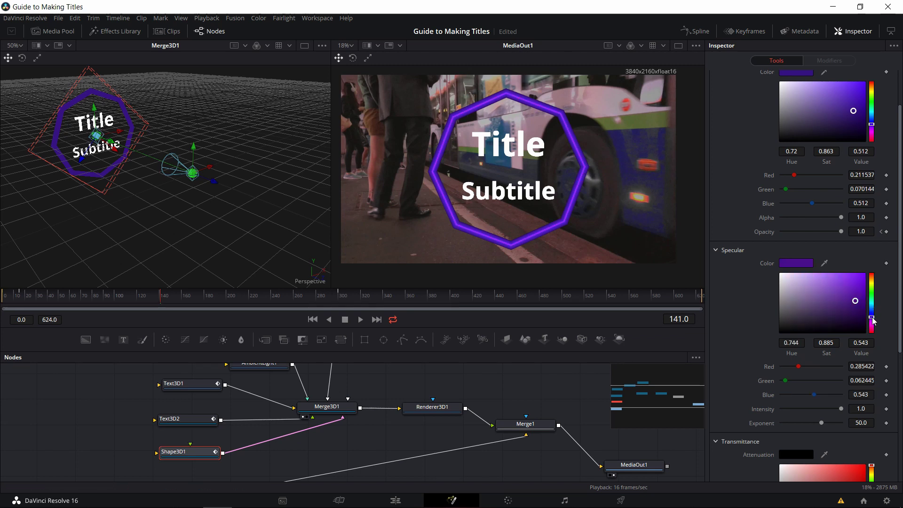
left_click_drag(855, 298, 874, 314)
left_click(873, 312)
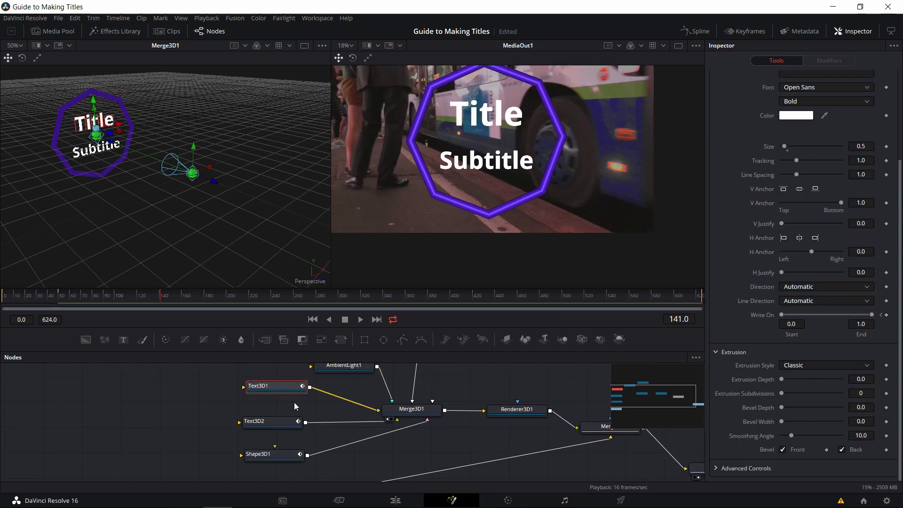
- Give the Title text in Text3D1 an extrusion depth of 0.0929 and inspect its thickness in the 3D view
left_click_drag(295, 403, 277, 405)
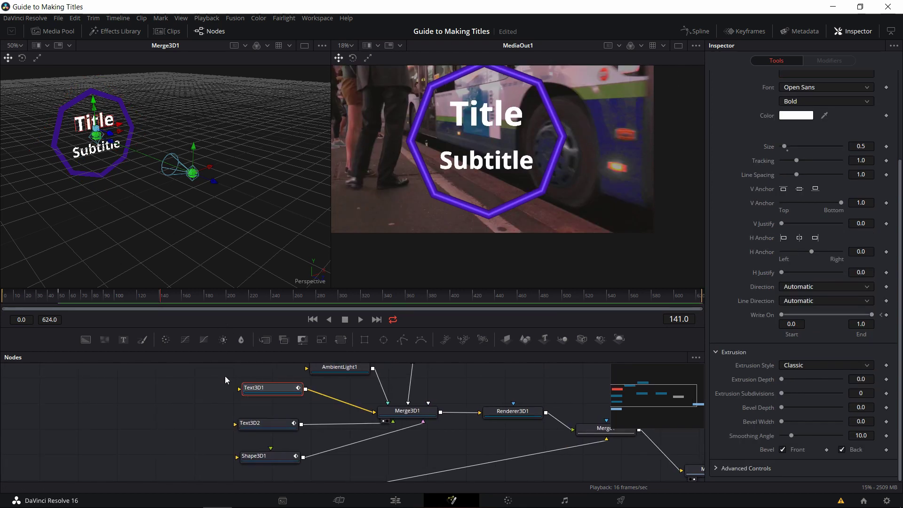
left_click_drag(122, 168, 235, 196)
scroll(120, 142, "up", 5)
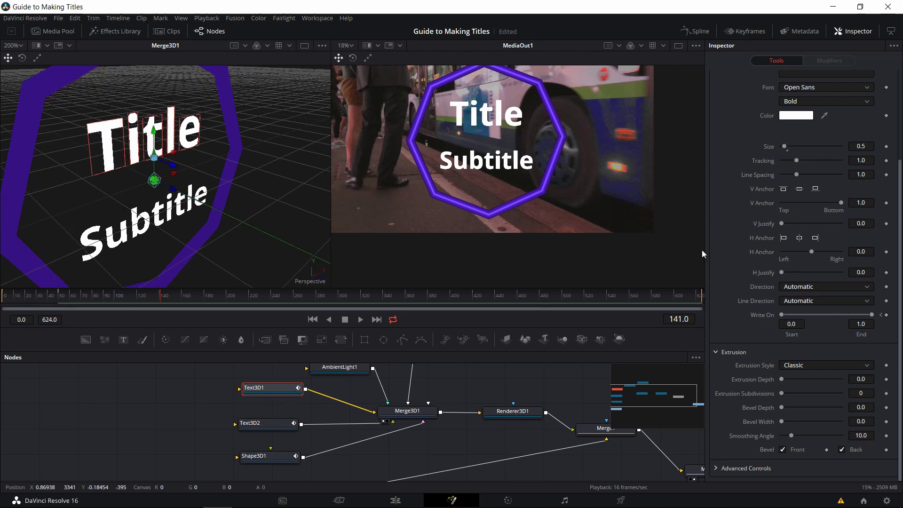
scroll(738, 239, "up", 5)
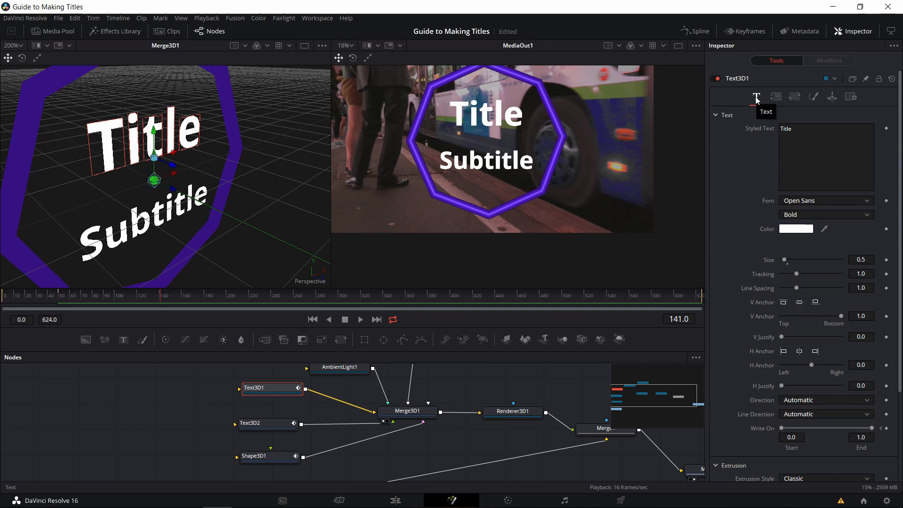
scroll(752, 129, "down", 3)
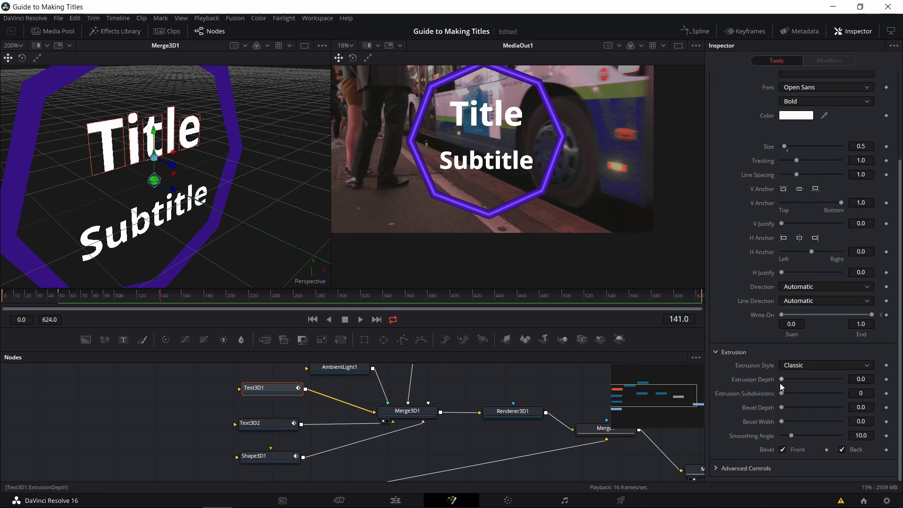
left_click_drag(780, 381, 809, 383)
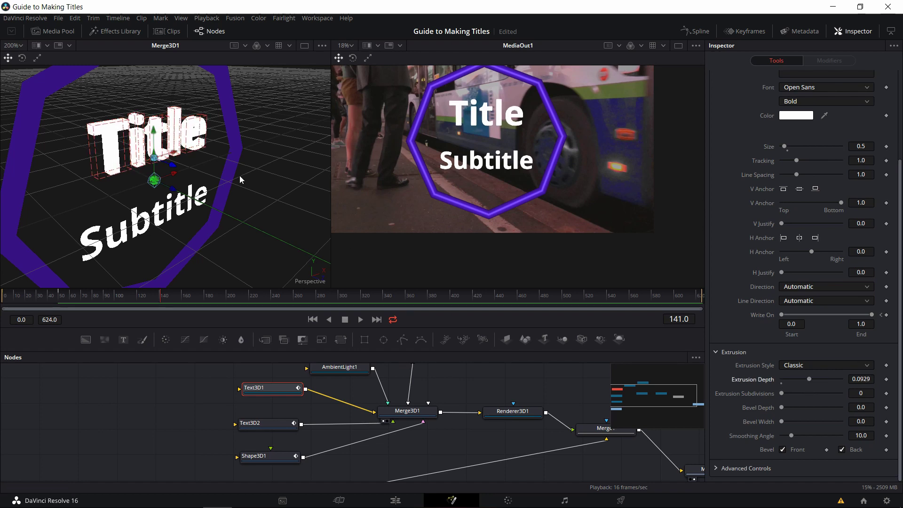
left_click_drag(242, 177, 278, 212)
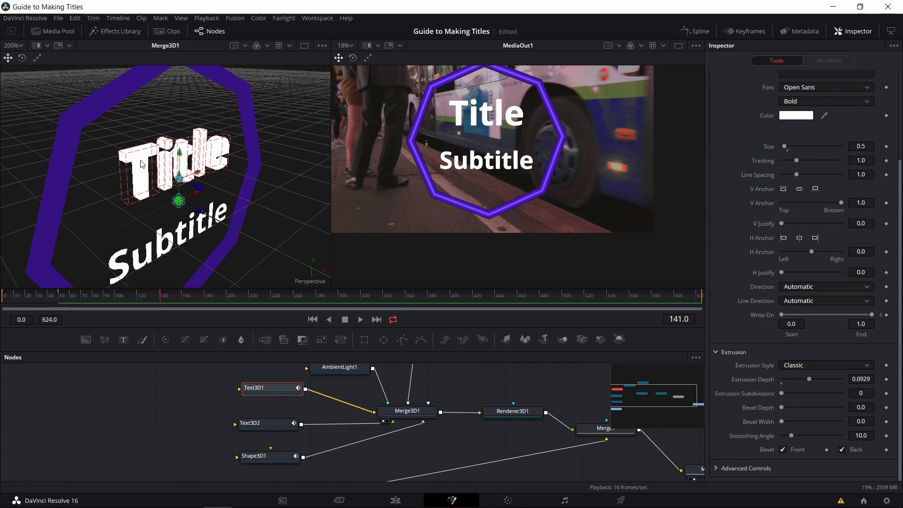
left_click_drag(151, 152, 123, 157)
left_click_drag(229, 182, 222, 162)
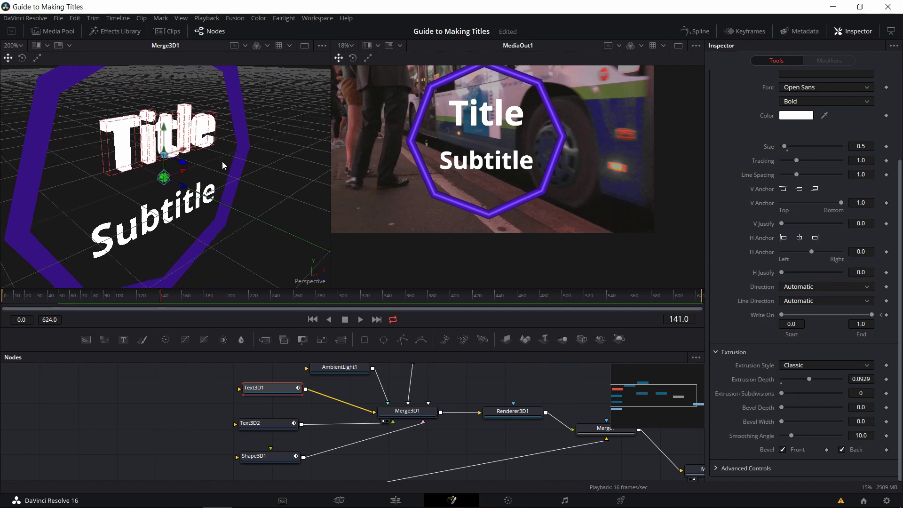
- Give the Subtitle text in Text3D2 an extrusion depth of 0.0677
left_click(147, 217)
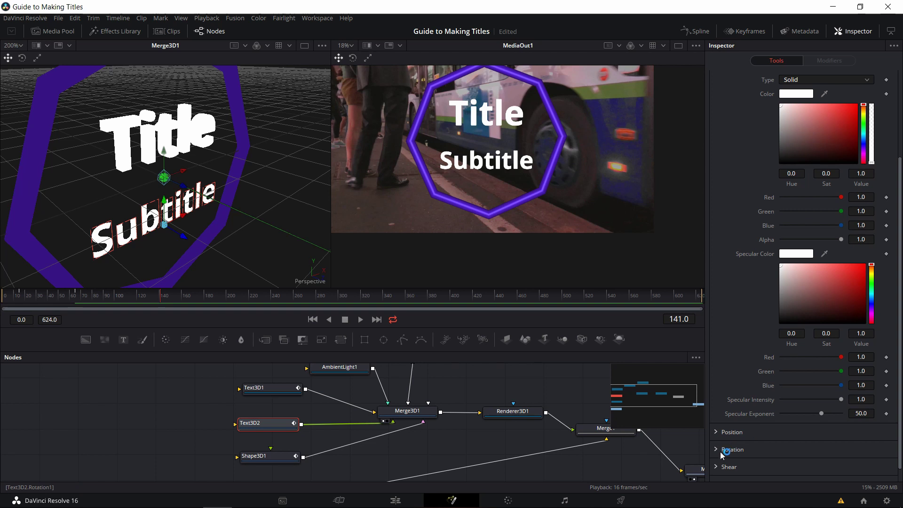
scroll(768, 225, "up", 5)
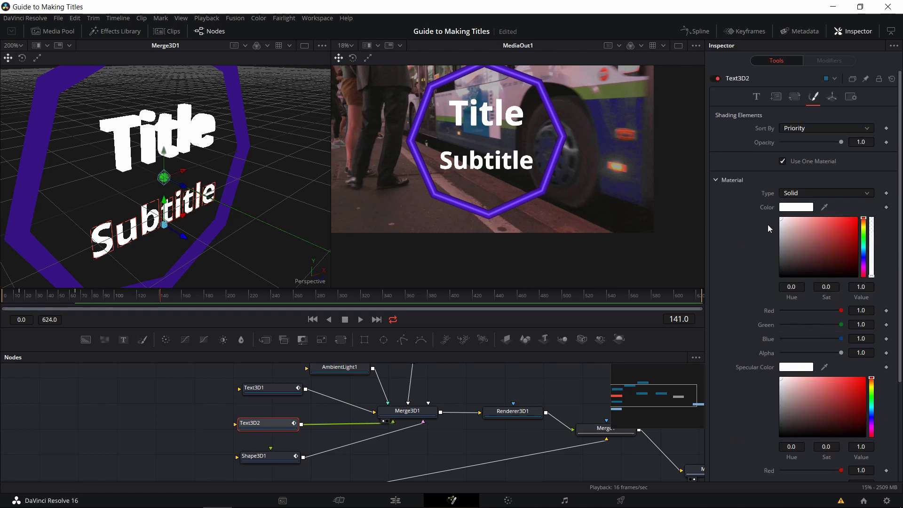
left_click(756, 96)
scroll(740, 325, "down", 3)
left_click(715, 450)
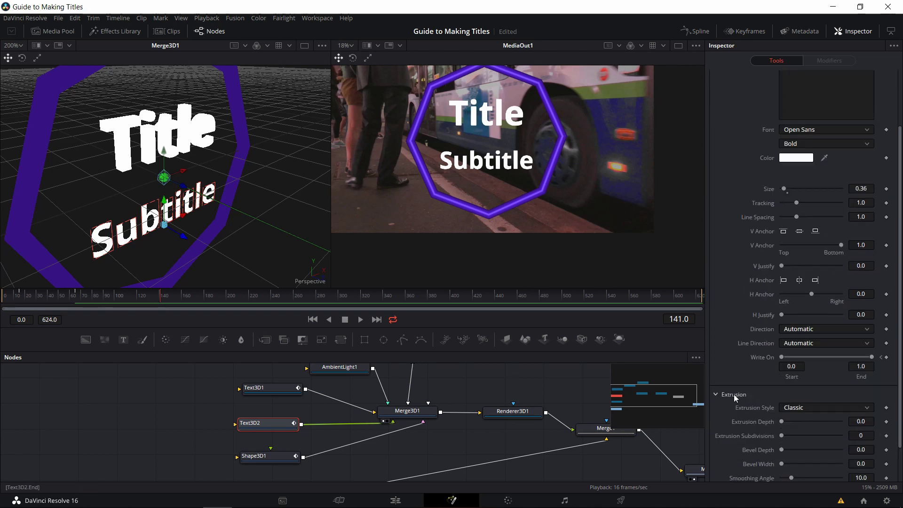
scroll(733, 394, "down", 2)
left_click_drag(782, 380, 804, 379)
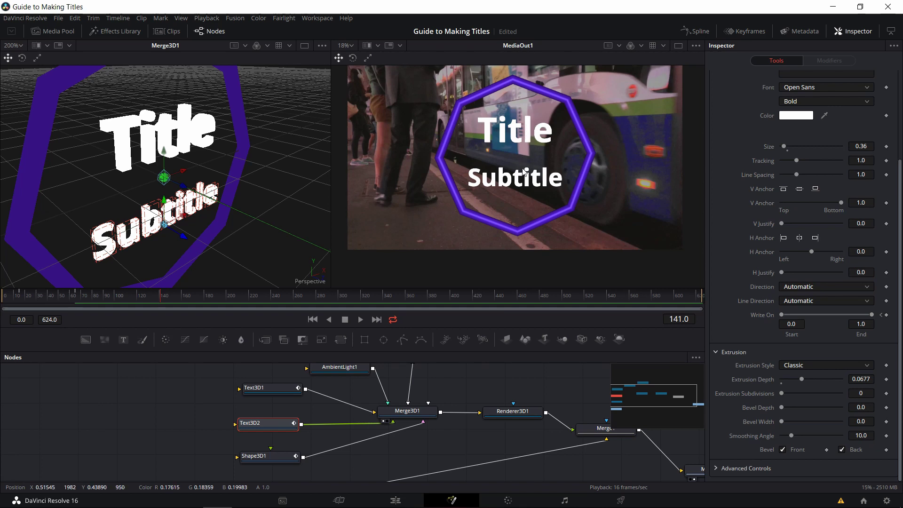
- Try a dark red material color with saturation 0.916 and value 0.669 on the Subtitle text in Text3D2
scroll(792, 99, "up", 5)
left_click(794, 98)
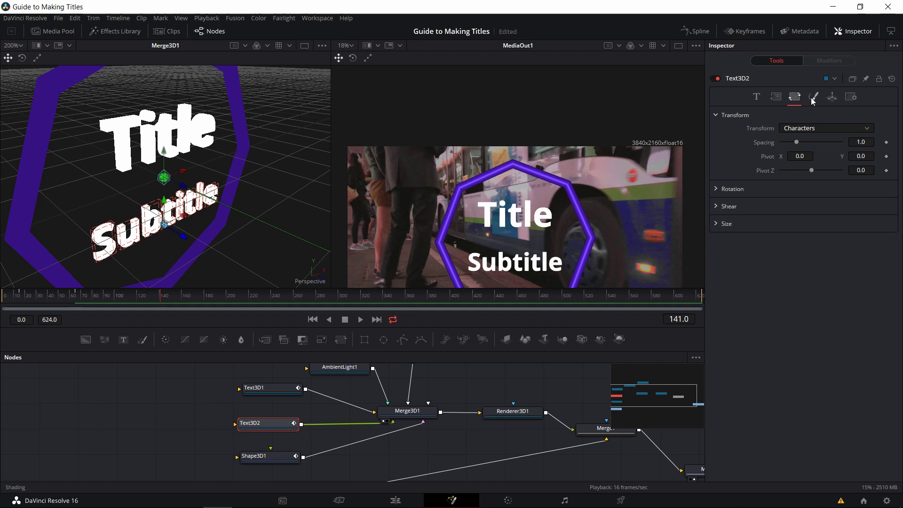
left_click(718, 188)
mouse_move(805, 229)
left_mouse_down()
mouse_move(797, 229)
mouse_move(814, 227)
mouse_move(801, 230)
left_mouse_up()
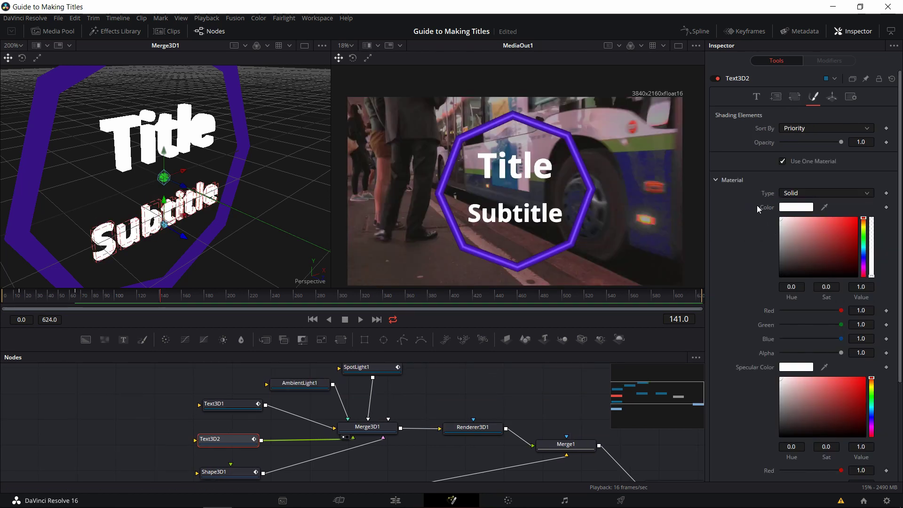
scroll(745, 268, "down", 5)
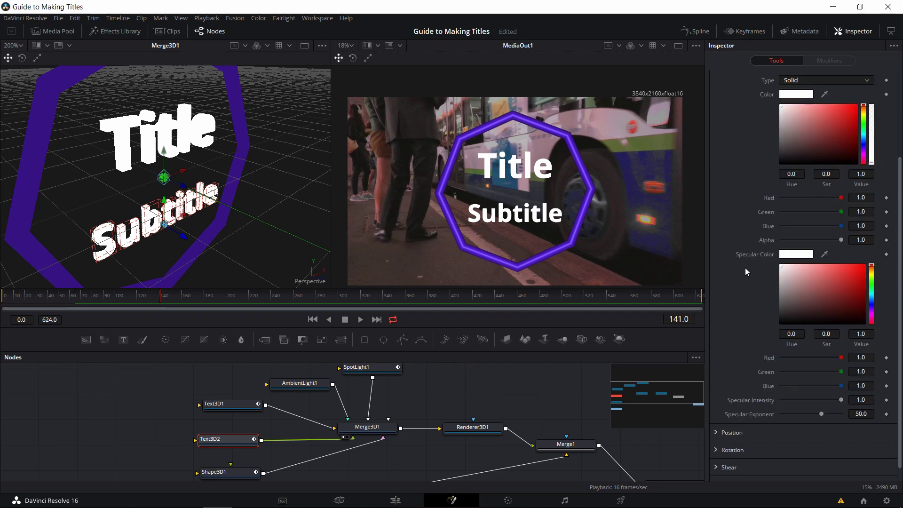
scroll(746, 261, "up", 3)
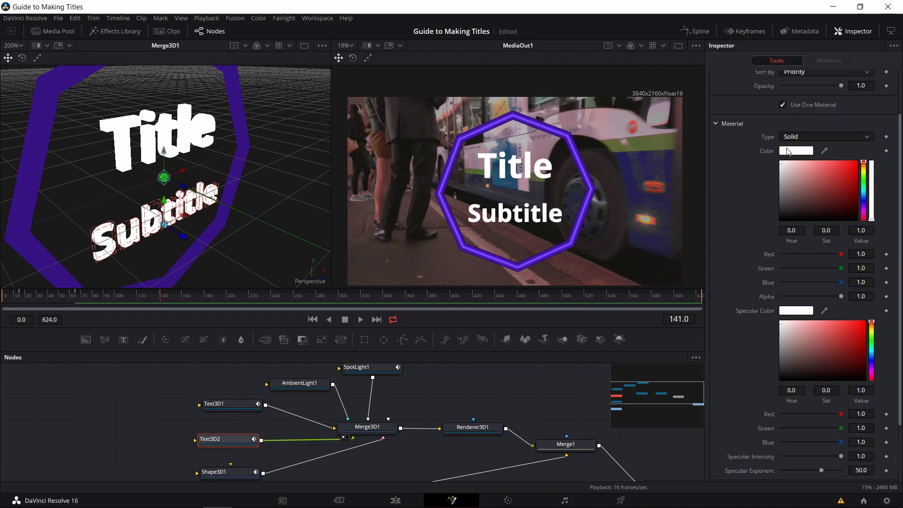
left_click_drag(834, 179, 851, 181)
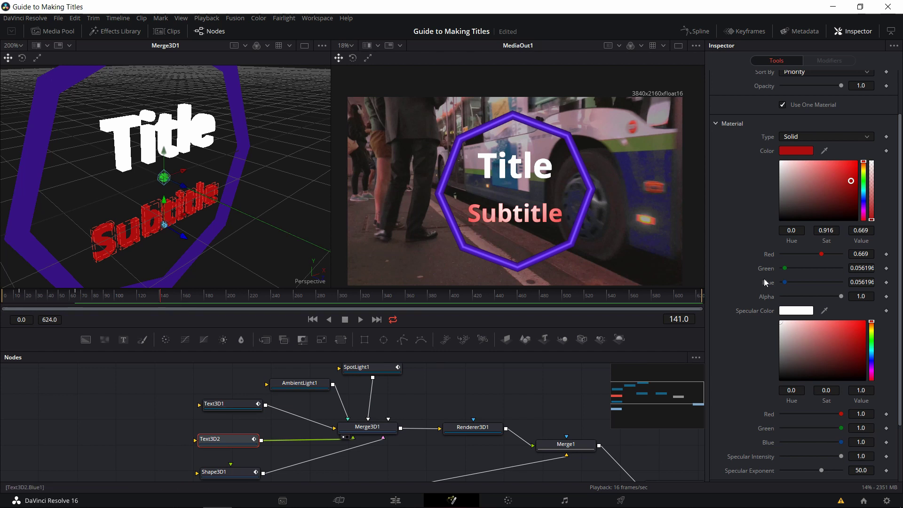
- Inspect the red Subtitle up close in the rendered output and undo its material color change
scroll(554, 234, "up", 2)
left_click_drag(461, 148, 506, 162)
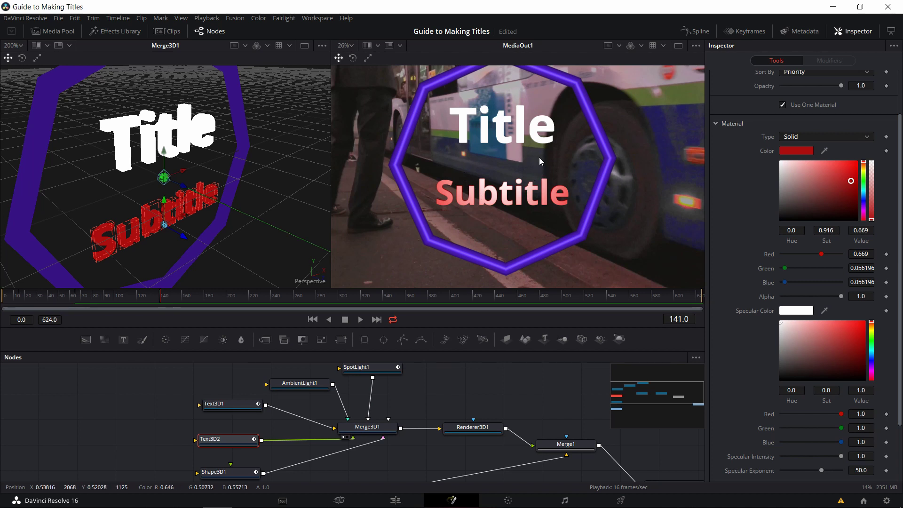
key("ctrl+z")
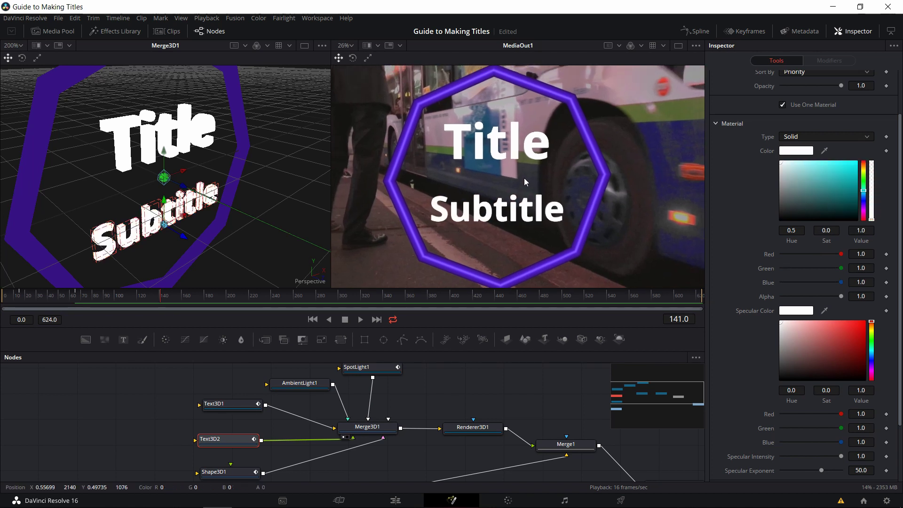
key("ctrl+f")
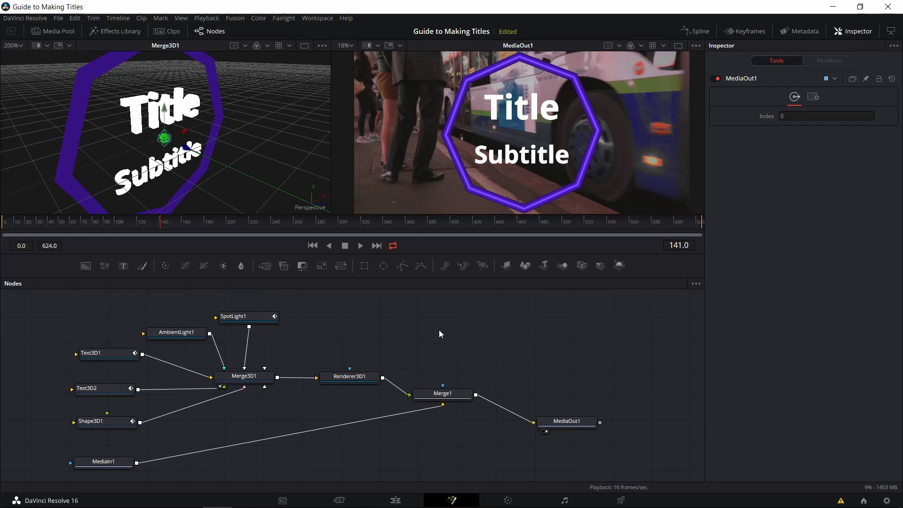
- Examine the categories of tools that can be added to the node graph, including 3D materials, textures and ResolveFX effects
left_click_drag(437, 331, 469, 328)
right_click(470, 328)
mouse_move(508, 334)
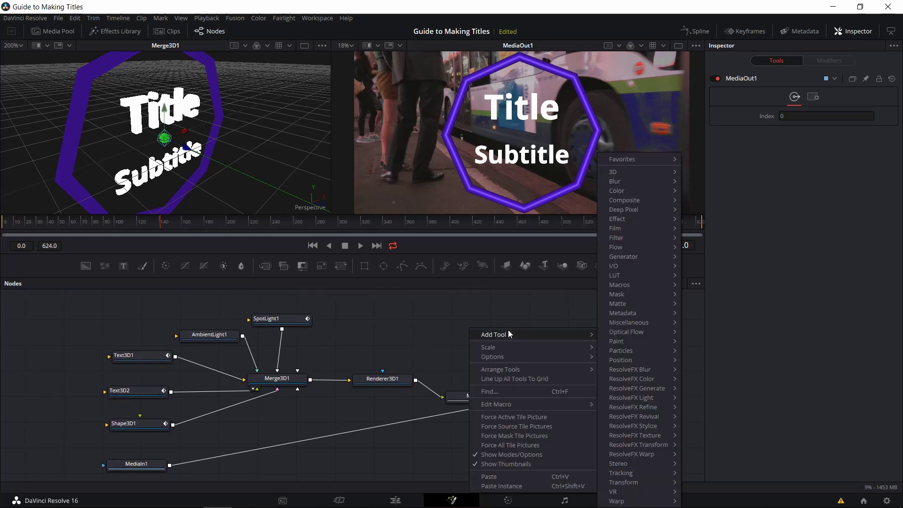
mouse_move(642, 211)
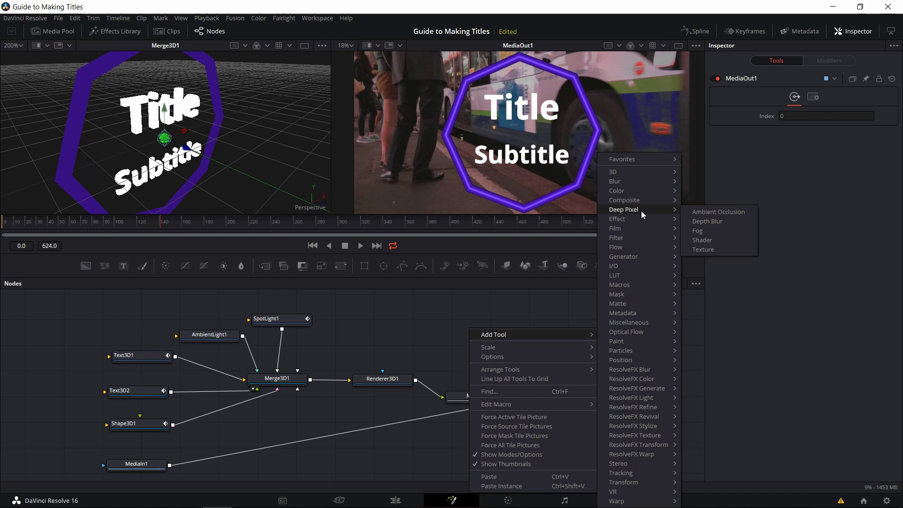
mouse_move(664, 174)
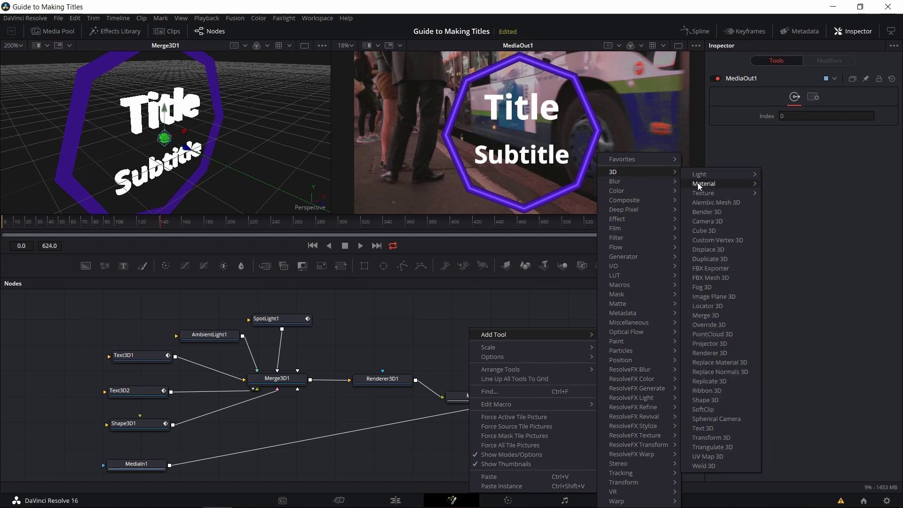
mouse_move(716, 183)
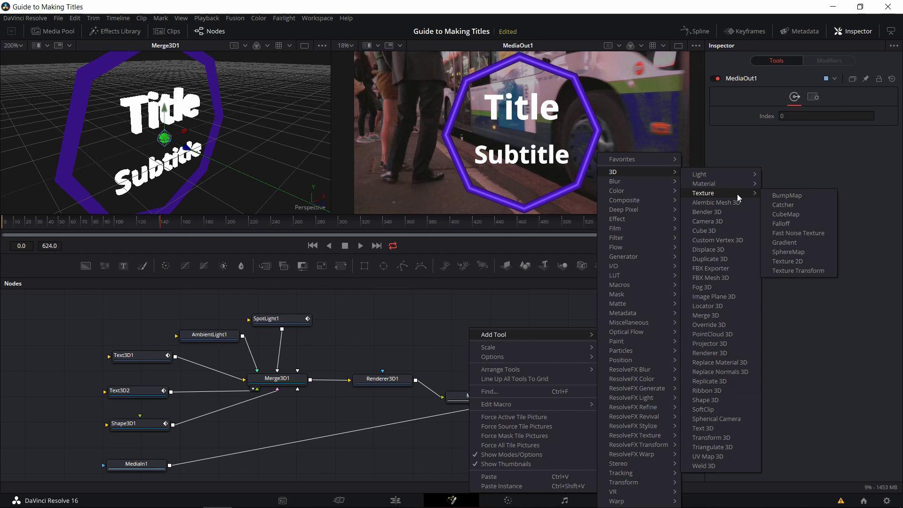
mouse_move(655, 394)
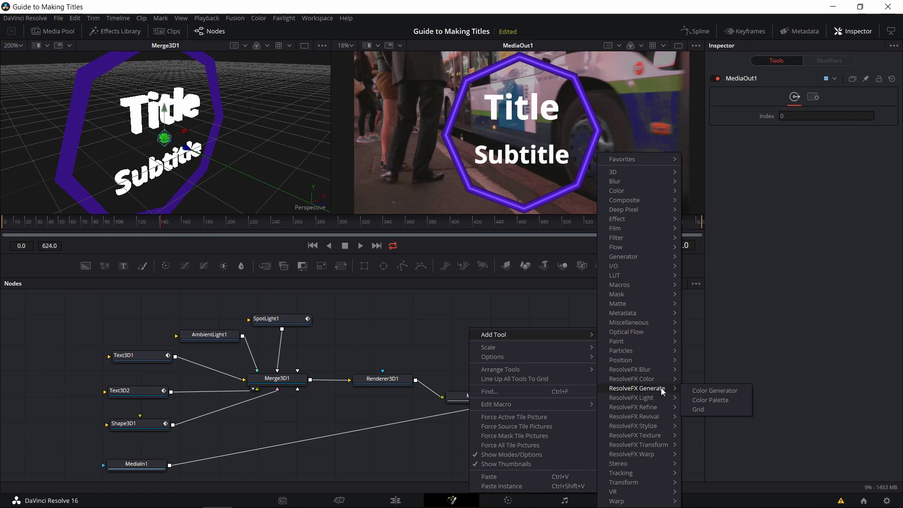
left_click(527, 397)
right_click(530, 329)
mouse_move(538, 334)
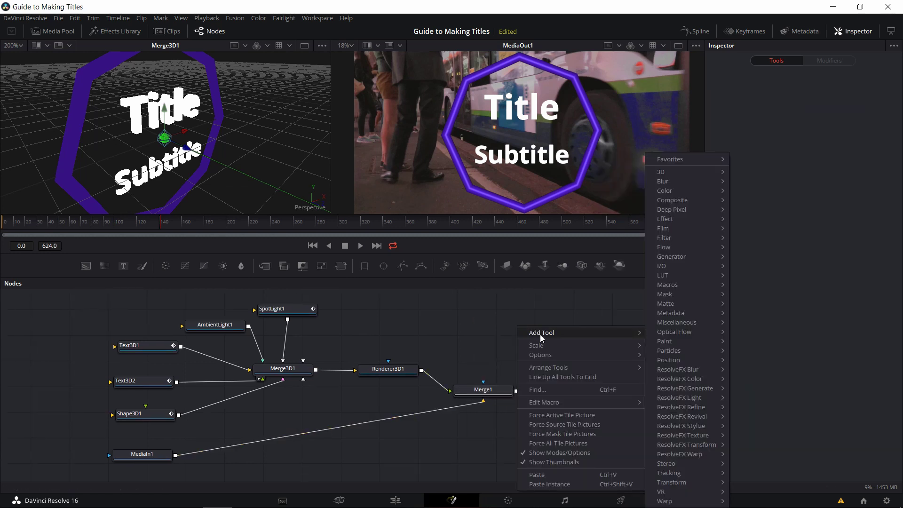
mouse_move(706, 379)
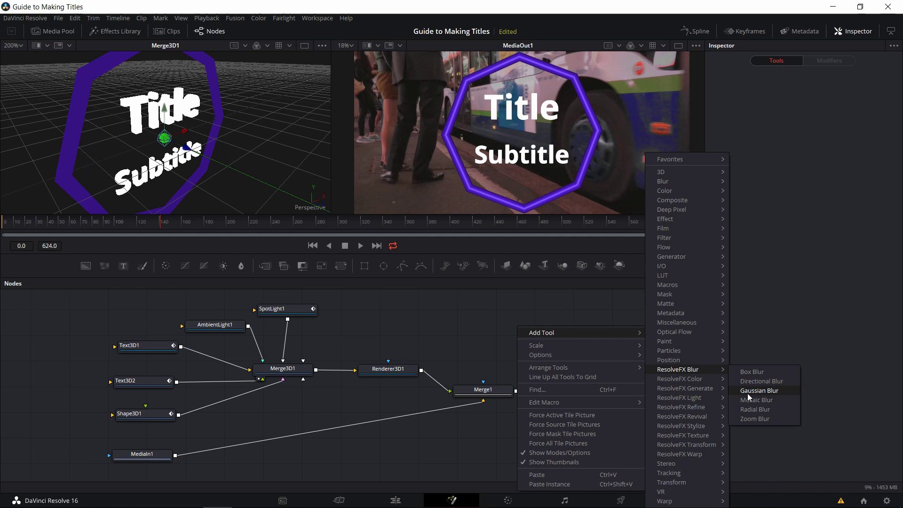
left_click(627, 312)
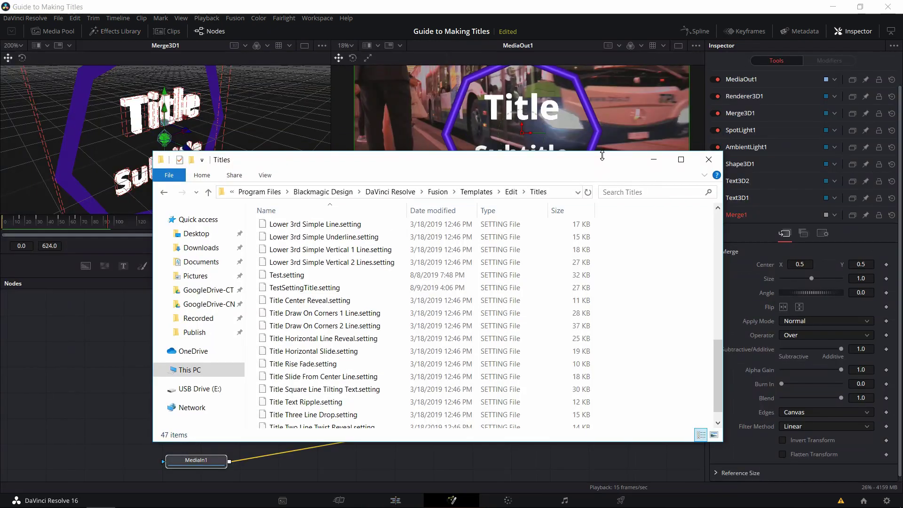
- In File Explorer, reveal and examine the full path of the Titles template folder, C:\Program Files\Blackmagic Design\DaVinci Resolve\Fusion\Templates\Edit\Titles
left_click_drag(626, 152, 626, 191)
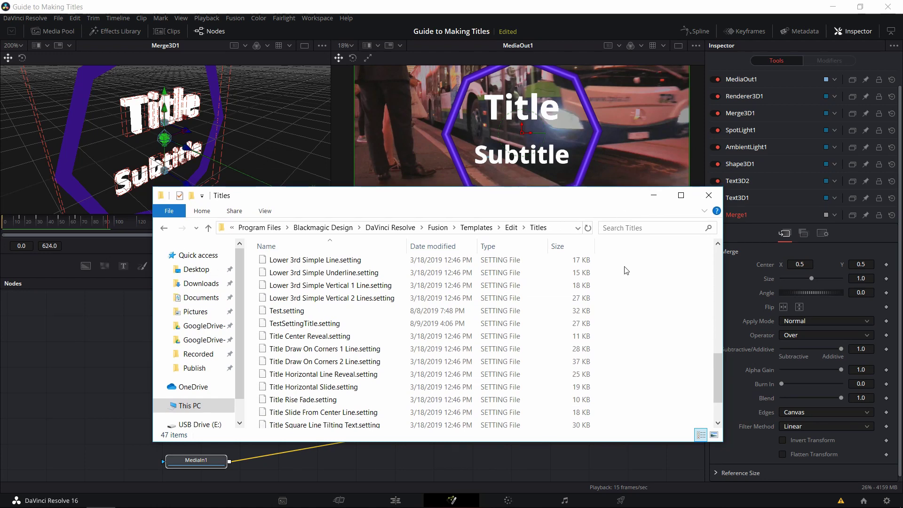
left_click(560, 227)
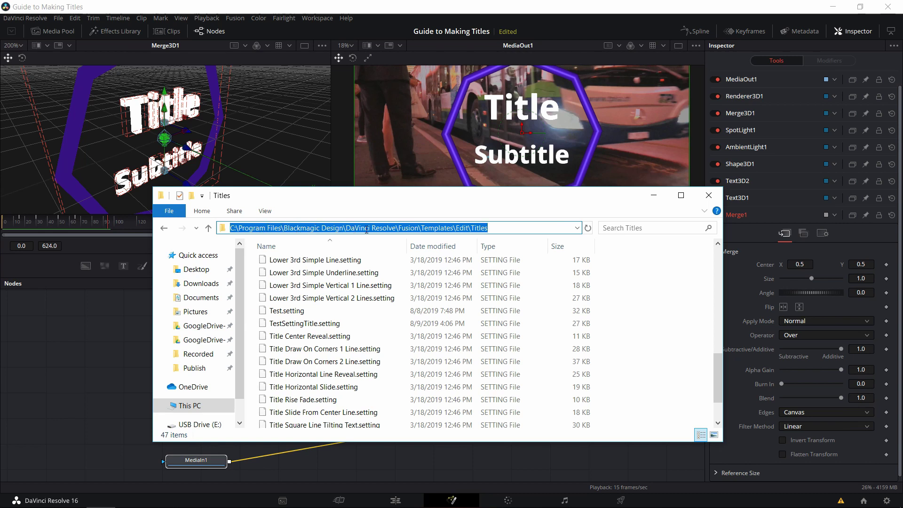
left_click(399, 227)
left_click_drag(426, 228, 443, 228)
left_click_drag(463, 227, 466, 227)
left_click_drag(477, 228, 497, 228)
left_click(497, 227)
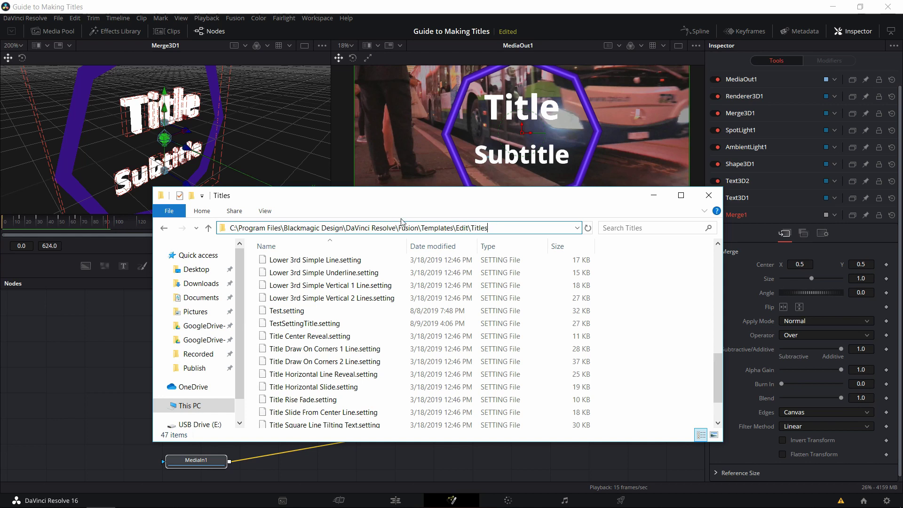